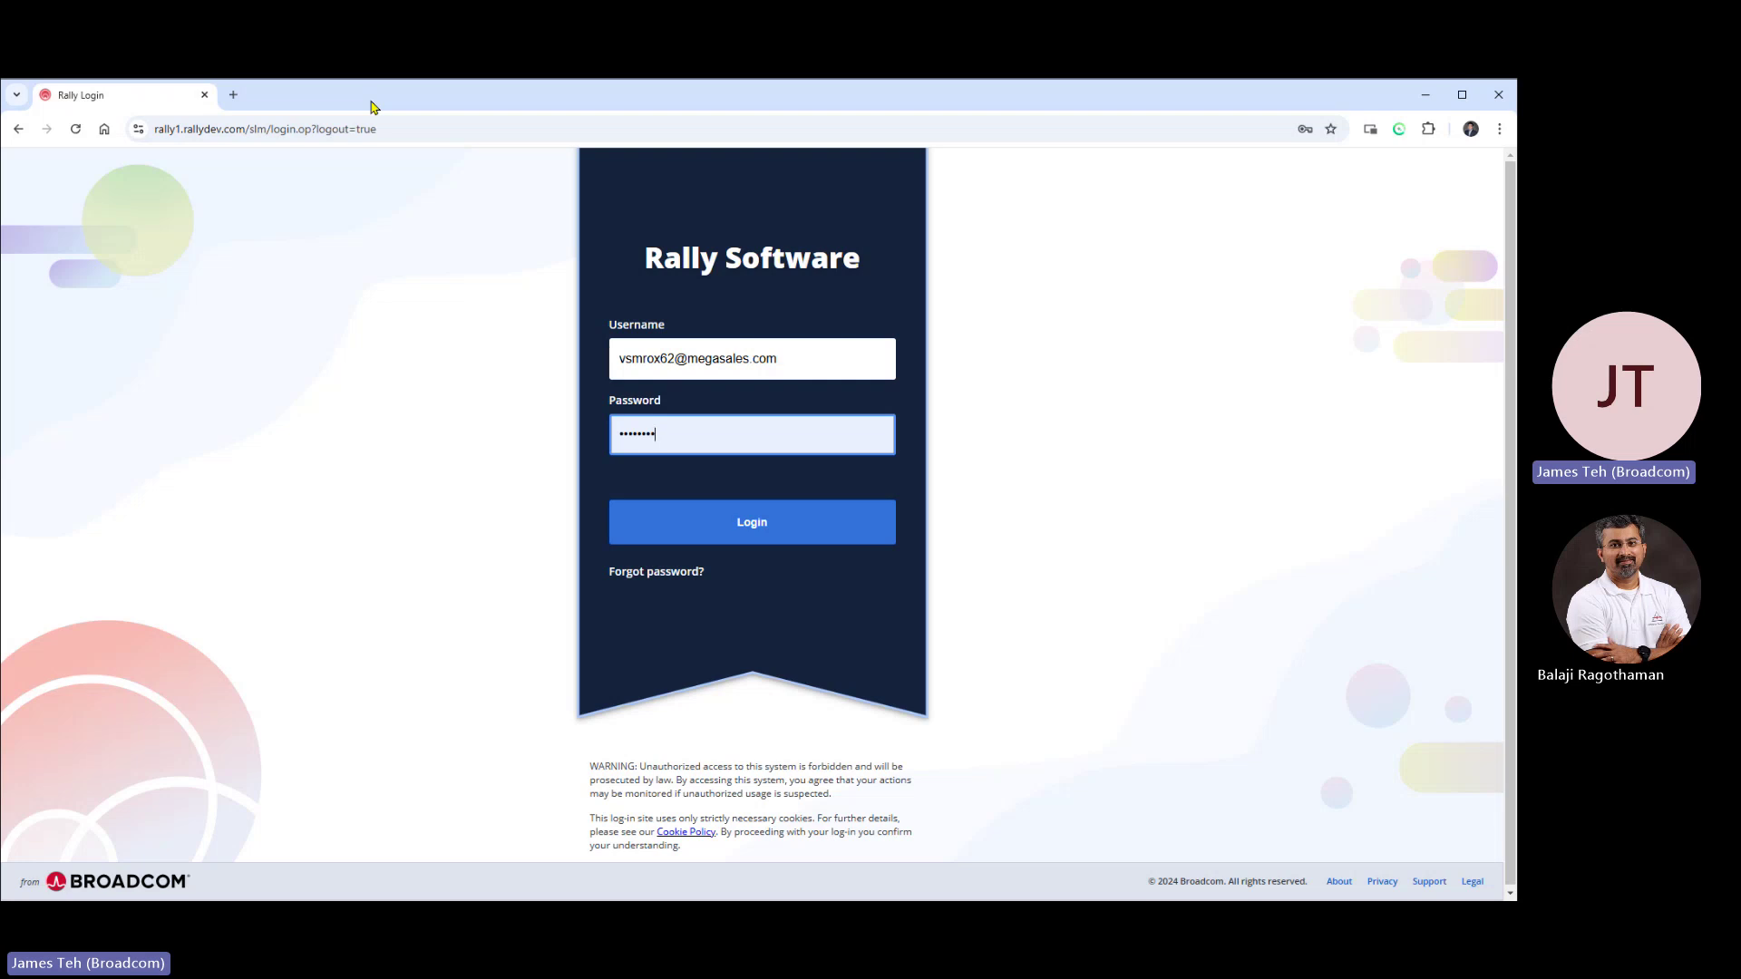
Re-enter the account password on the Rally Software login page and log in.
{"action": "left_click", "coordinate": [379, 128]}
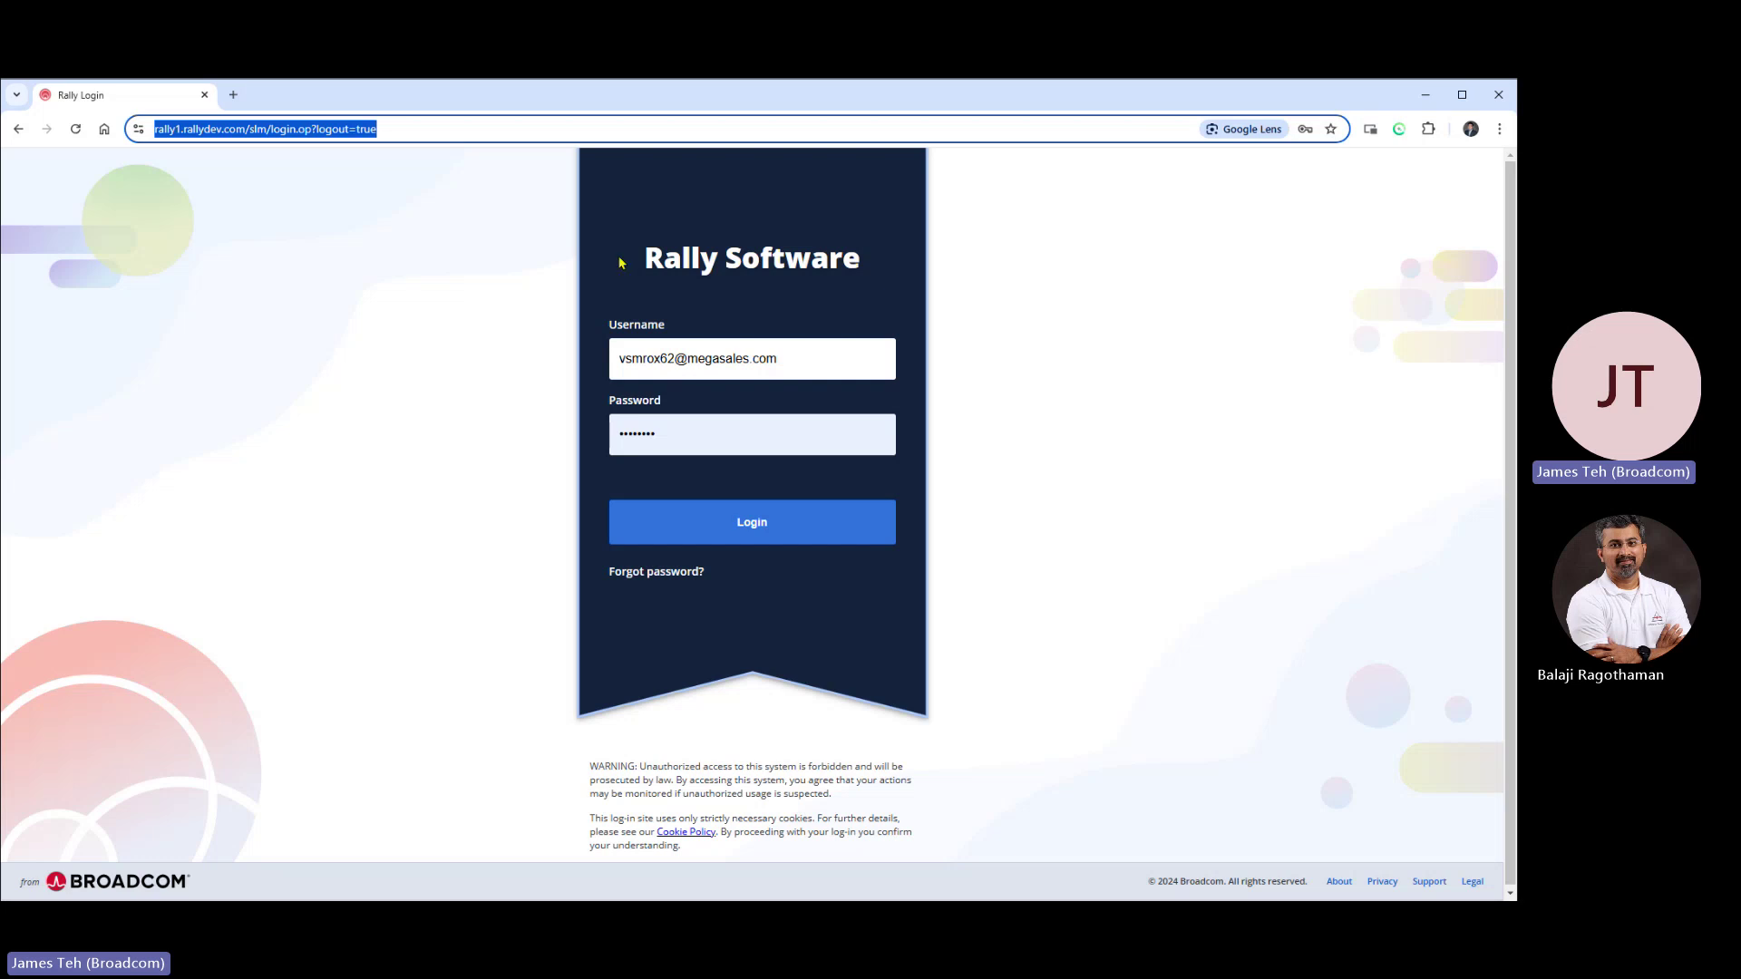
{"action": "double_click", "coordinate": [661, 437]}
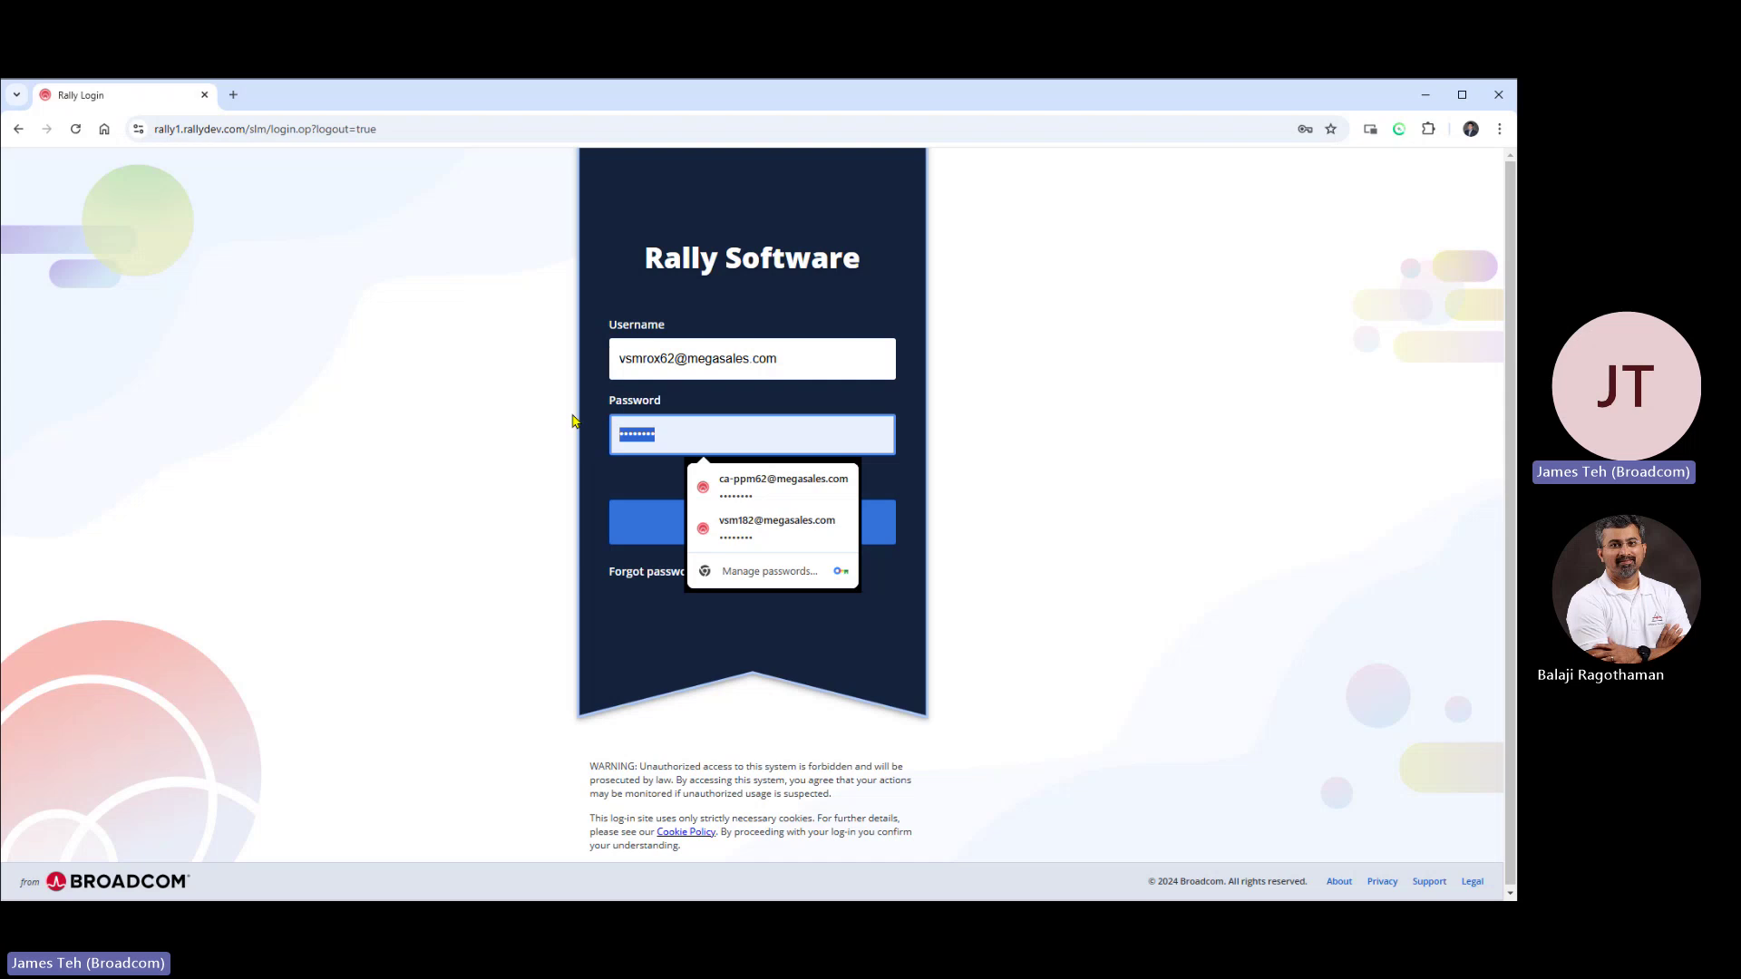
{"action": "type", "text": "••••••••"}
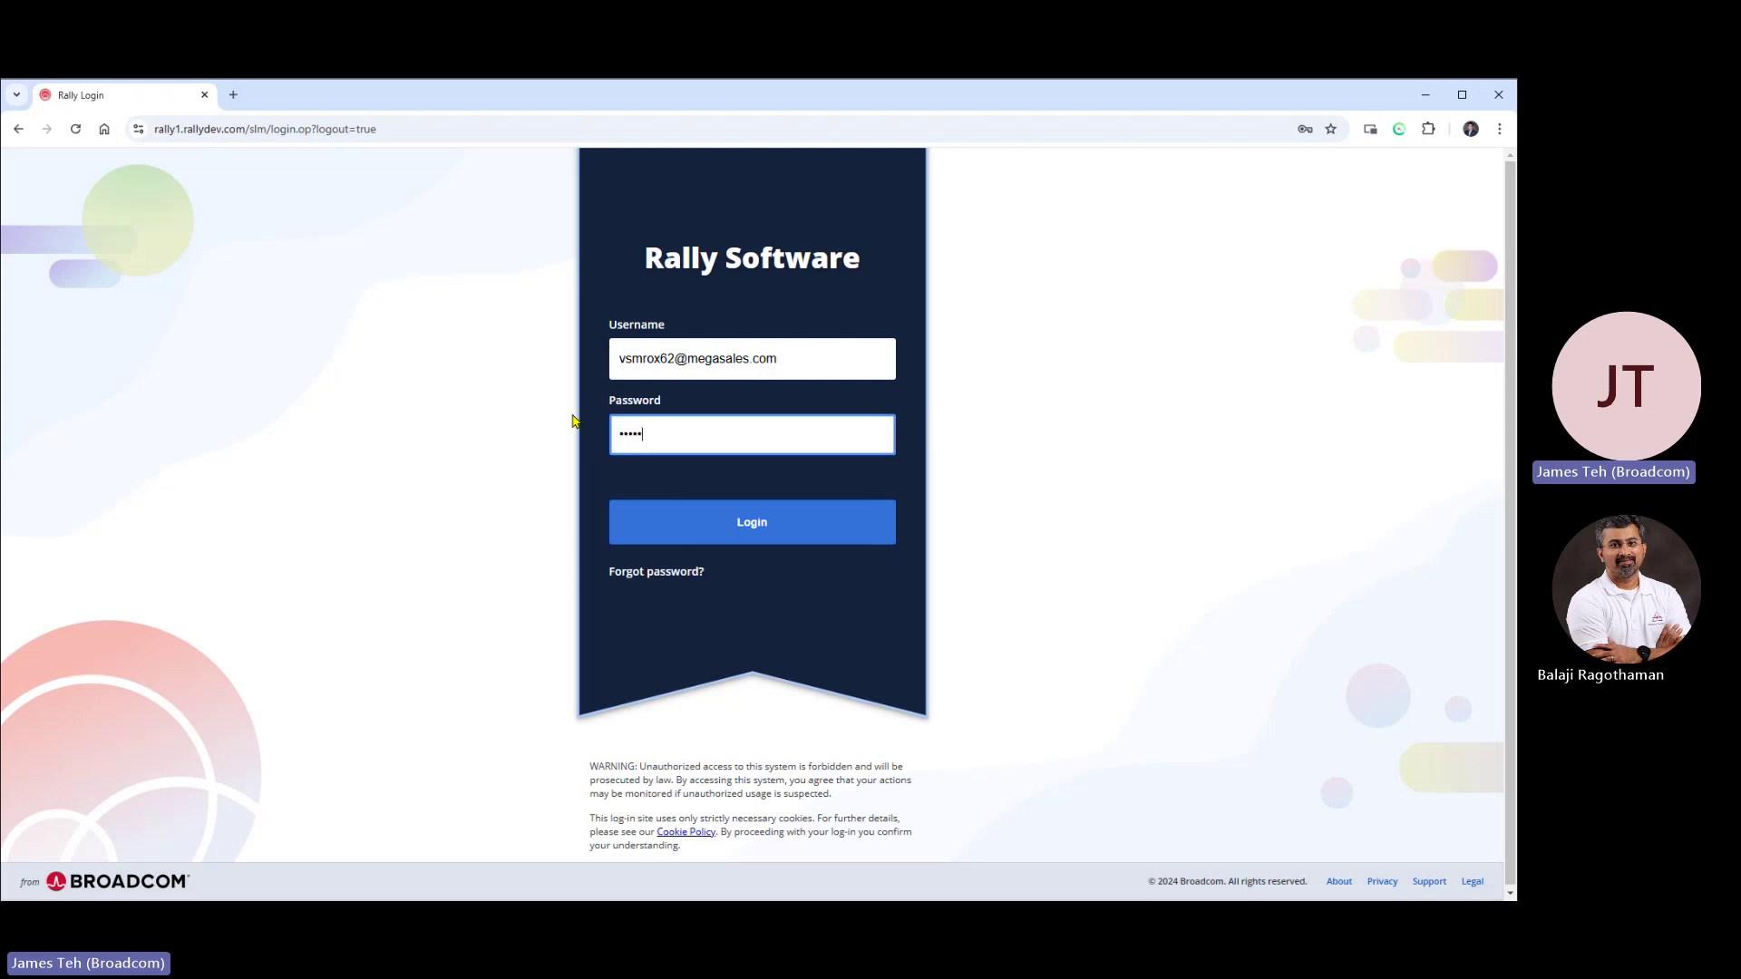
{"action": "left_click", "coordinate": [759, 520]}
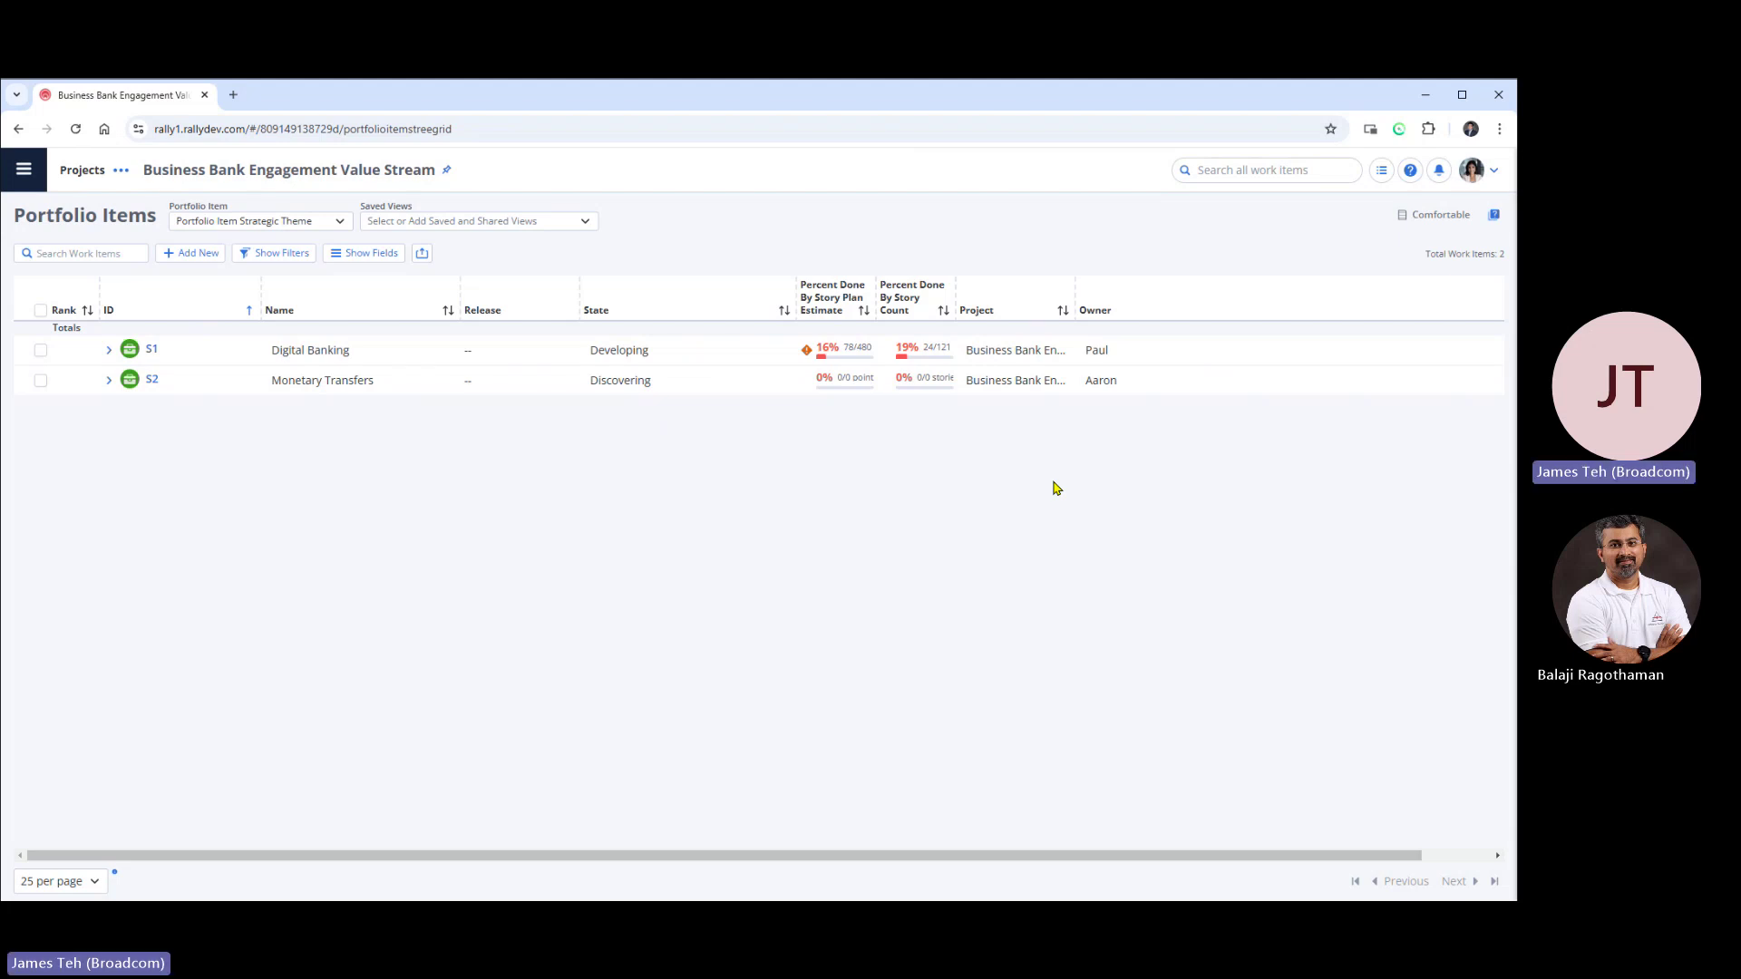
Open the project hierarchy and expand Business Bank Engagement Value Stream down to its Digital Banking Core and Platform ART teams and Monetary Transfers Application.
{"action": "left_click", "coordinate": [122, 172]}
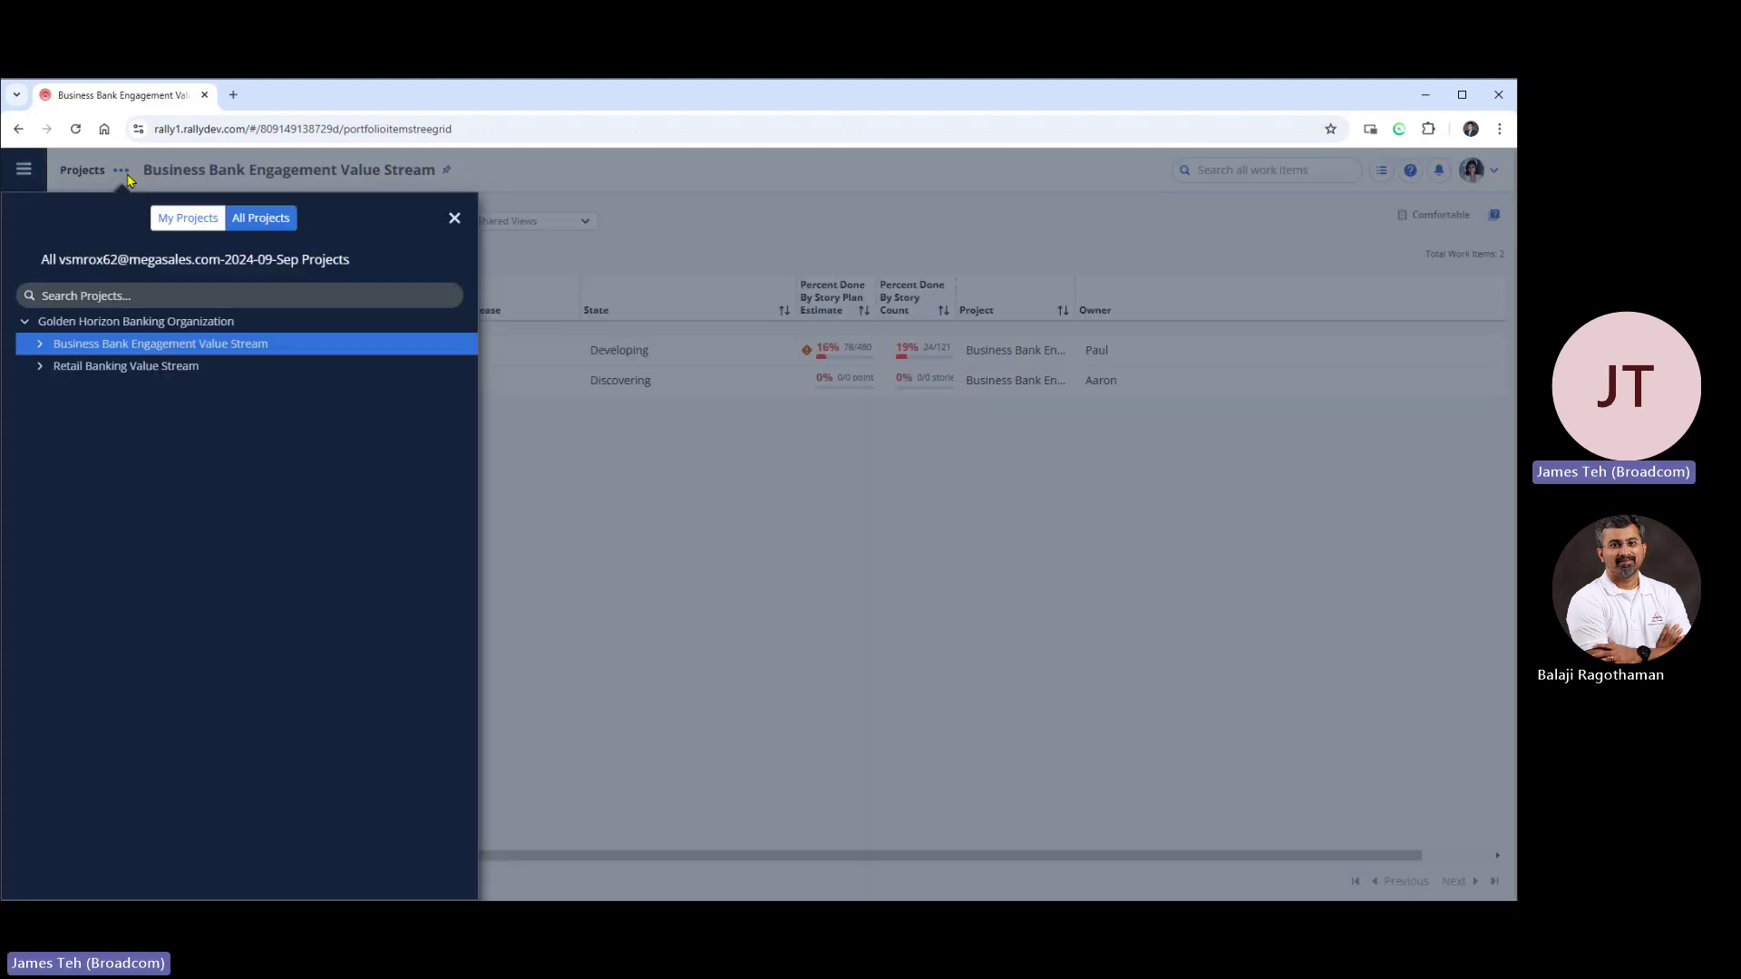
{"action": "left_click", "coordinate": [41, 346]}
{"action": "left_click", "coordinate": [56, 366]}
{"action": "left_click", "coordinate": [70, 388]}
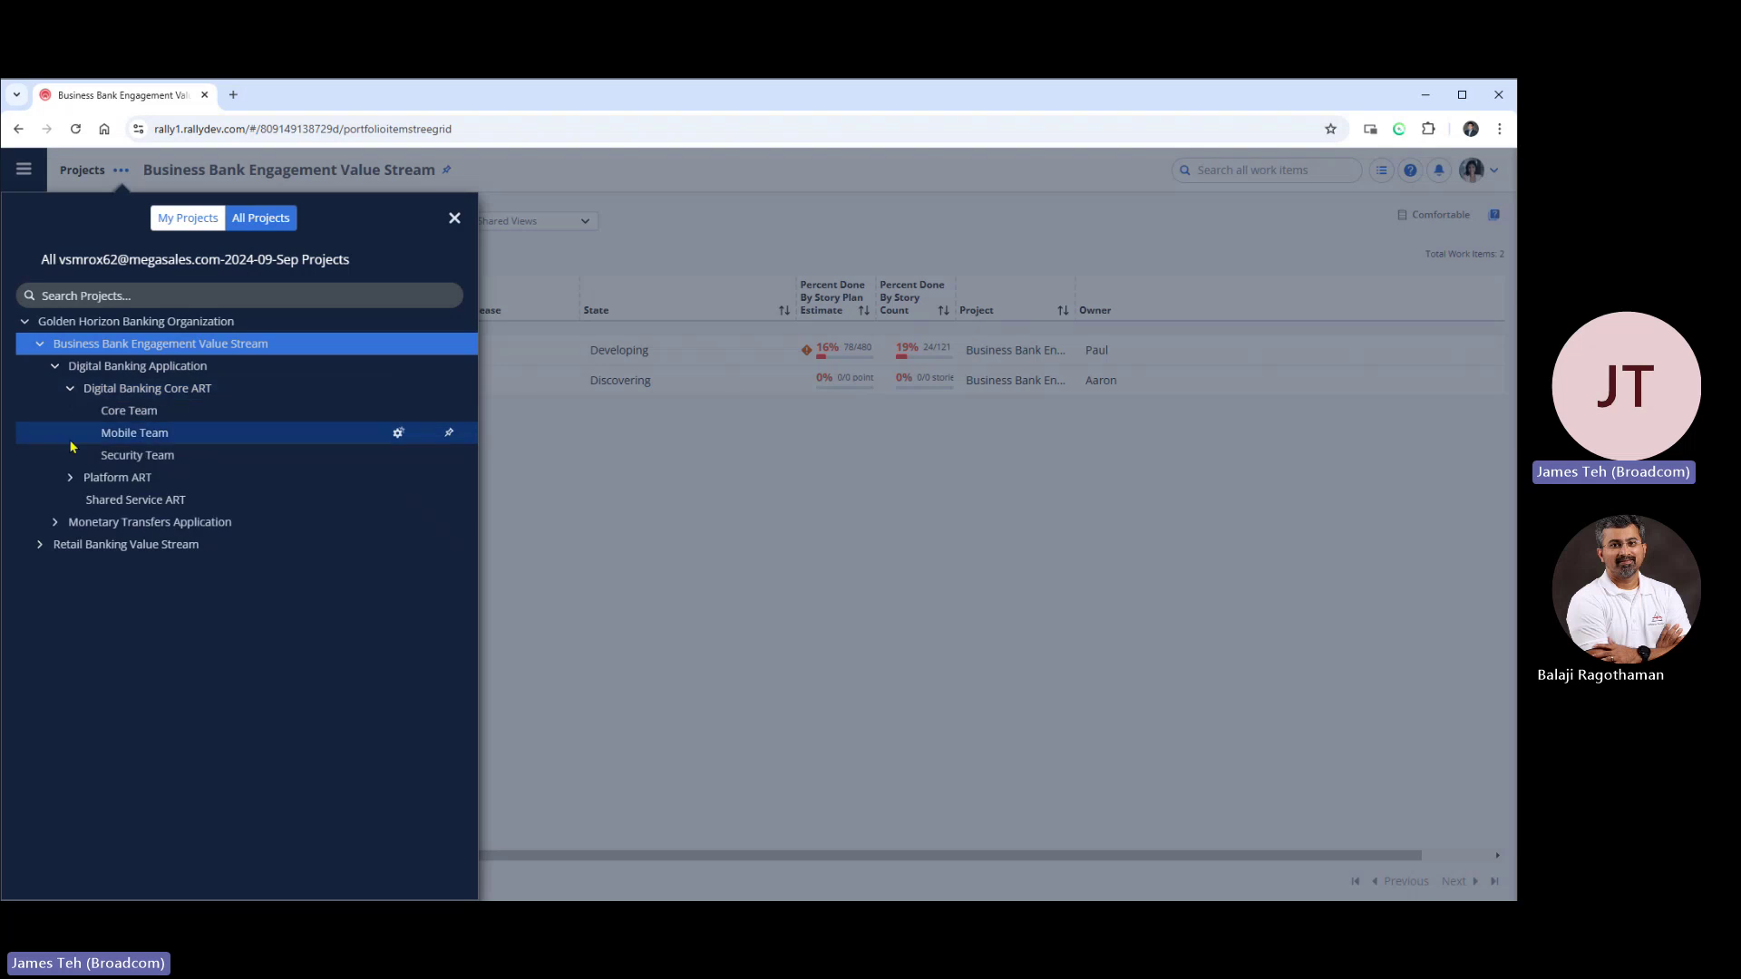
{"action": "left_click", "coordinate": [70, 478]}
{"action": "left_click", "coordinate": [55, 567]}
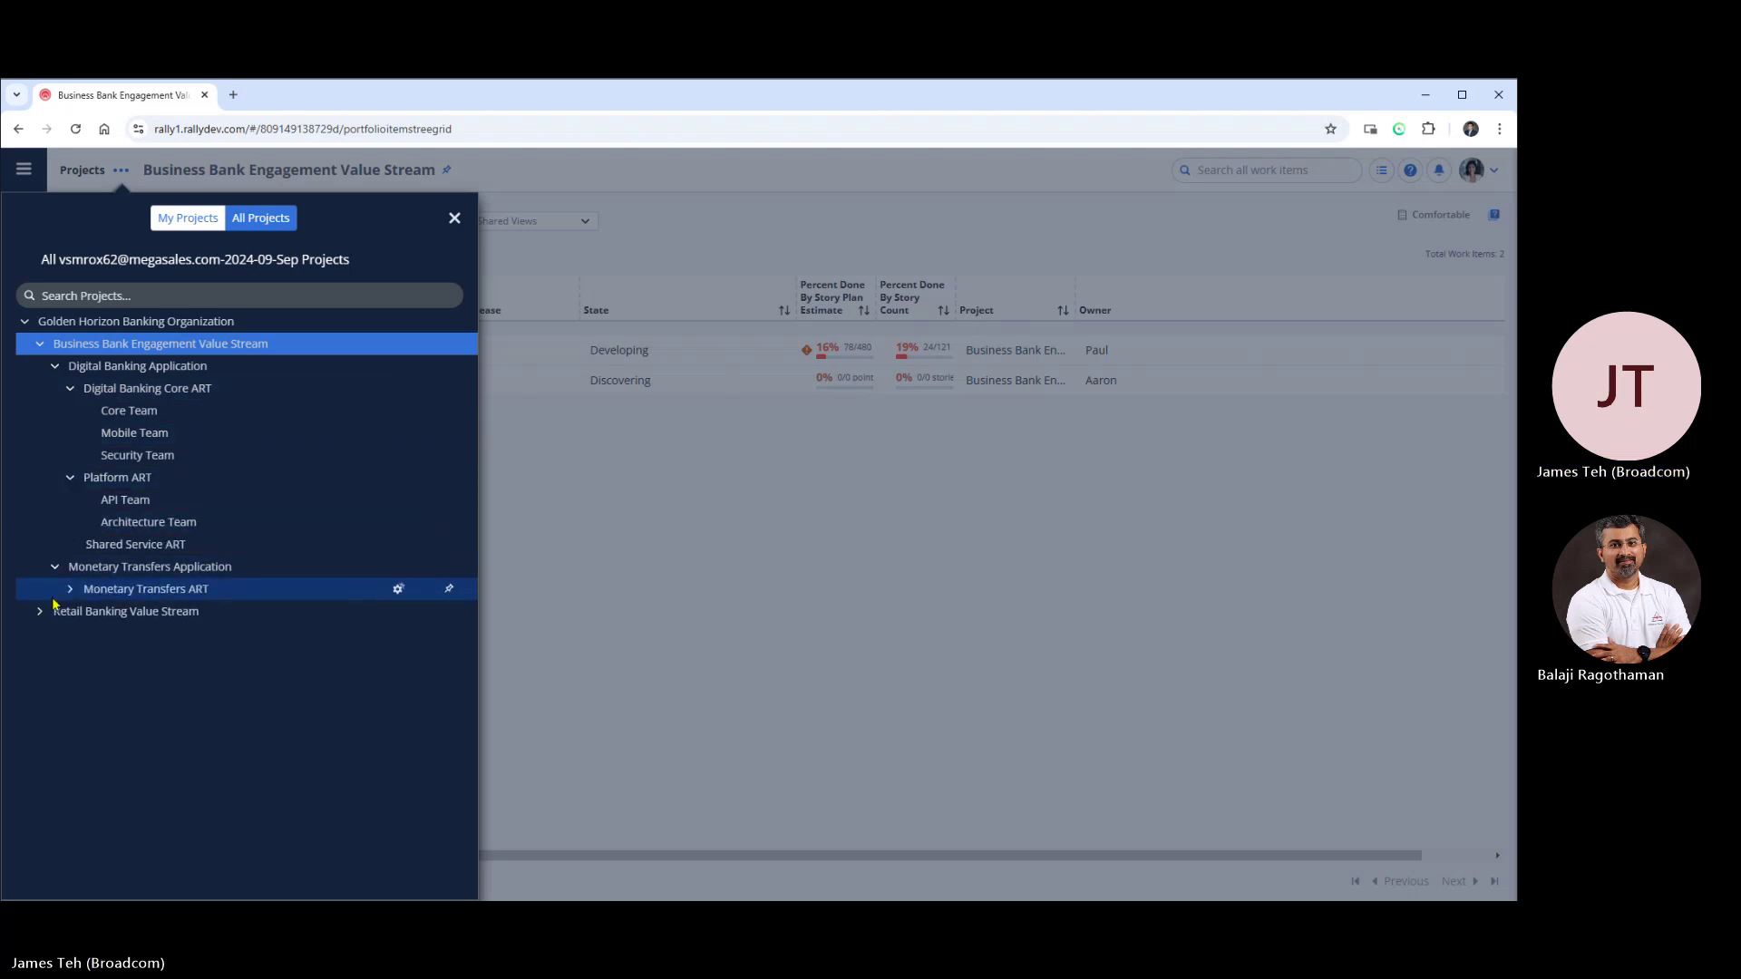
Expand Retail Banking Value Stream to show the teams under Credit Cards ART and Loan ART.
{"action": "left_click", "coordinate": [39, 611]}
{"action": "left_click", "coordinate": [55, 633]}
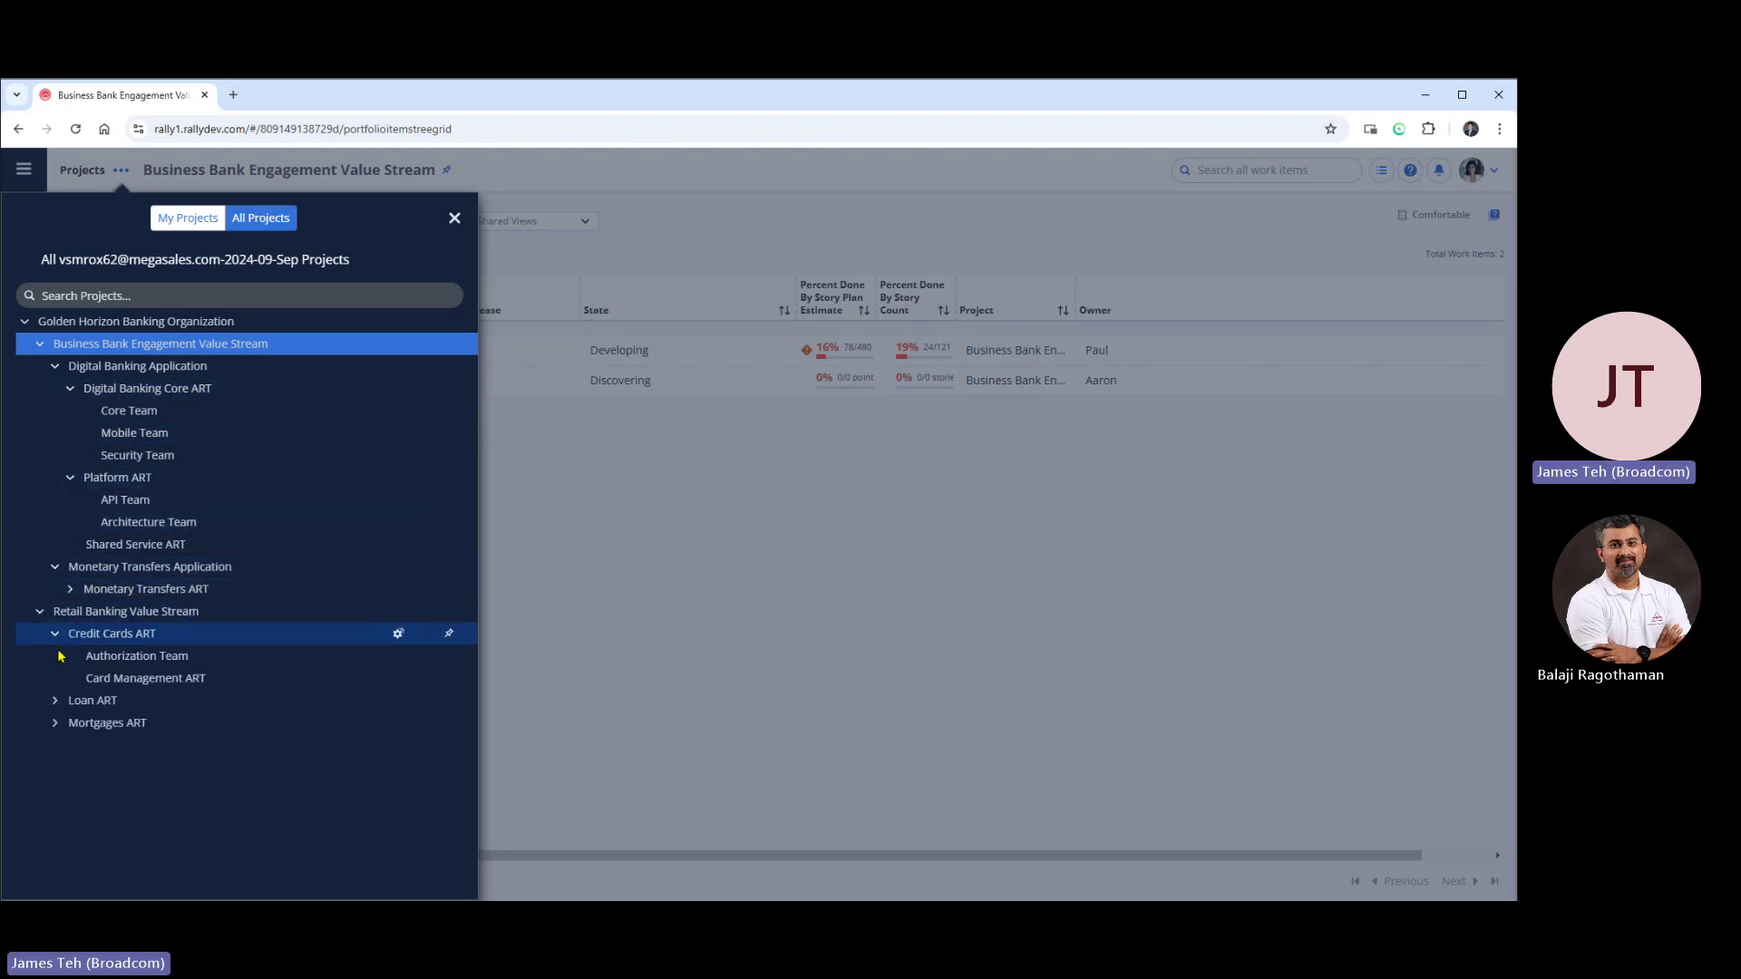
{"action": "left_click", "coordinate": [61, 701]}
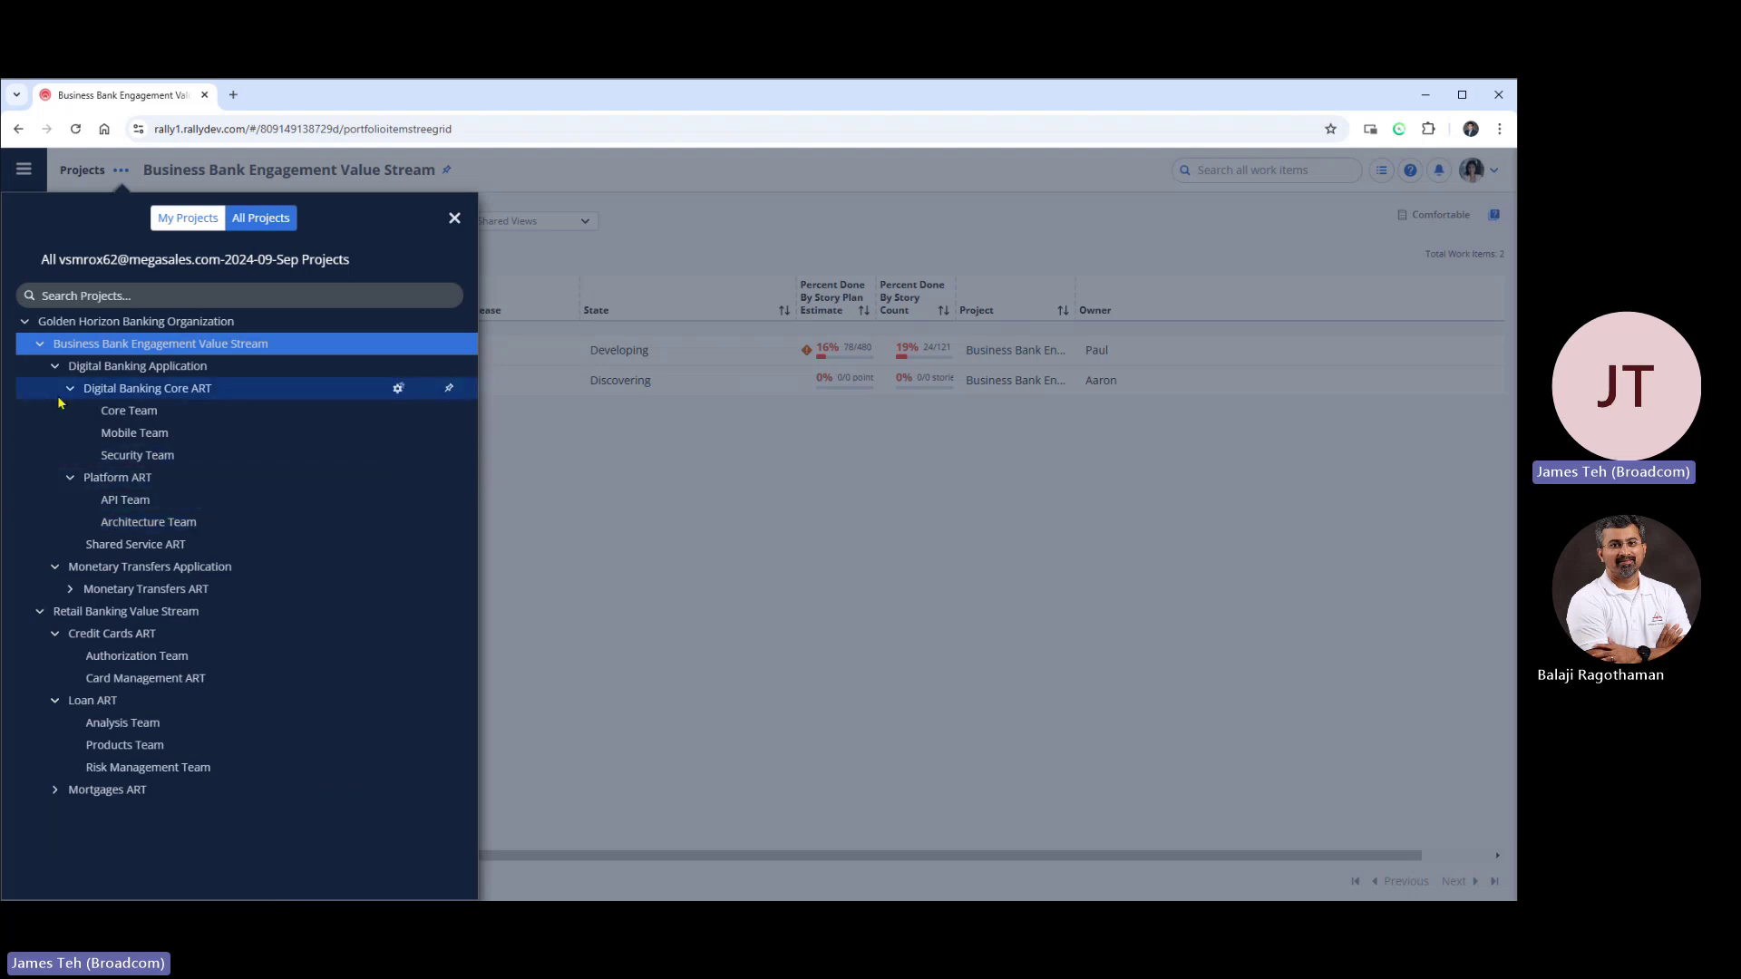
Collapse Platform ART, Digital Banking Core ART and their parent Digital Banking Application in the project hierarchy.
{"action": "left_click", "coordinate": [70, 477]}
{"action": "left_click", "coordinate": [71, 388]}
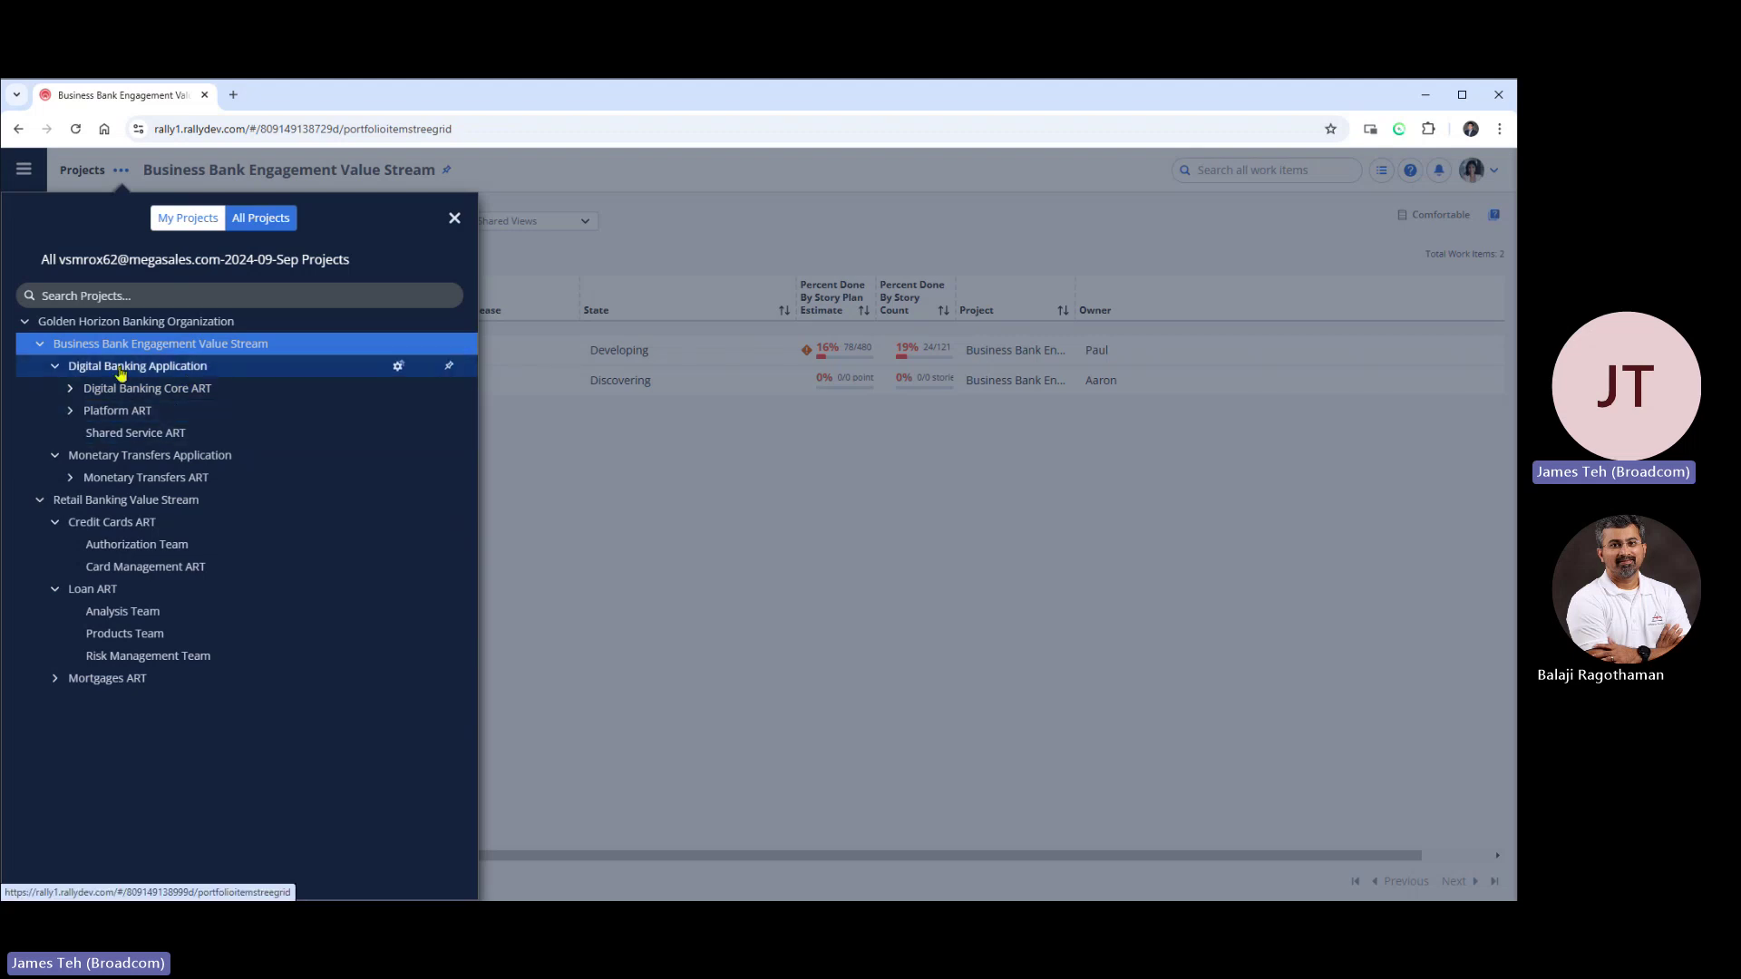
{"action": "left_click", "coordinate": [56, 368]}
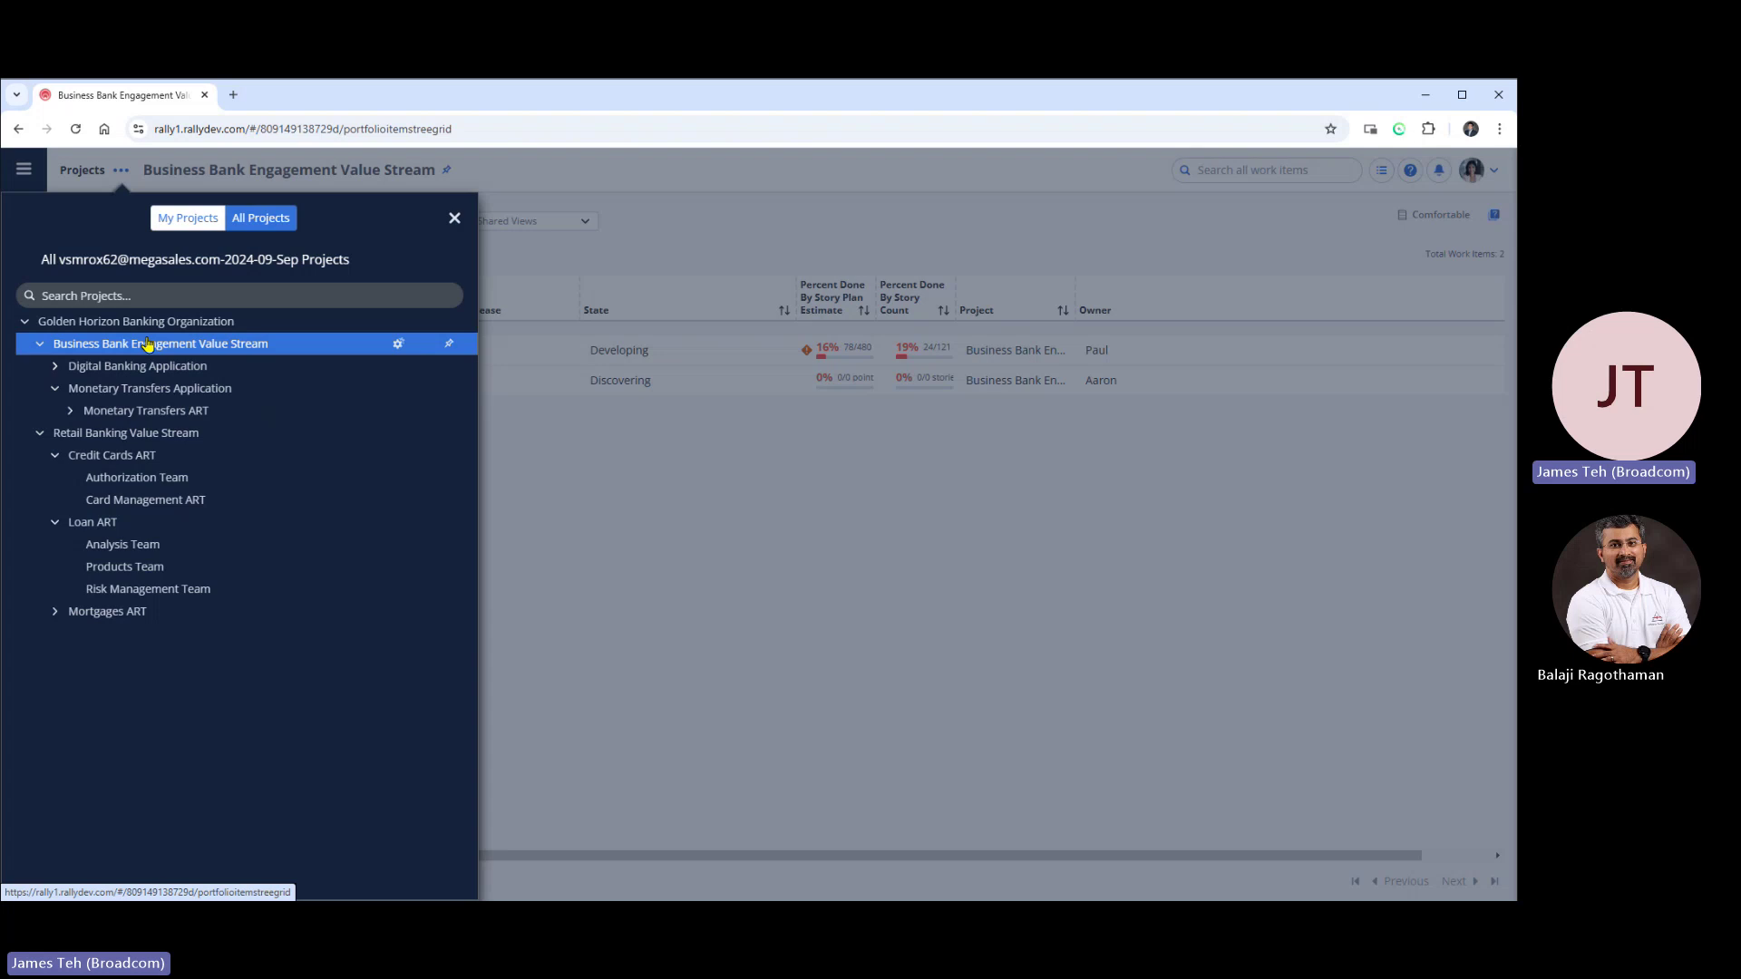
Re-expand Digital Banking Application to show the teams under Platform ART and Digital Banking Core ART.
{"action": "left_click", "coordinate": [54, 366]}
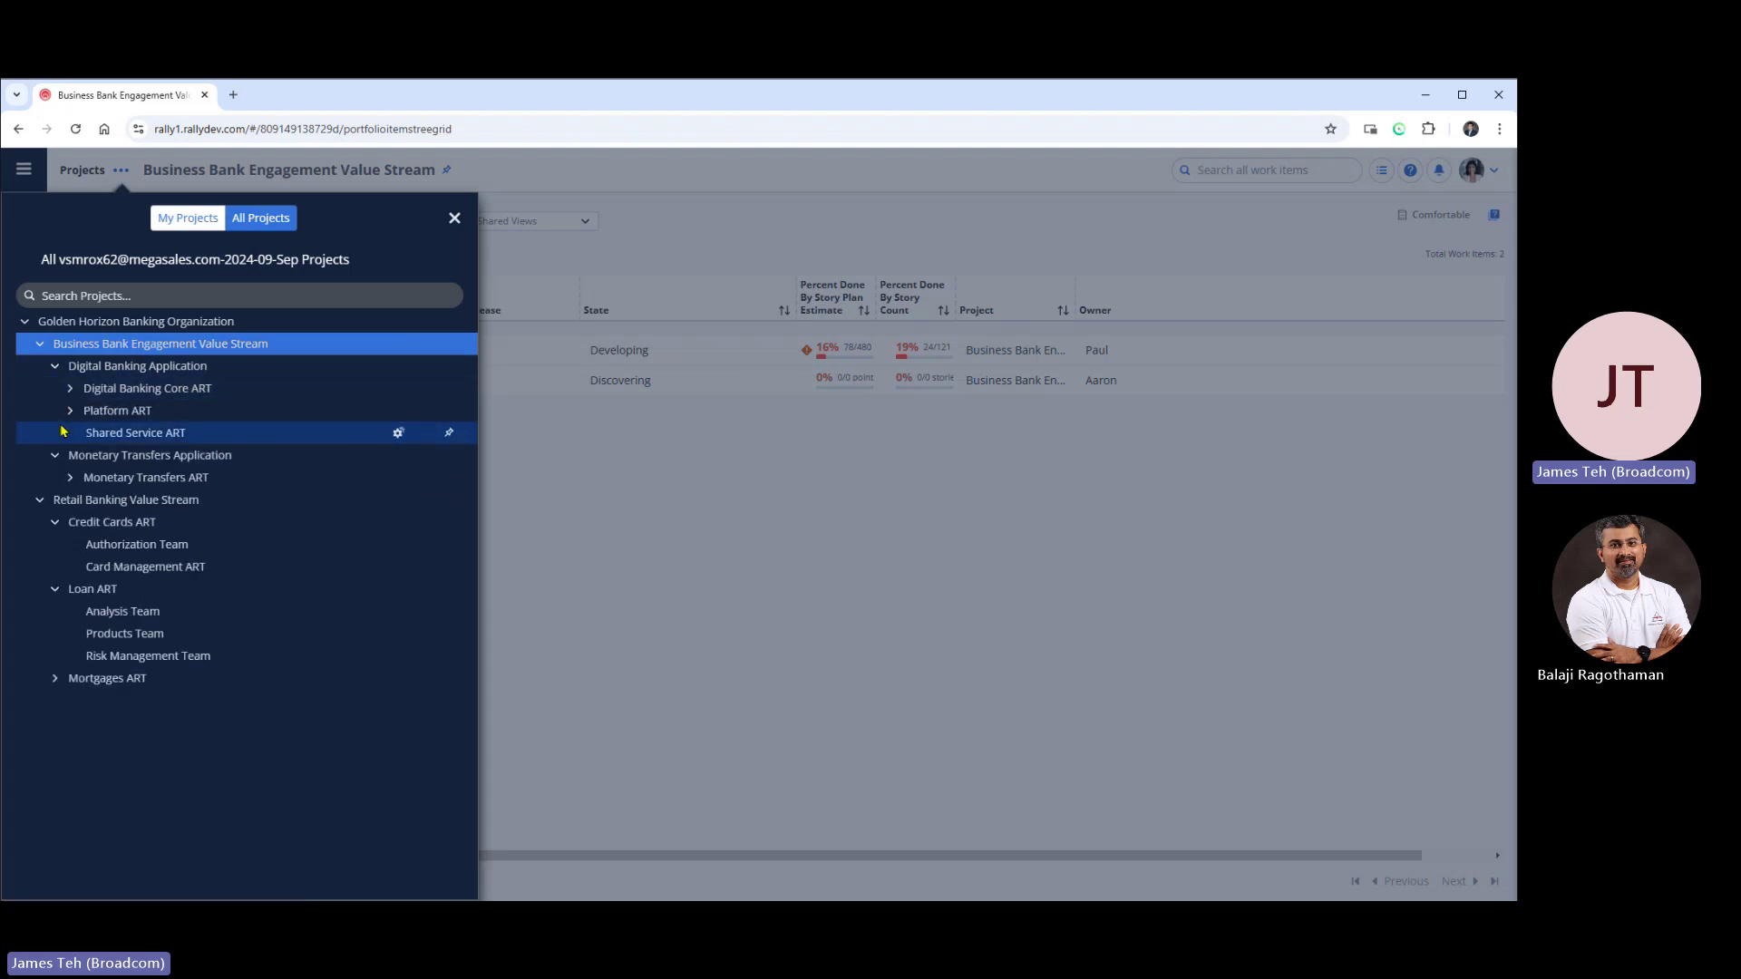
{"action": "left_click", "coordinate": [69, 411]}
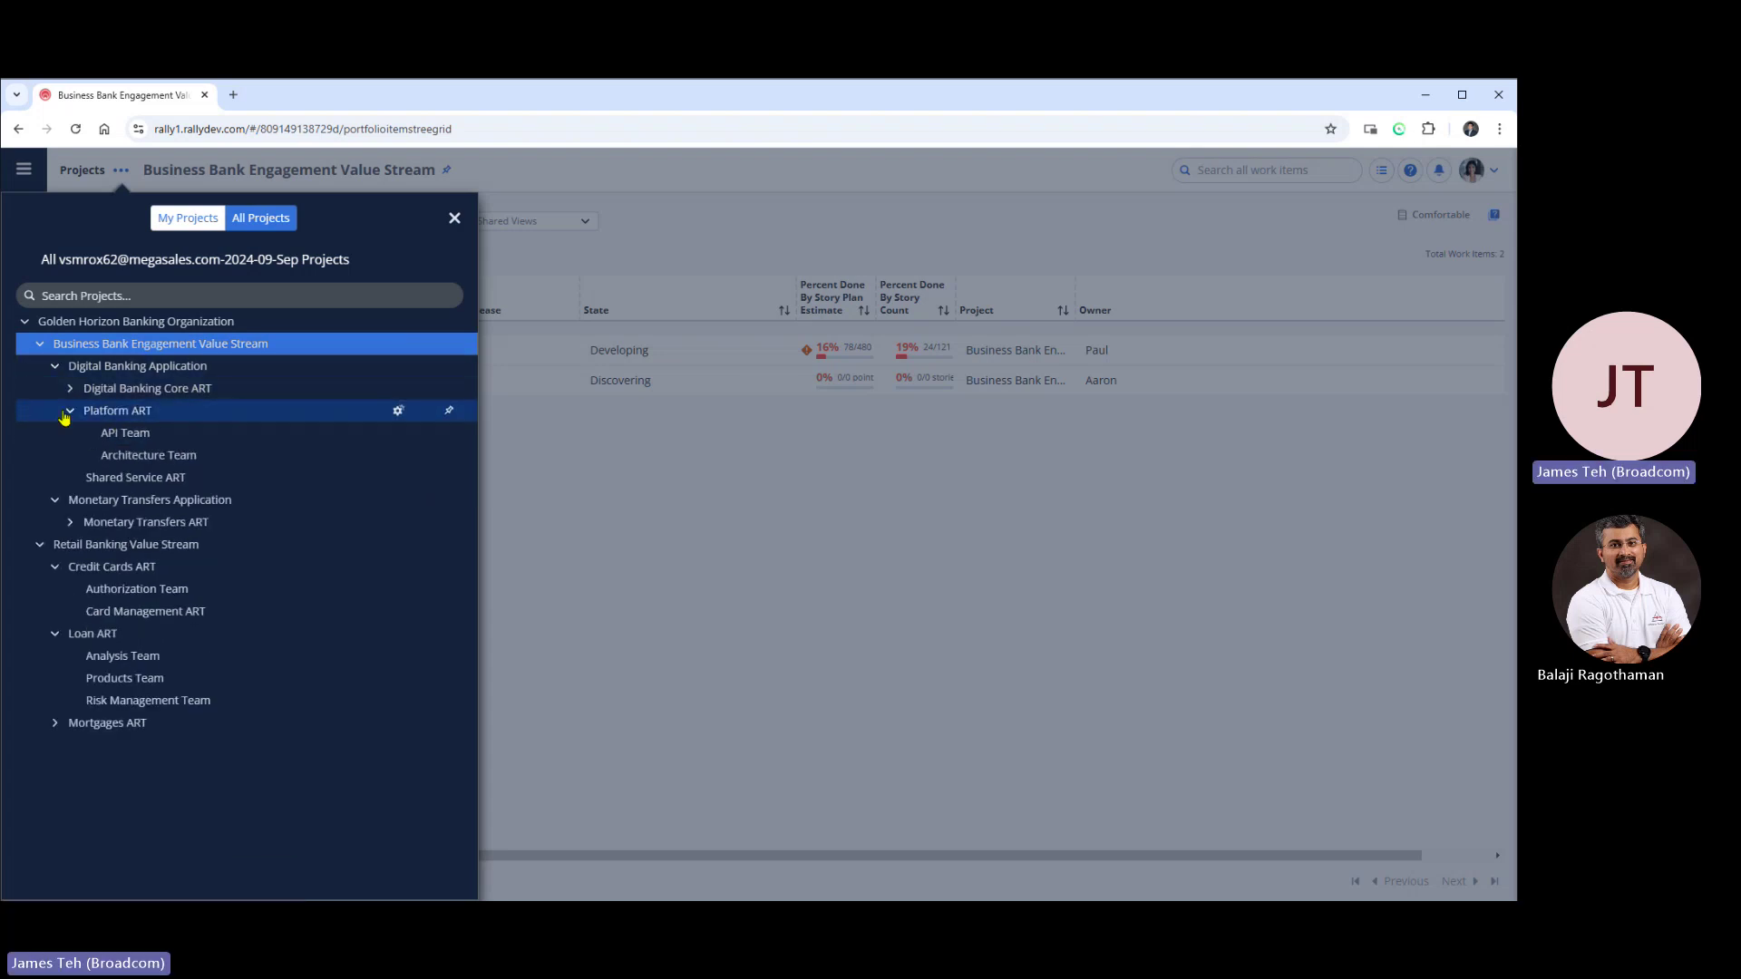
{"action": "left_click", "coordinate": [69, 388]}
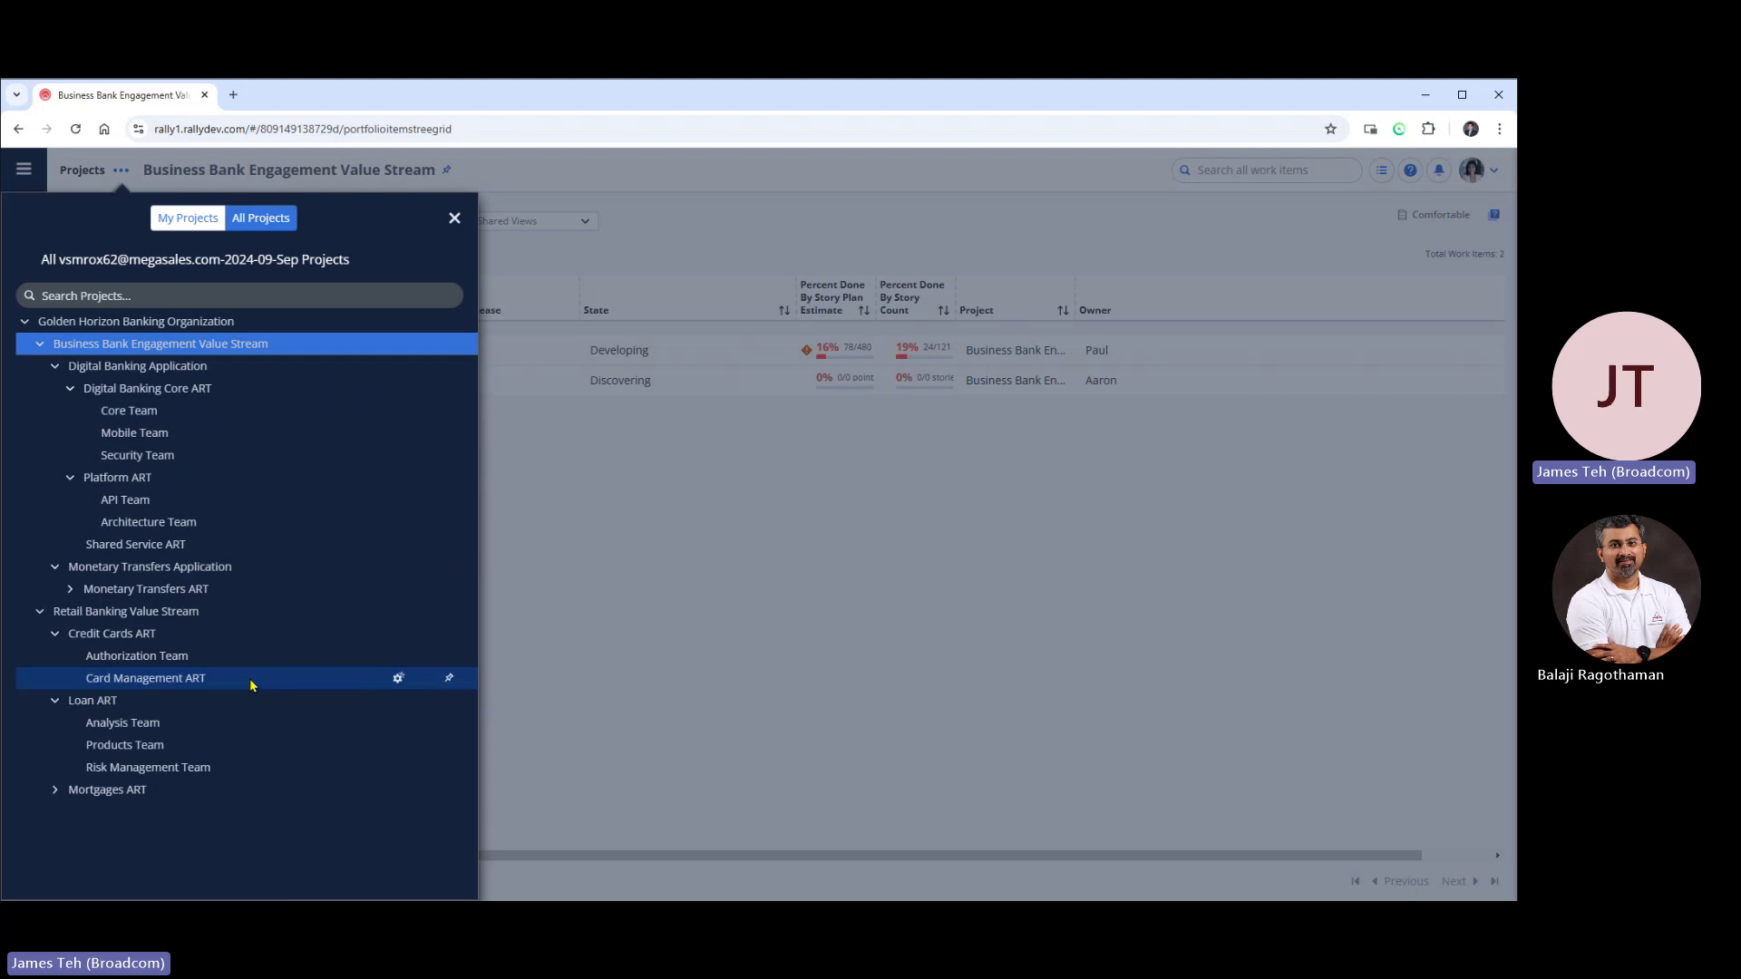
Collapse the Retail Banking and Business Bank Engagement value streams and close the project hierarchy.
{"action": "left_click", "coordinate": [40, 611]}
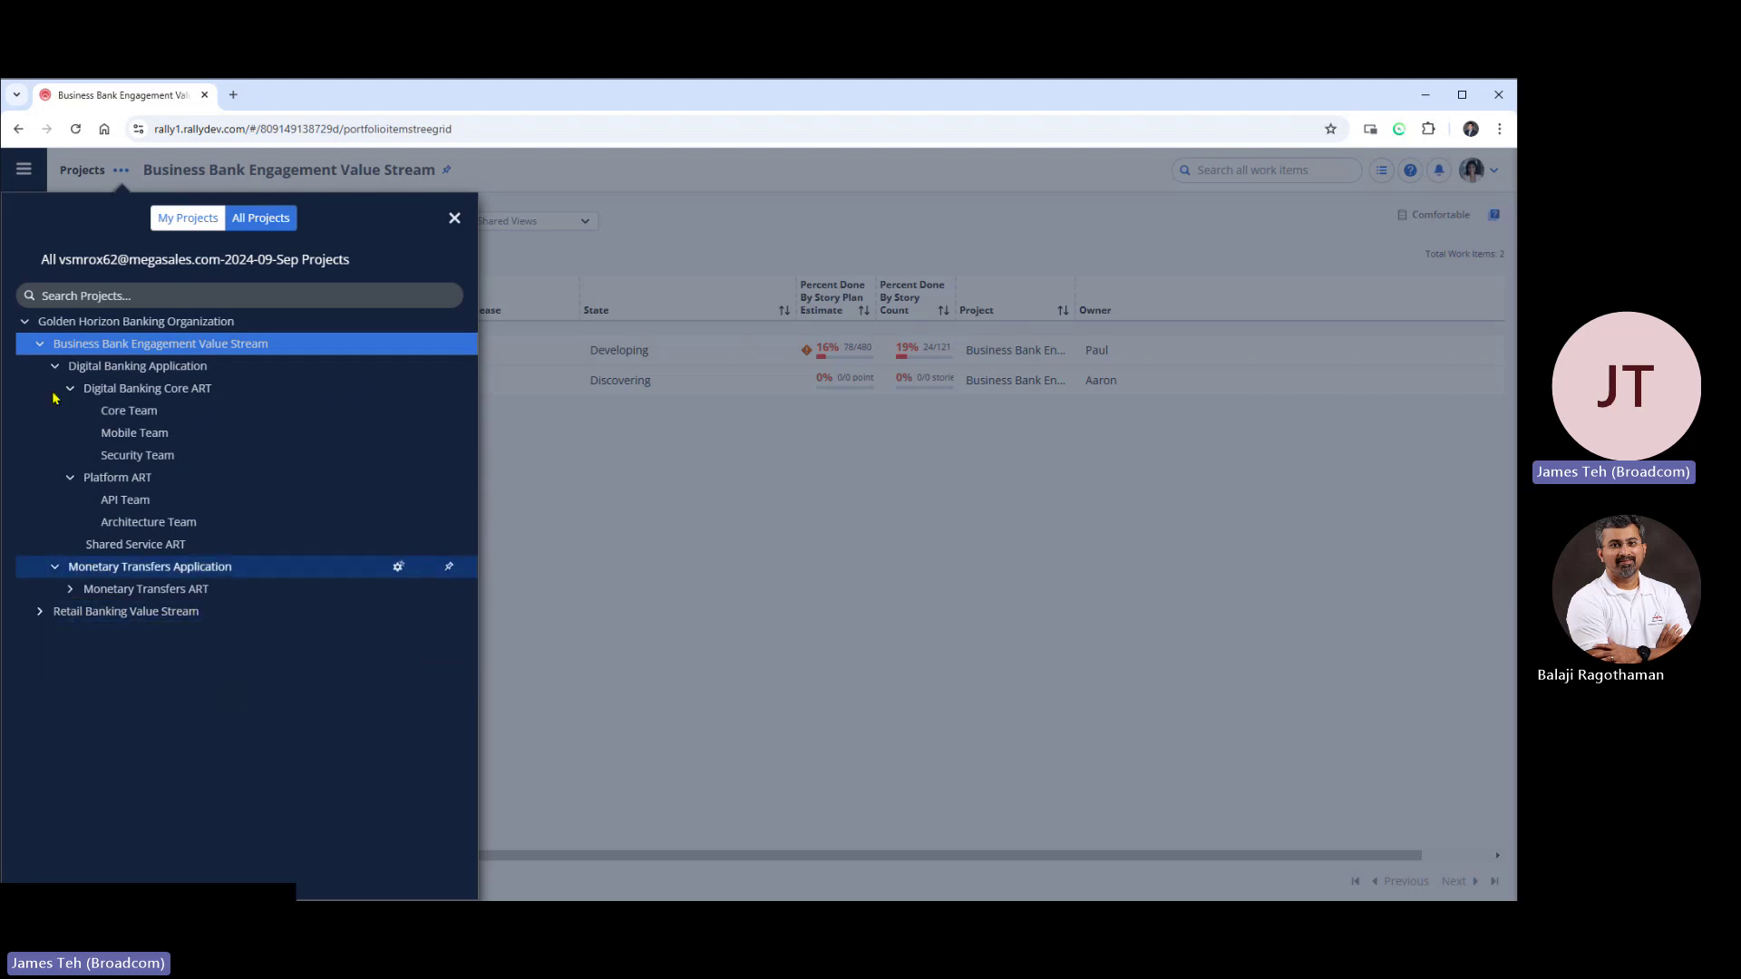
{"action": "left_click", "coordinate": [40, 343]}
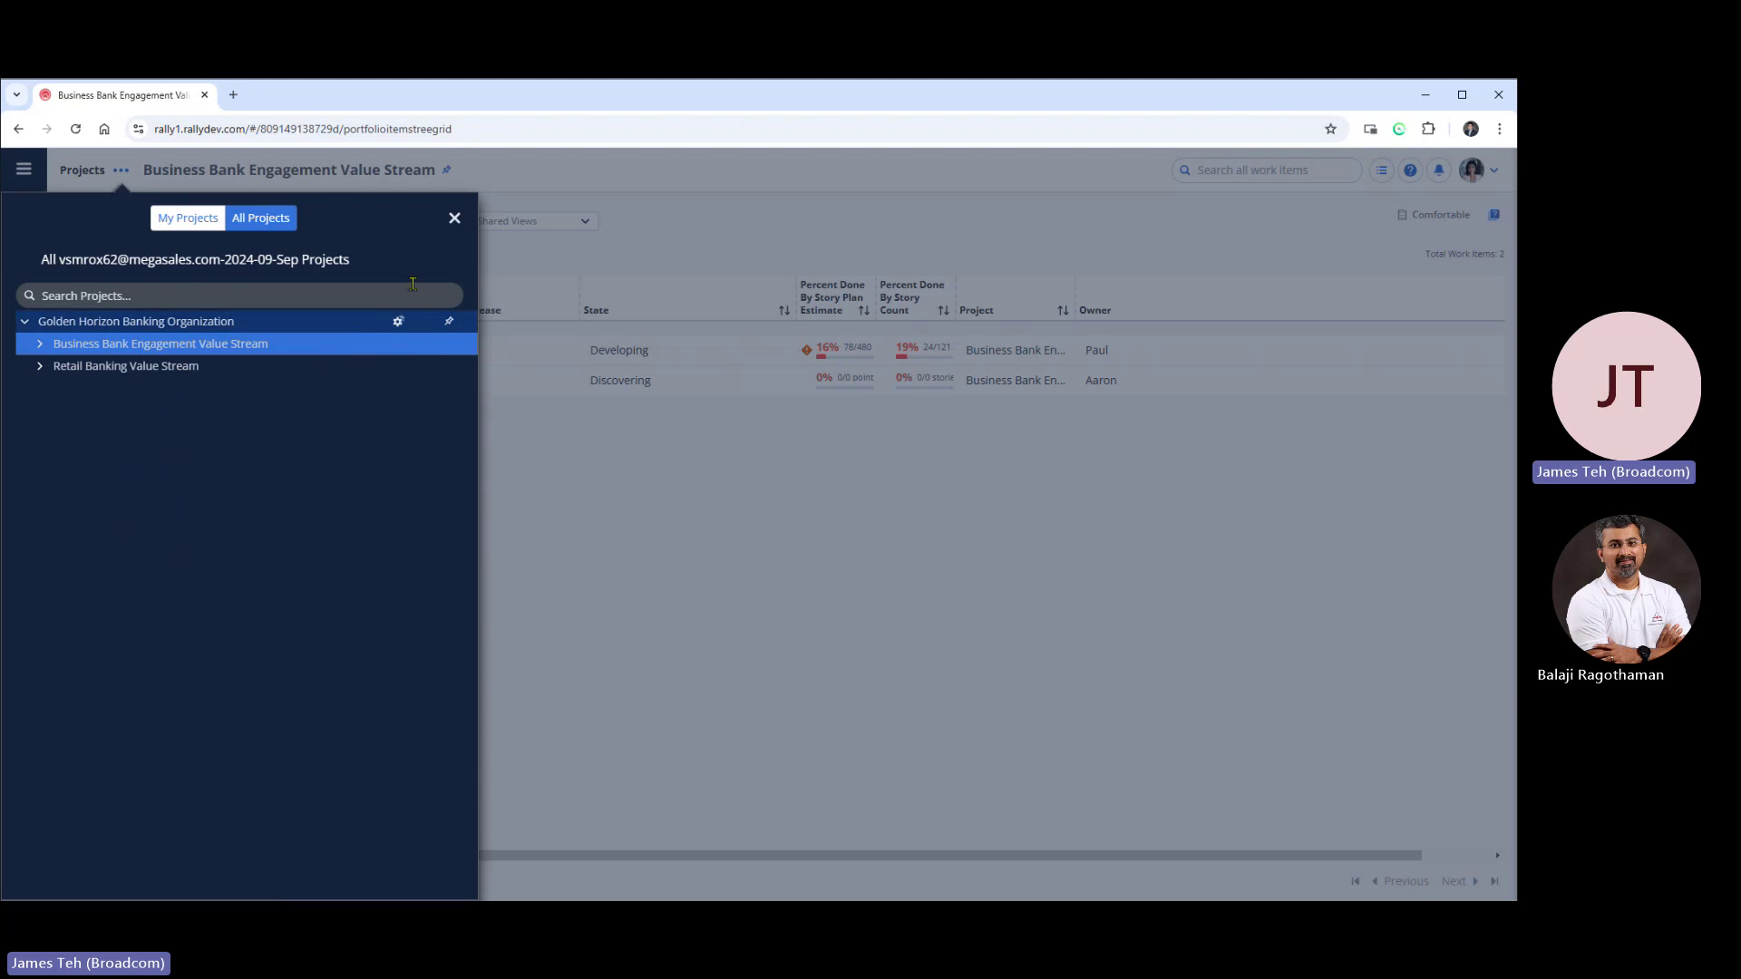
{"action": "left_click", "coordinate": [456, 218]}
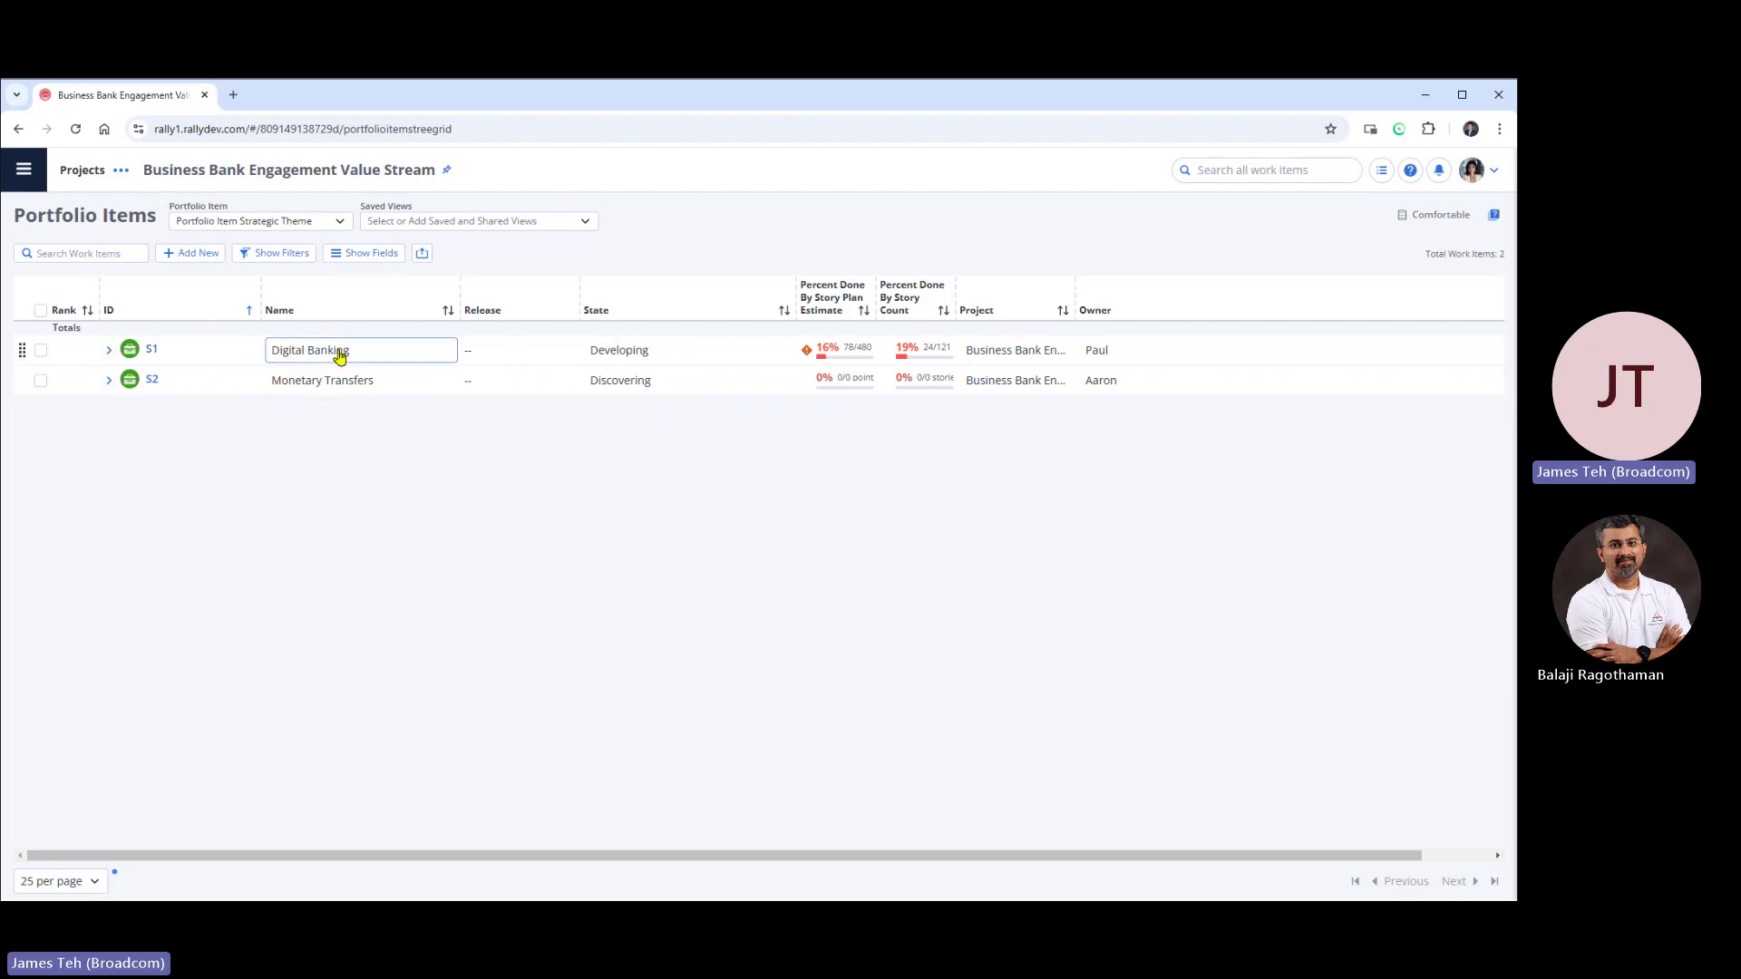
Expand the Digital Banking strategic theme and show the features under epics E2, E3 and E4.
{"action": "left_click", "coordinate": [109, 352]}
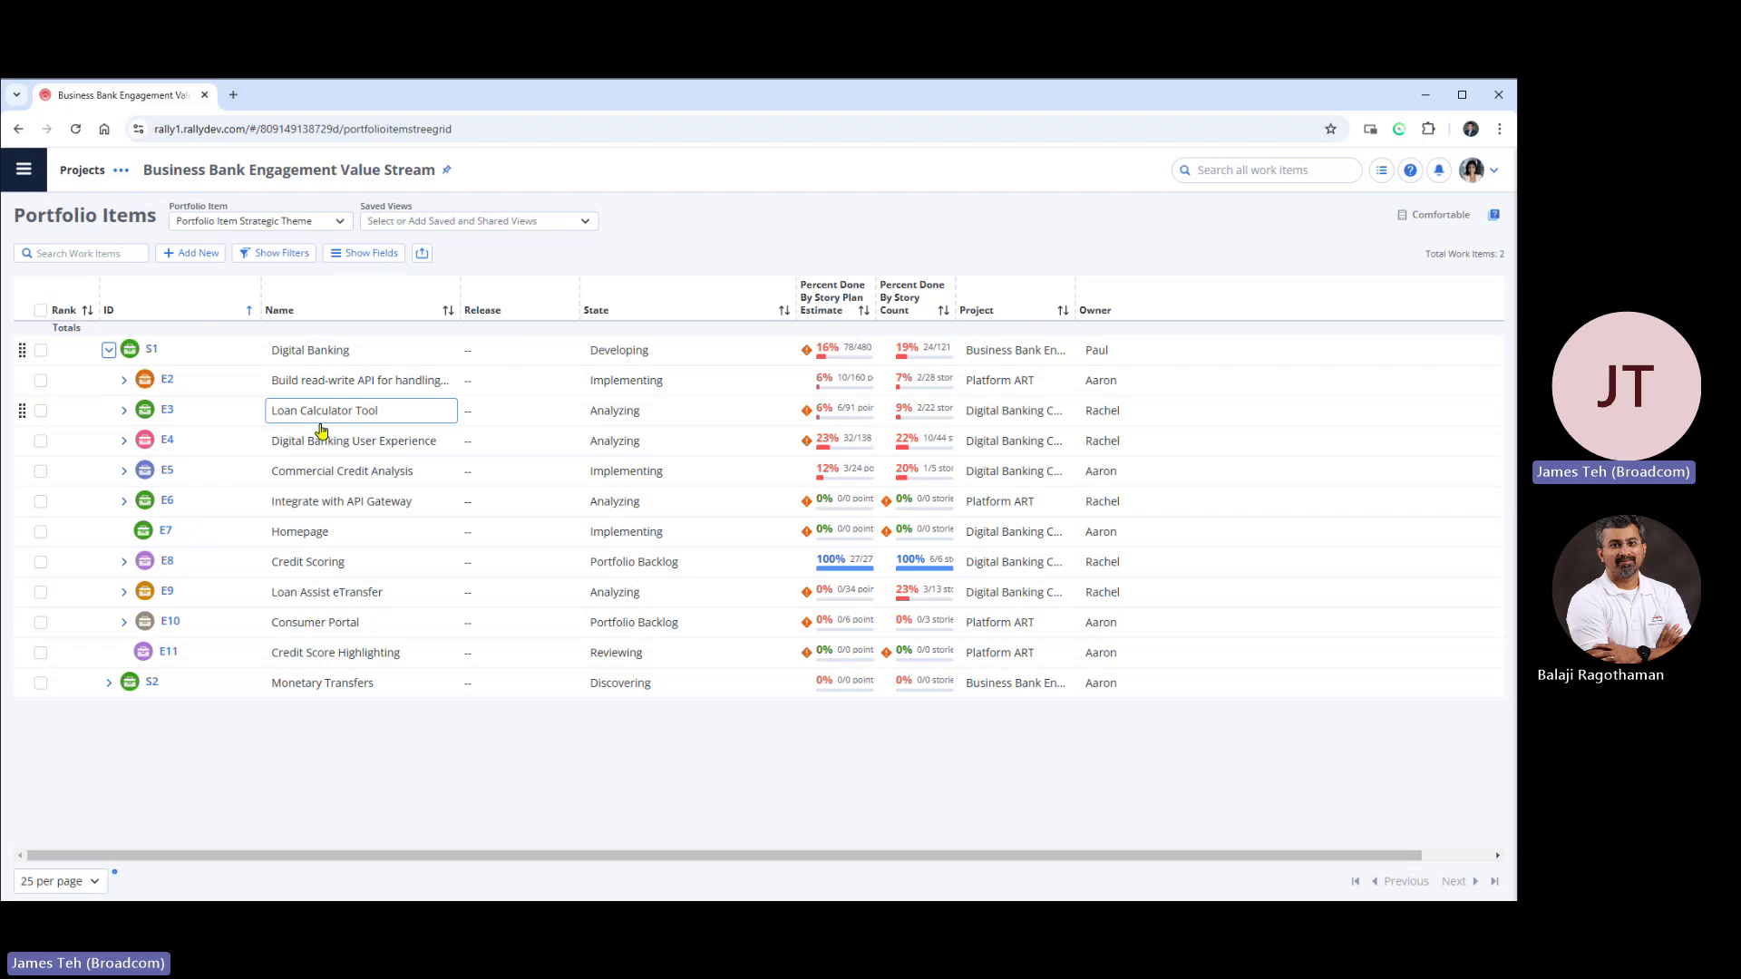
{"action": "left_click", "coordinate": [123, 381]}
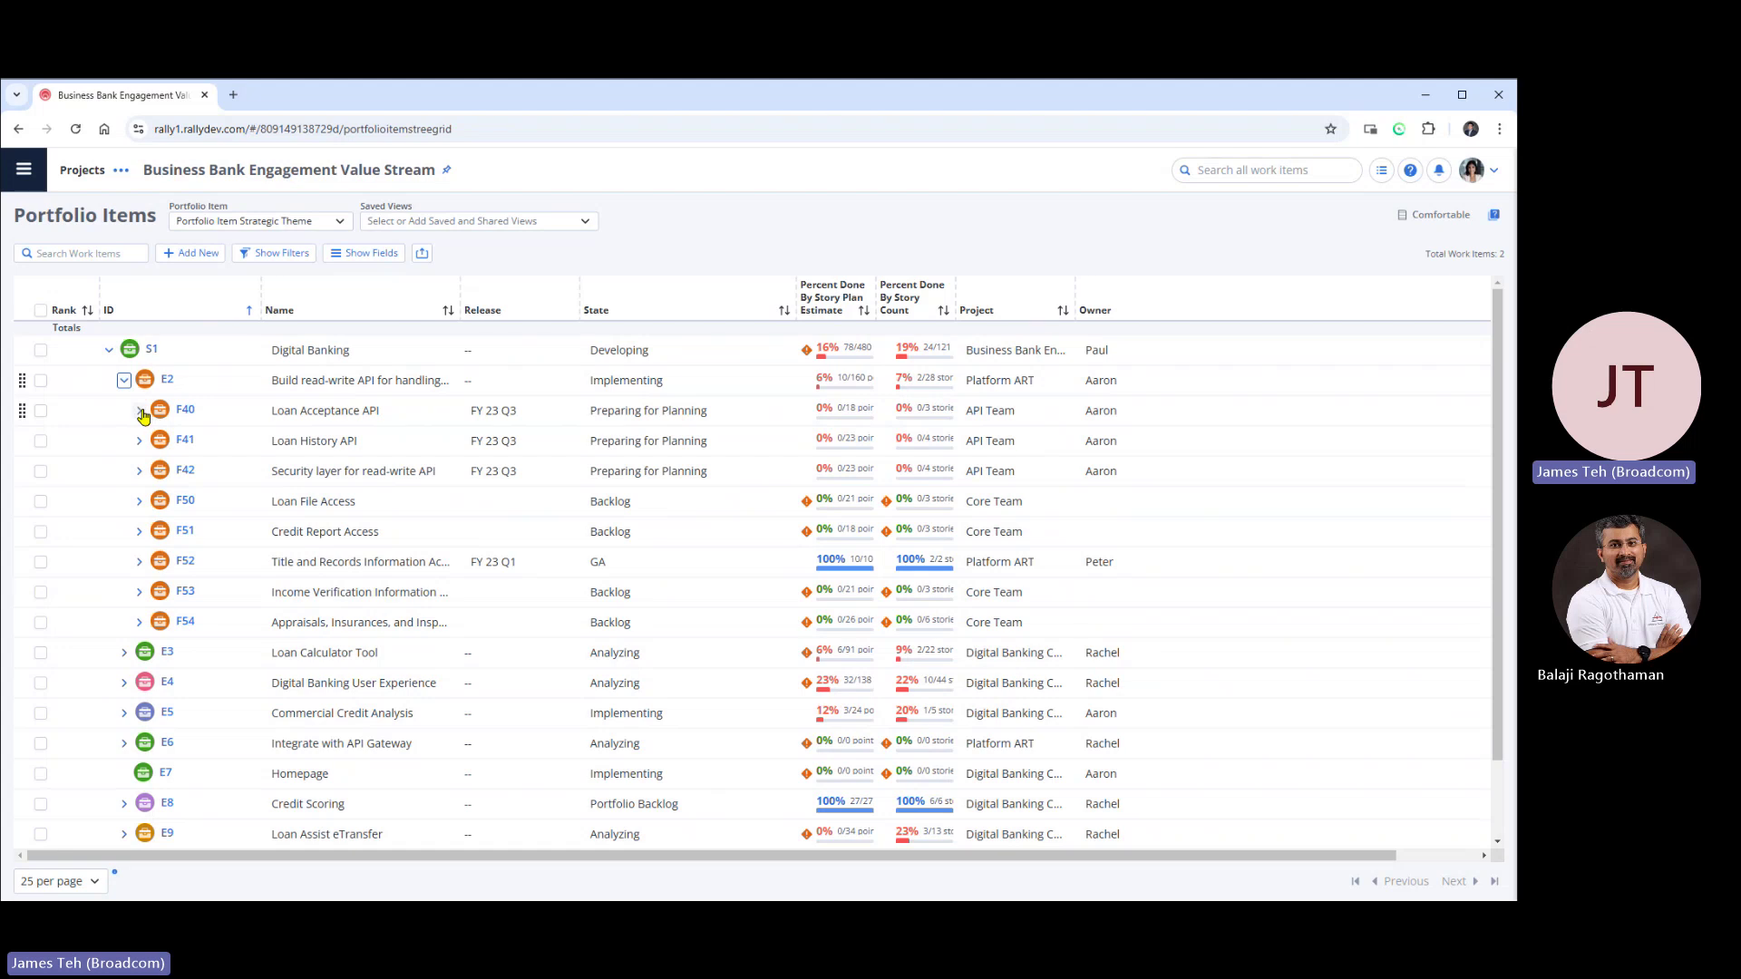
{"action": "left_click", "coordinate": [124, 653]}
{"action": "scroll", "coordinate": [125, 726], "scroll_direction": "down", "scroll_amount": 1}
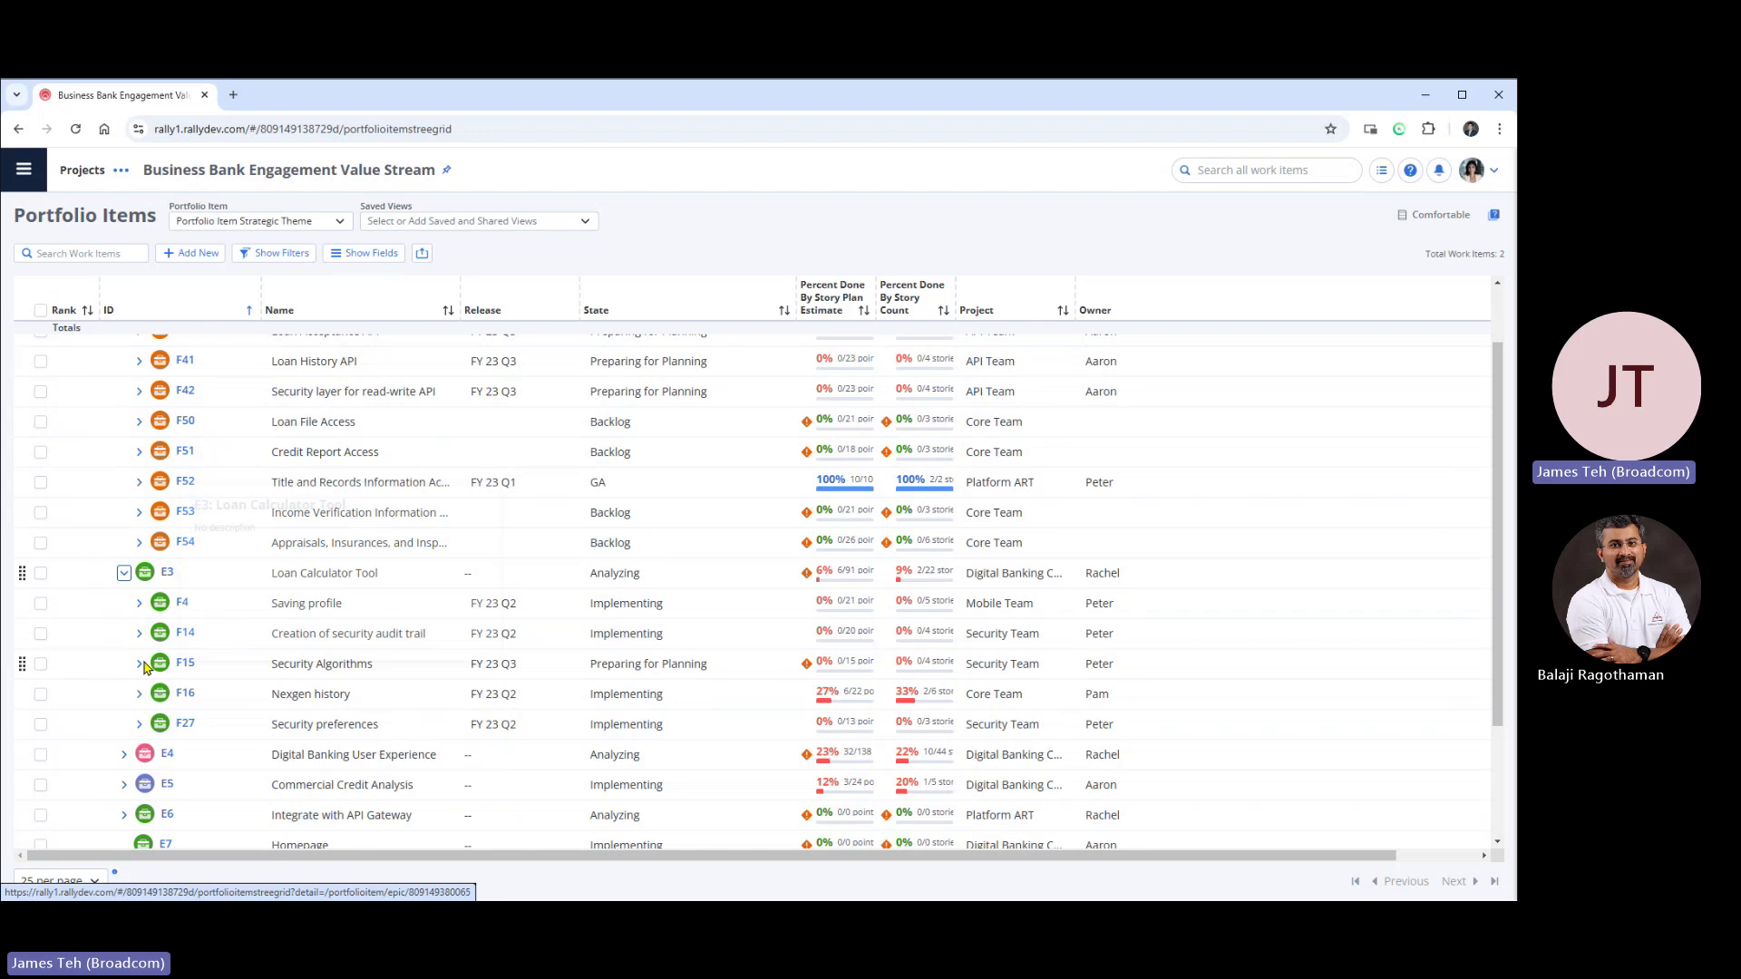
{"action": "left_click", "coordinate": [125, 755]}
{"action": "scroll", "coordinate": [155, 689], "scroll_direction": "up", "scroll_amount": 1}
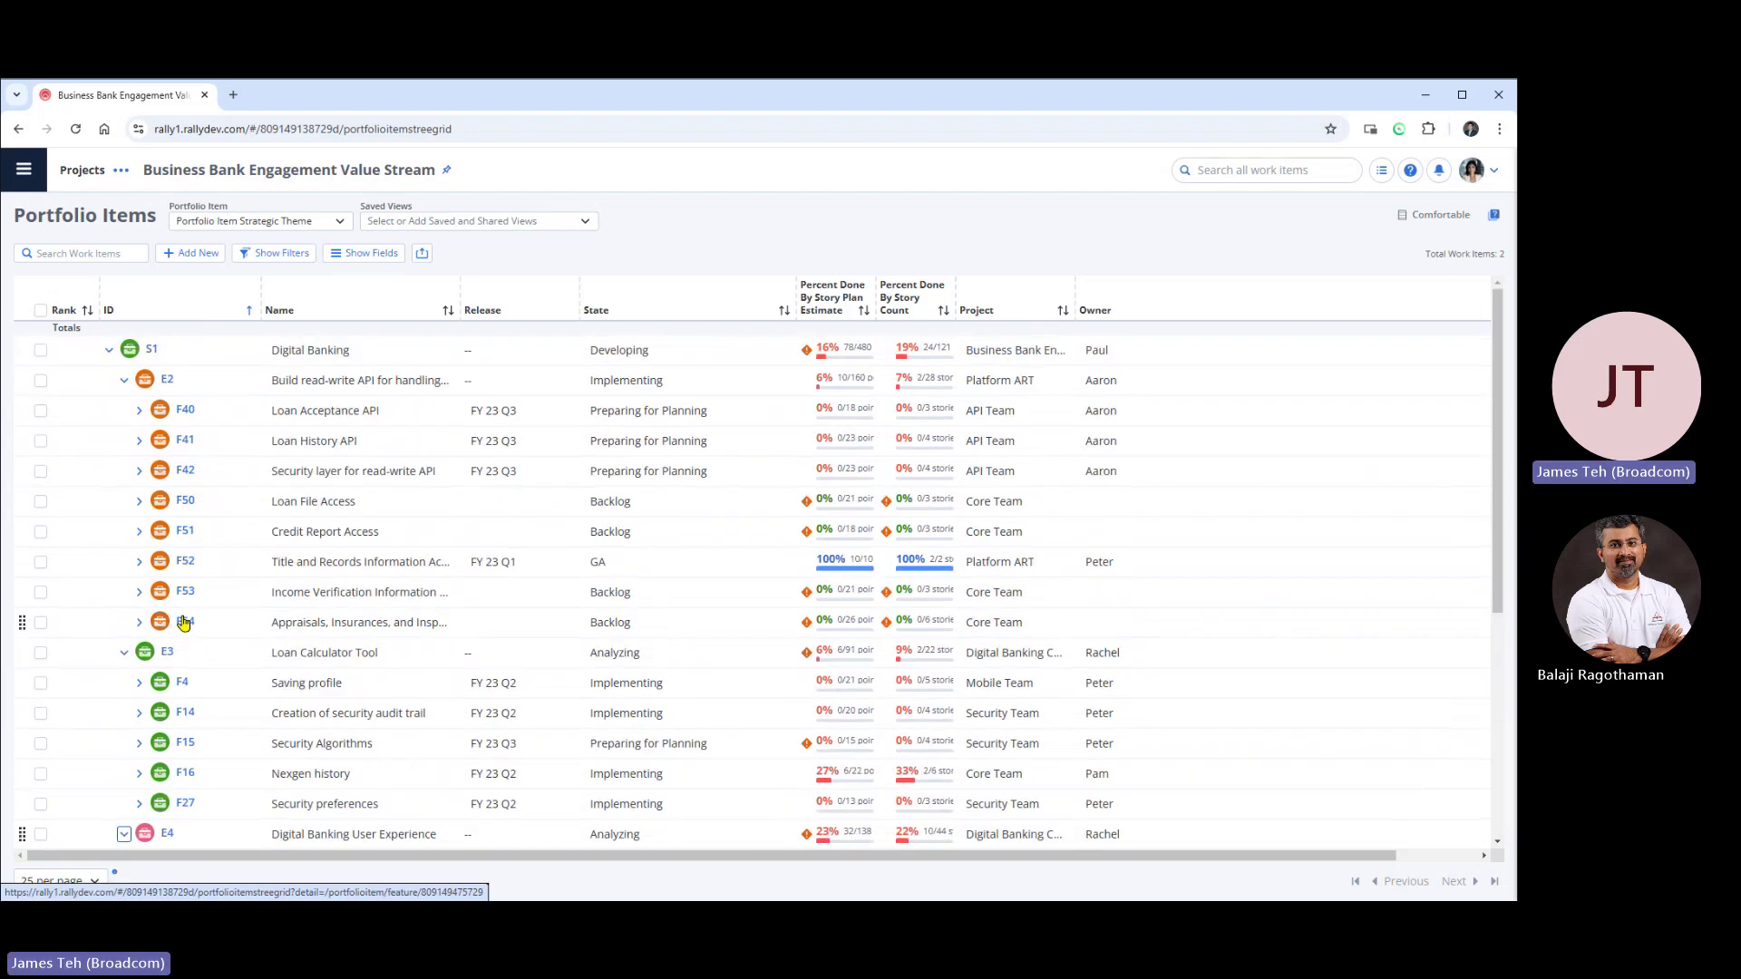
Show the user stories under the Loan Acceptance API, Loan History API and Saving profile features.
{"action": "left_click", "coordinate": [139, 411]}
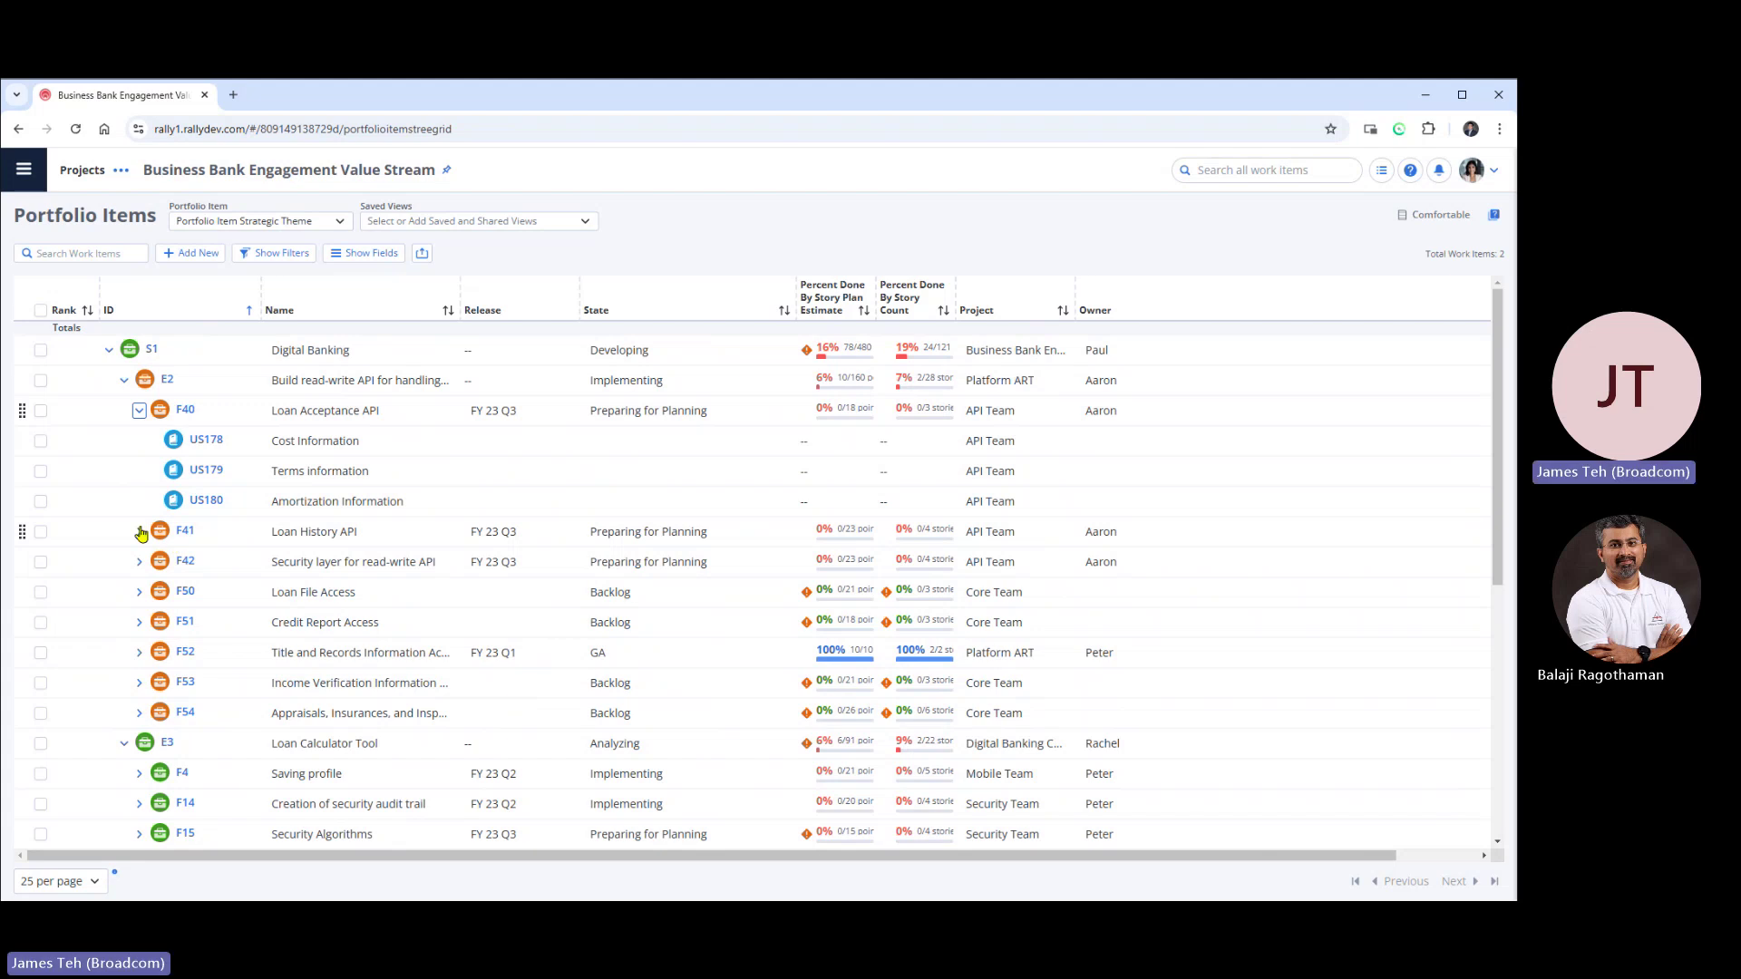
{"action": "left_click", "coordinate": [139, 531]}
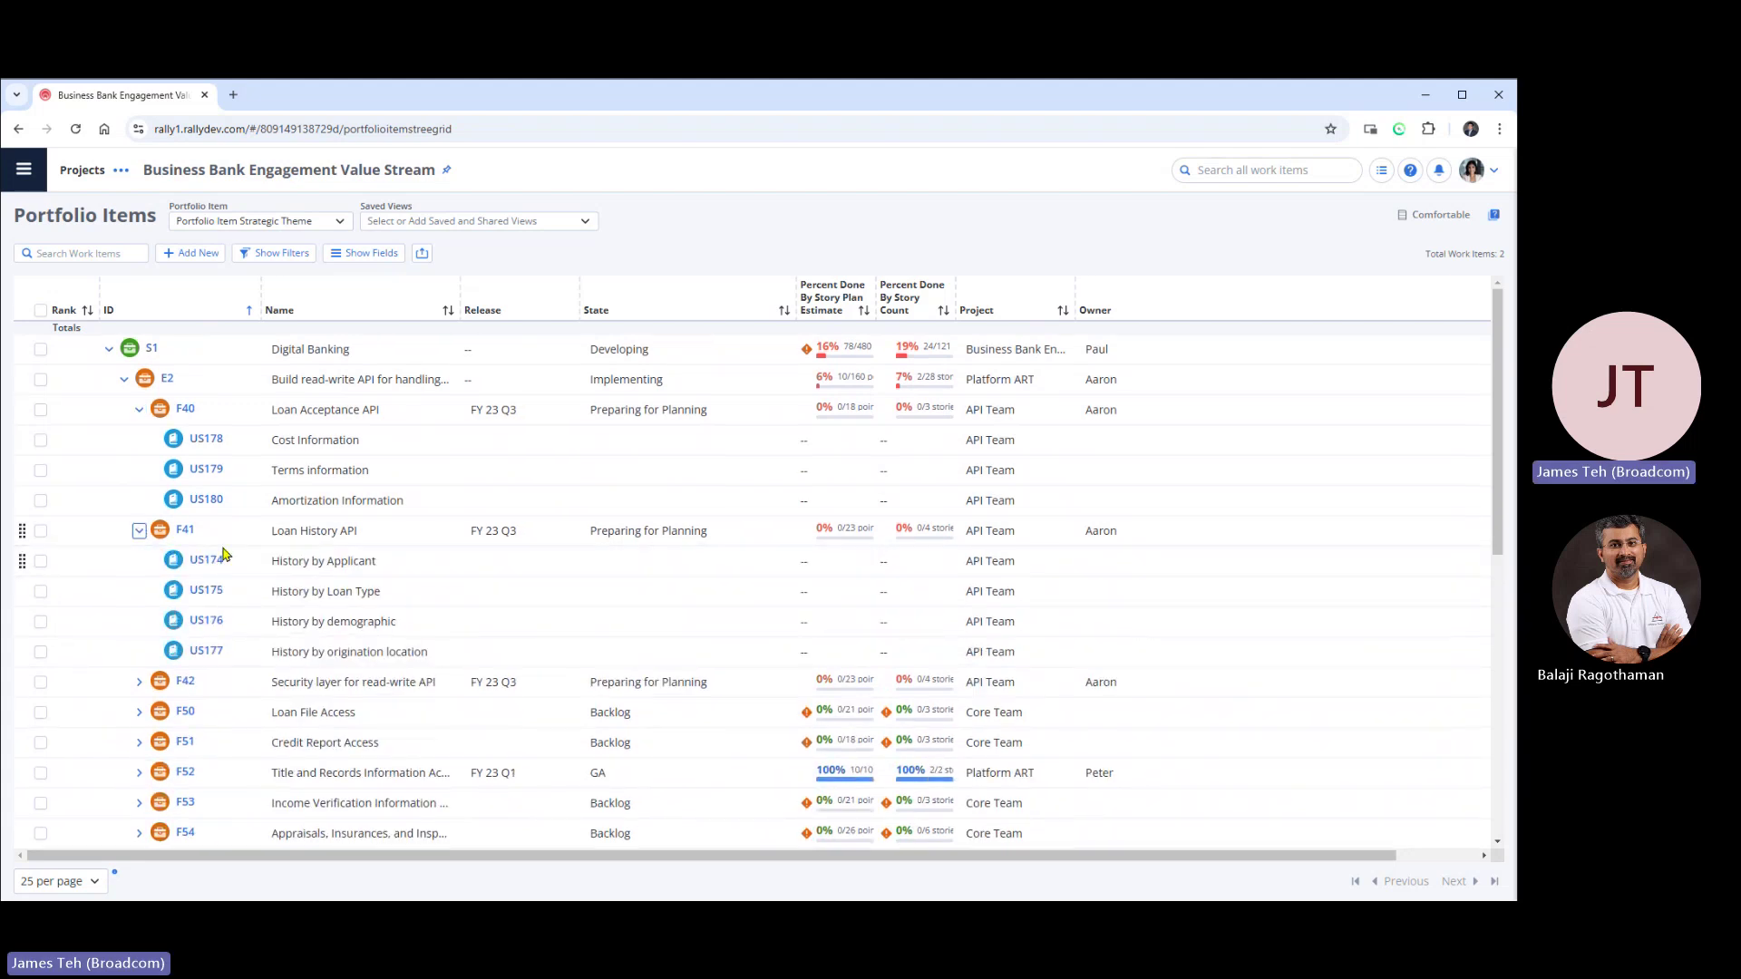
{"action": "scroll", "coordinate": [142, 582], "scroll_direction": "down", "scroll_amount": 4}
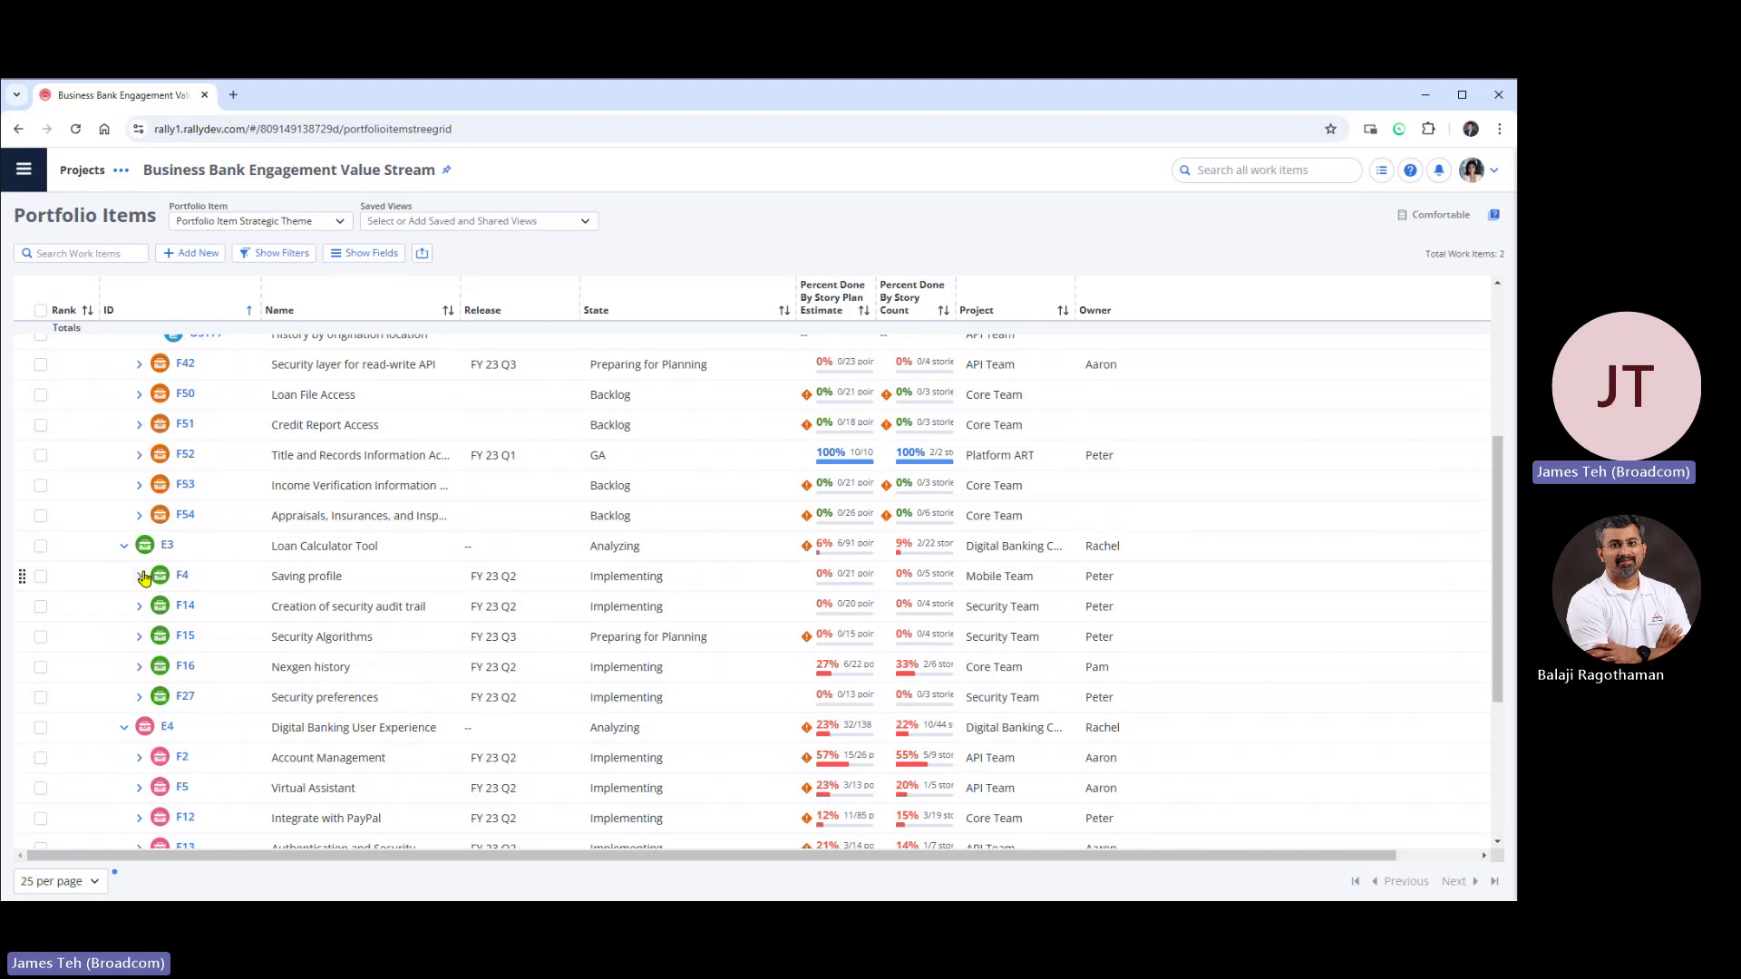
{"action": "left_click", "coordinate": [140, 575]}
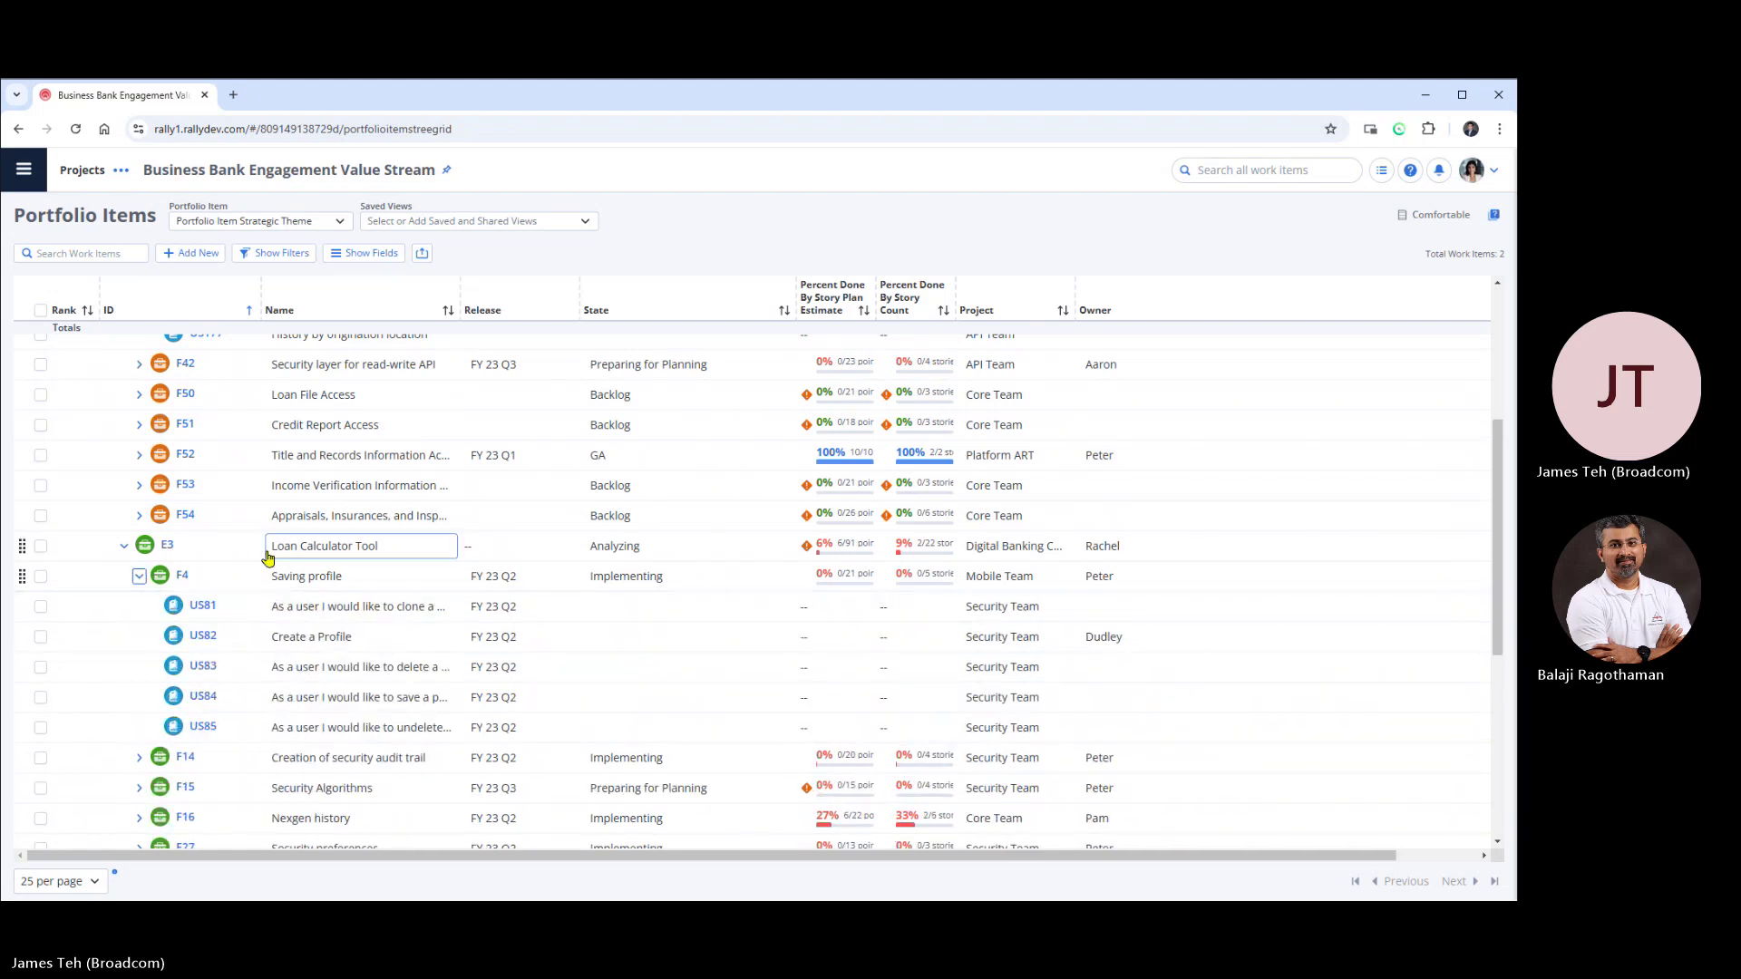
Expand the Commercial Credit Analysis epic and show the user stories of the Character Analysis and Virtual Assistant features.
{"action": "scroll", "coordinate": [268, 558], "scroll_direction": "down", "scroll_amount": 5}
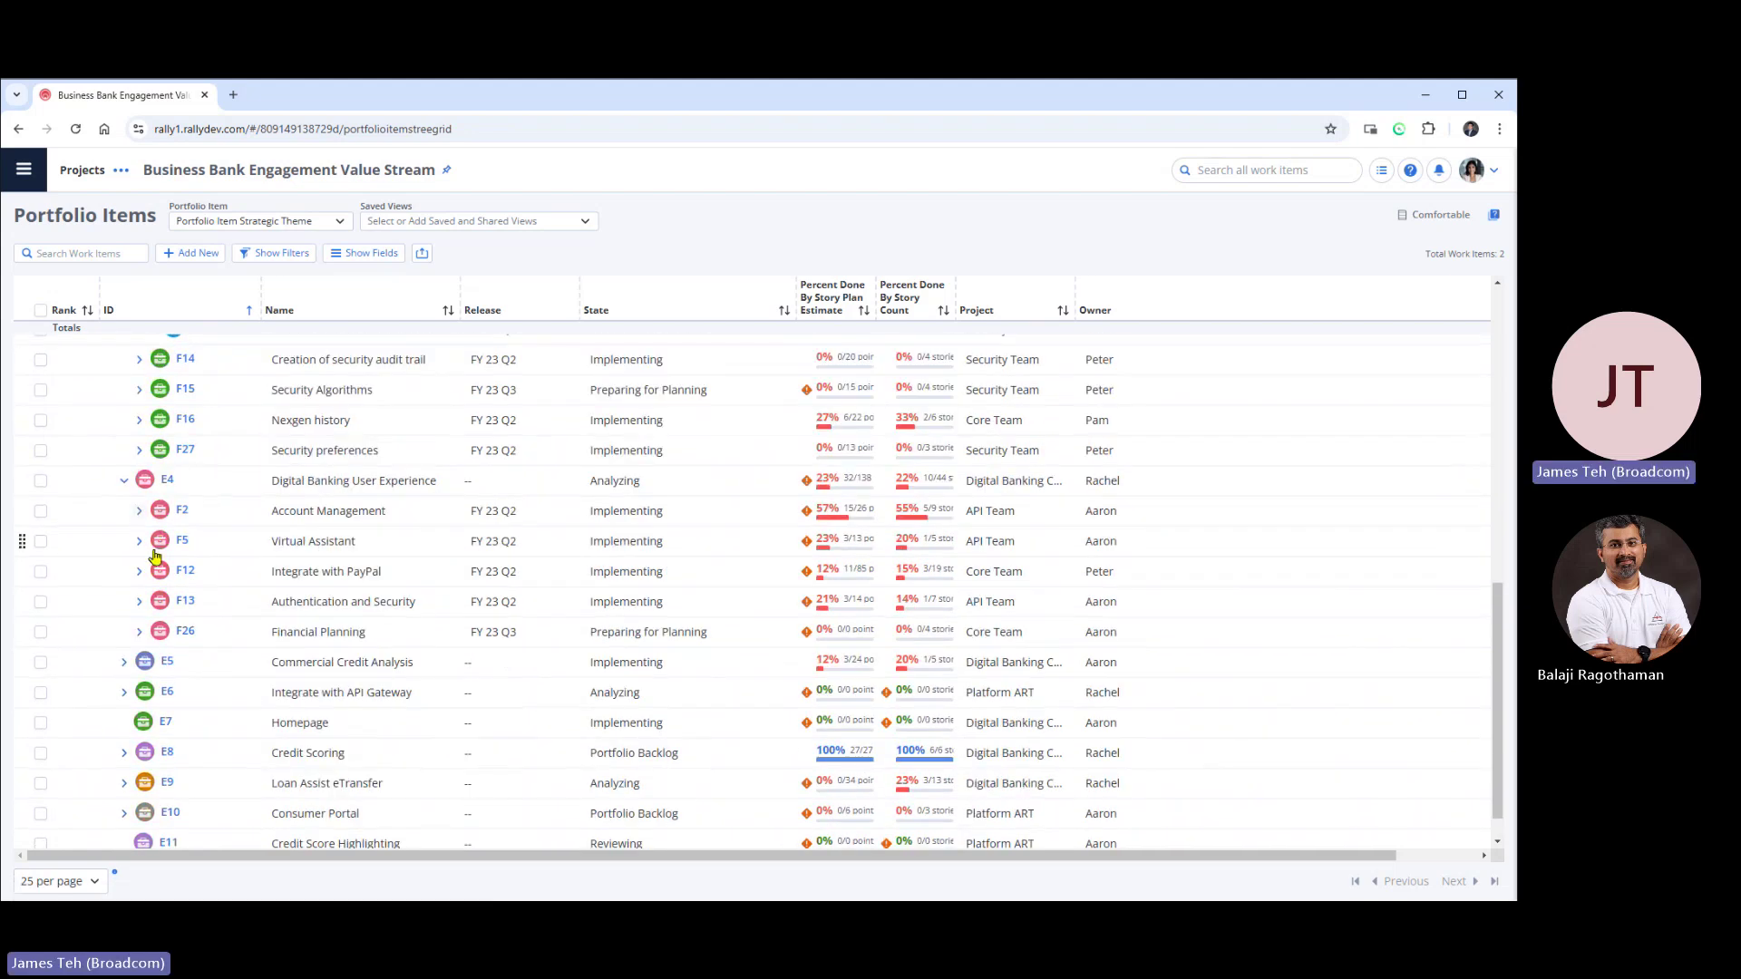
{"action": "scroll", "coordinate": [145, 580], "scroll_direction": "down", "scroll_amount": 1}
{"action": "left_click", "coordinate": [123, 624]}
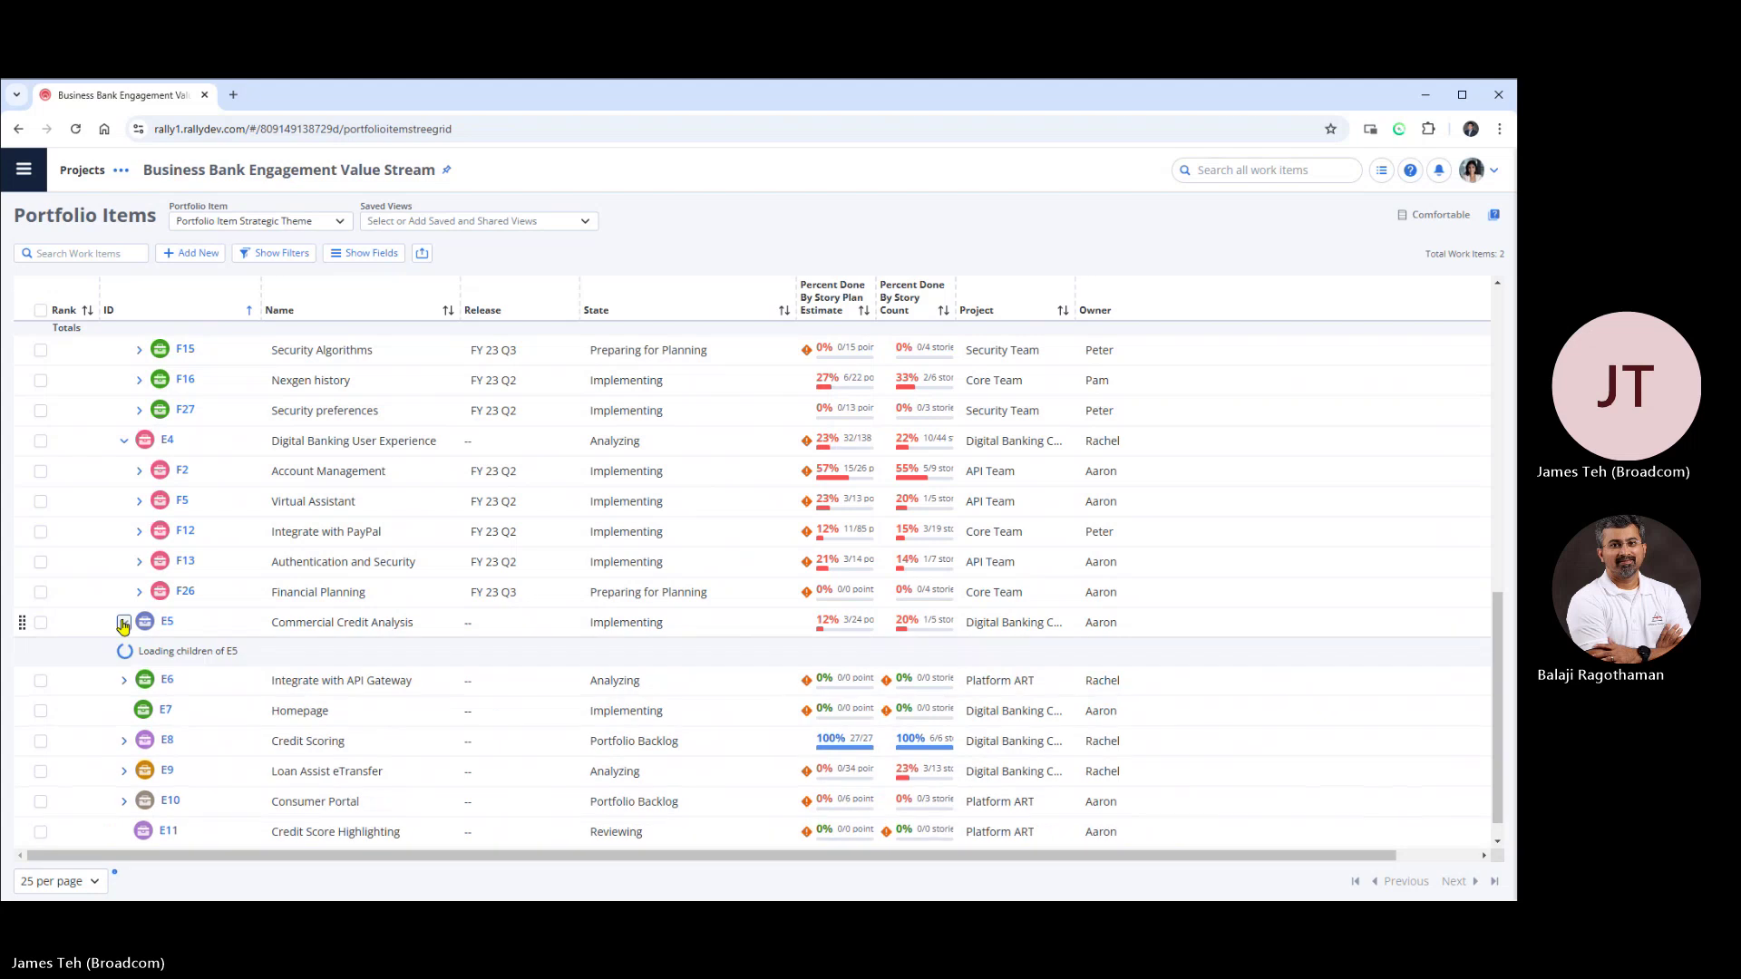
{"action": "left_click", "coordinate": [139, 654]}
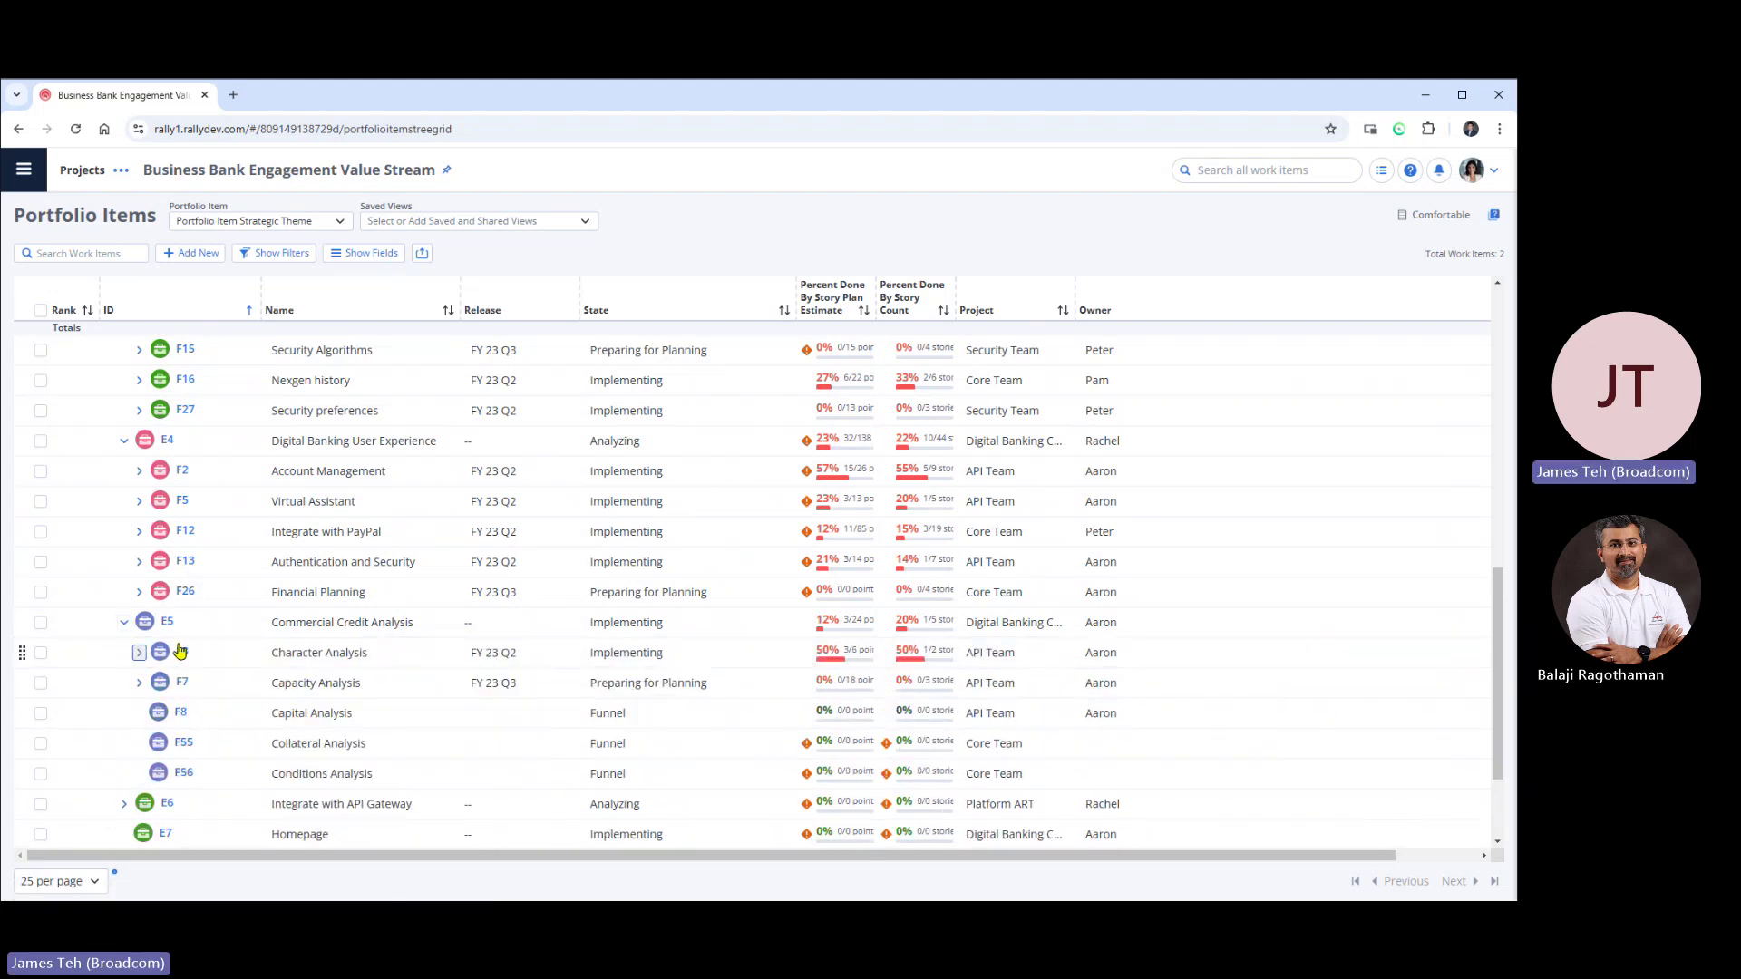
{"action": "left_click", "coordinate": [139, 501]}
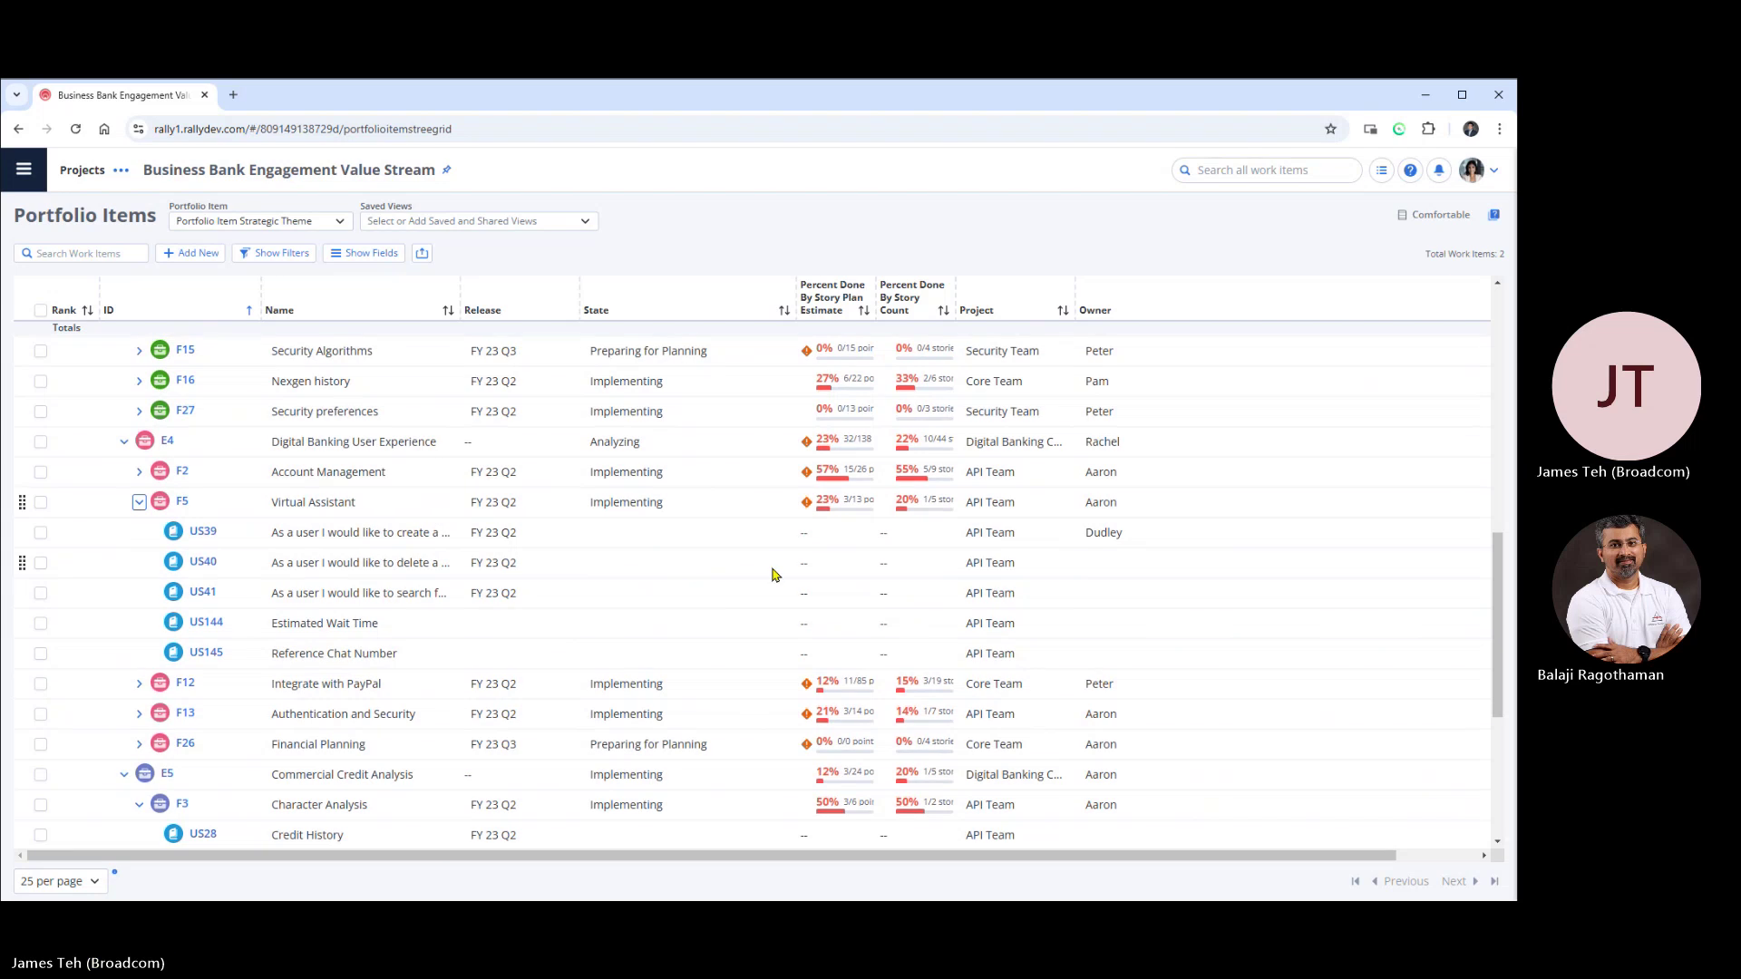
Expand the Security layer for read-write API feature under epic E2 and review its user stories.
{"action": "scroll", "coordinate": [773, 575], "scroll_direction": "up", "scroll_amount": 10}
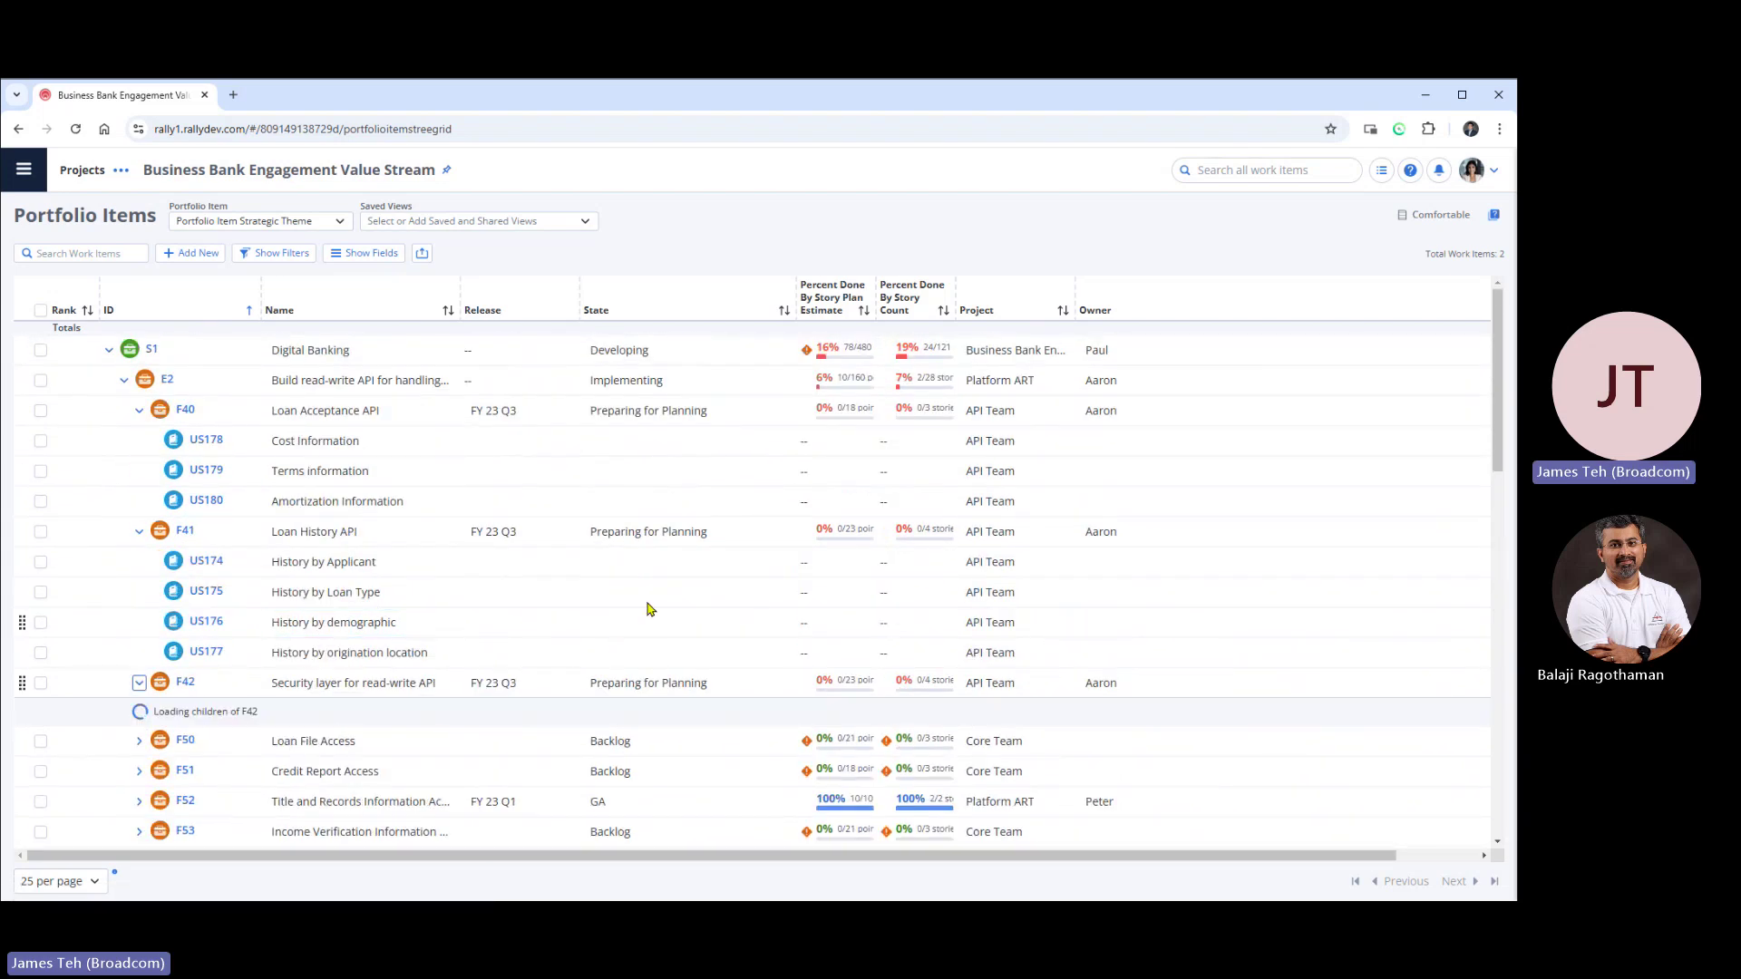
{"action": "scroll", "coordinate": [926, 562], "scroll_direction": "down", "scroll_amount": 3}
{"action": "scroll", "coordinate": [925, 544], "scroll_direction": "up", "scroll_amount": 3}
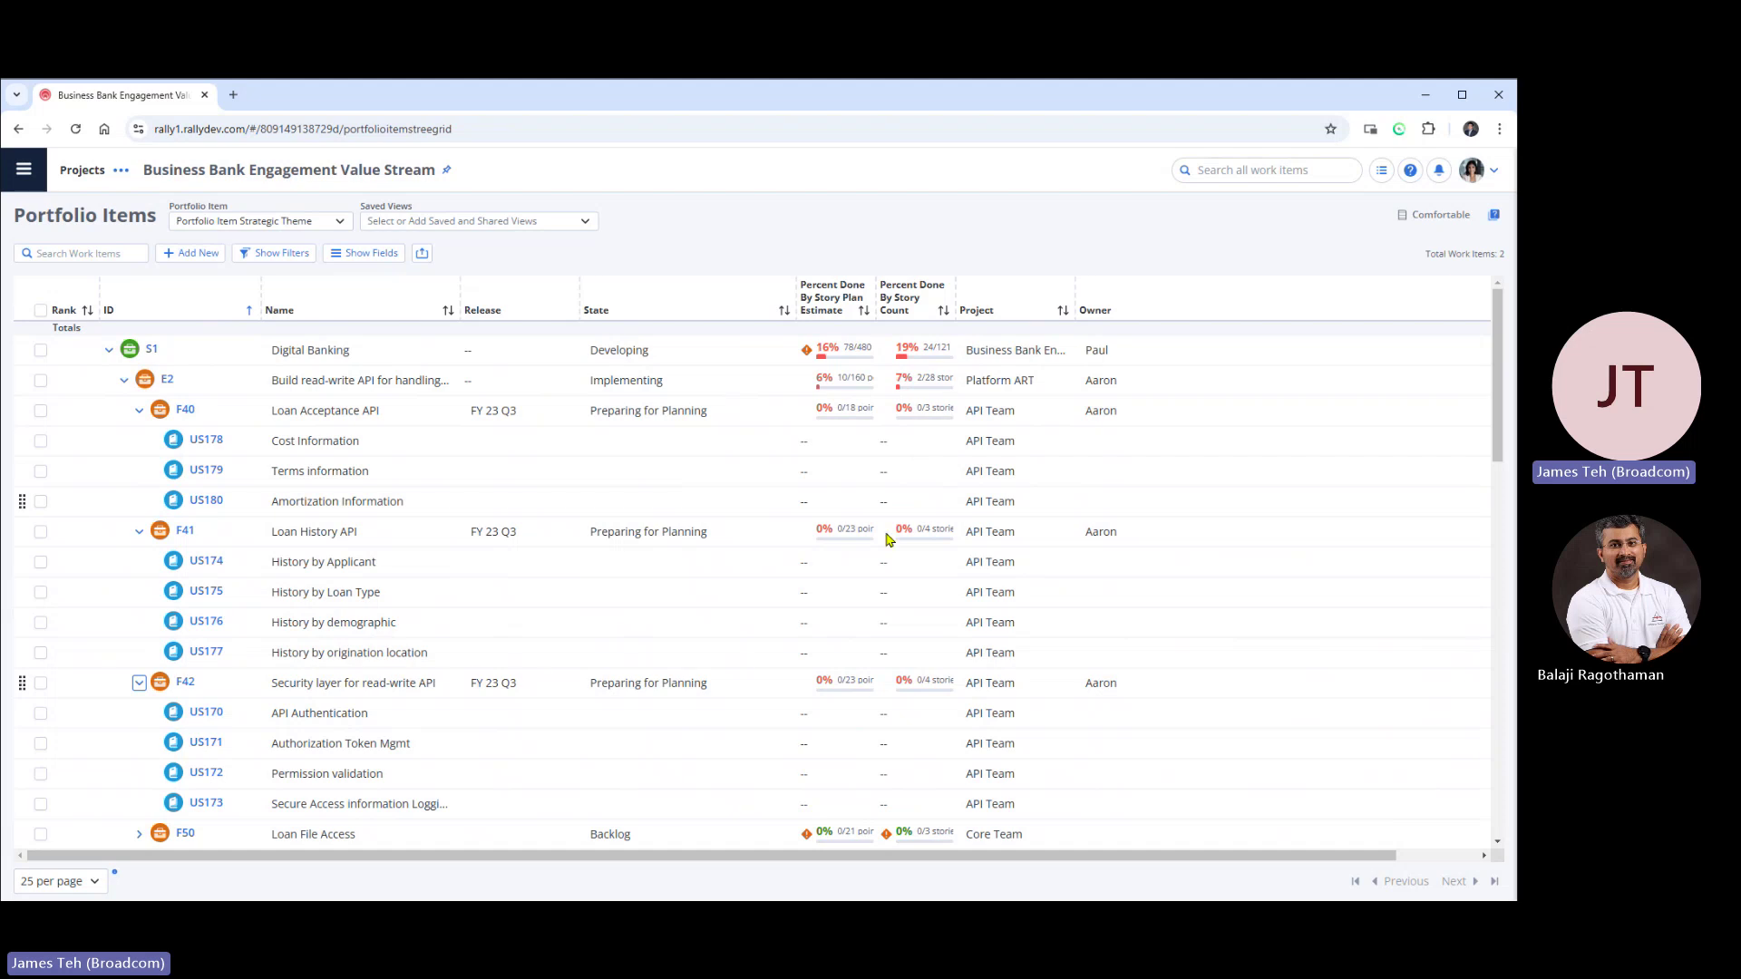
{"action": "scroll", "coordinate": [888, 580], "scroll_direction": "down", "scroll_amount": 5}
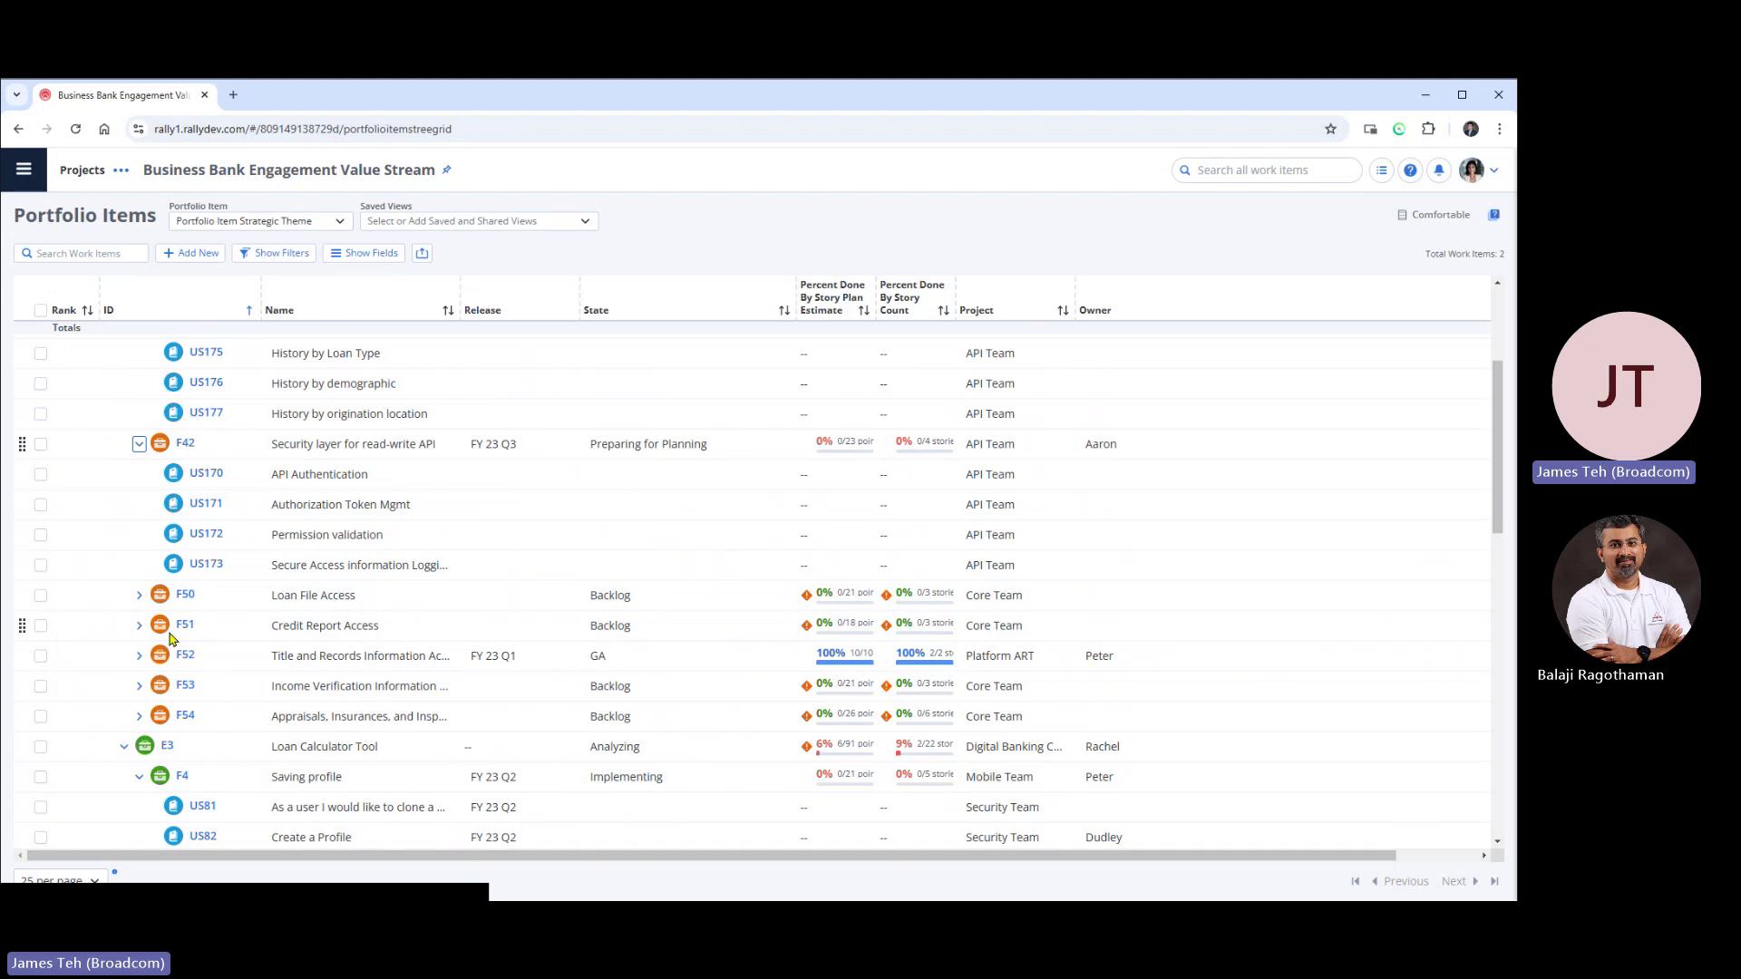
Expand feature F52 under epic E2 and examine its user stories and percent-done details.
{"action": "left_click", "coordinate": [140, 656]}
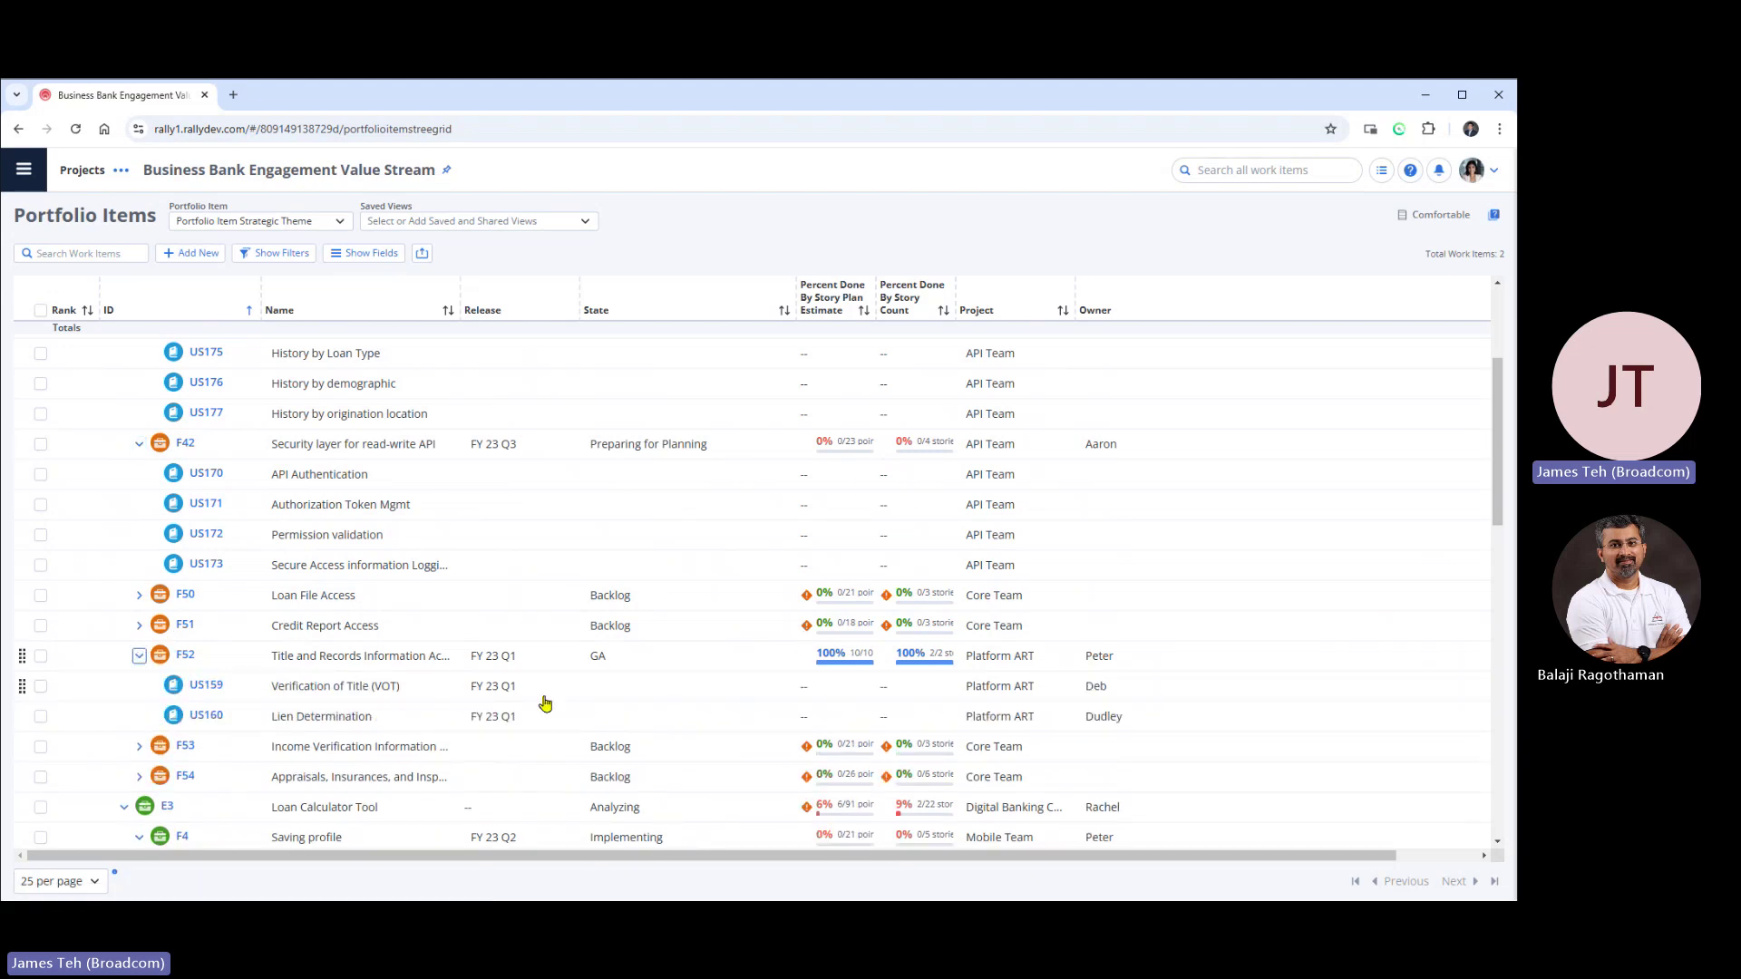
{"action": "left_click", "coordinate": [341, 714]}
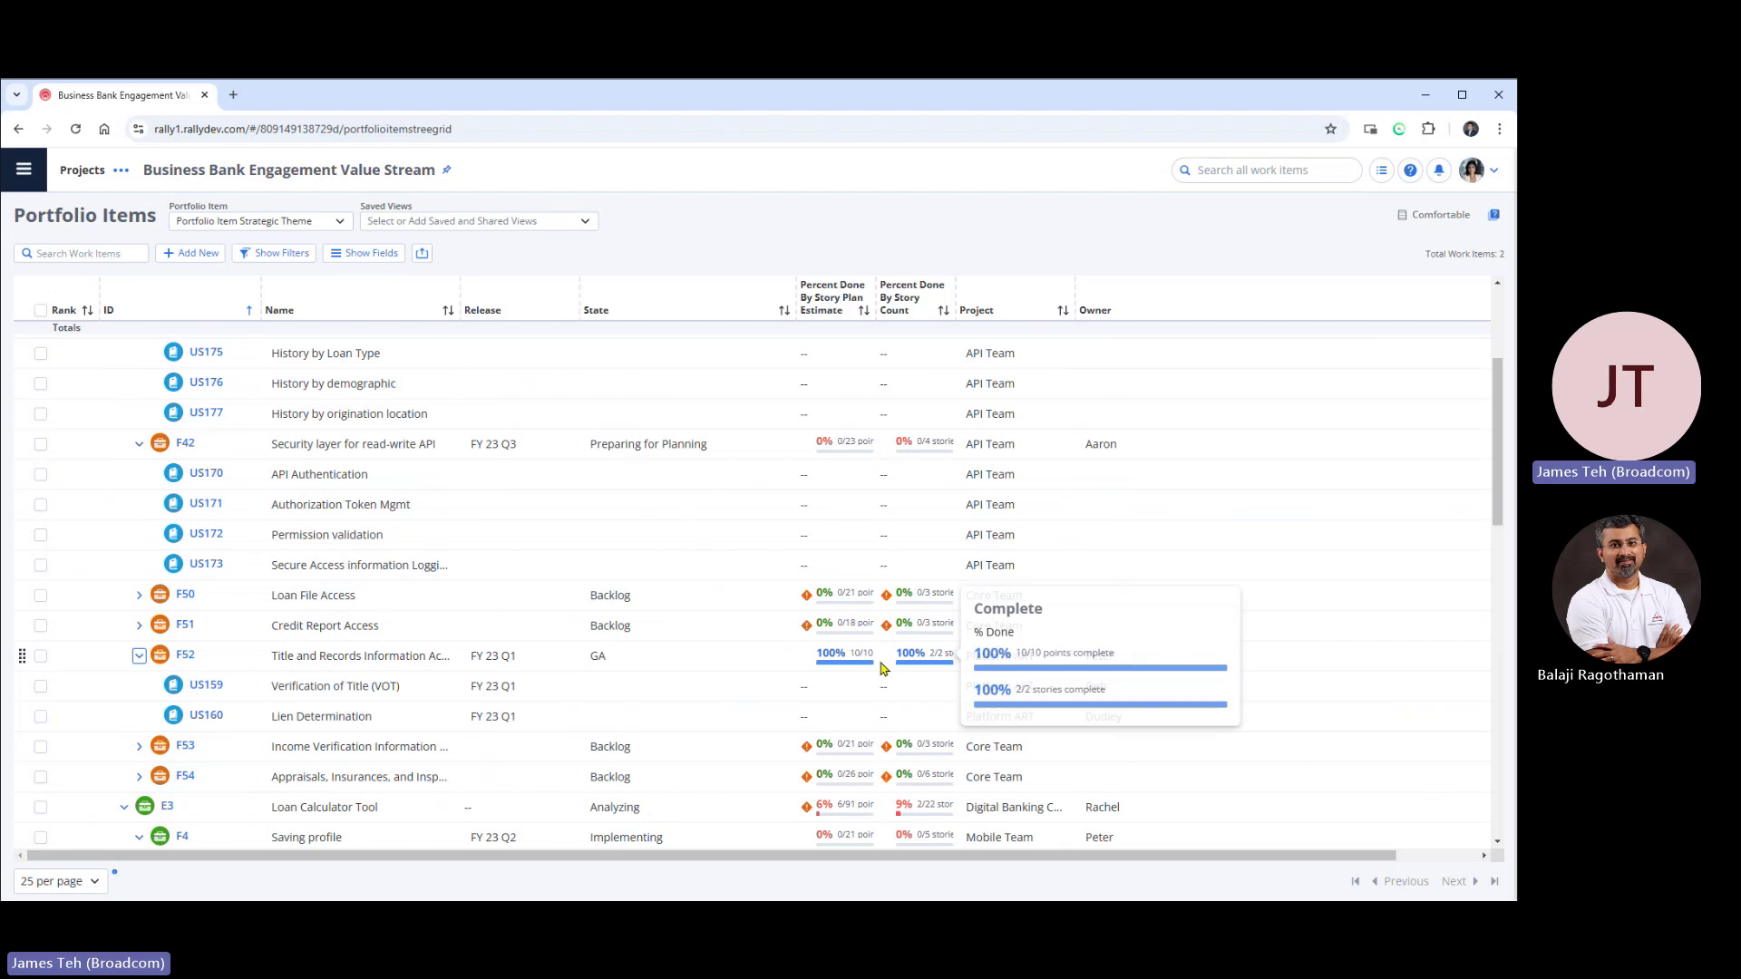
{"action": "scroll", "coordinate": [907, 662], "scroll_direction": "down", "scroll_amount": 2}
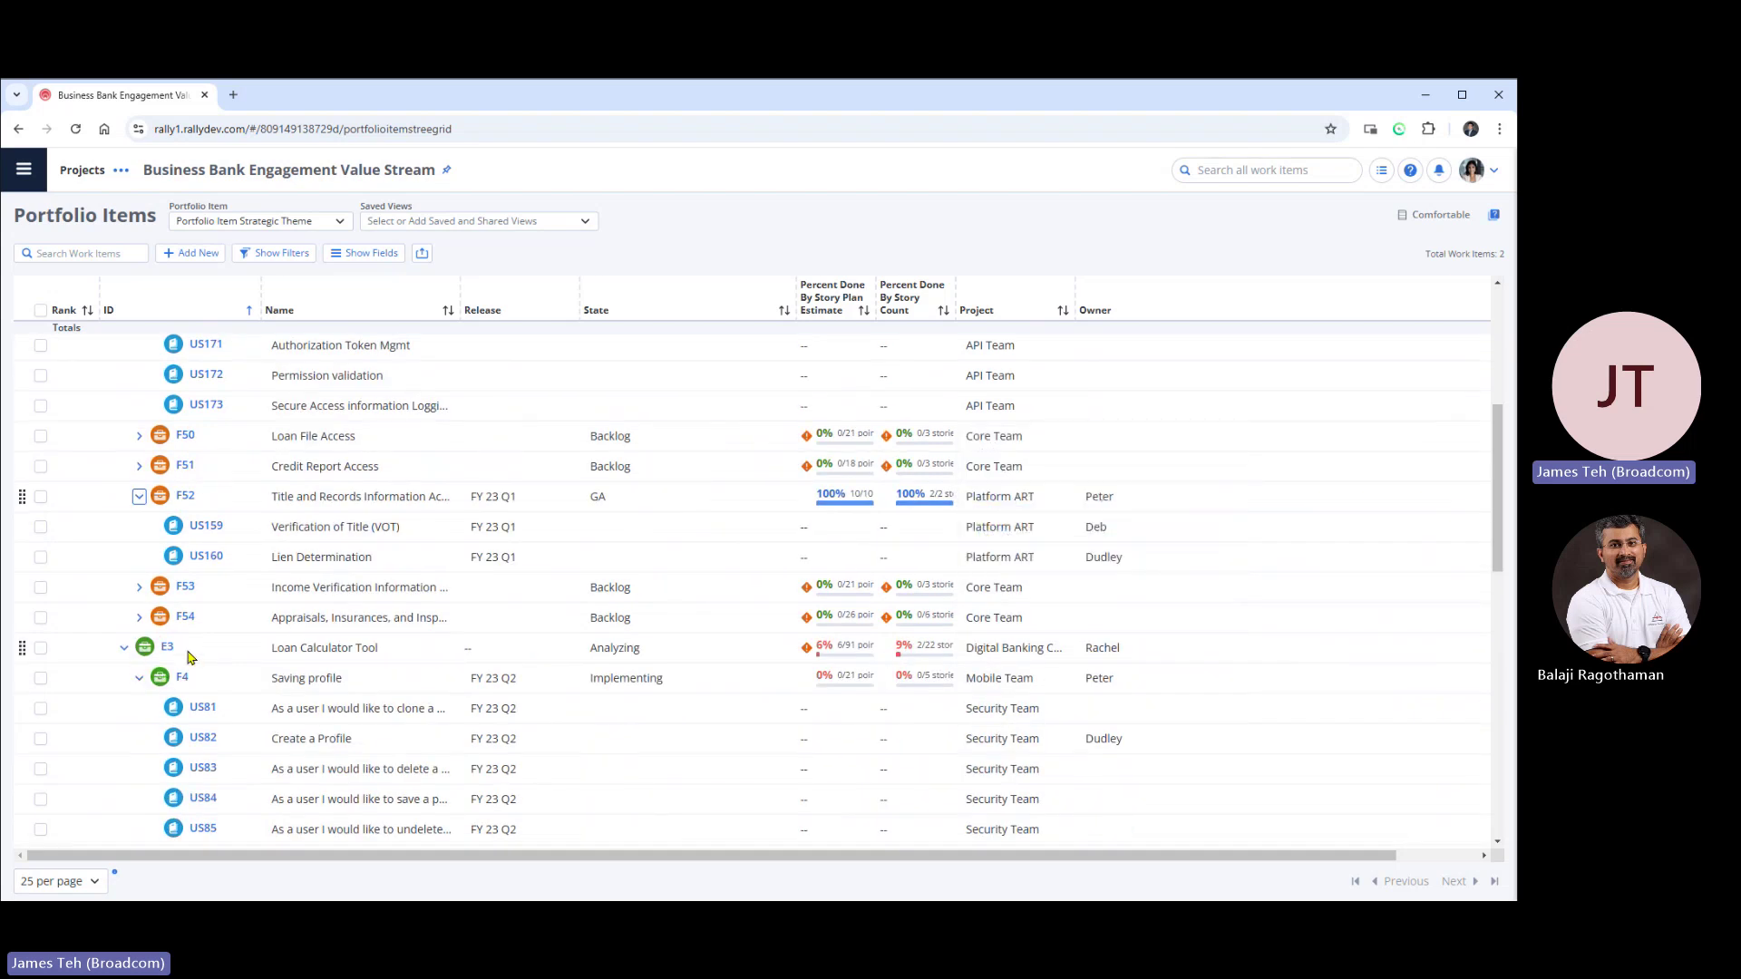
Collapse the Saving profile feature under epic E3 and expand Nexgen history to review its user stories.
{"action": "left_click", "coordinate": [139, 677]}
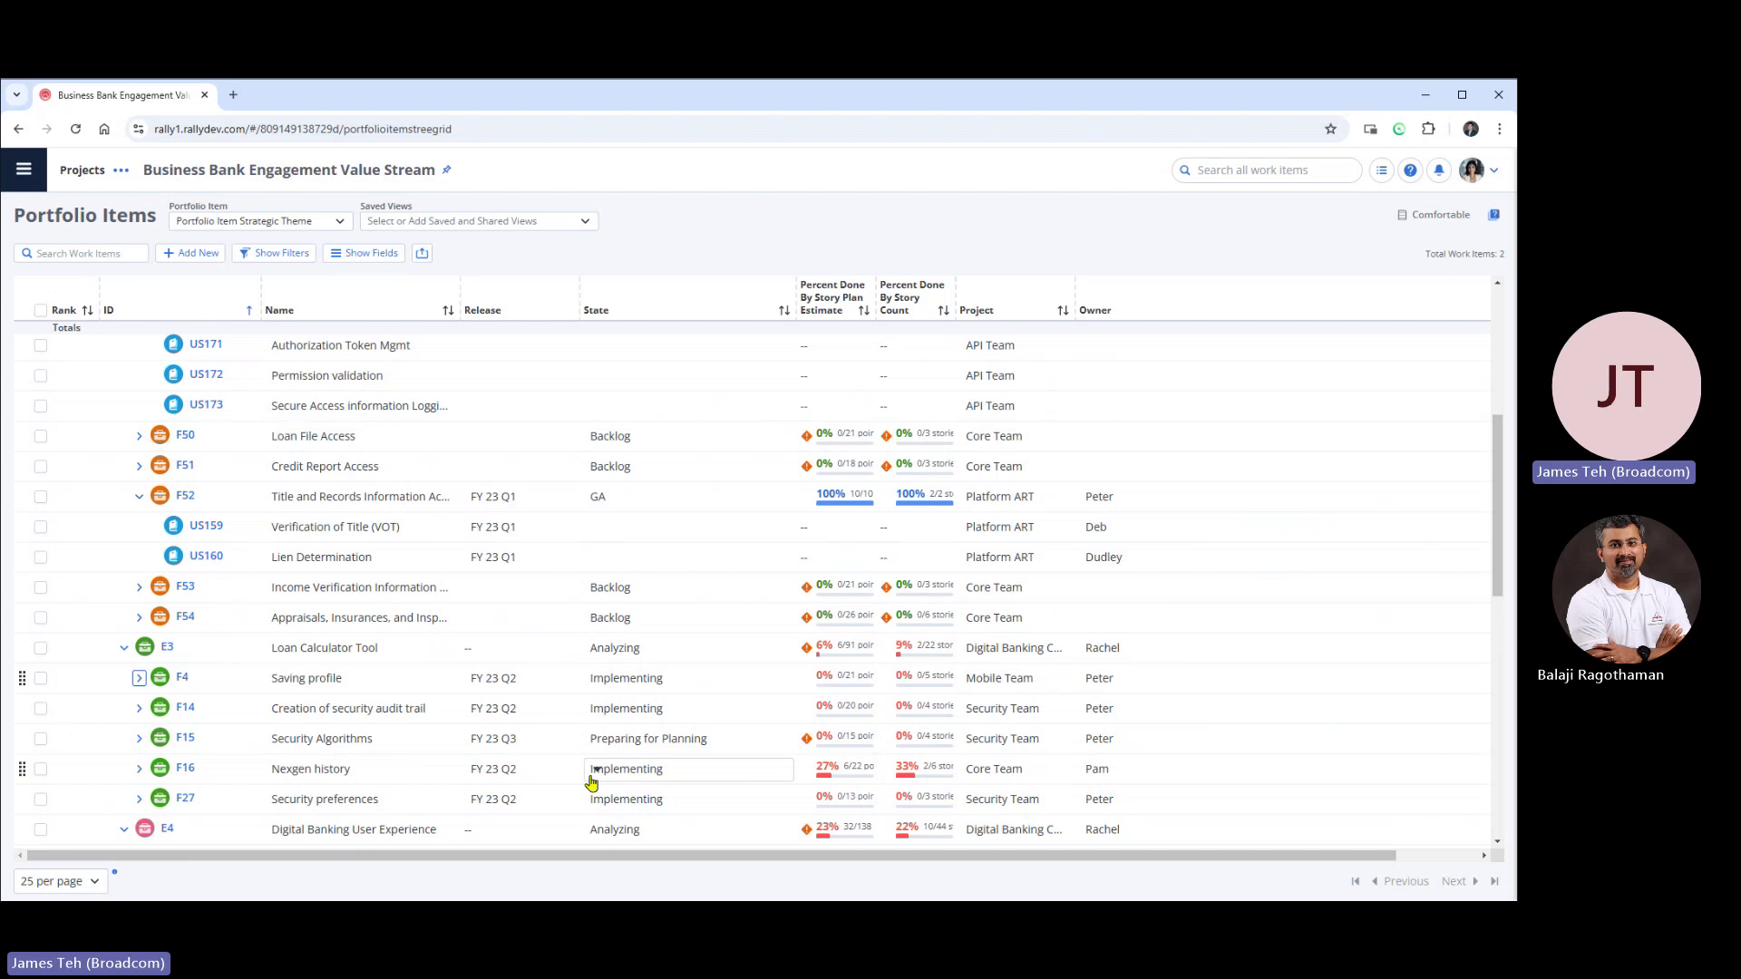
{"action": "left_click", "coordinate": [142, 772]}
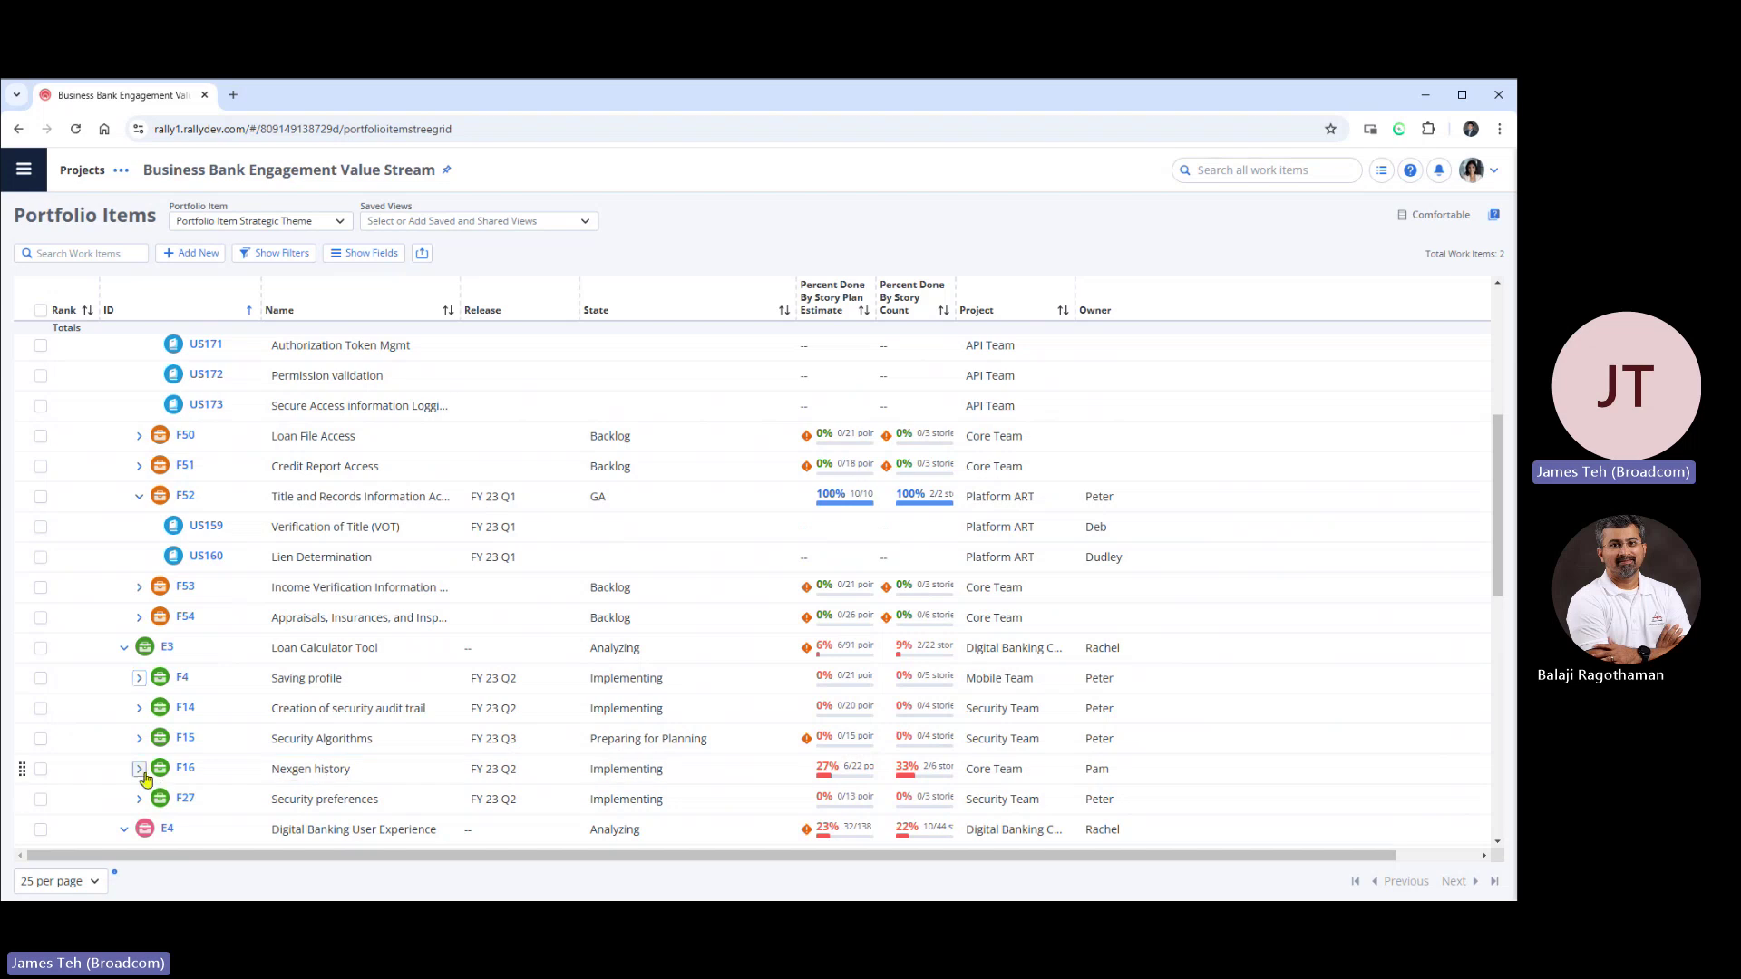
{"action": "scroll", "coordinate": [879, 780], "scroll_direction": "down", "scroll_amount": 1}
{"action": "scroll", "coordinate": [861, 725], "scroll_direction": "down", "scroll_amount": 1}
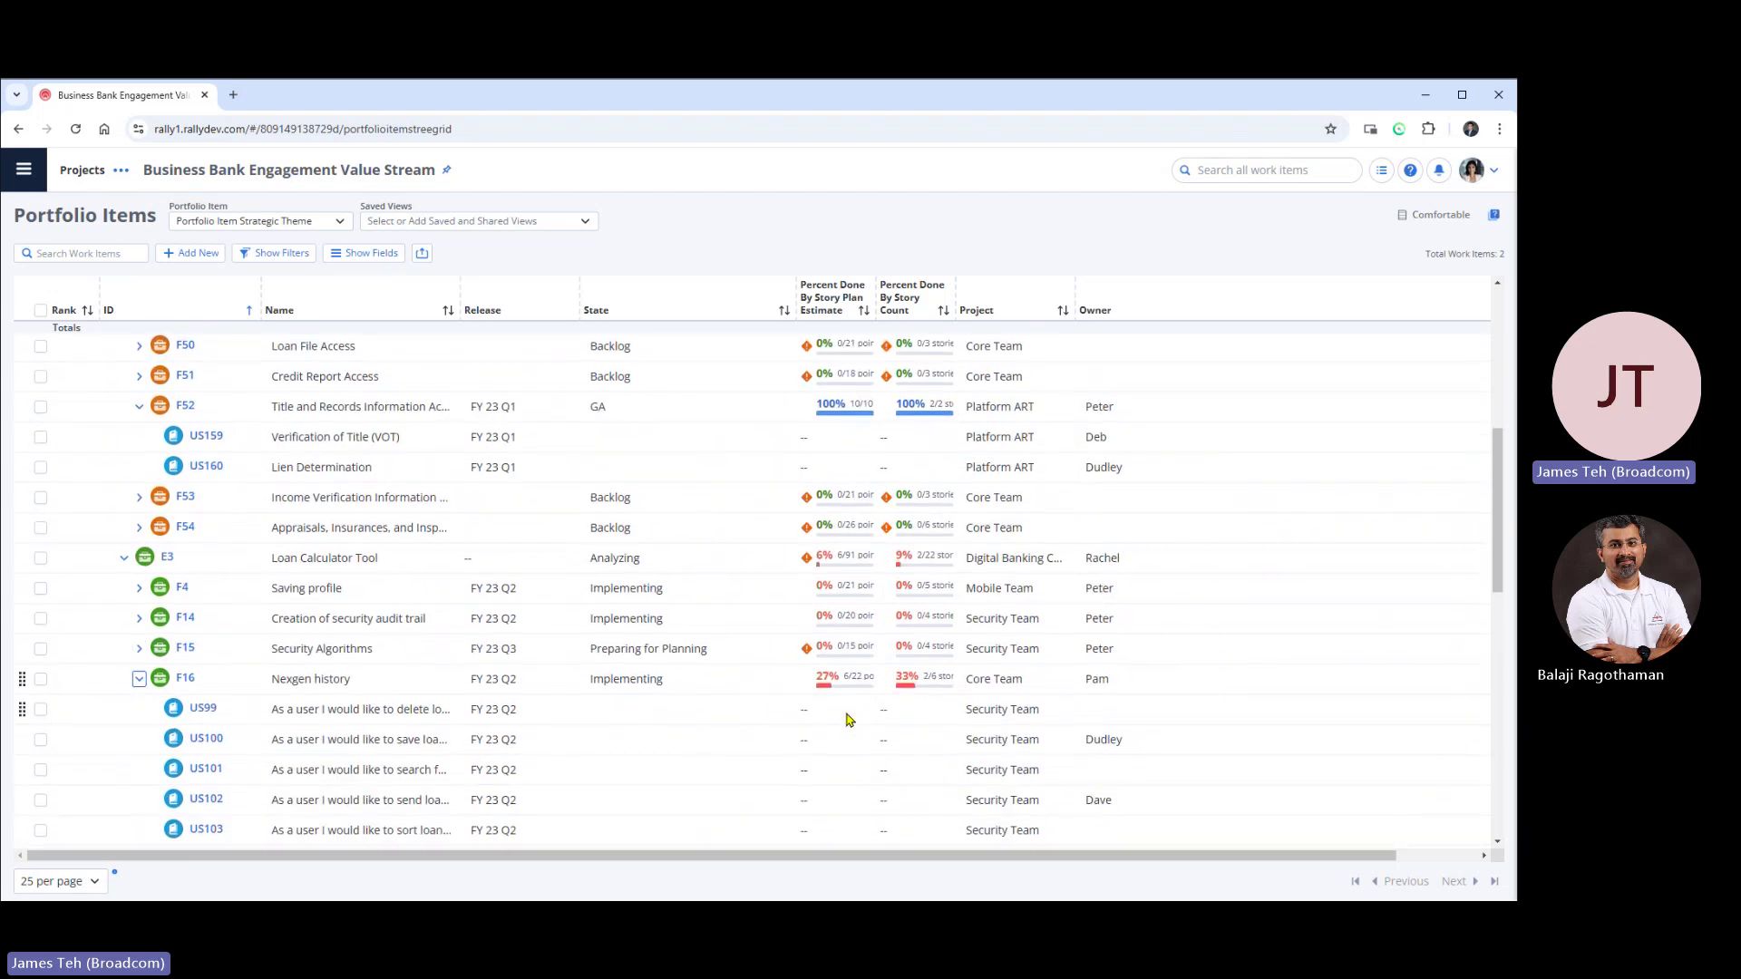
{"action": "mouse_move", "coordinate": [852, 621]}
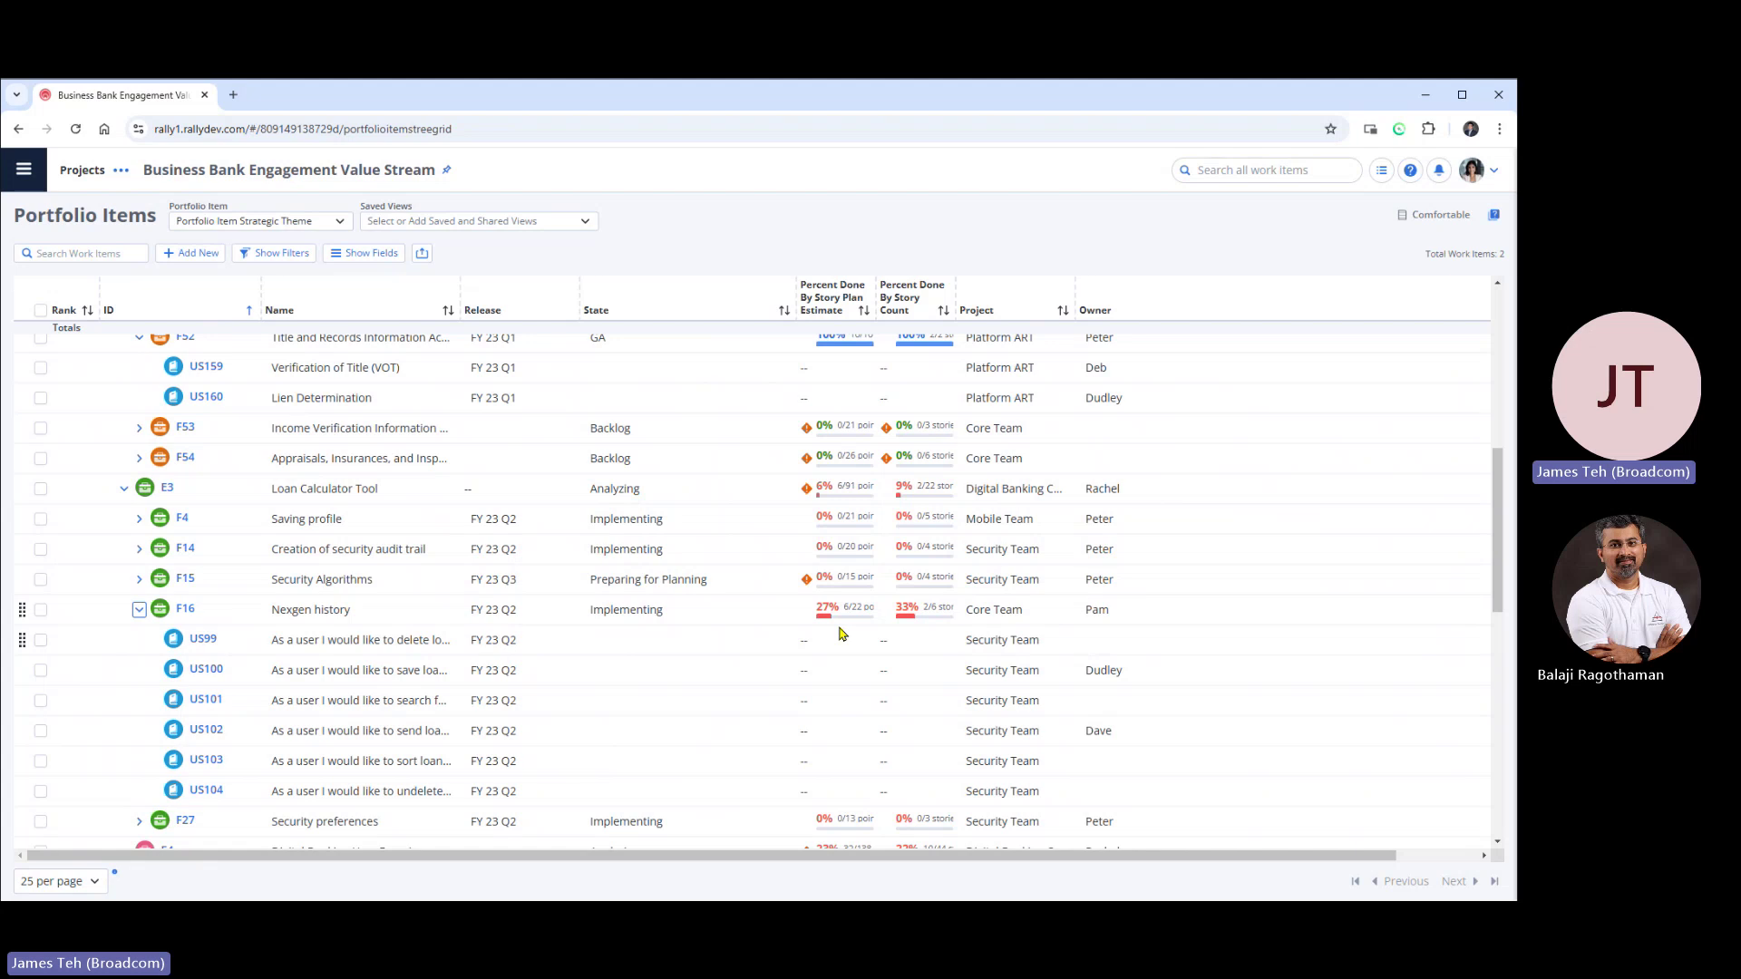
{"action": "scroll", "coordinate": [840, 632], "scroll_direction": "down", "scroll_amount": 2}
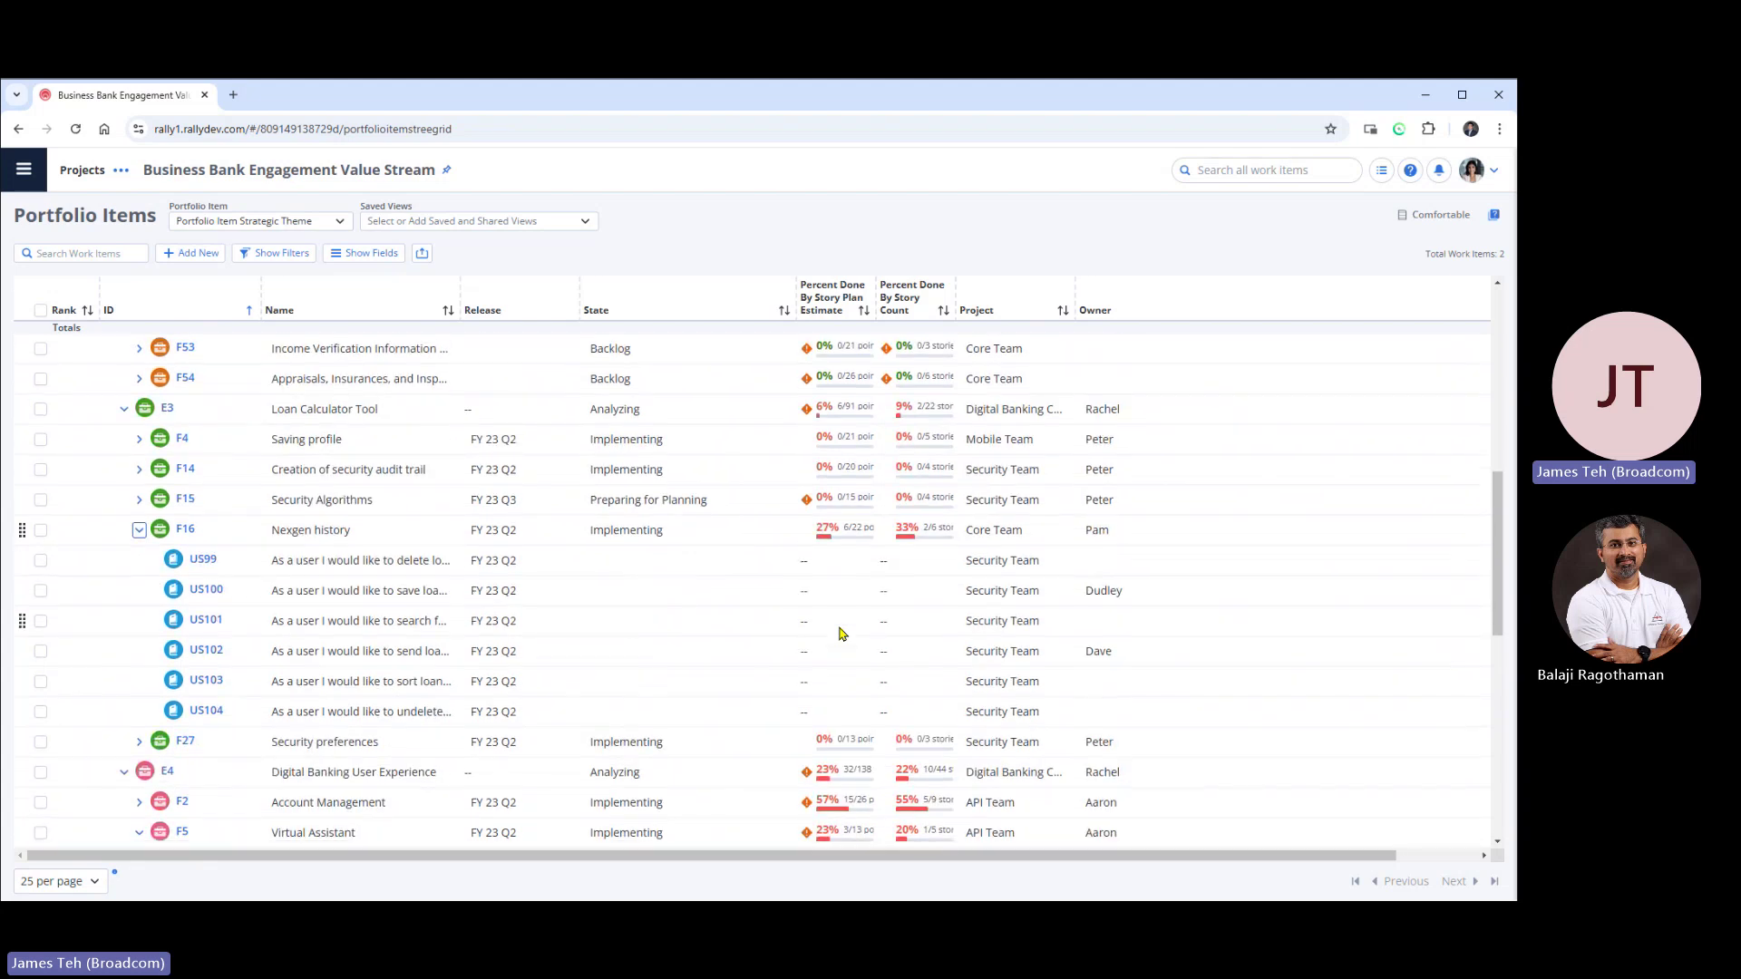
{"action": "scroll", "coordinate": [245, 766], "scroll_direction": "down", "scroll_amount": 6}
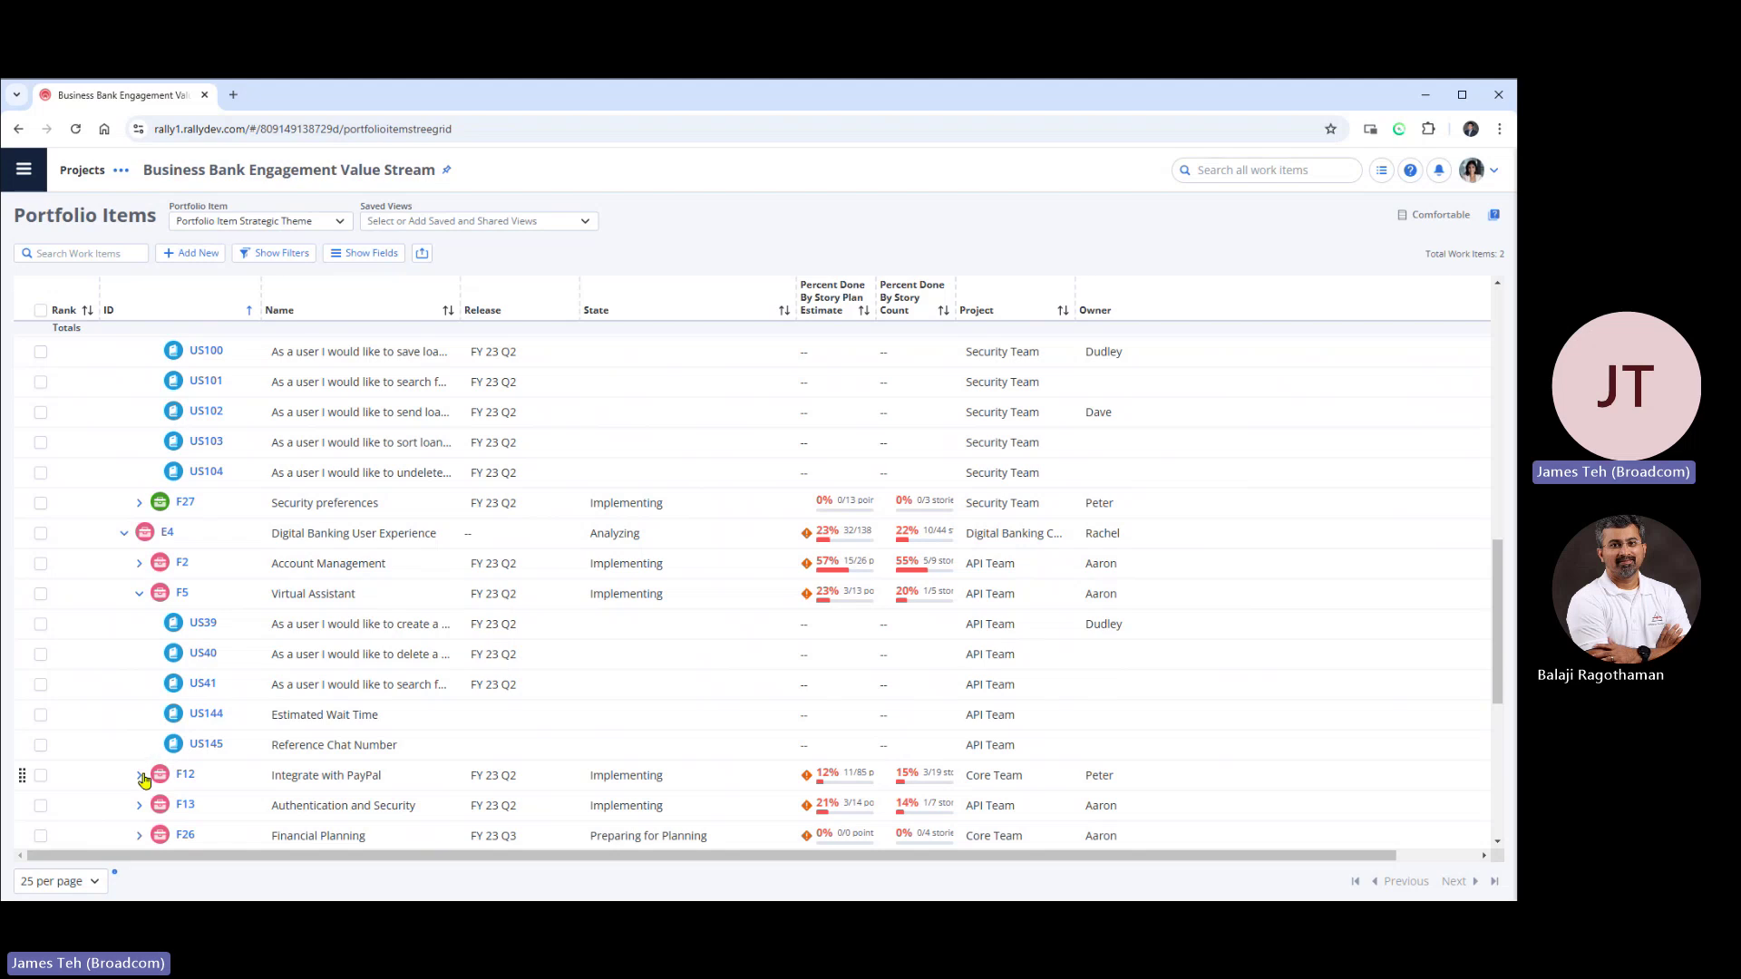
View the details of user story US39 under the Virtual Assistant feature, then return to the portfolio items list.
{"action": "left_click", "coordinate": [204, 632]}
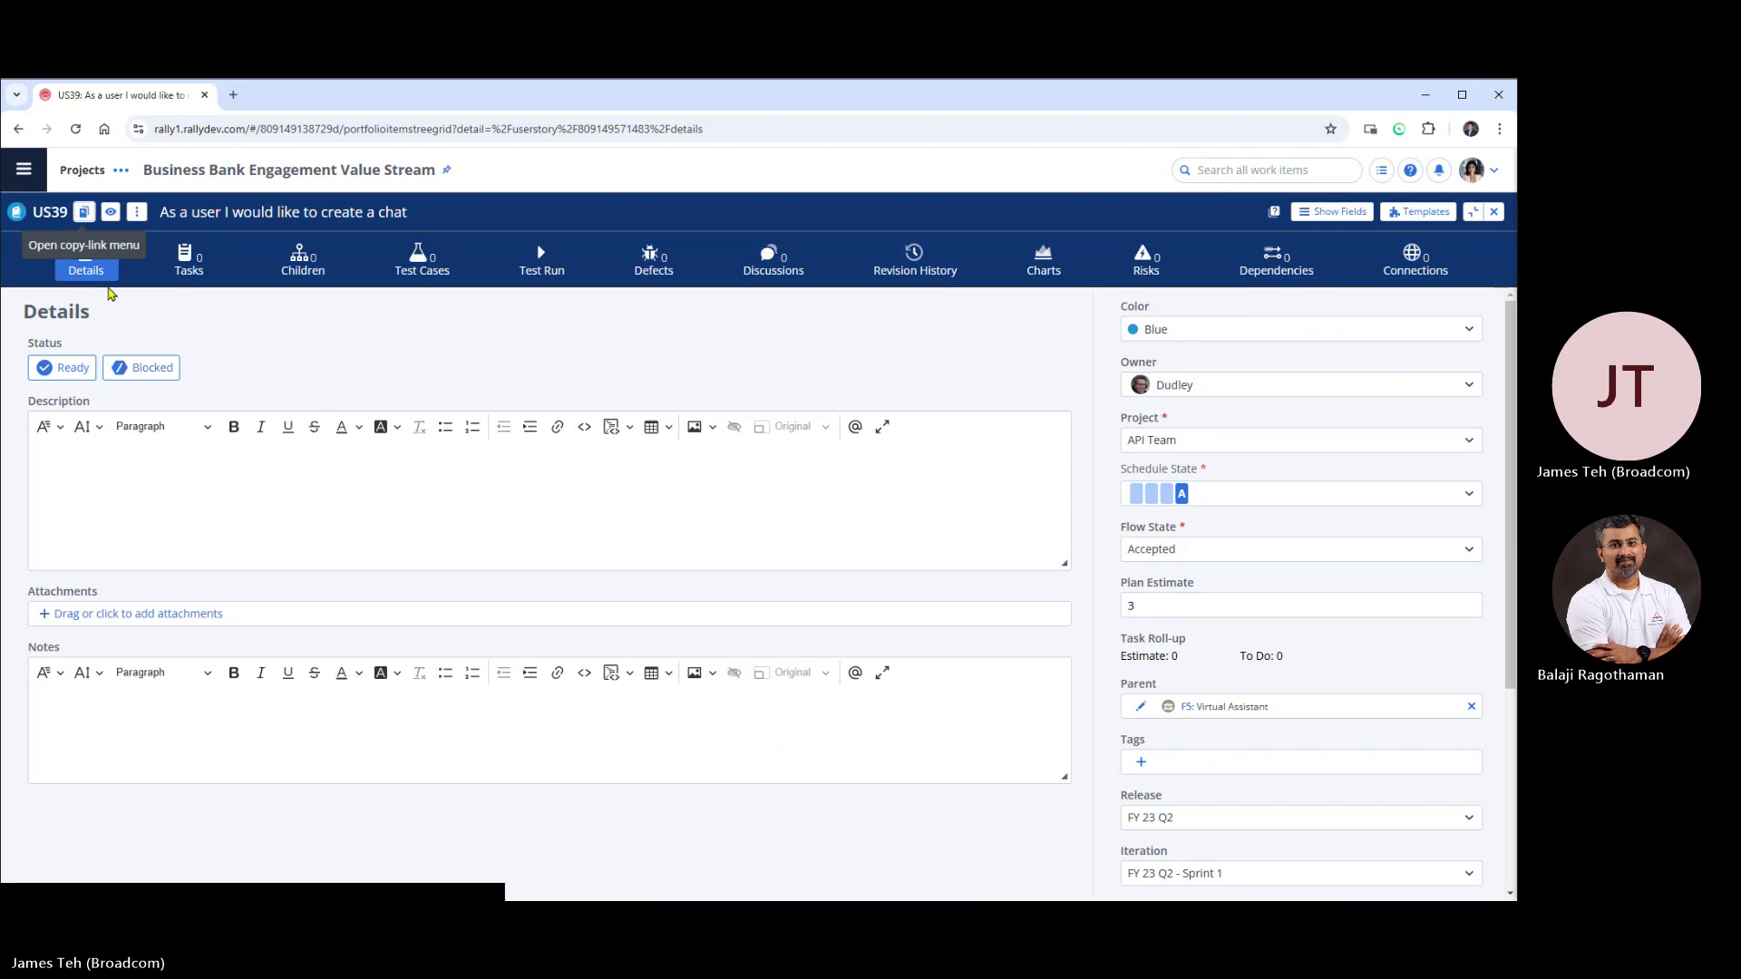
{"action": "left_click", "coordinate": [1494, 212]}
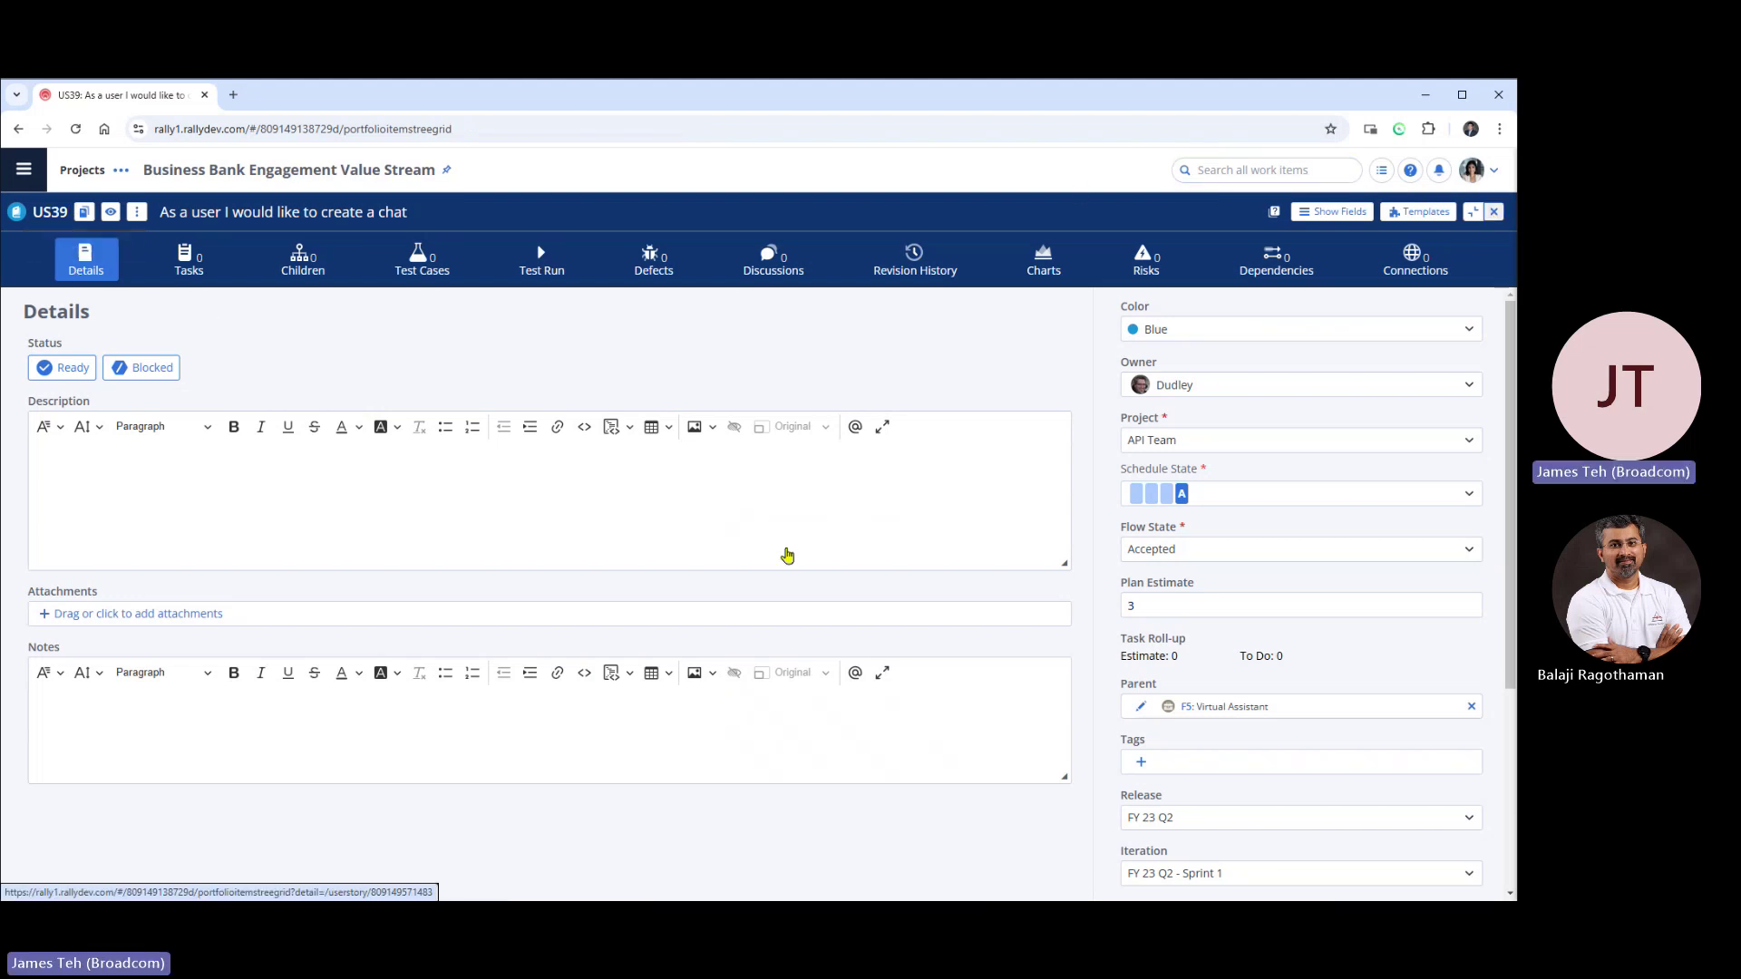
{"action": "scroll", "coordinate": [173, 588], "scroll_direction": "down", "scroll_amount": 2}
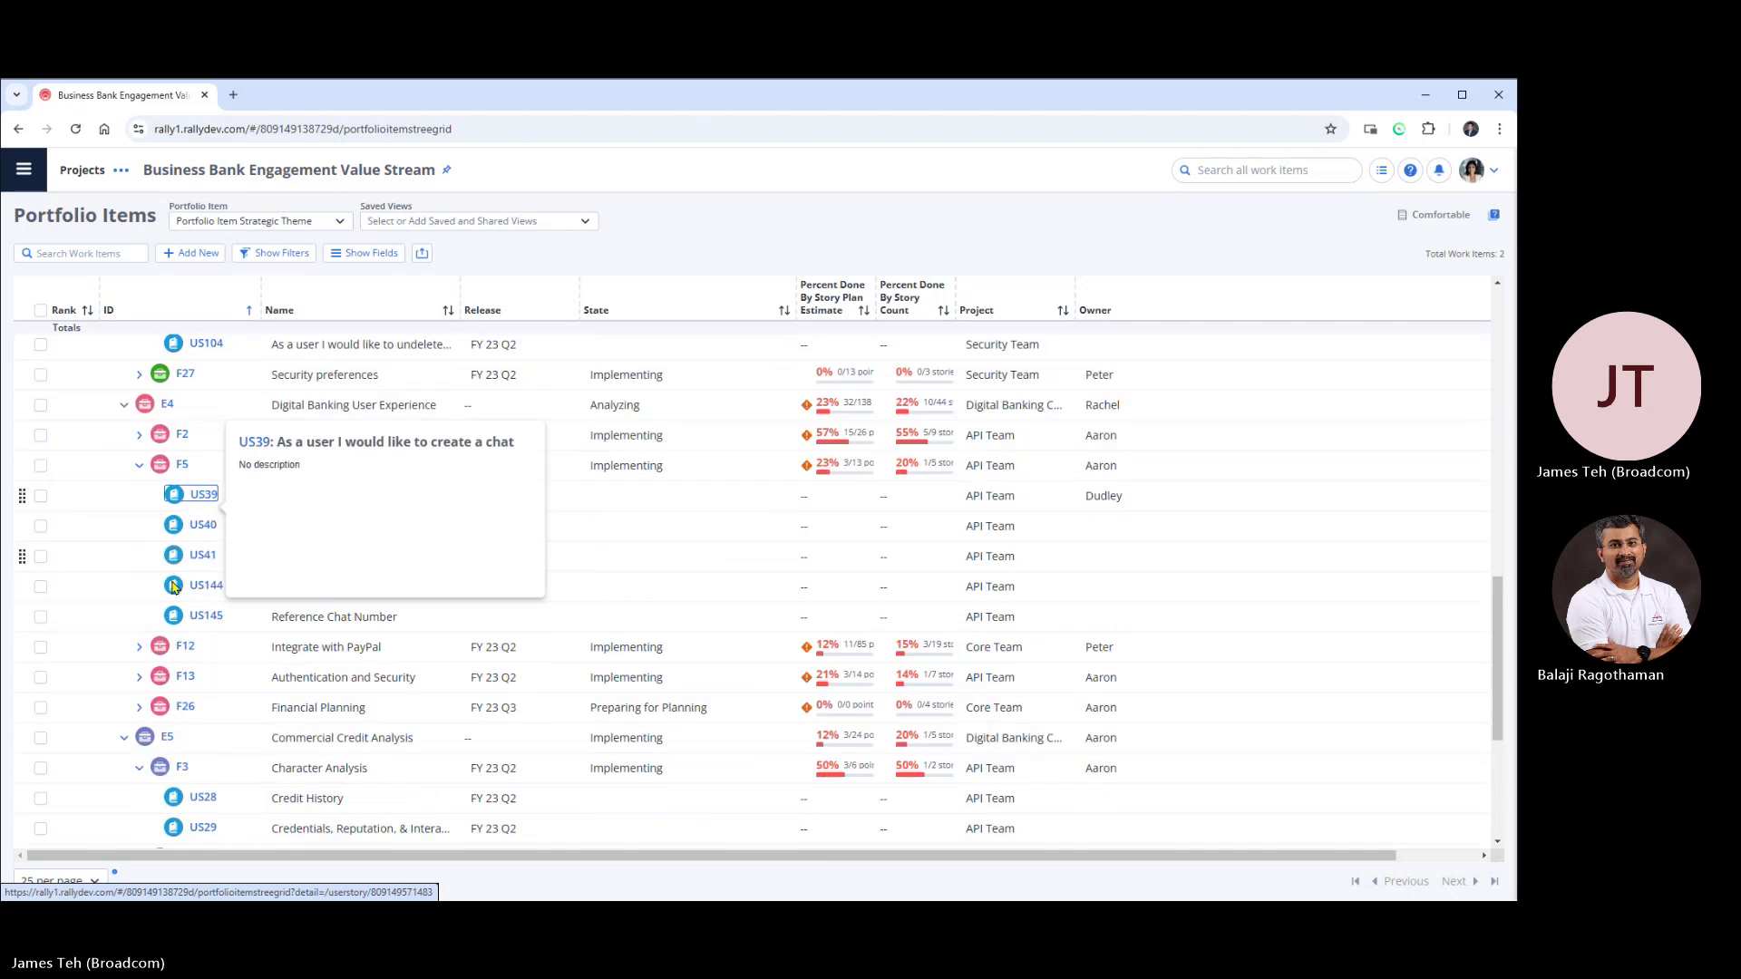
{"action": "scroll", "coordinate": [174, 588], "scroll_direction": "up", "scroll_amount": 2}
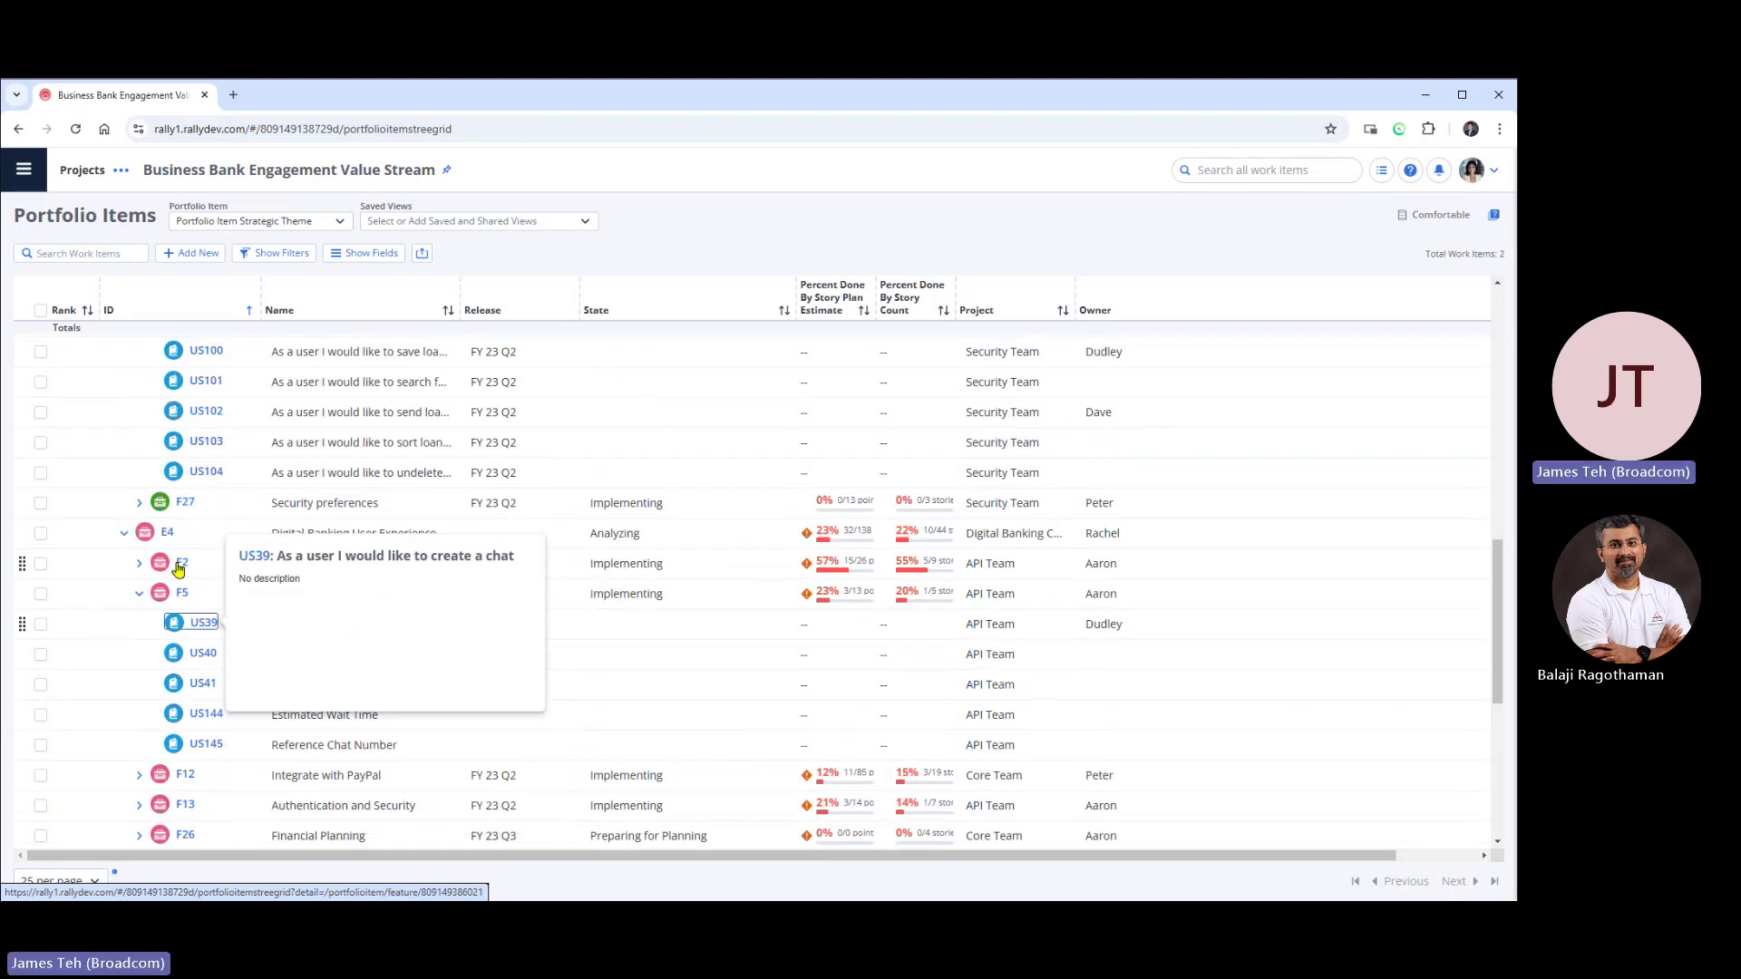
View the Account Management feature's details and its user stories, then return to the portfolio items list.
{"action": "left_click", "coordinate": [181, 564]}
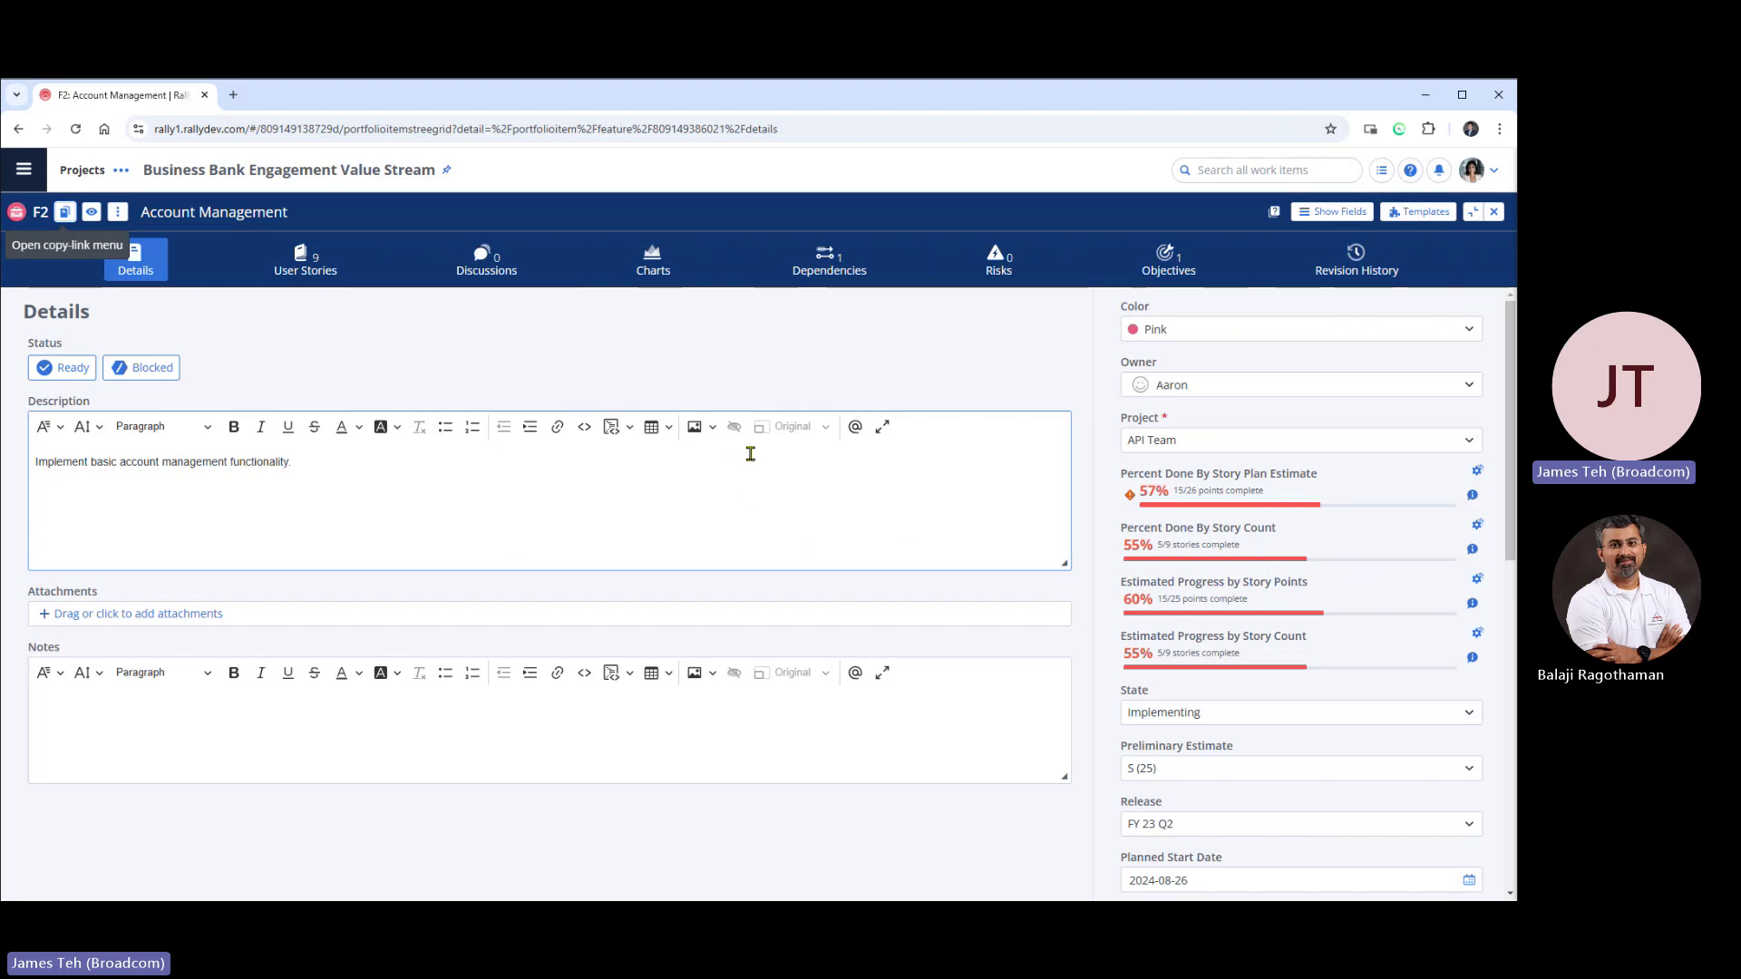
{"action": "left_click", "coordinate": [328, 285]}
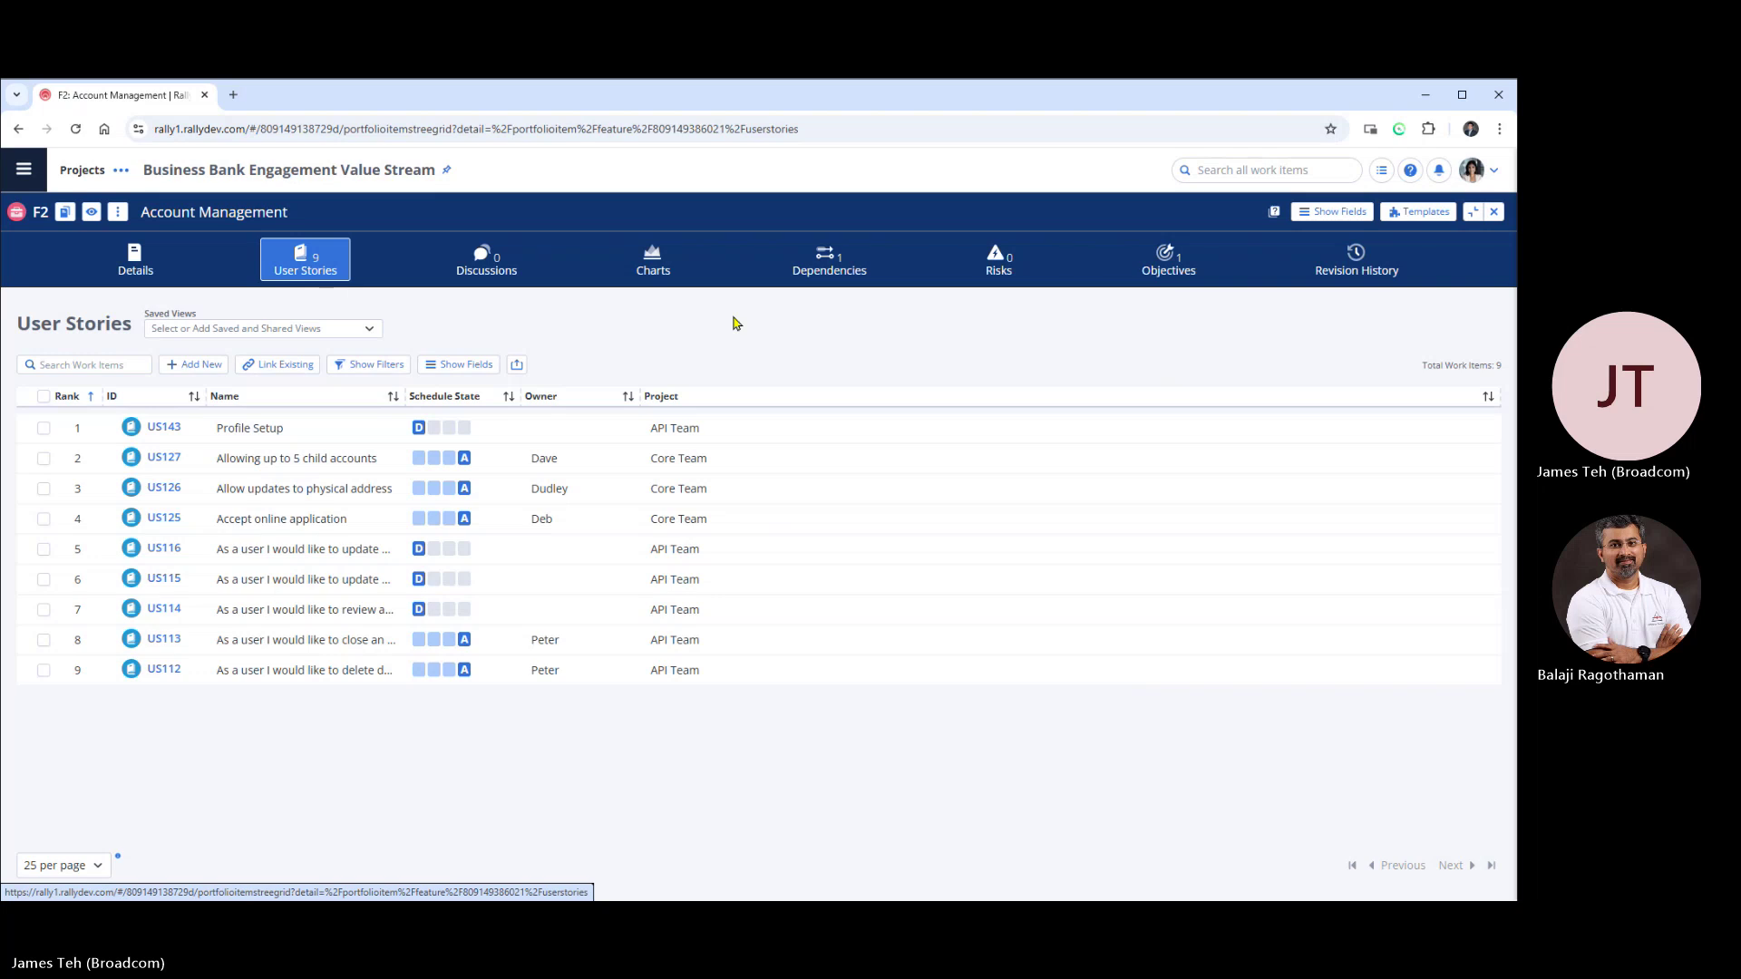
{"action": "left_click", "coordinate": [1492, 216]}
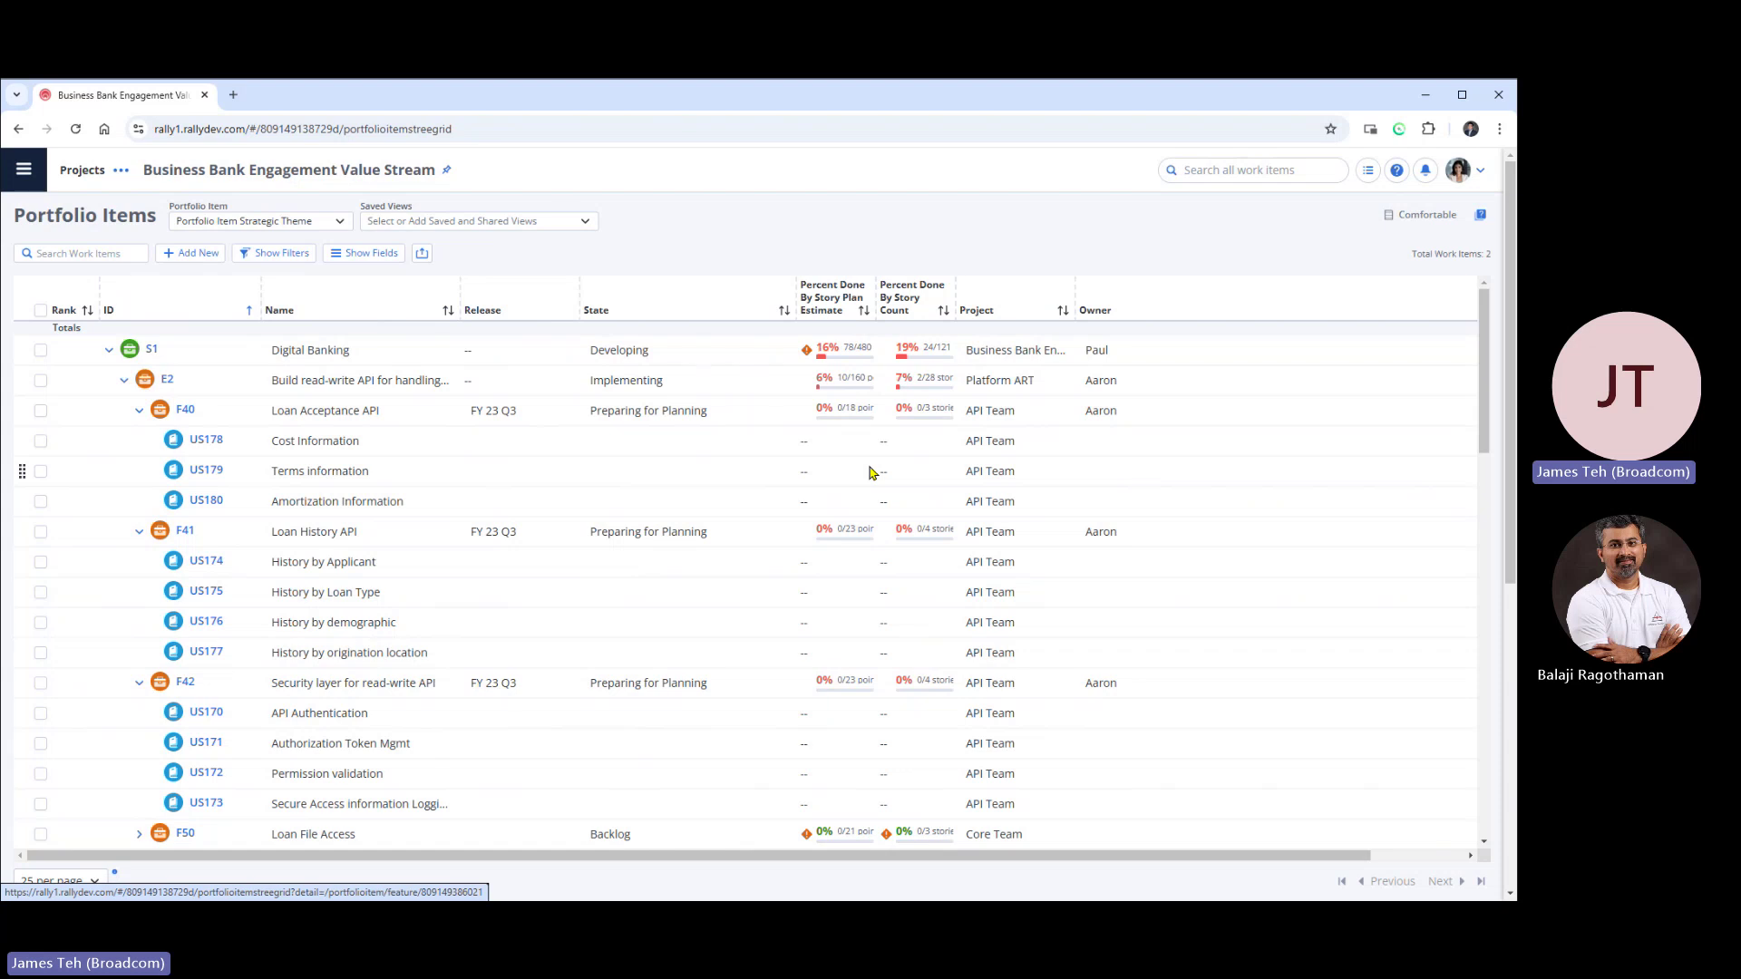
Collapse epics E2, E3, E4 and E5 under the Digital Banking strategic theme.
{"action": "left_click", "coordinate": [125, 382]}
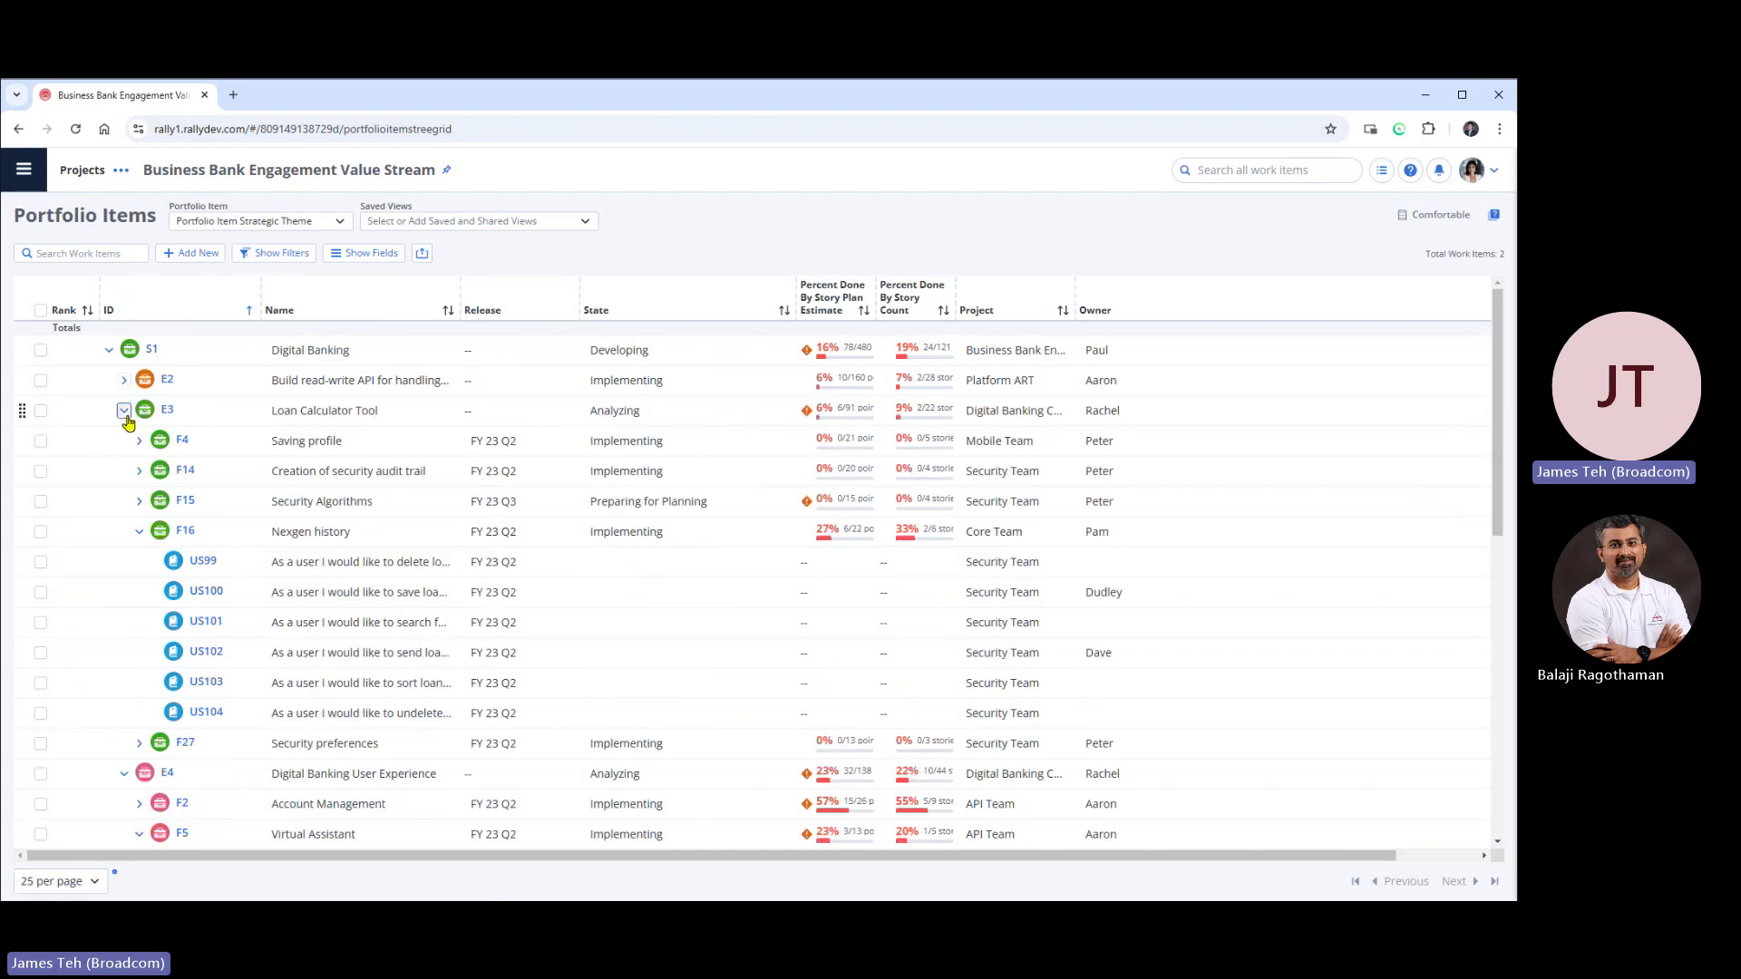
{"action": "left_click", "coordinate": [125, 411]}
{"action": "left_click", "coordinate": [124, 441]}
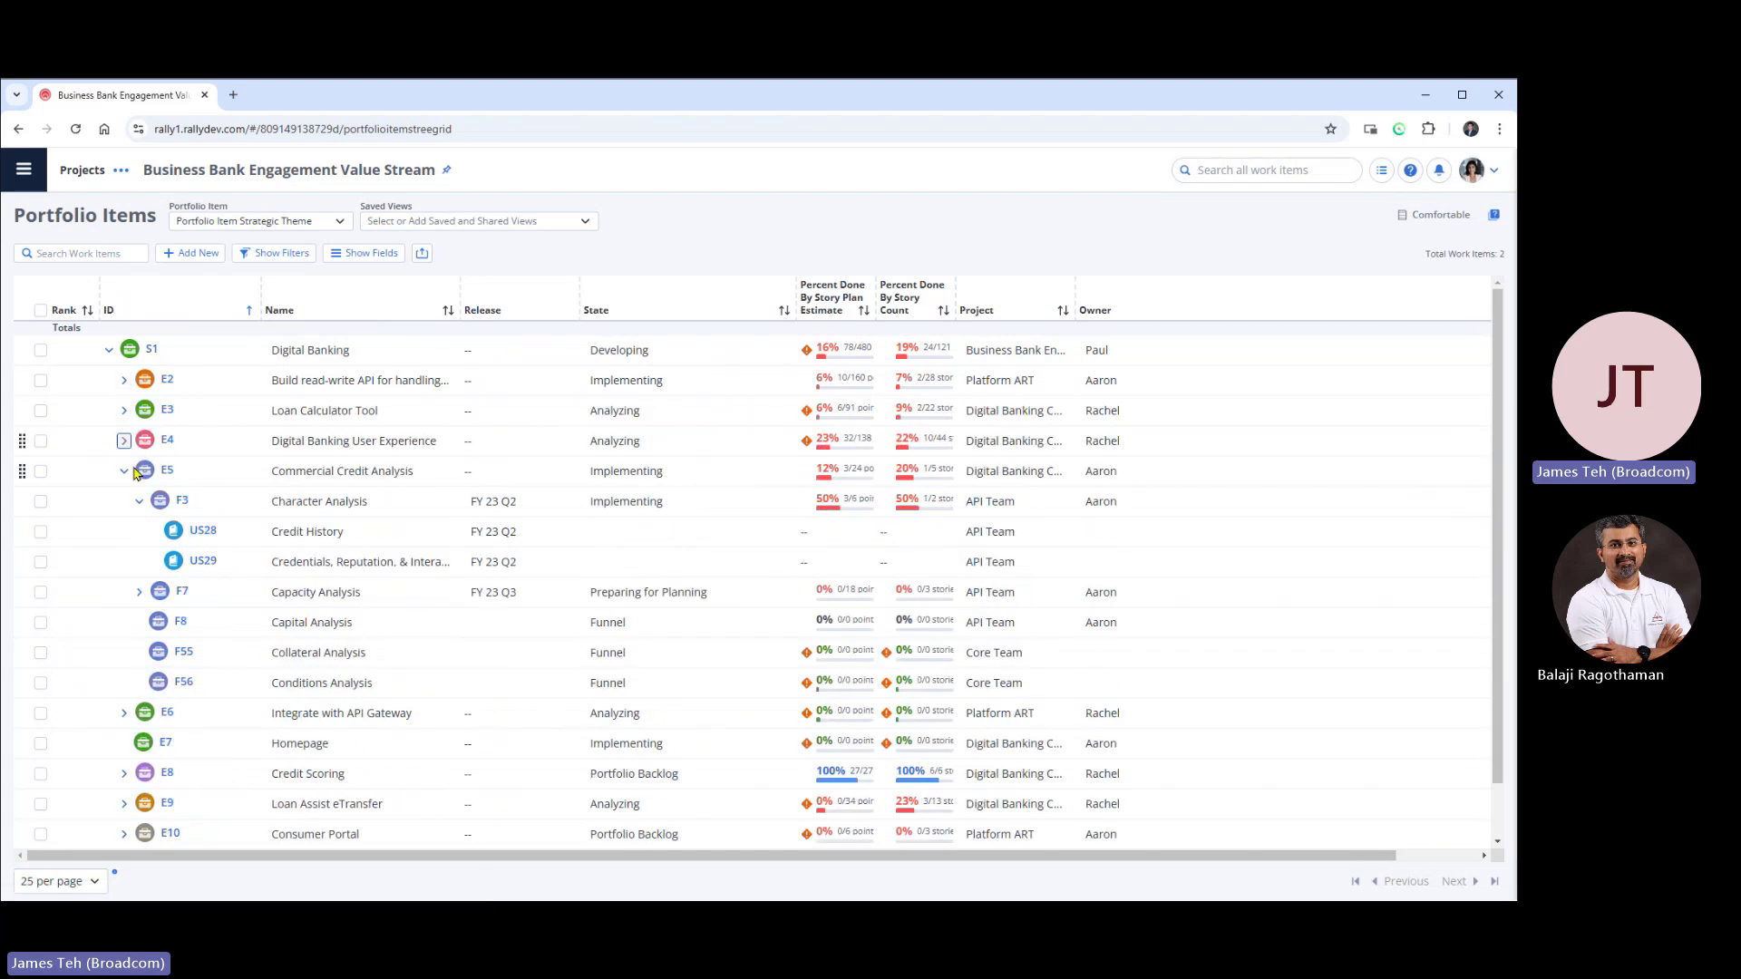
{"action": "left_click", "coordinate": [124, 471]}
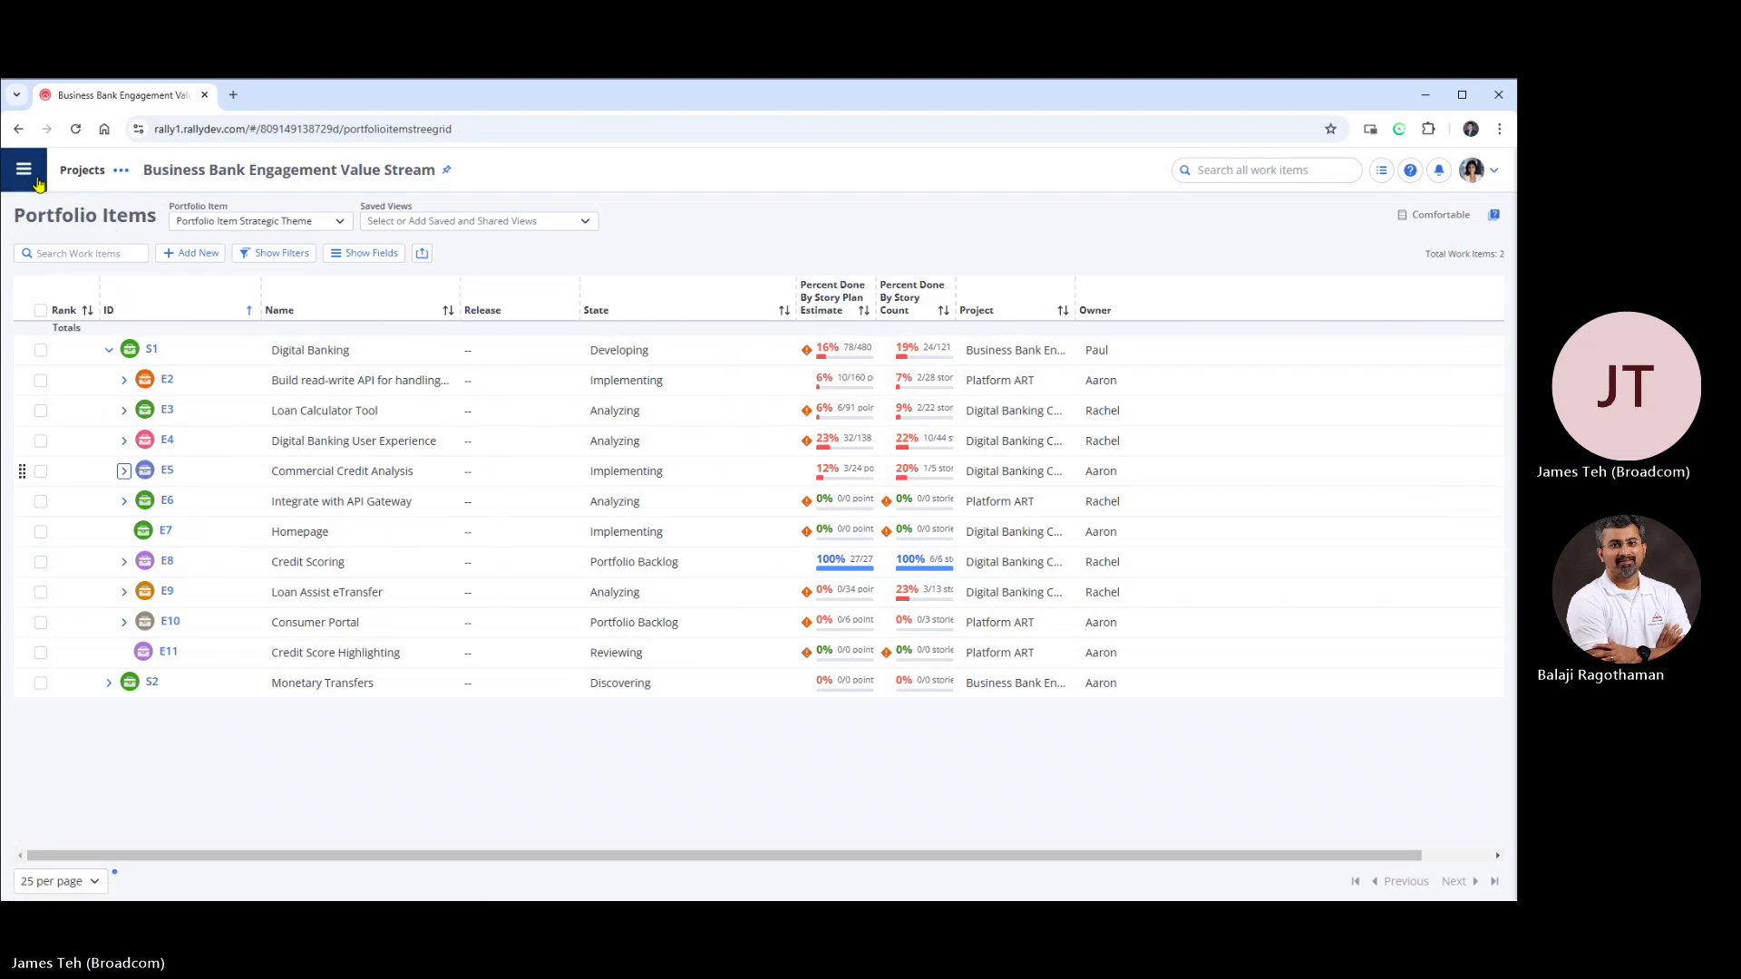
Switch the project to Digital Banking Core ART, under Digital Banking Application in the Business Bank Engagement Value Stream.
{"action": "left_click", "coordinate": [121, 172]}
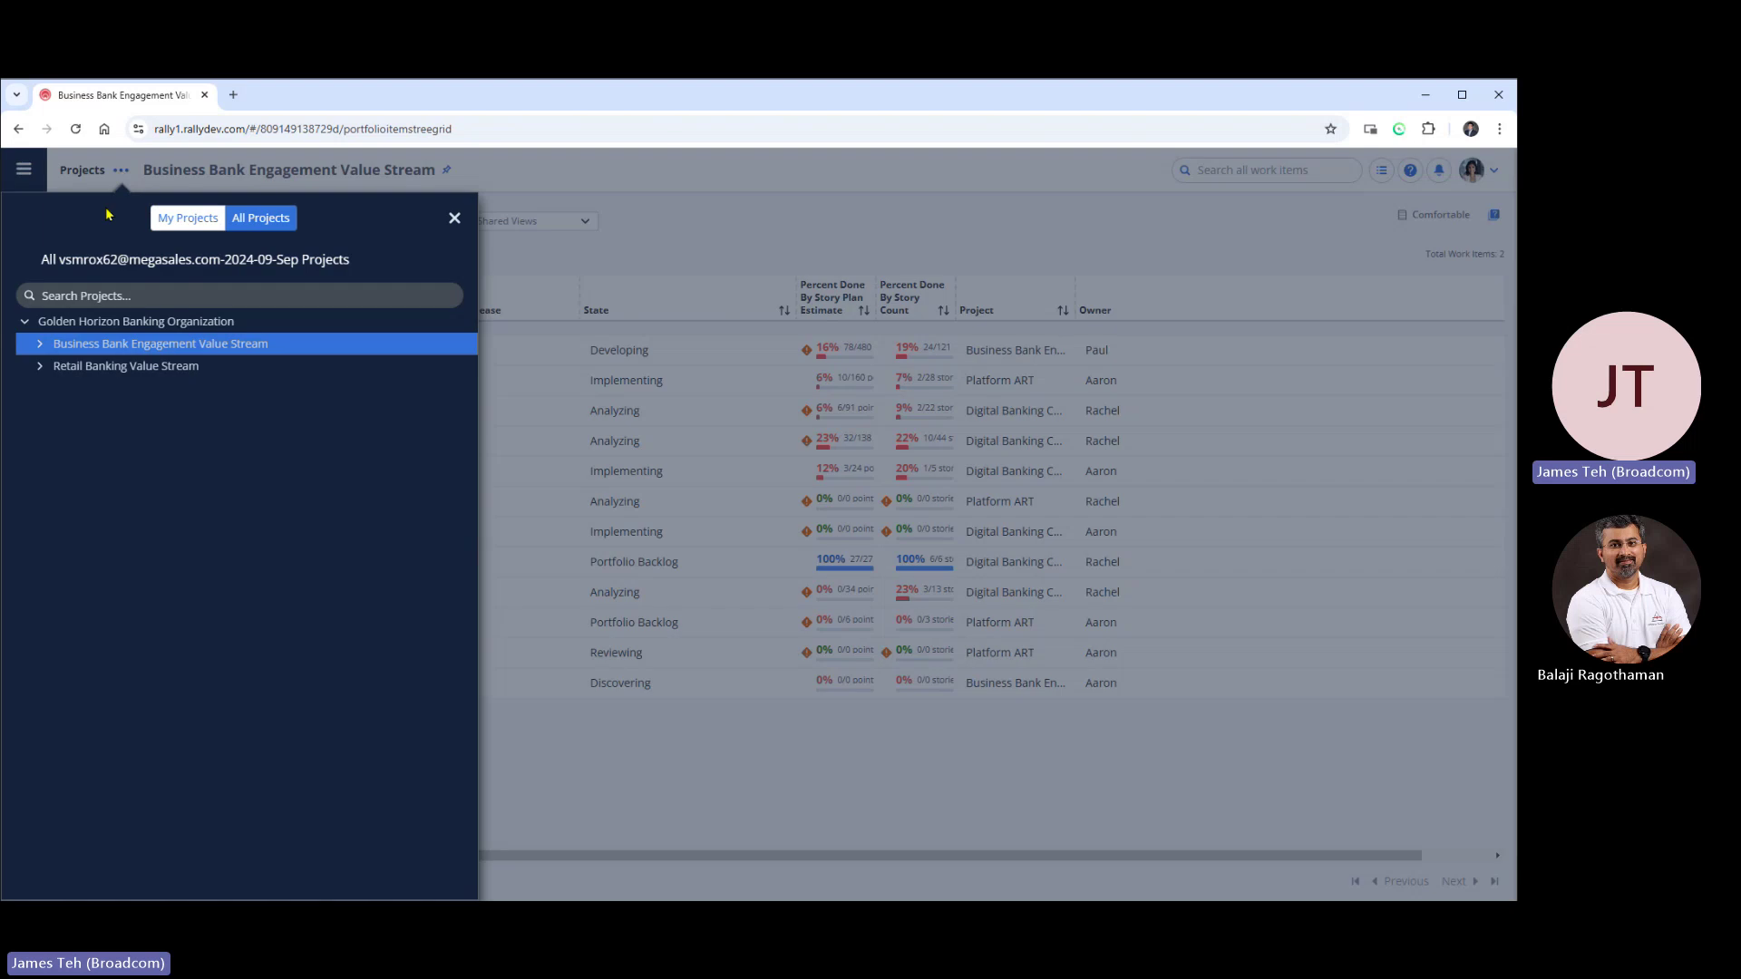
{"action": "left_click", "coordinate": [39, 344]}
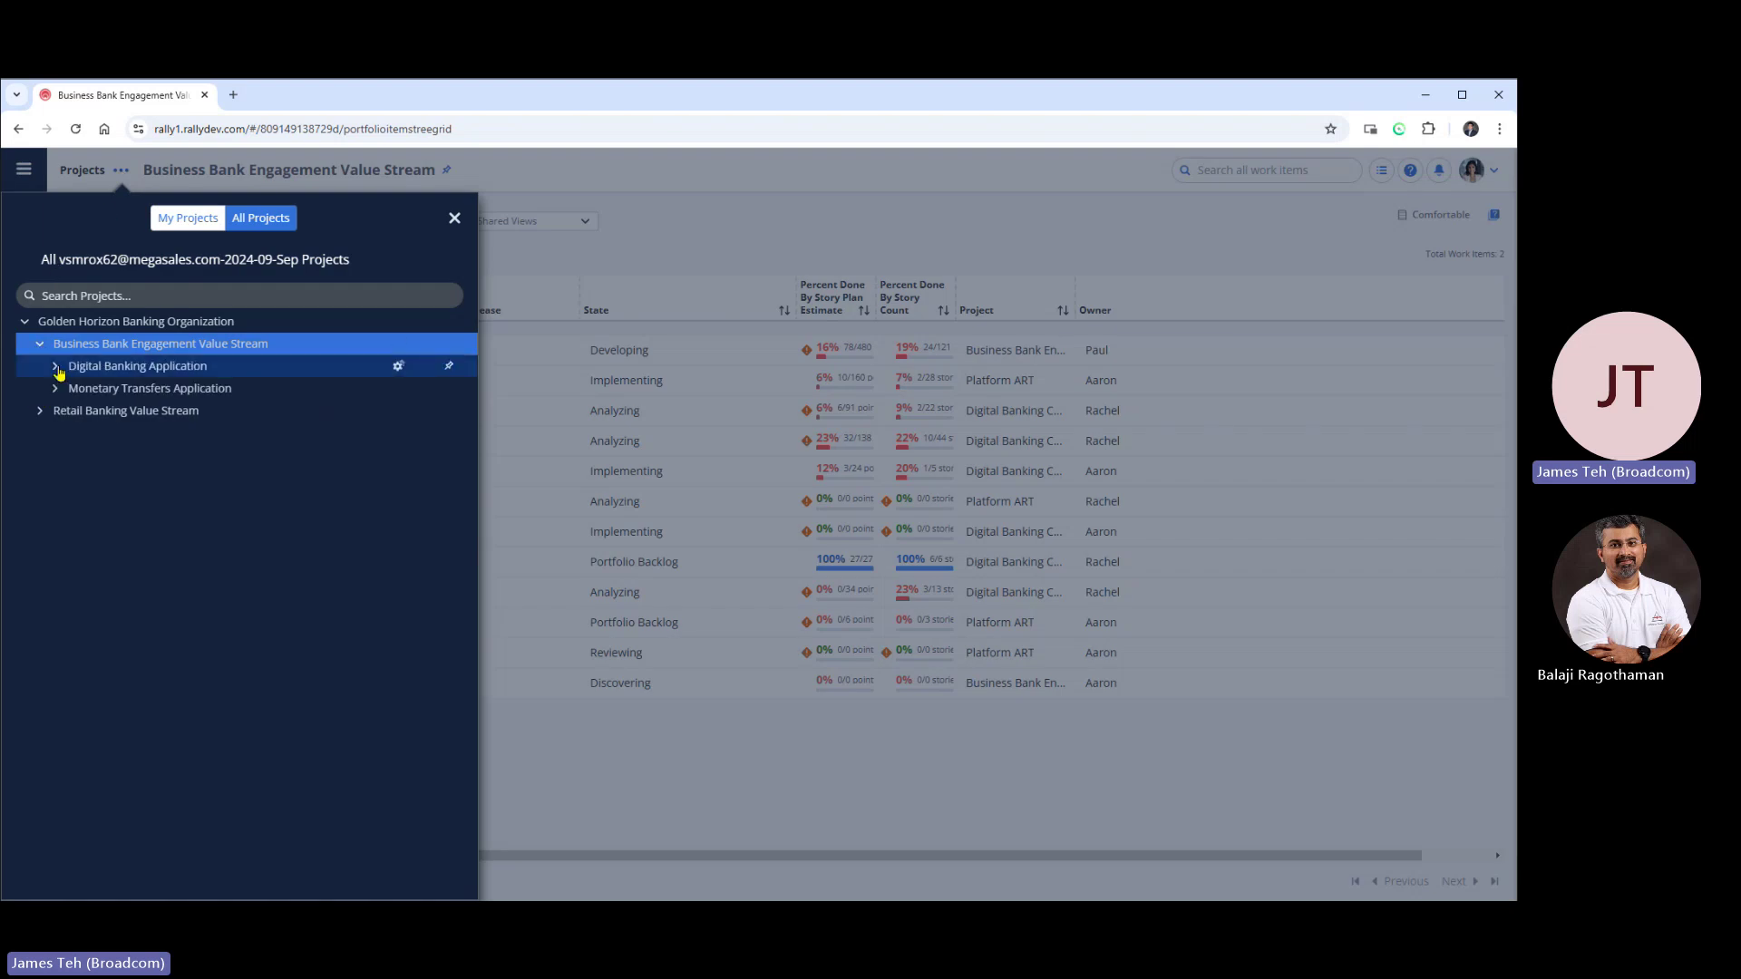
{"action": "left_click", "coordinate": [55, 366]}
{"action": "left_click", "coordinate": [68, 389]}
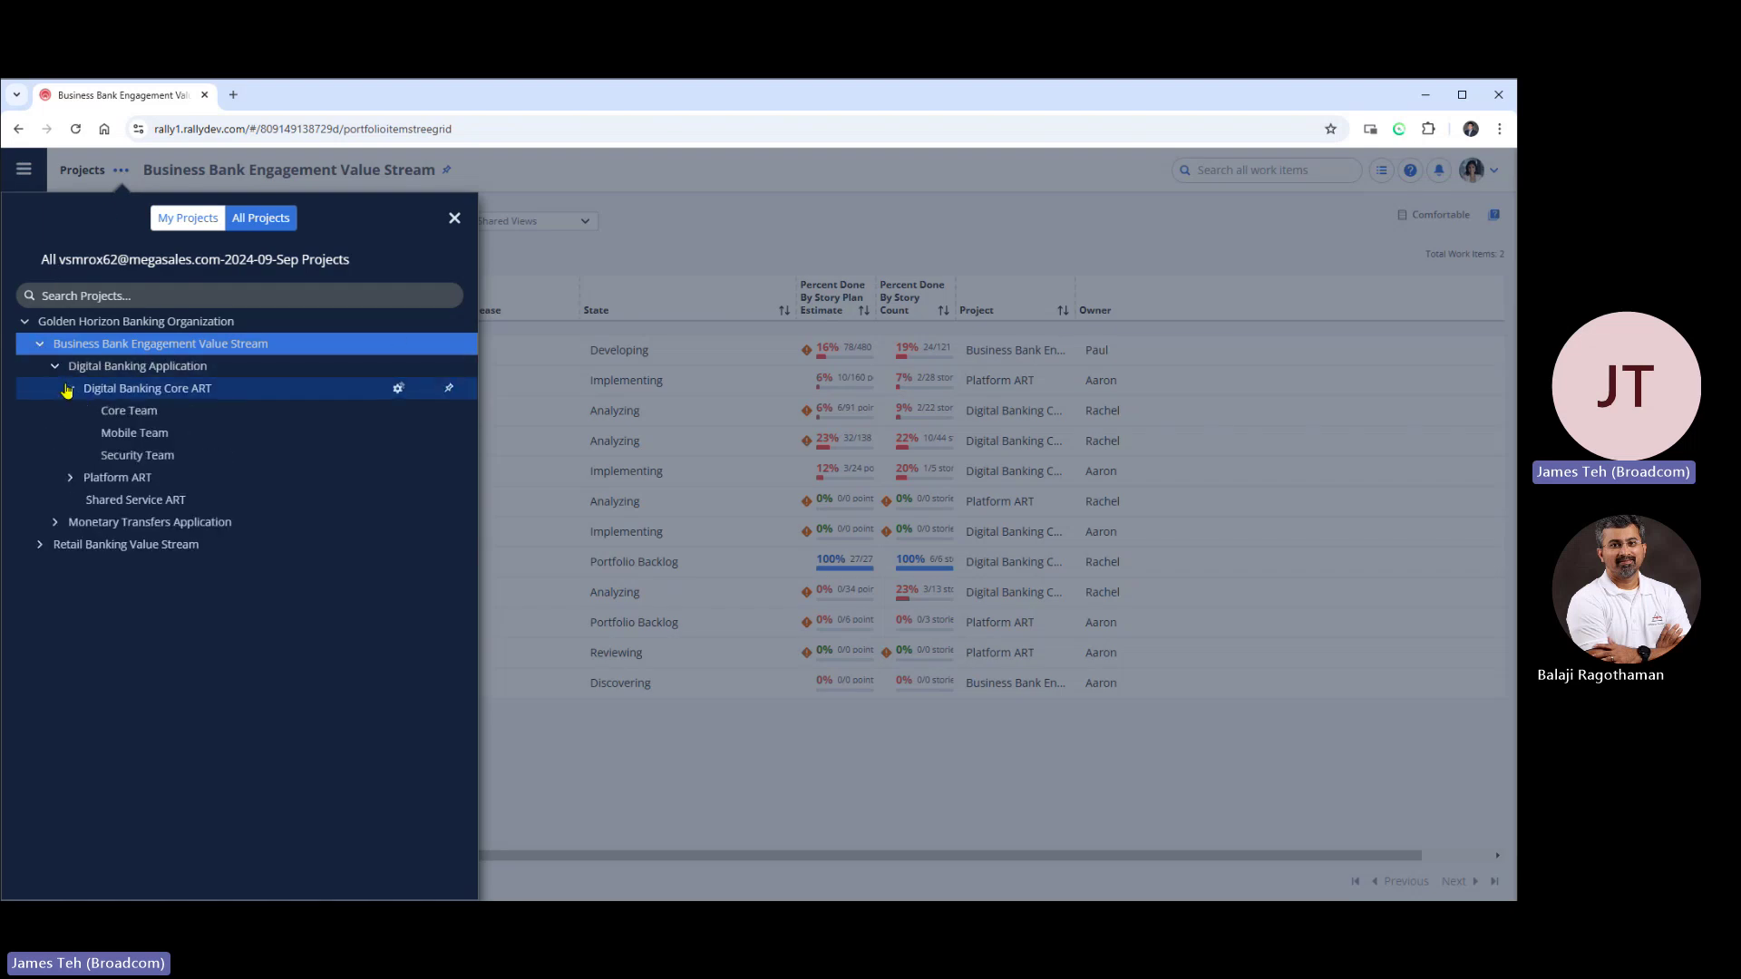
{"action": "left_click", "coordinate": [148, 389]}
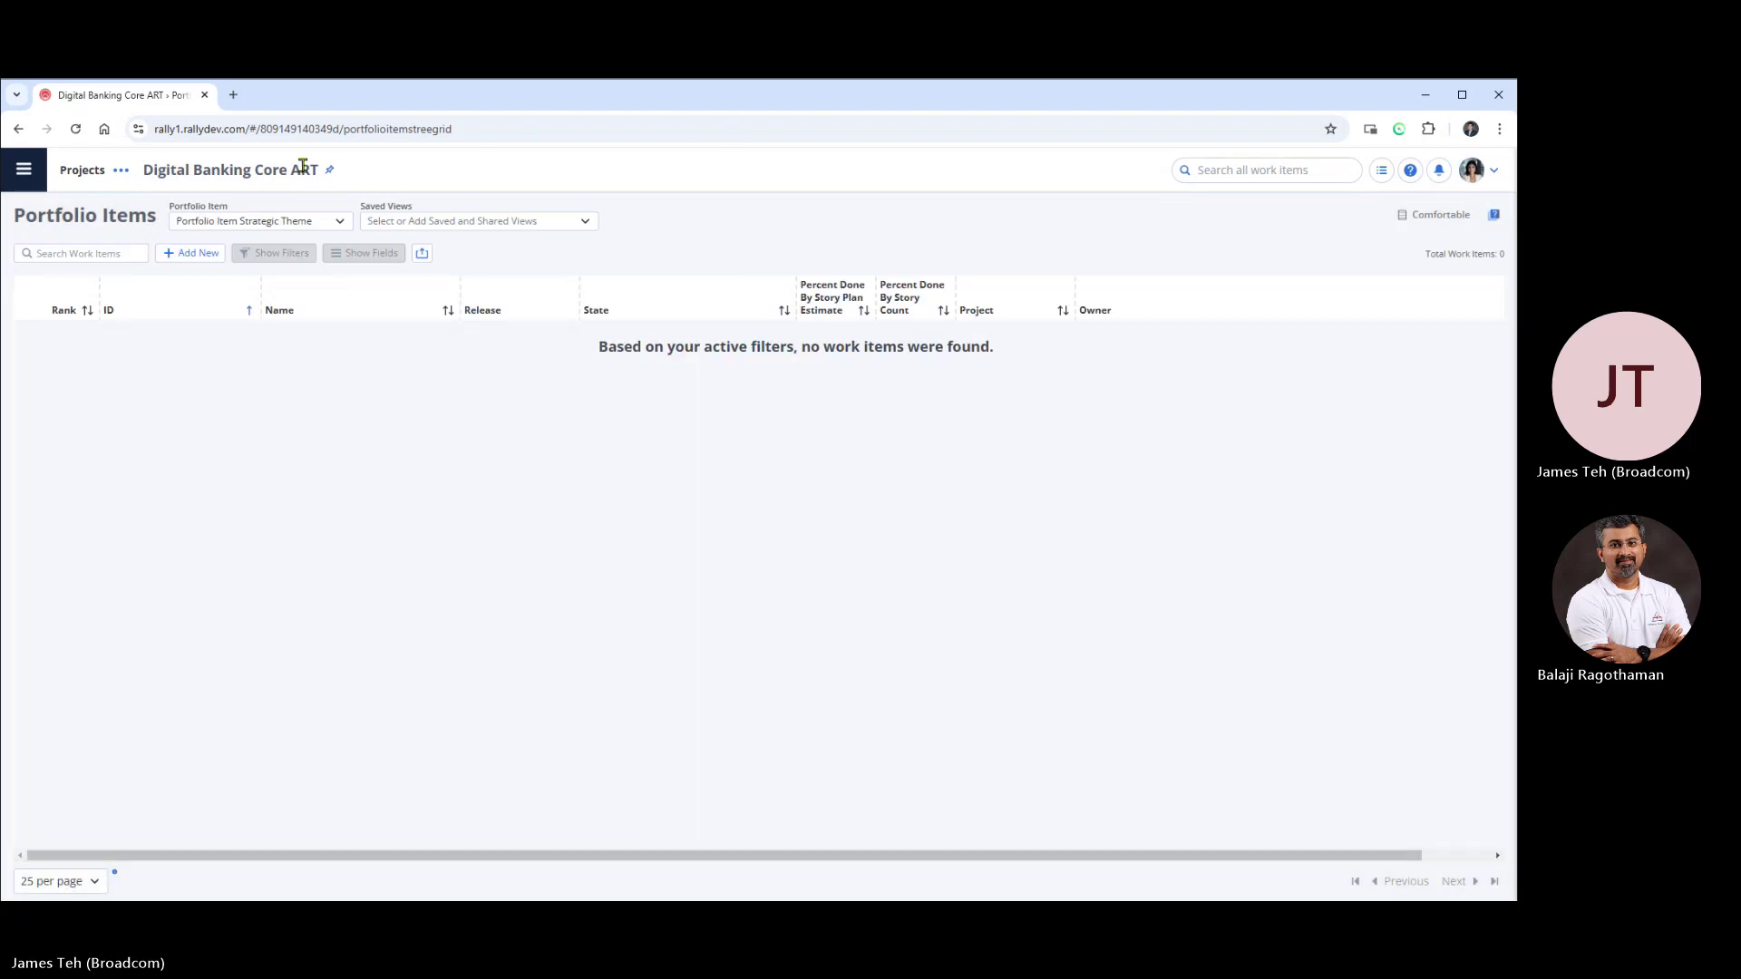
Show the Portfolio Kanban page for Digital Banking Core ART with the page navigation hidden.
{"action": "left_click", "coordinate": [24, 170]}
{"action": "left_click", "coordinate": [85, 326]}
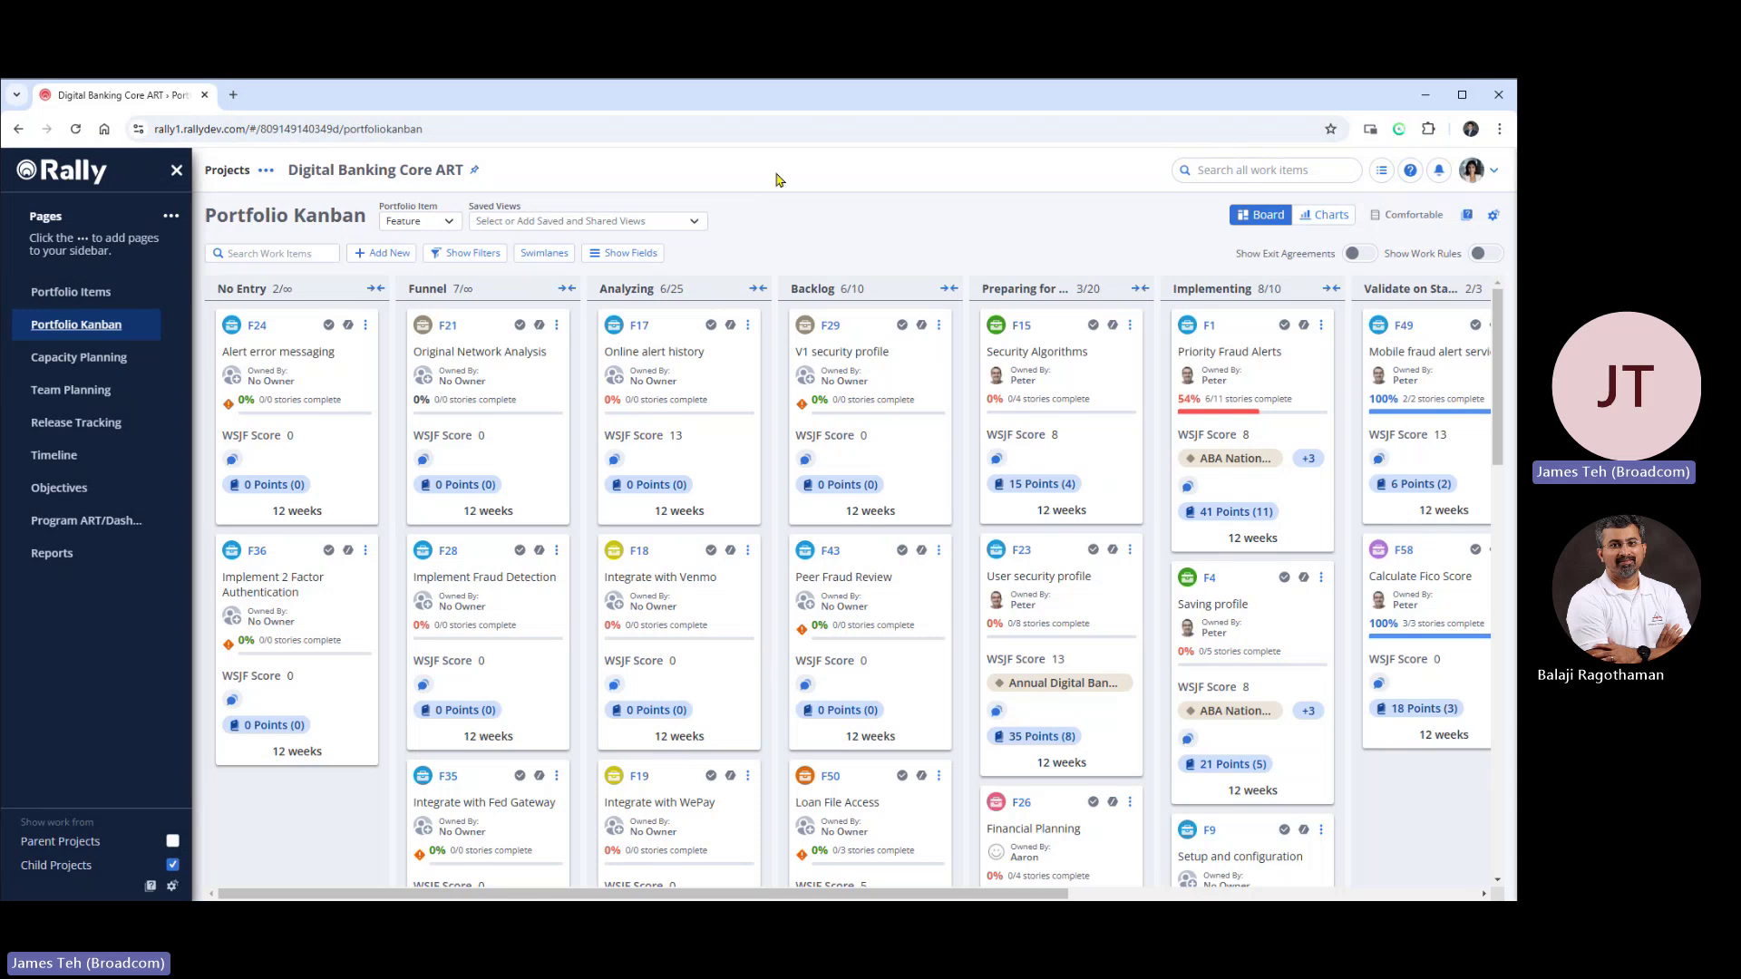
{"action": "left_click", "coordinate": [177, 170]}
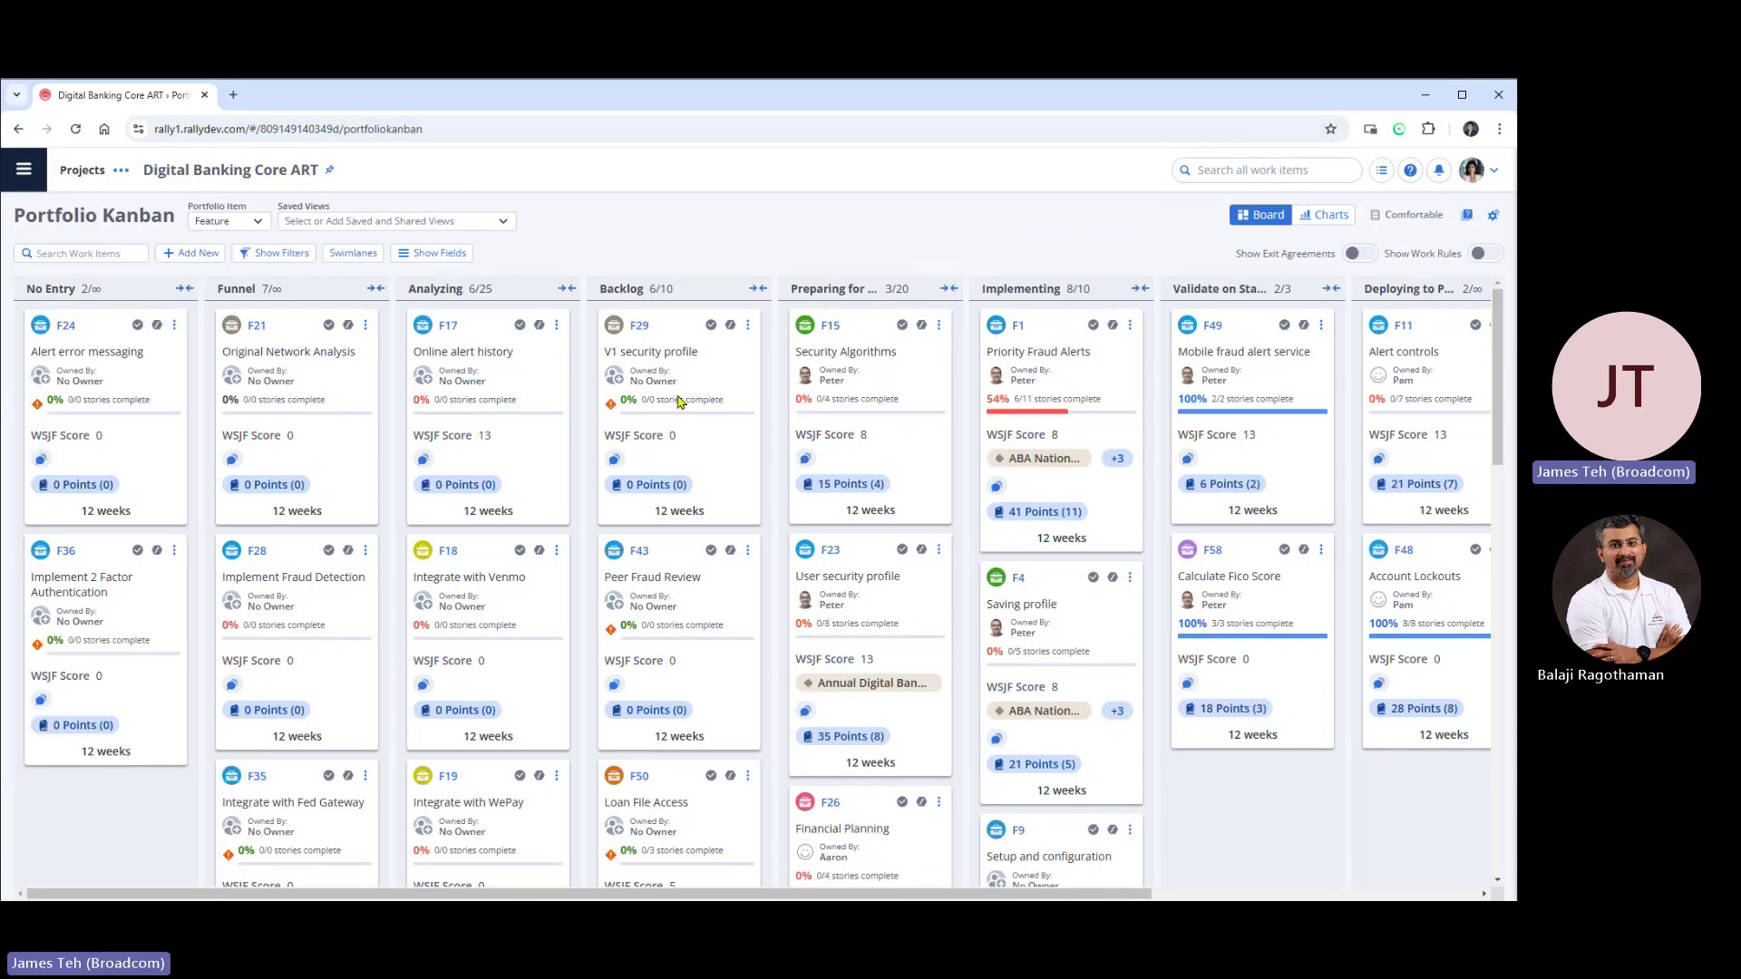
Move the Original Network Analysis feature card from Funnel to Analyzing on the Kanban board.
{"action": "mouse_move", "coordinate": [680, 402]}
{"action": "left_click_drag", "start_coordinate": [288, 438], "coordinate": [505, 421]}
{"action": "mouse_move", "coordinate": [323, 389]}
{"action": "left_mouse_down"}
{"action": "mouse_move", "coordinate": [506, 389]}
{"action": "mouse_move", "coordinate": [625, 489]}
{"action": "mouse_move", "coordinate": [598, 472]}
{"action": "mouse_move", "coordinate": [1246, 497]}
{"action": "mouse_move", "coordinate": [272, 363]}
{"action": "mouse_move", "coordinate": [318, 384]}
{"action": "left_mouse_up"}
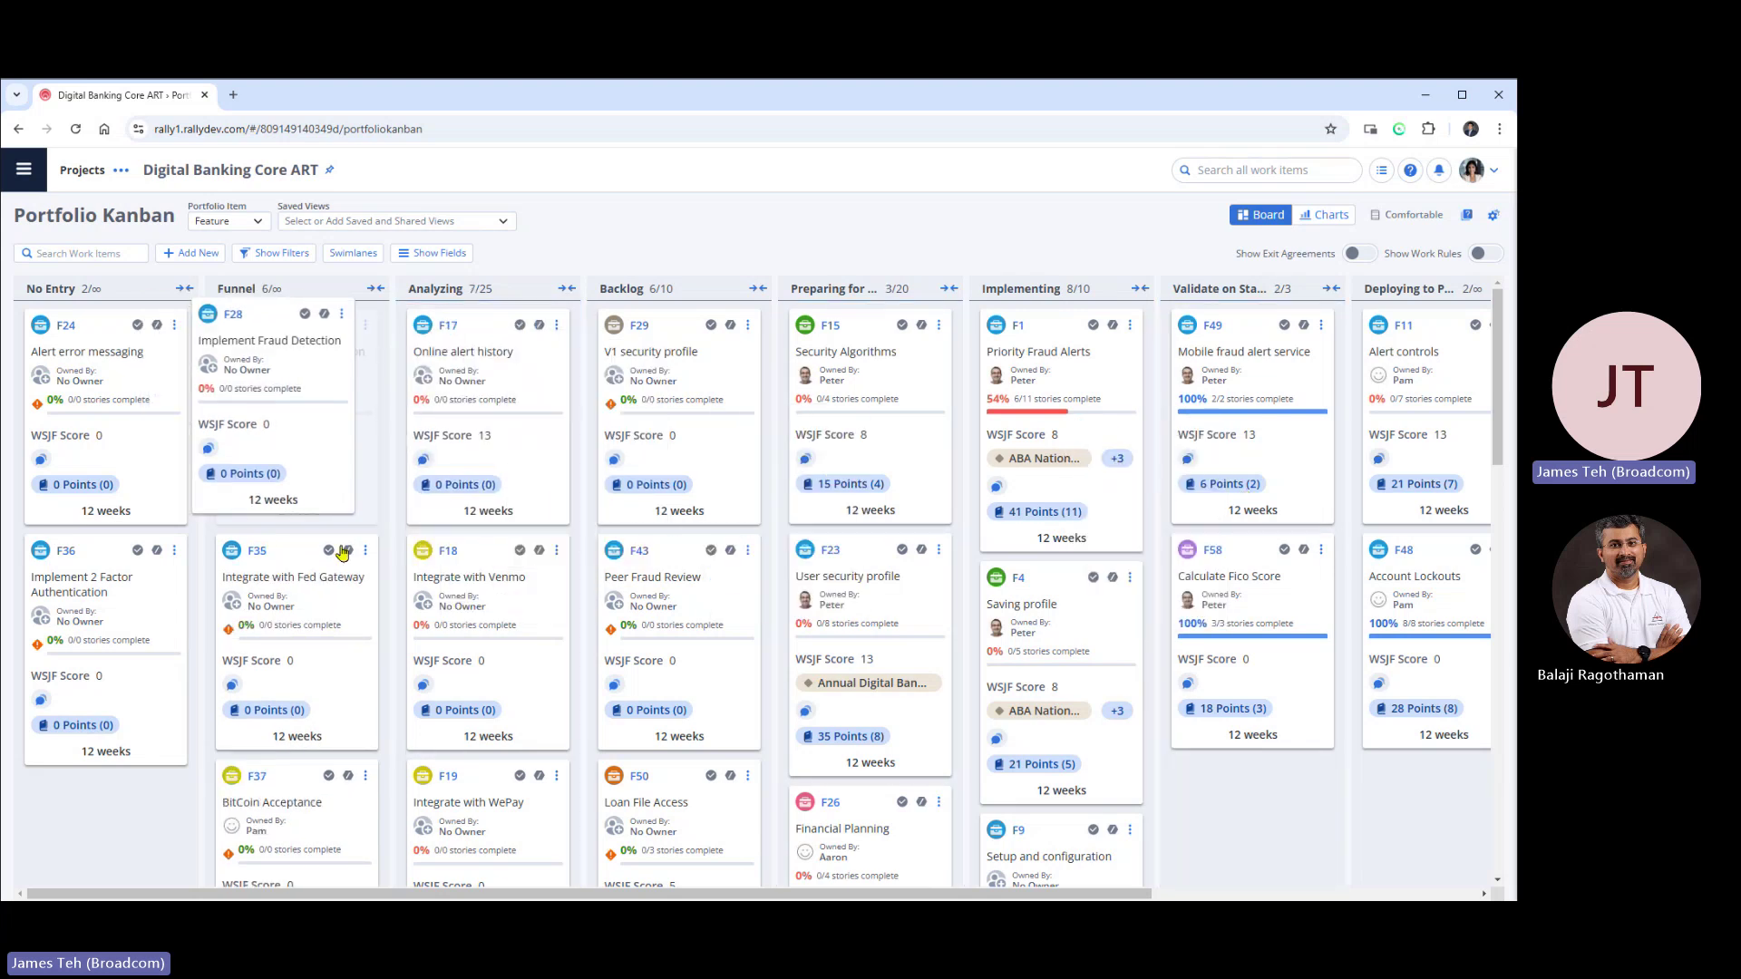
{"action": "left_click", "coordinate": [281, 379]}
{"action": "left_click", "coordinate": [568, 232]}
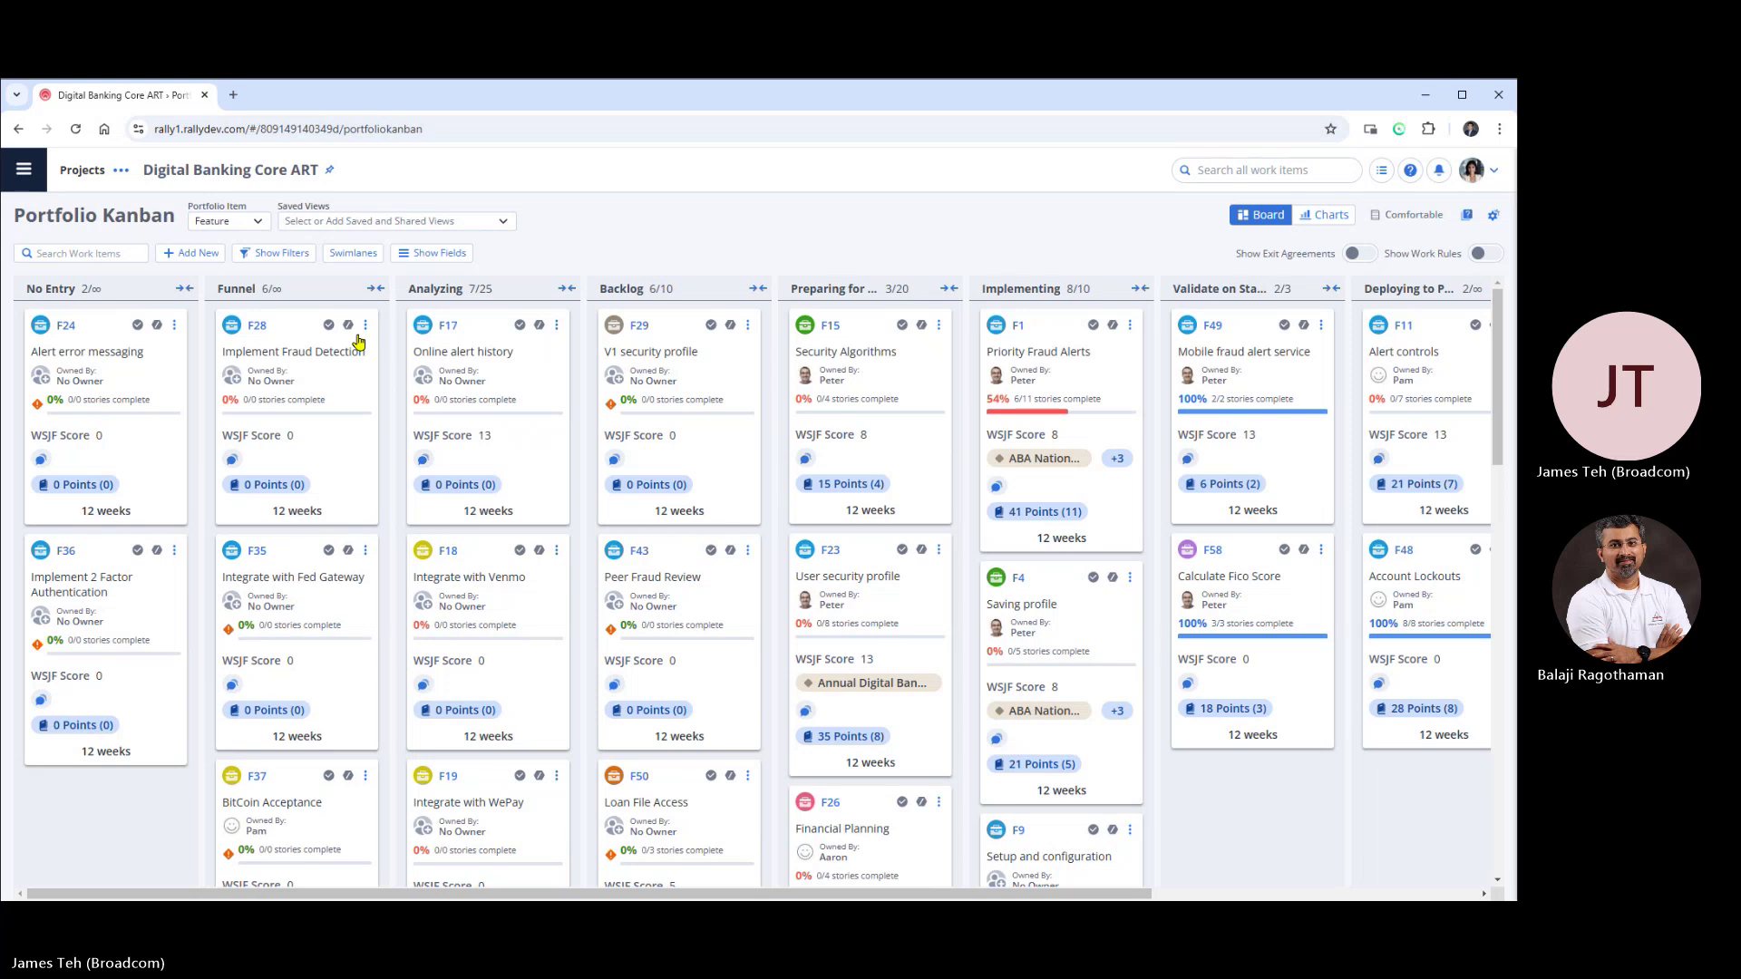
{"action": "mouse_move", "coordinate": [296, 360]}
{"action": "left_mouse_down"}
{"action": "mouse_move", "coordinate": [497, 379]}
{"action": "mouse_move", "coordinate": [313, 359]}
{"action": "left_mouse_up"}
{"action": "left_click", "coordinate": [314, 355]}
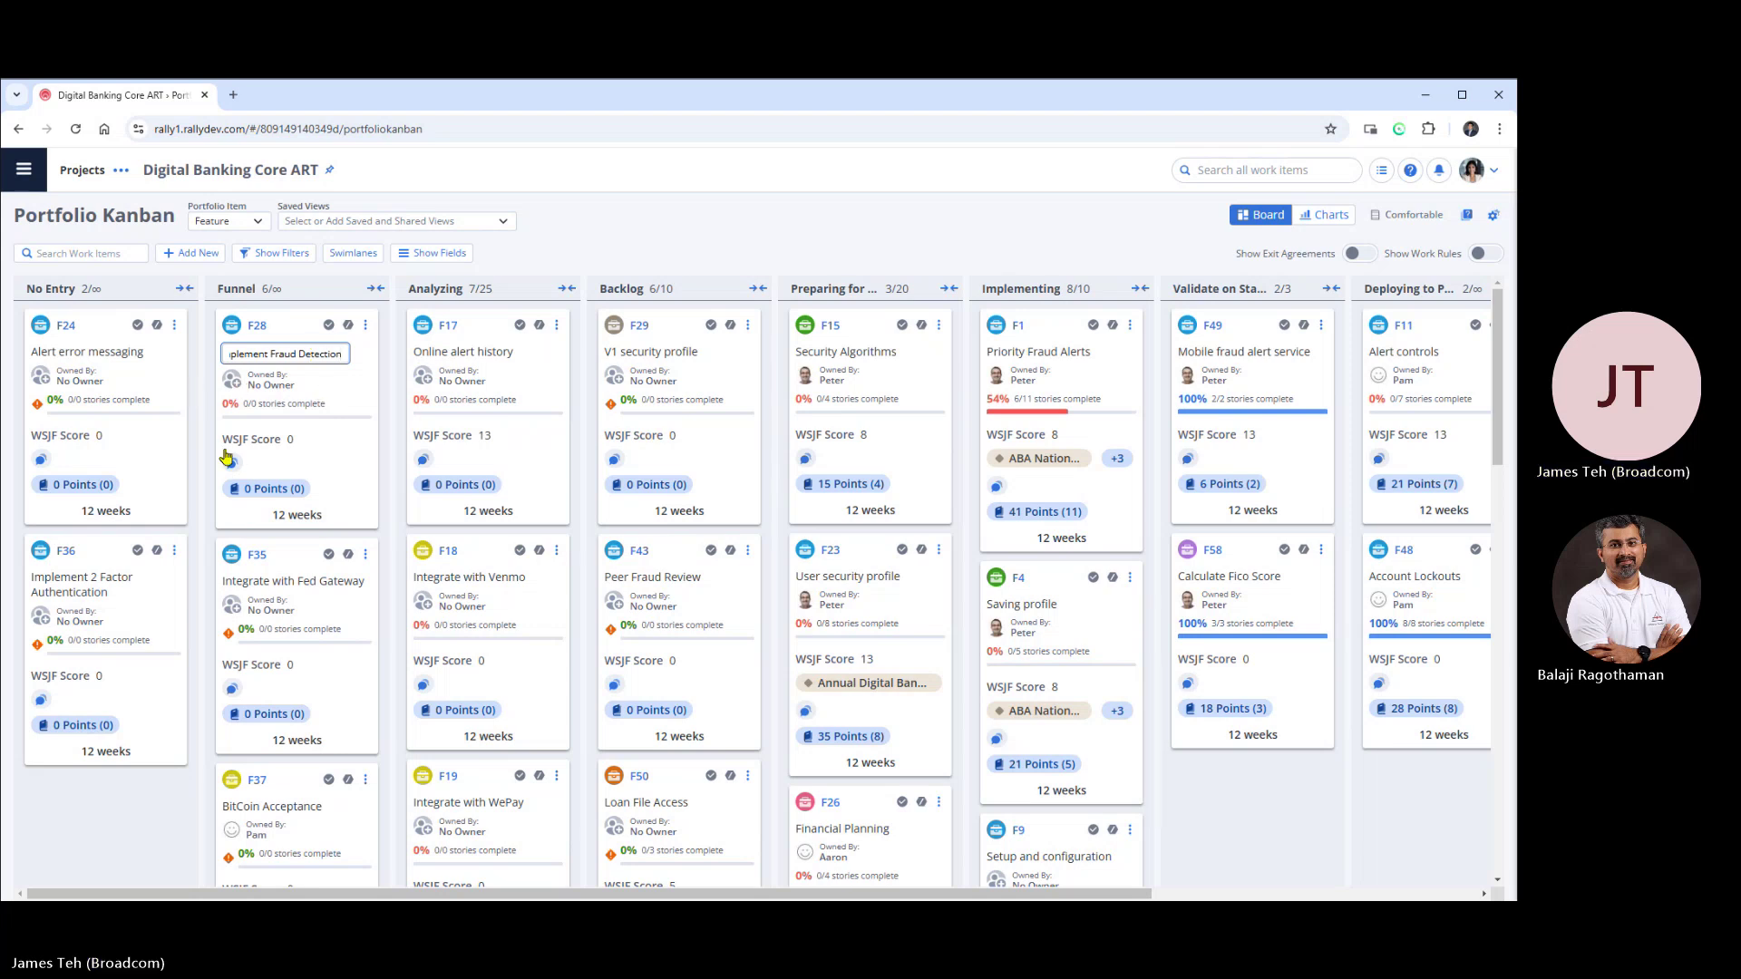
{"action": "left_click", "coordinate": [264, 226]}
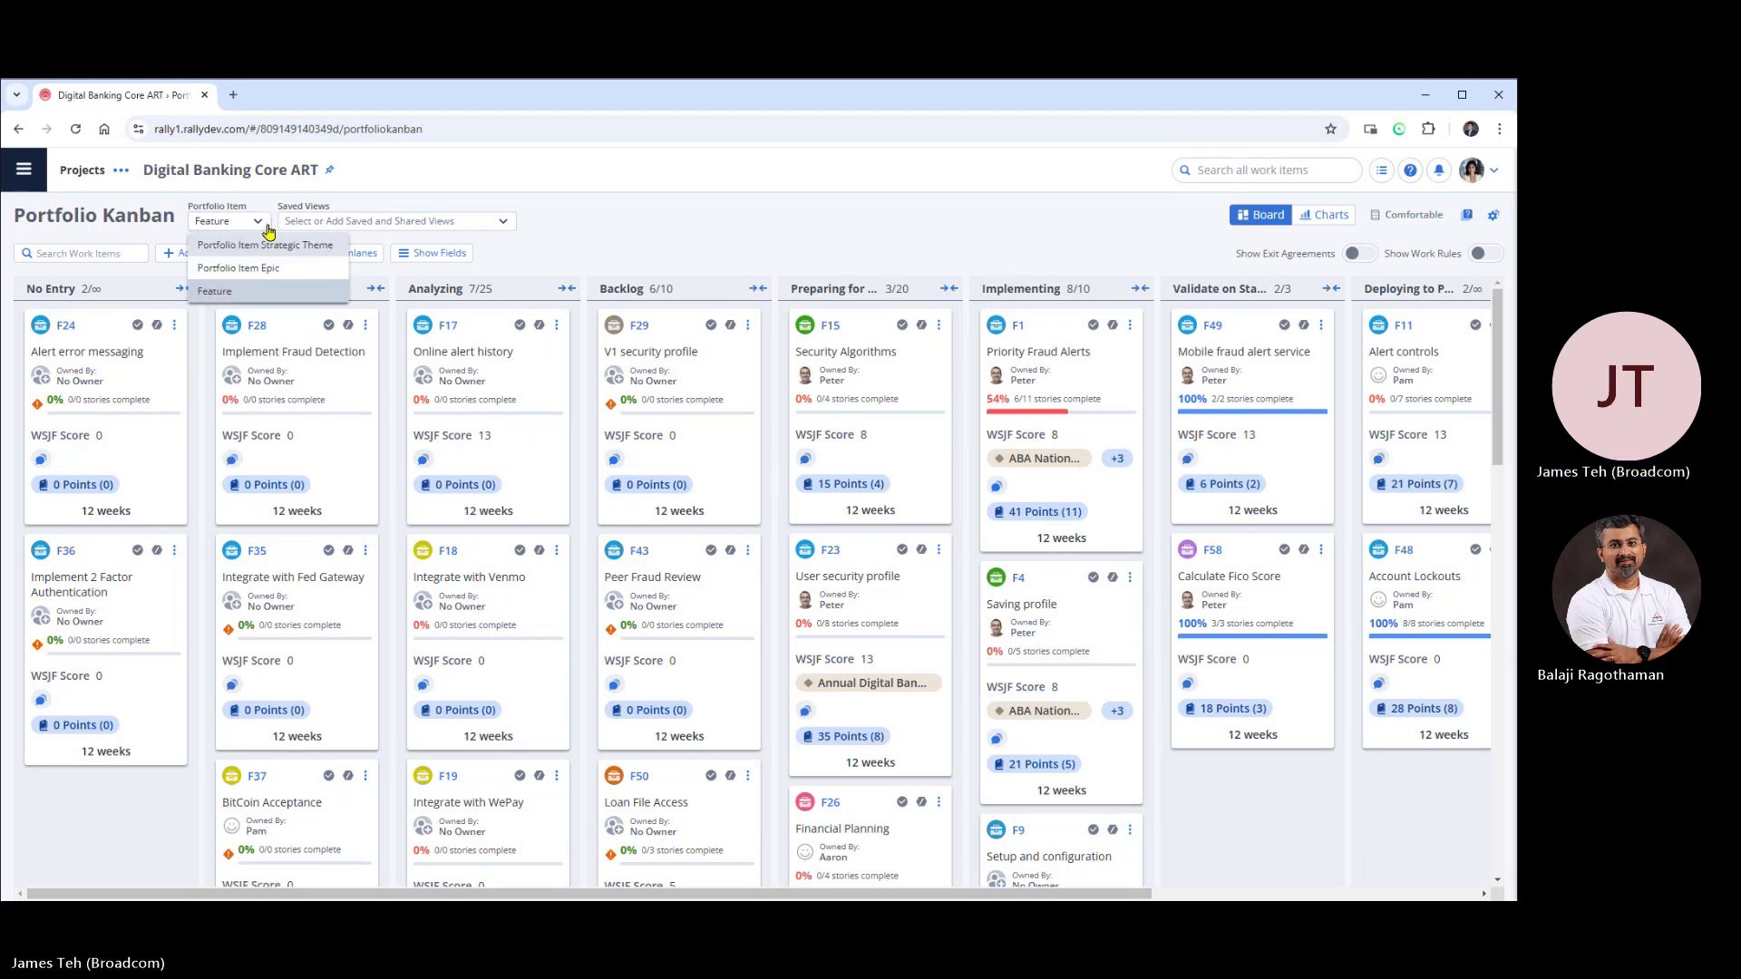
{"action": "left_click", "coordinate": [344, 200]}
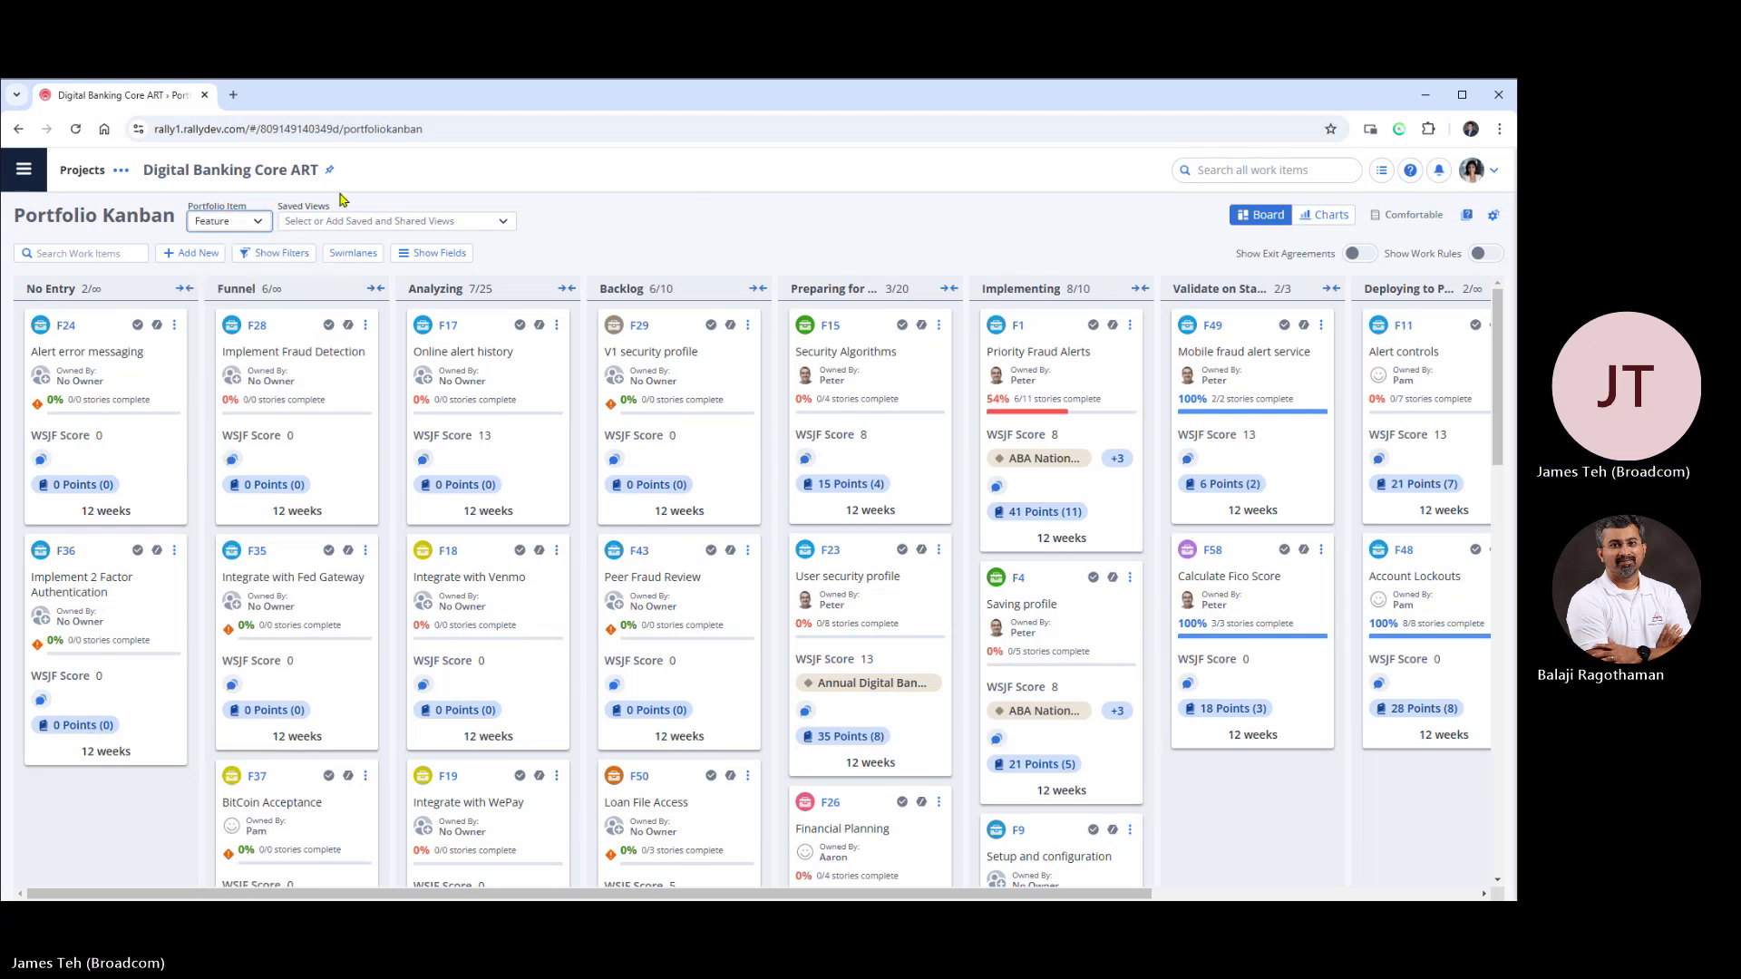
Switch the project to Security Team under Digital Banking Core ART and review its feature Kanban board.
{"action": "left_click", "coordinate": [122, 172]}
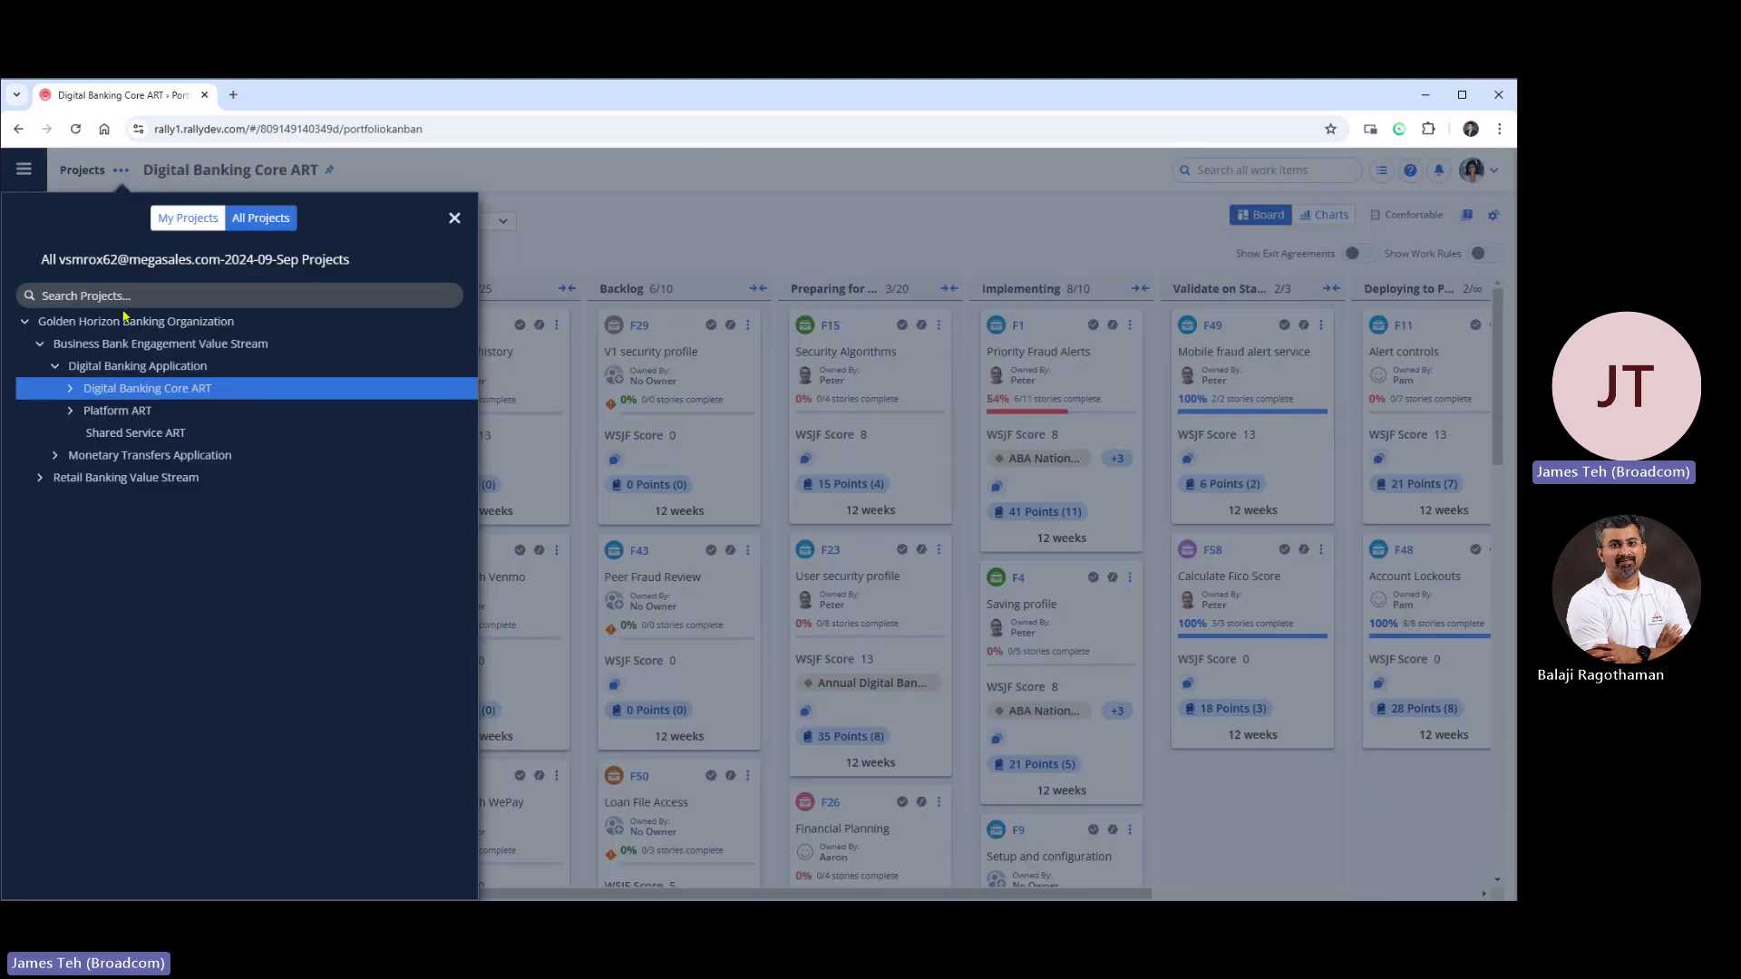
{"action": "left_click", "coordinate": [67, 388]}
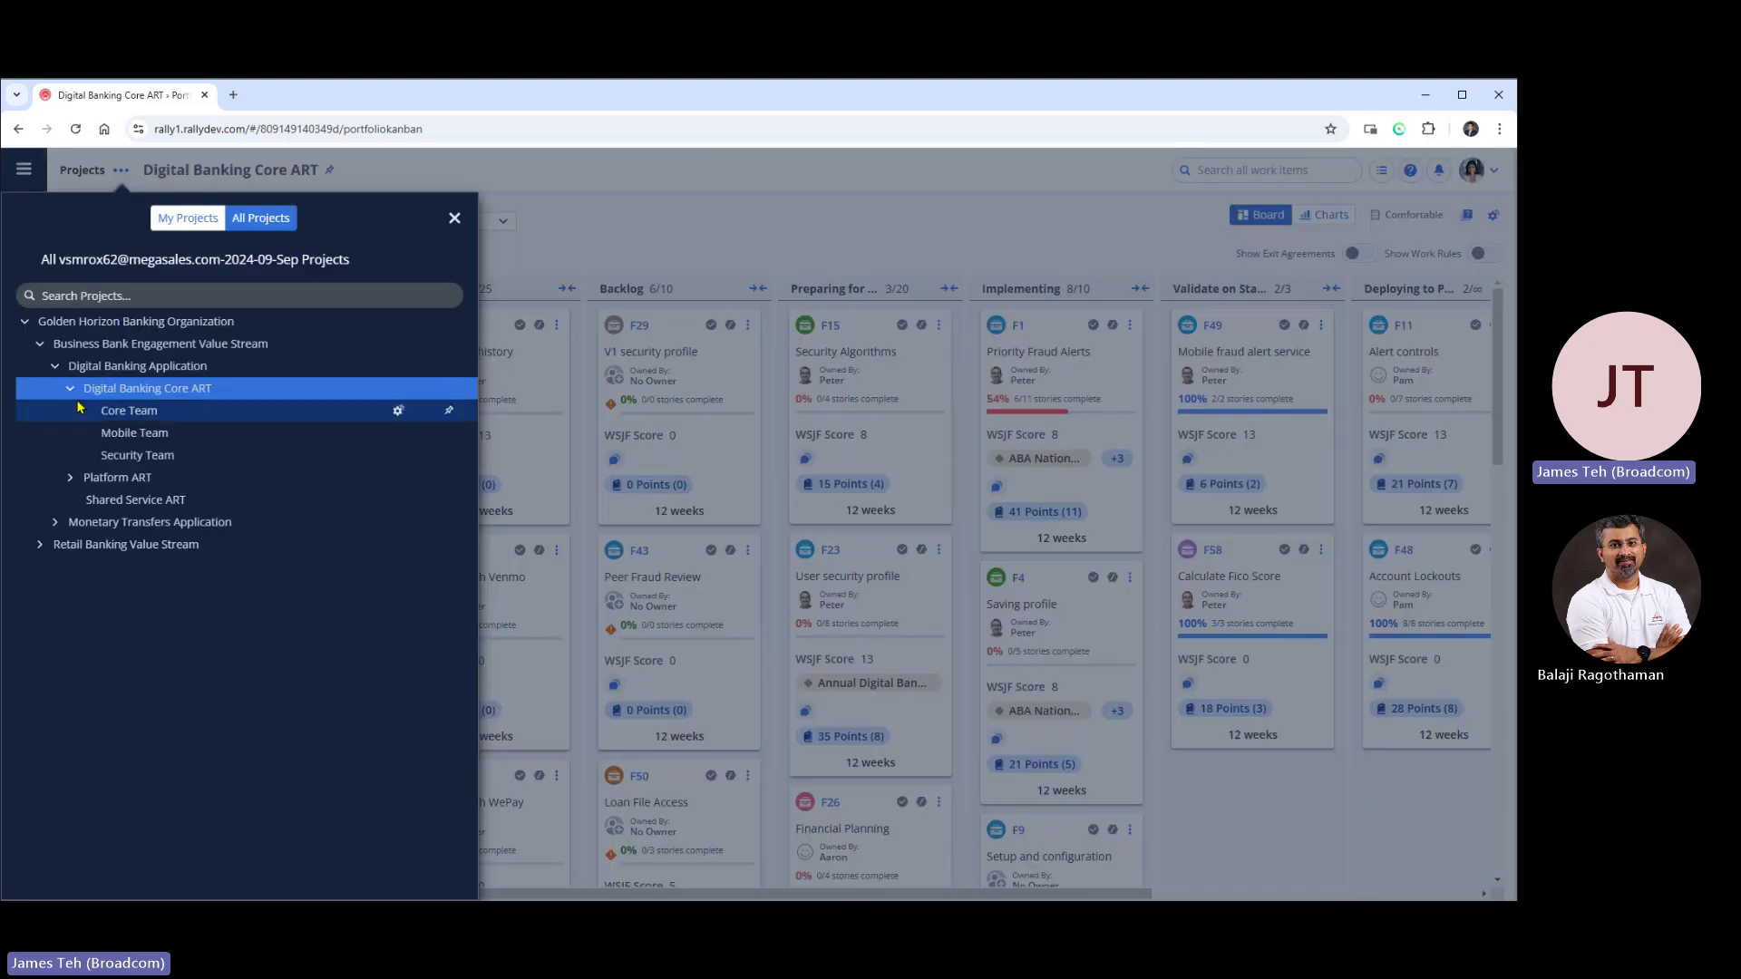
{"action": "left_click", "coordinate": [142, 455]}
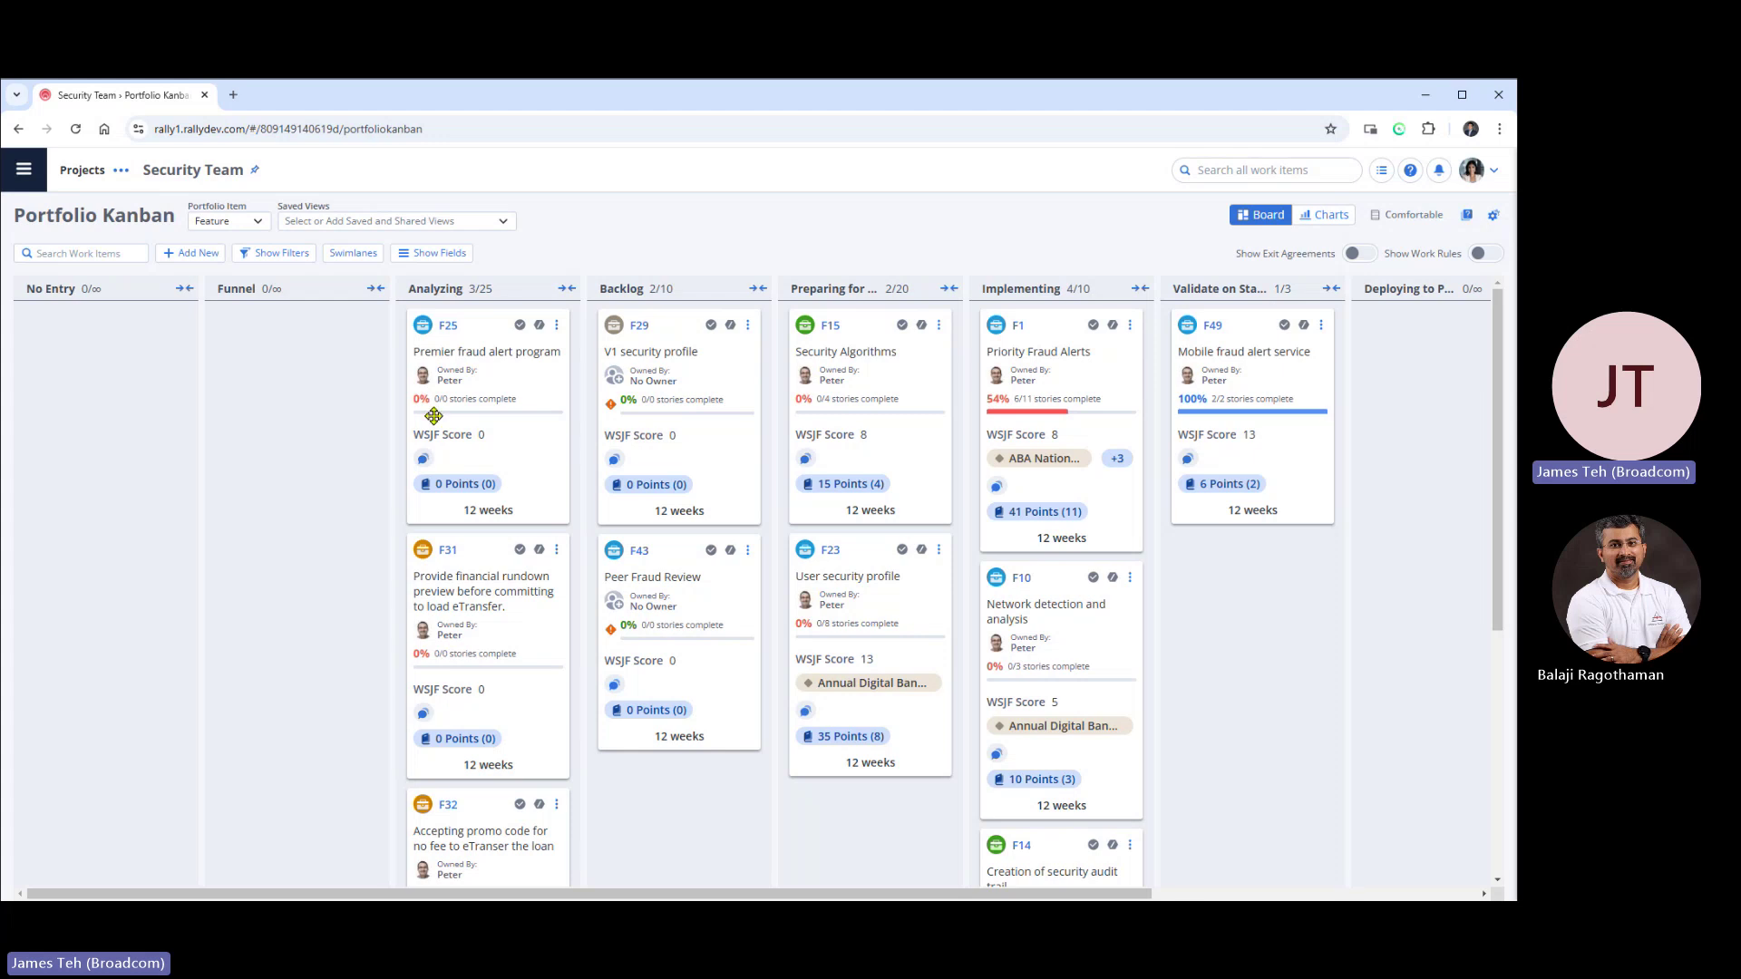
{"action": "scroll", "coordinate": [1447, 548], "scroll_direction": "down", "scroll_amount": 2}
{"action": "scroll", "coordinate": [1447, 548], "scroll_direction": "down", "scroll_amount": 3}
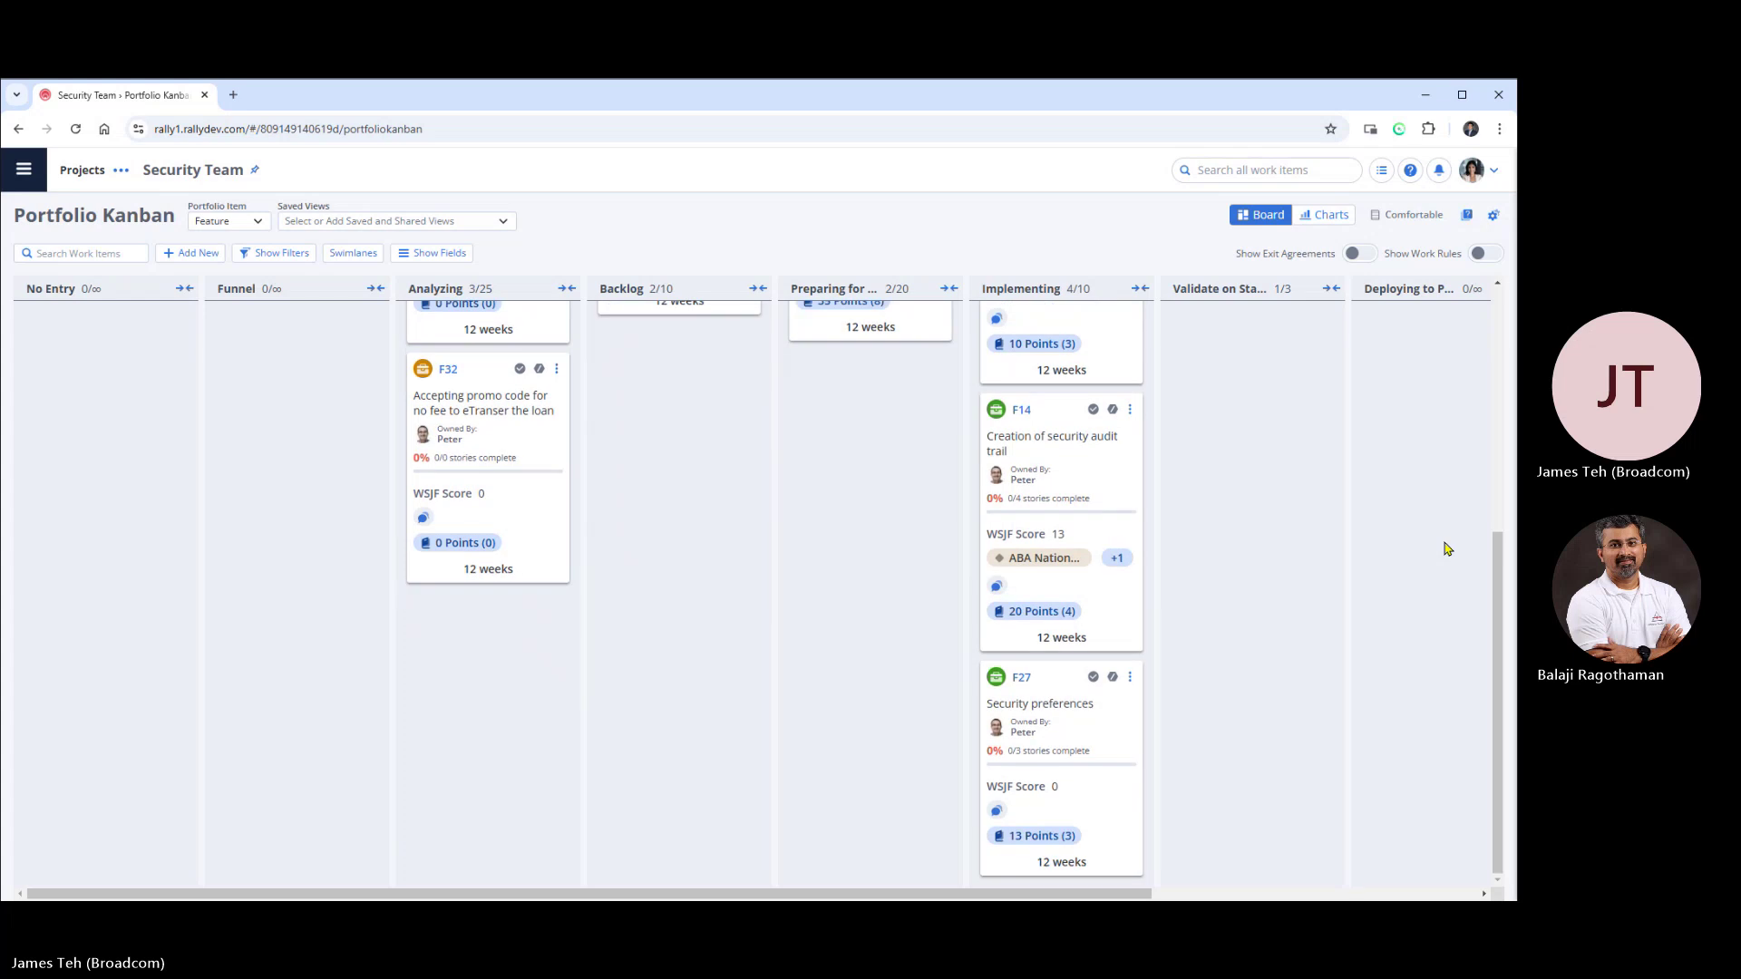
{"action": "scroll", "coordinate": [1447, 548], "scroll_direction": "up", "scroll_amount": 5}
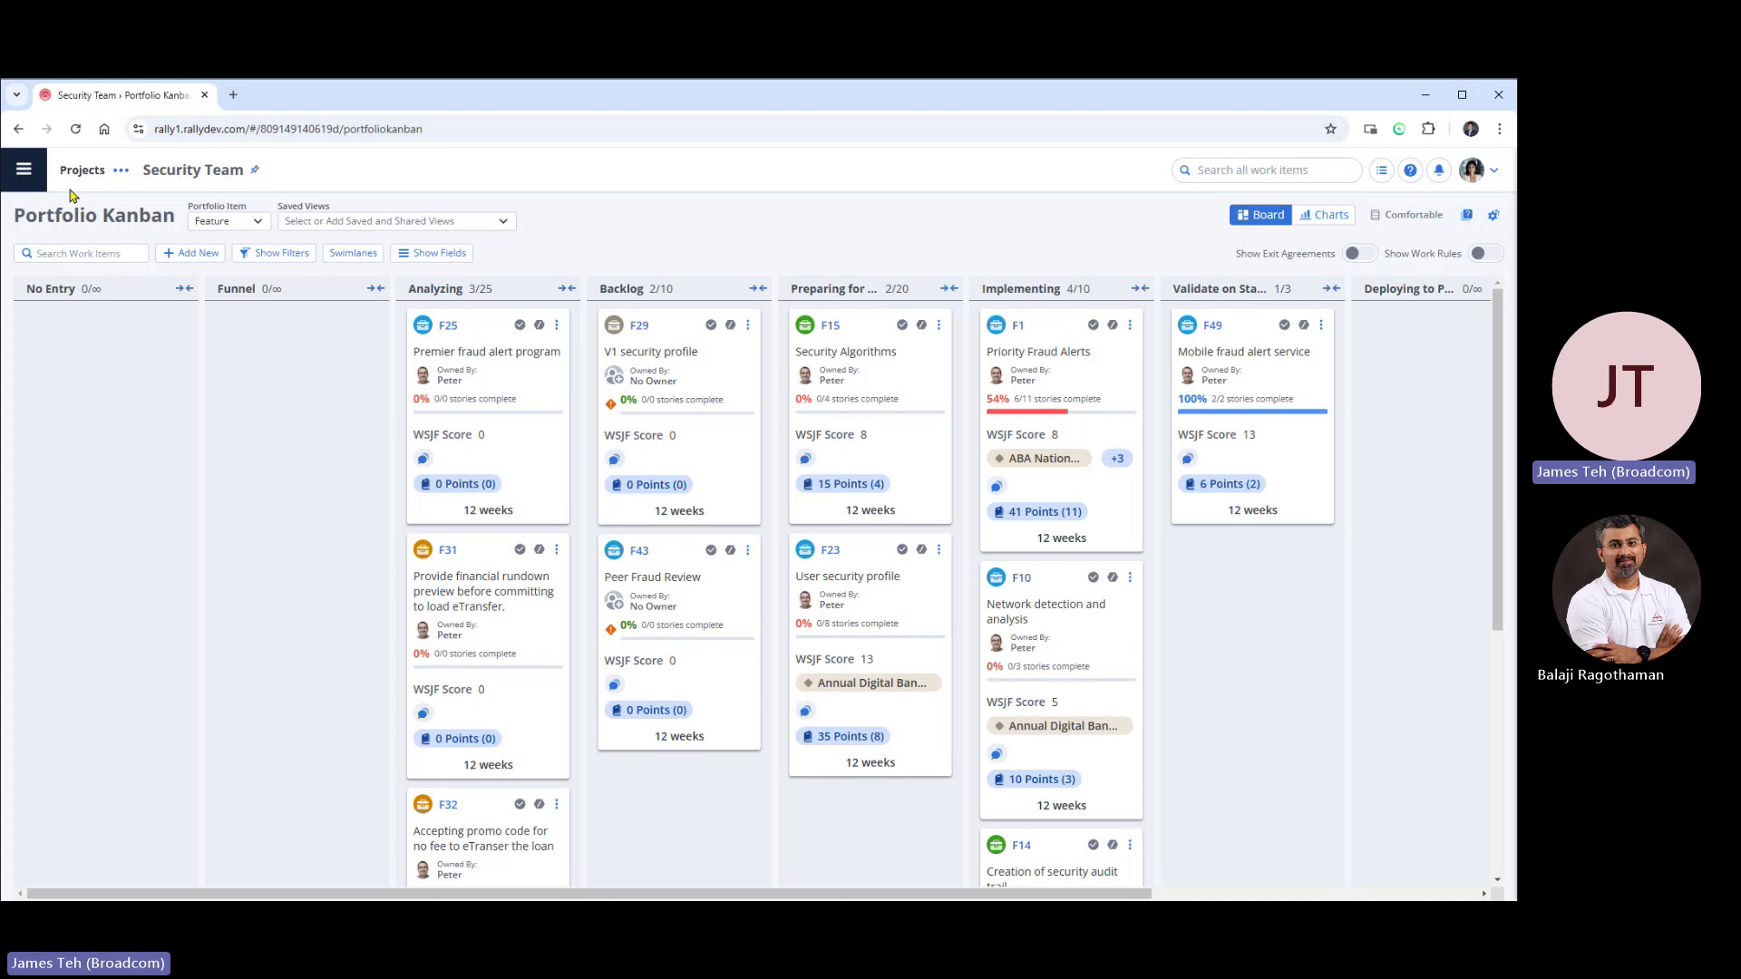
Show the Capacity Planning page and switch its project to Business Bank Engagement Value Stream.
{"action": "left_click", "coordinate": [22, 172]}
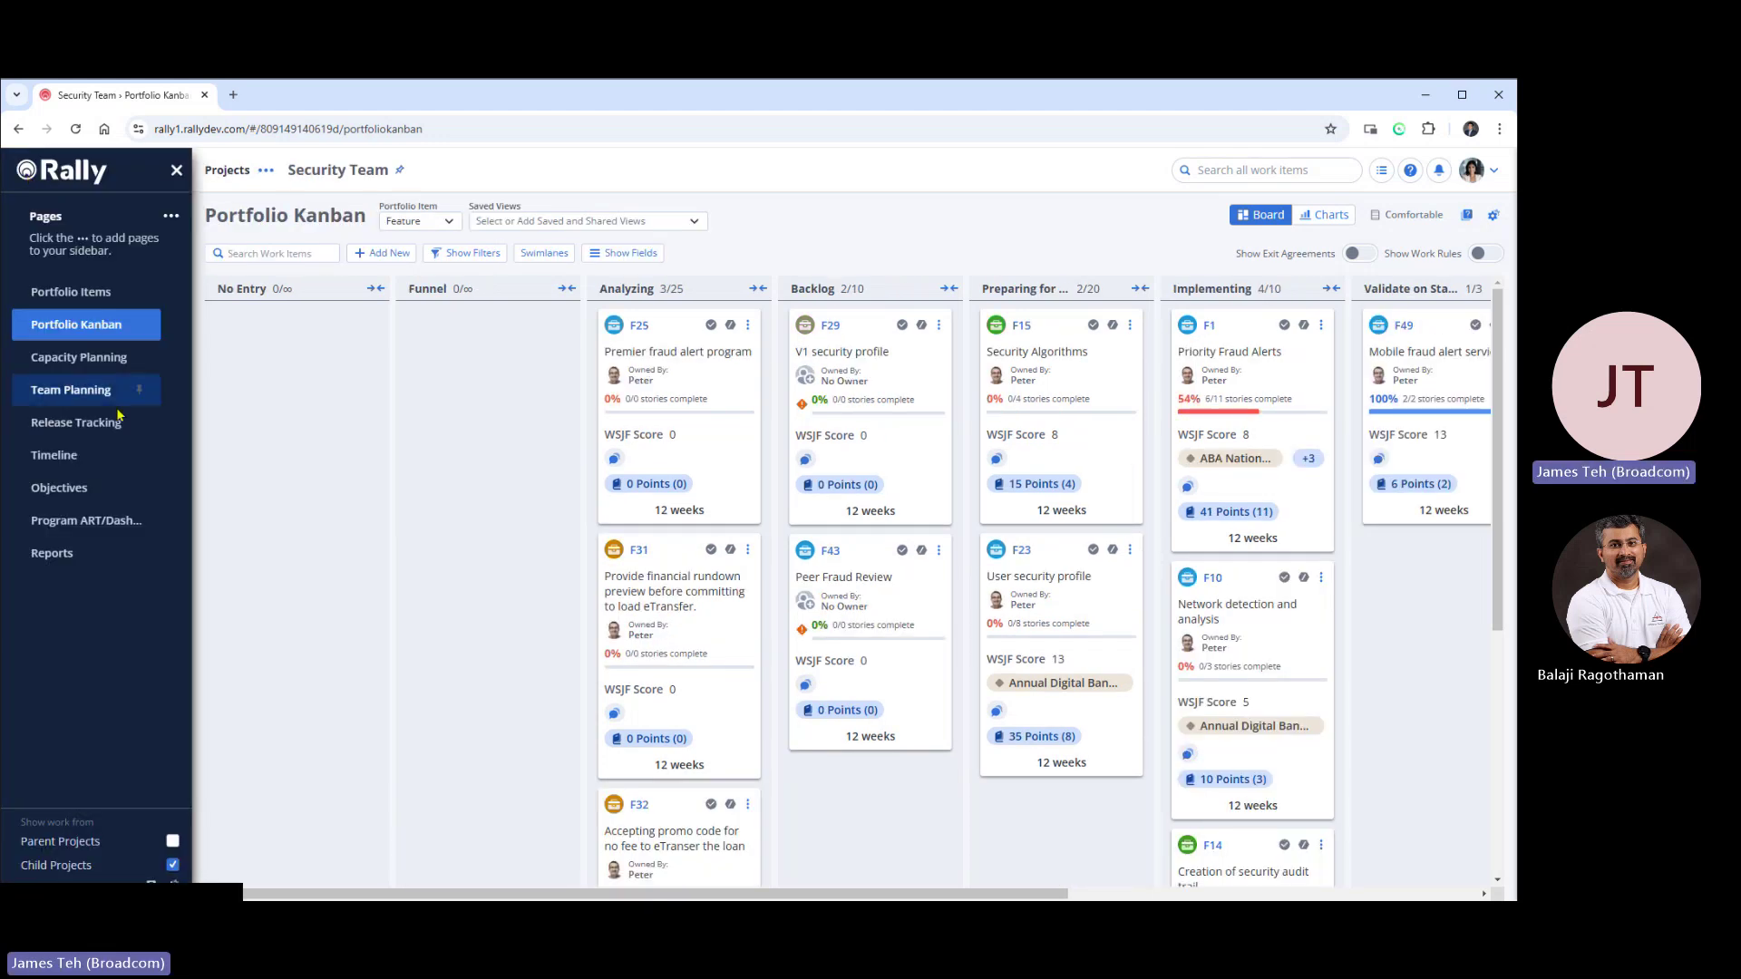
{"action": "left_click", "coordinate": [81, 359]}
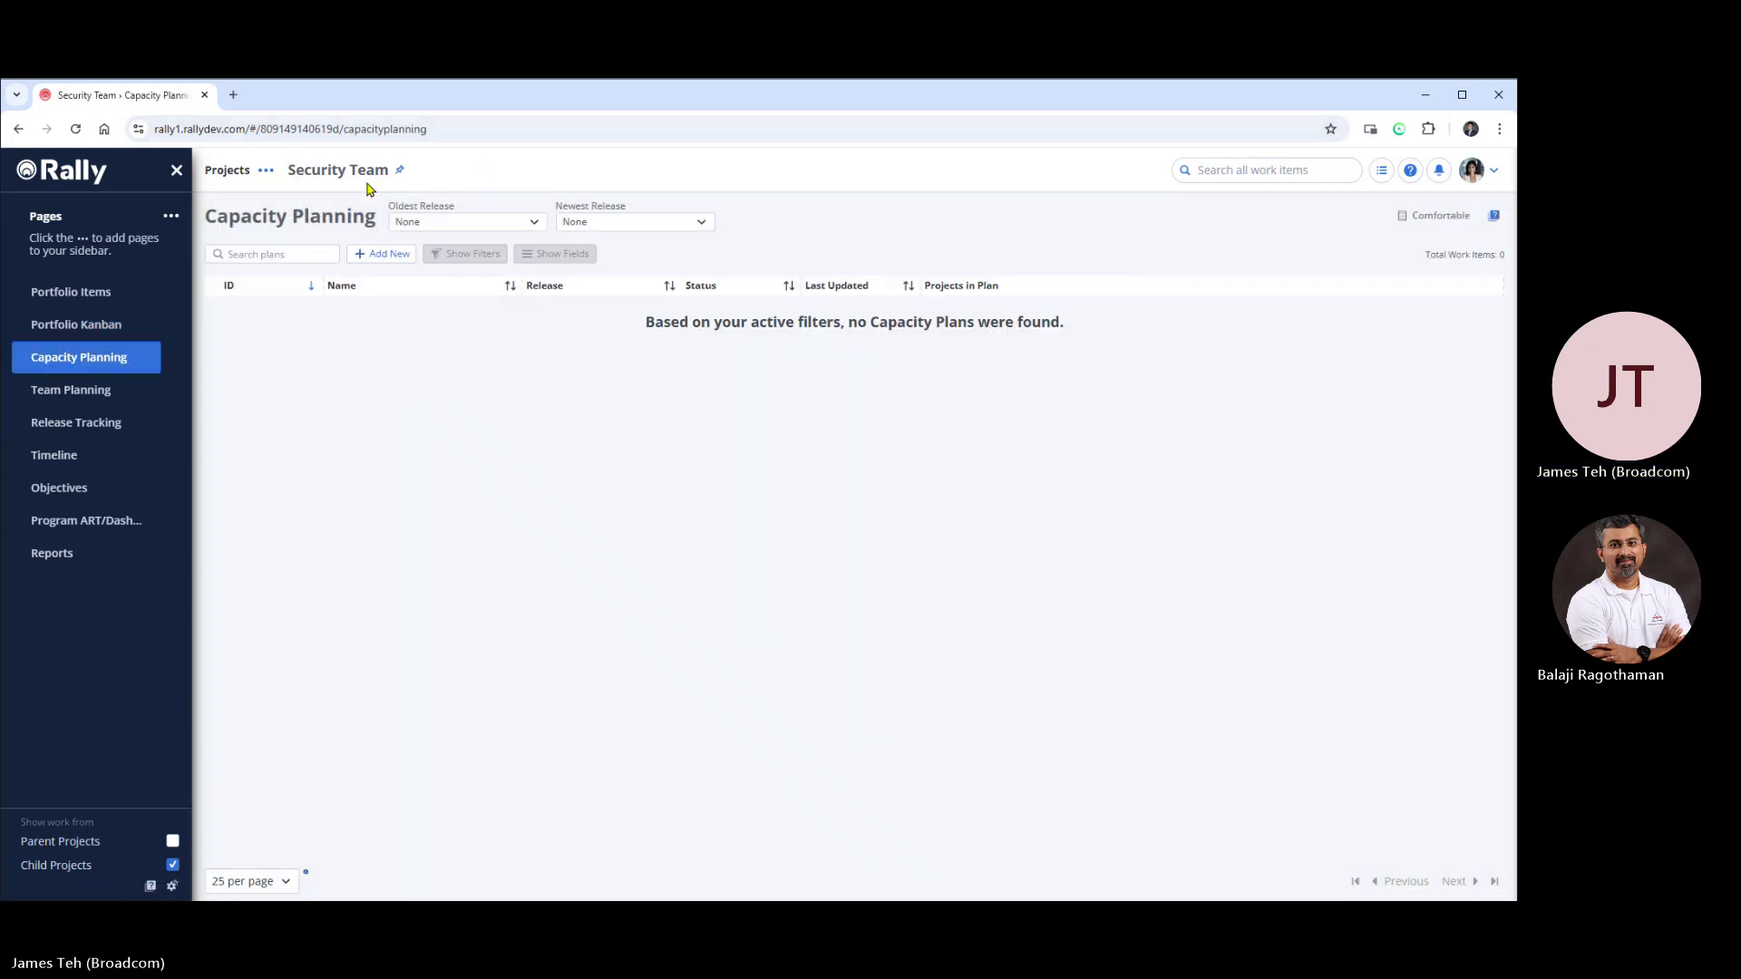
{"action": "left_click", "coordinate": [265, 171]}
{"action": "left_click", "coordinate": [284, 350]}
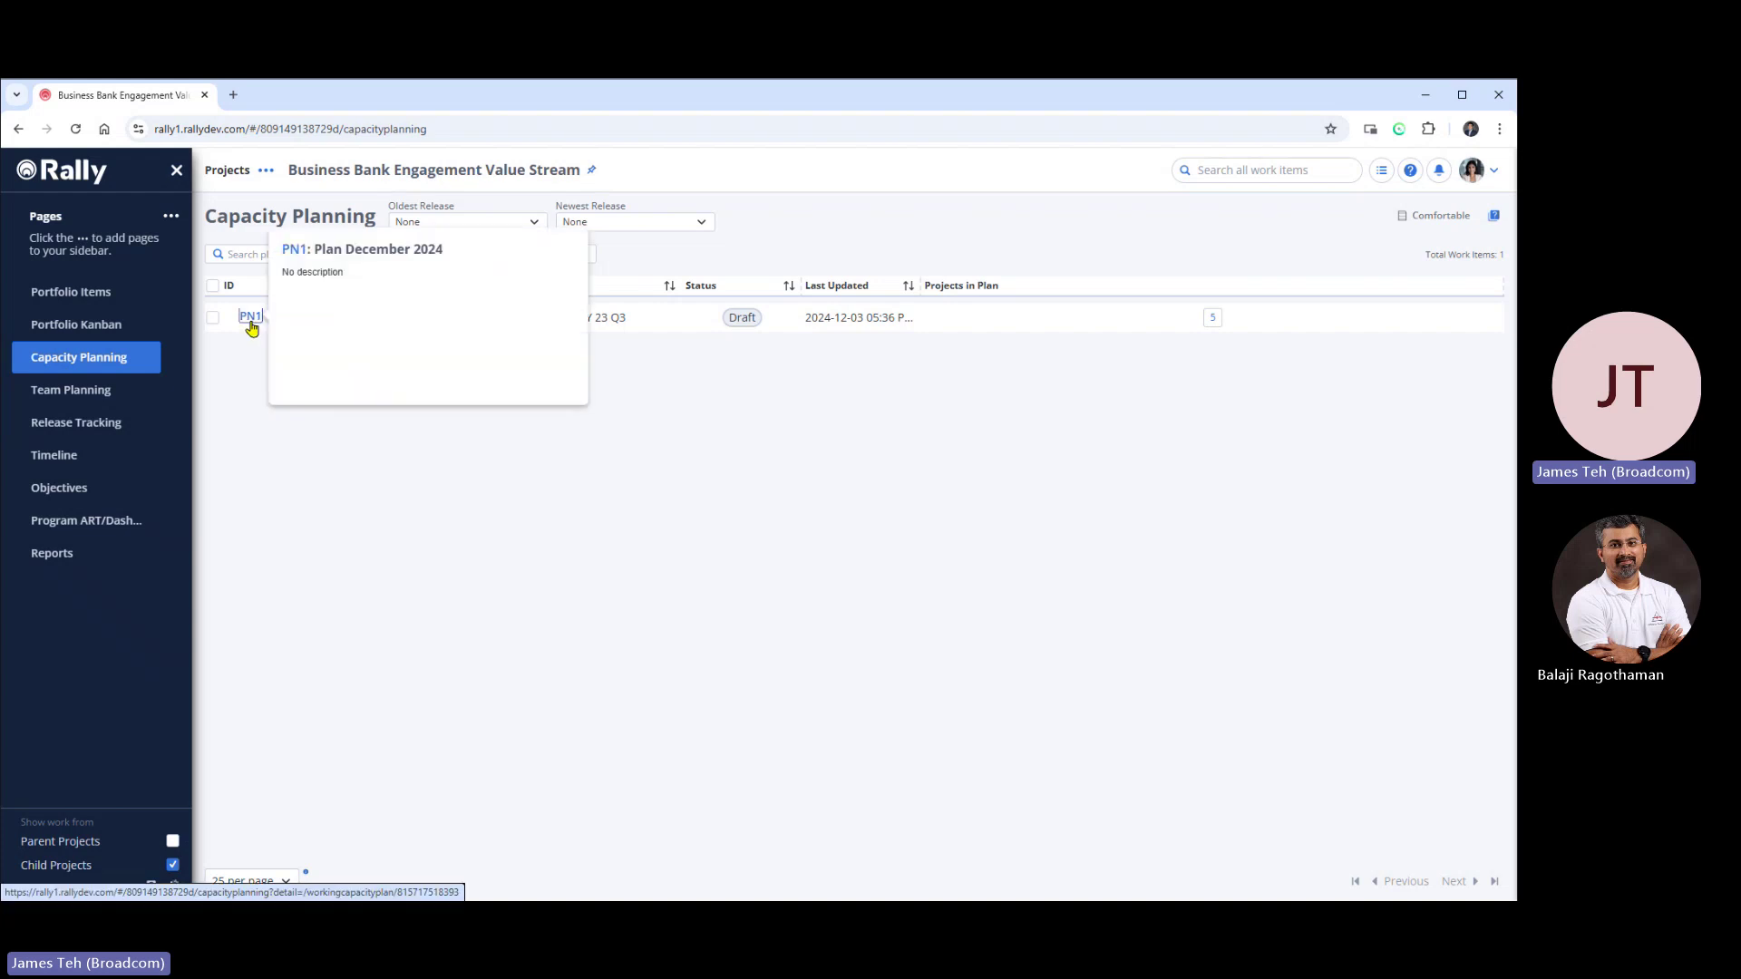
Open the Plan December 2024 capacity plan and examine the API Team's capacity bar and the Architecture Team's feature alert.
{"action": "left_click", "coordinate": [251, 322]}
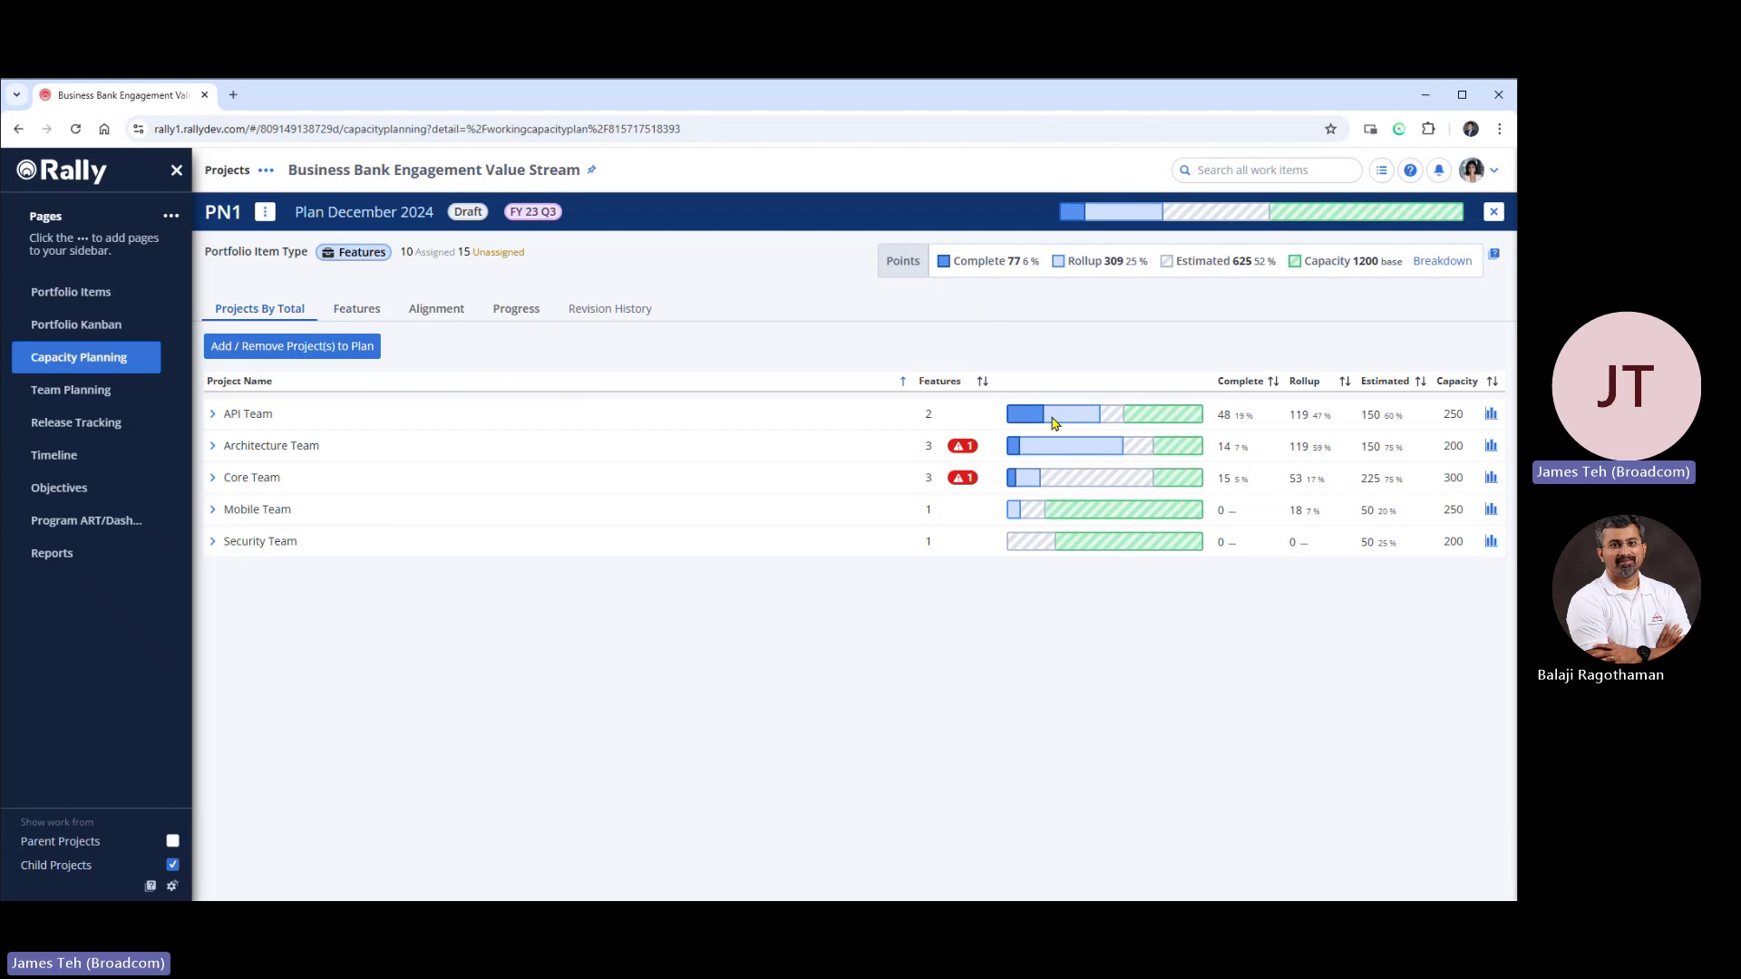
{"action": "mouse_move", "coordinate": [1069, 422]}
{"action": "mouse_move", "coordinate": [968, 450]}
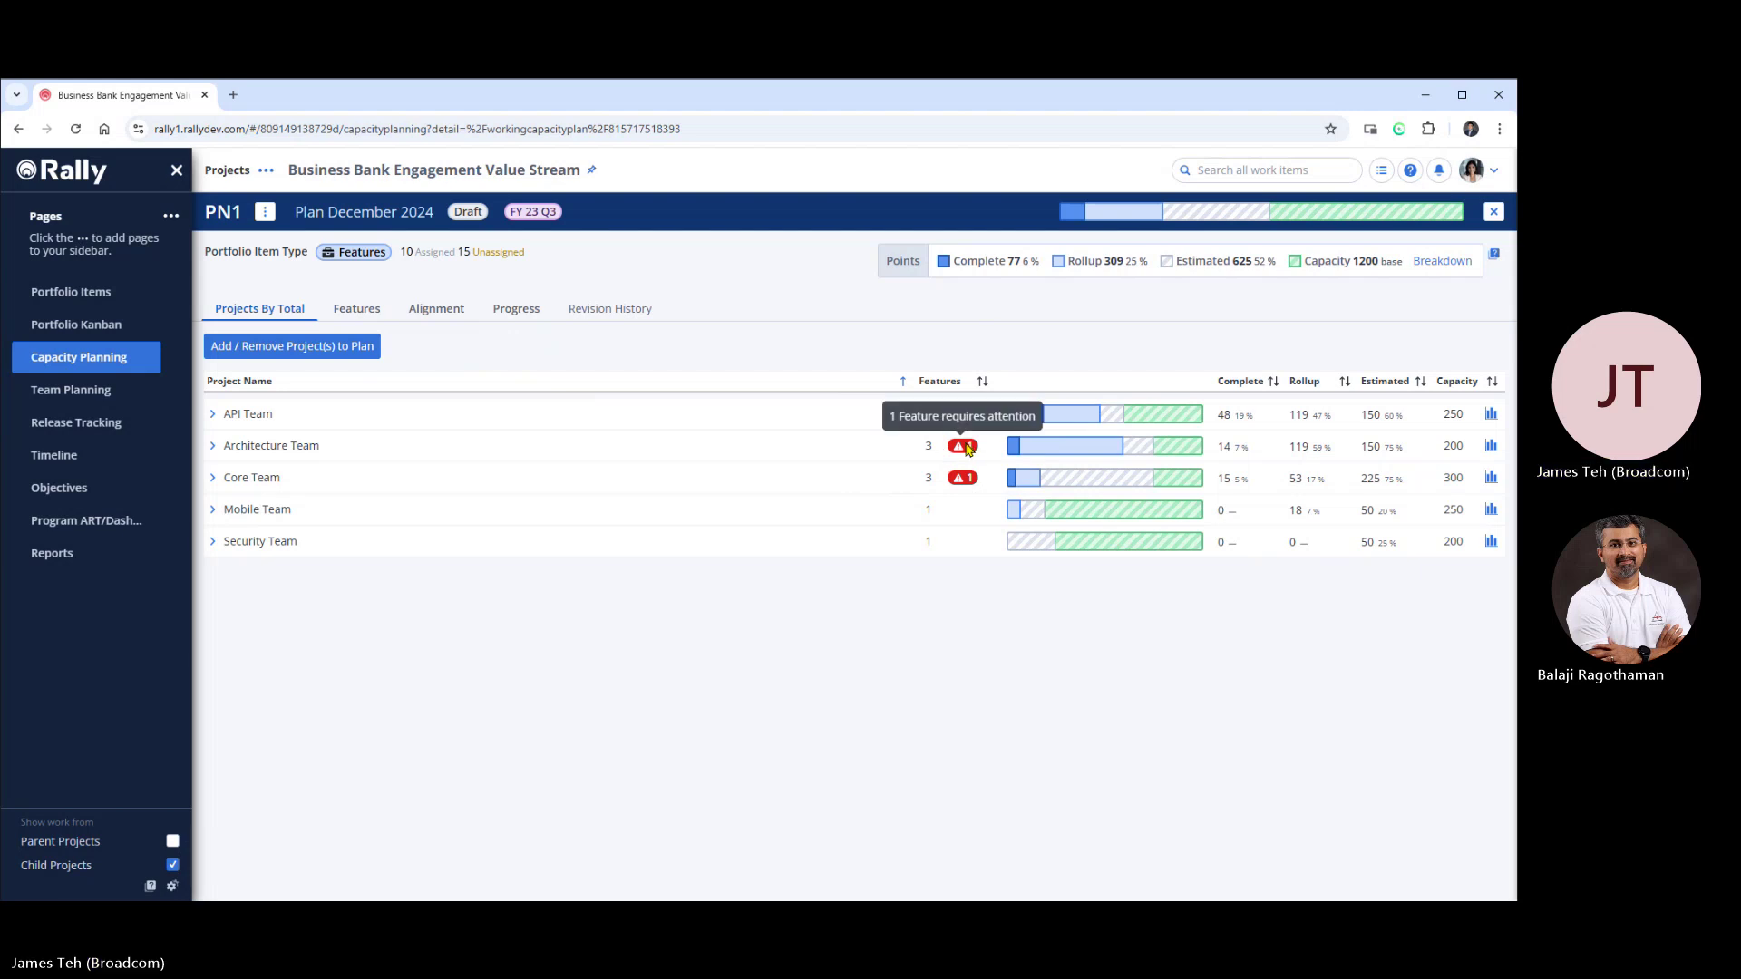
Inspect the Architecture Team's planned features, including the points for Integrate with PayPal, and check the Mobile Team's capacity breakdown.
{"action": "left_click", "coordinate": [211, 446]}
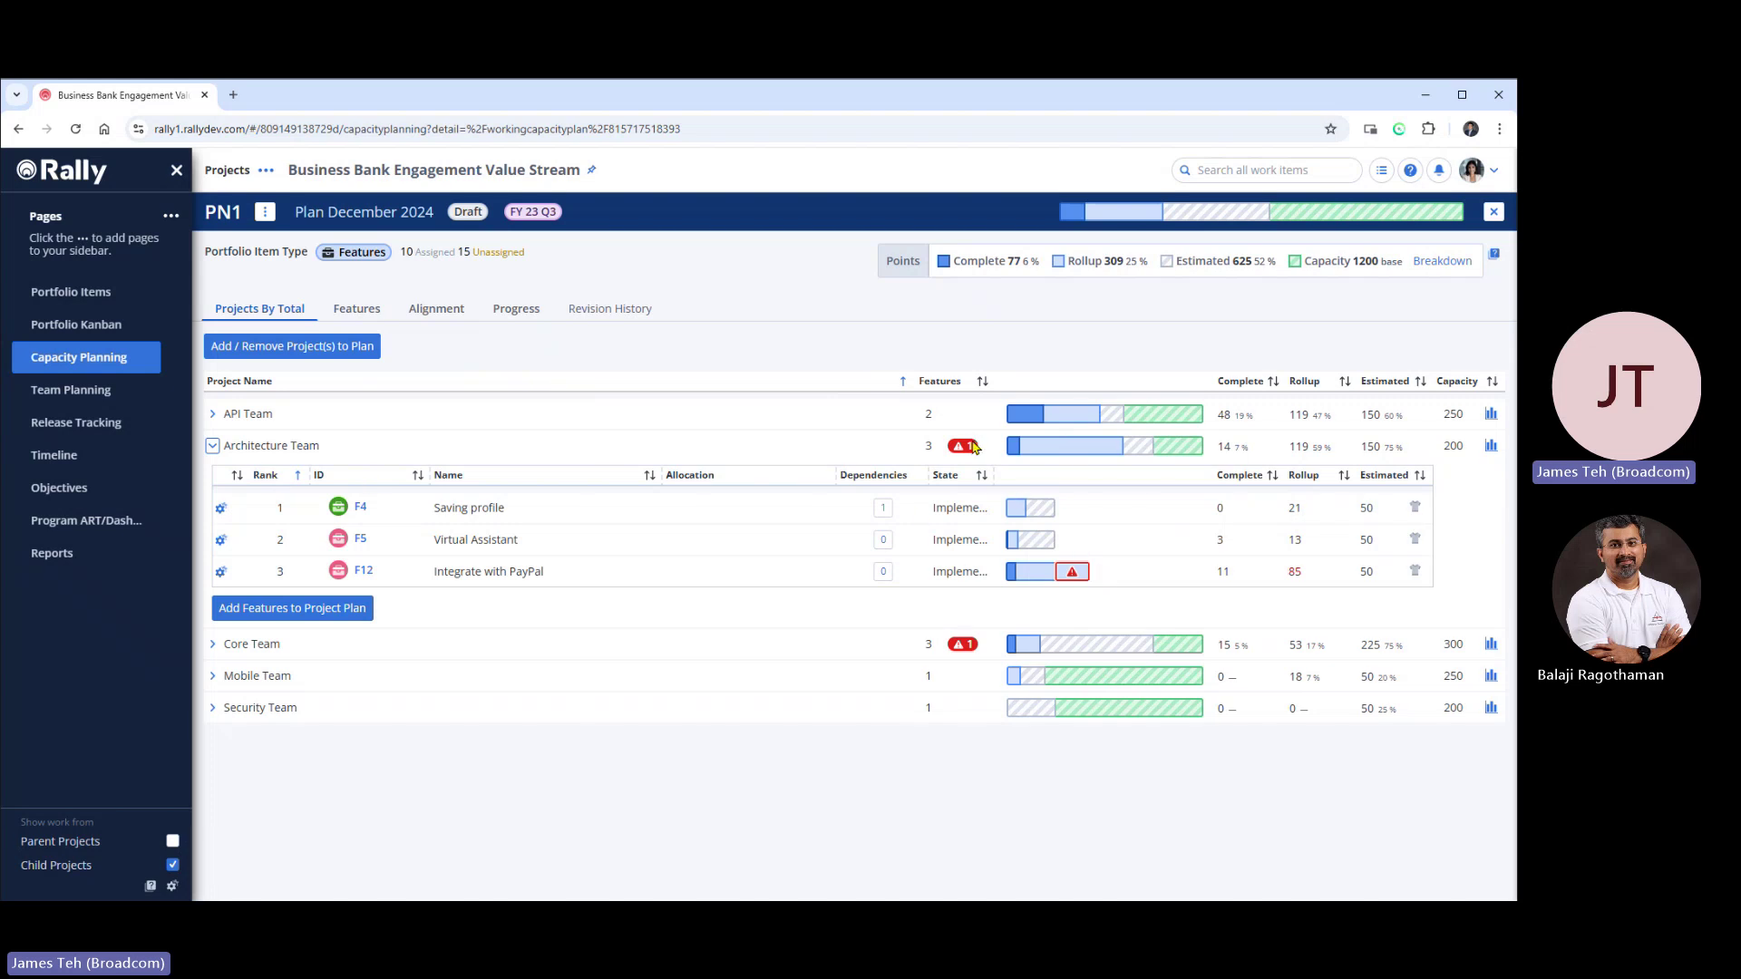
{"action": "mouse_move", "coordinate": [964, 454]}
{"action": "mouse_move", "coordinate": [1071, 583]}
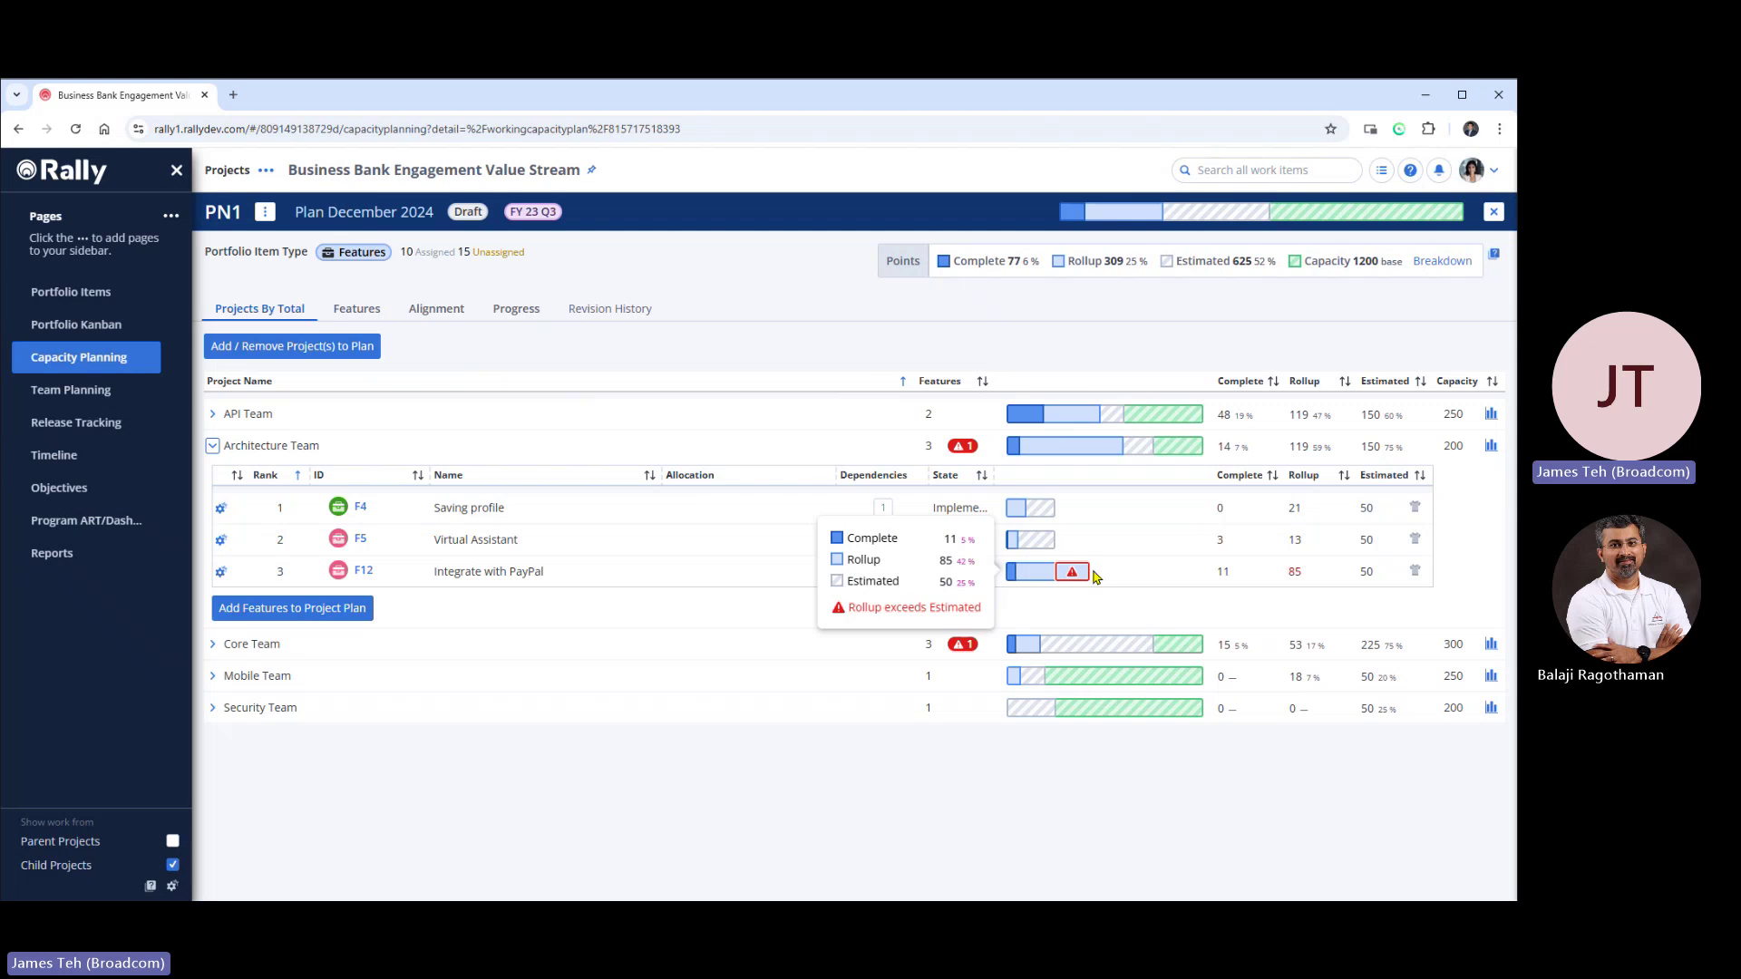
{"action": "left_click", "coordinate": [1369, 573]}
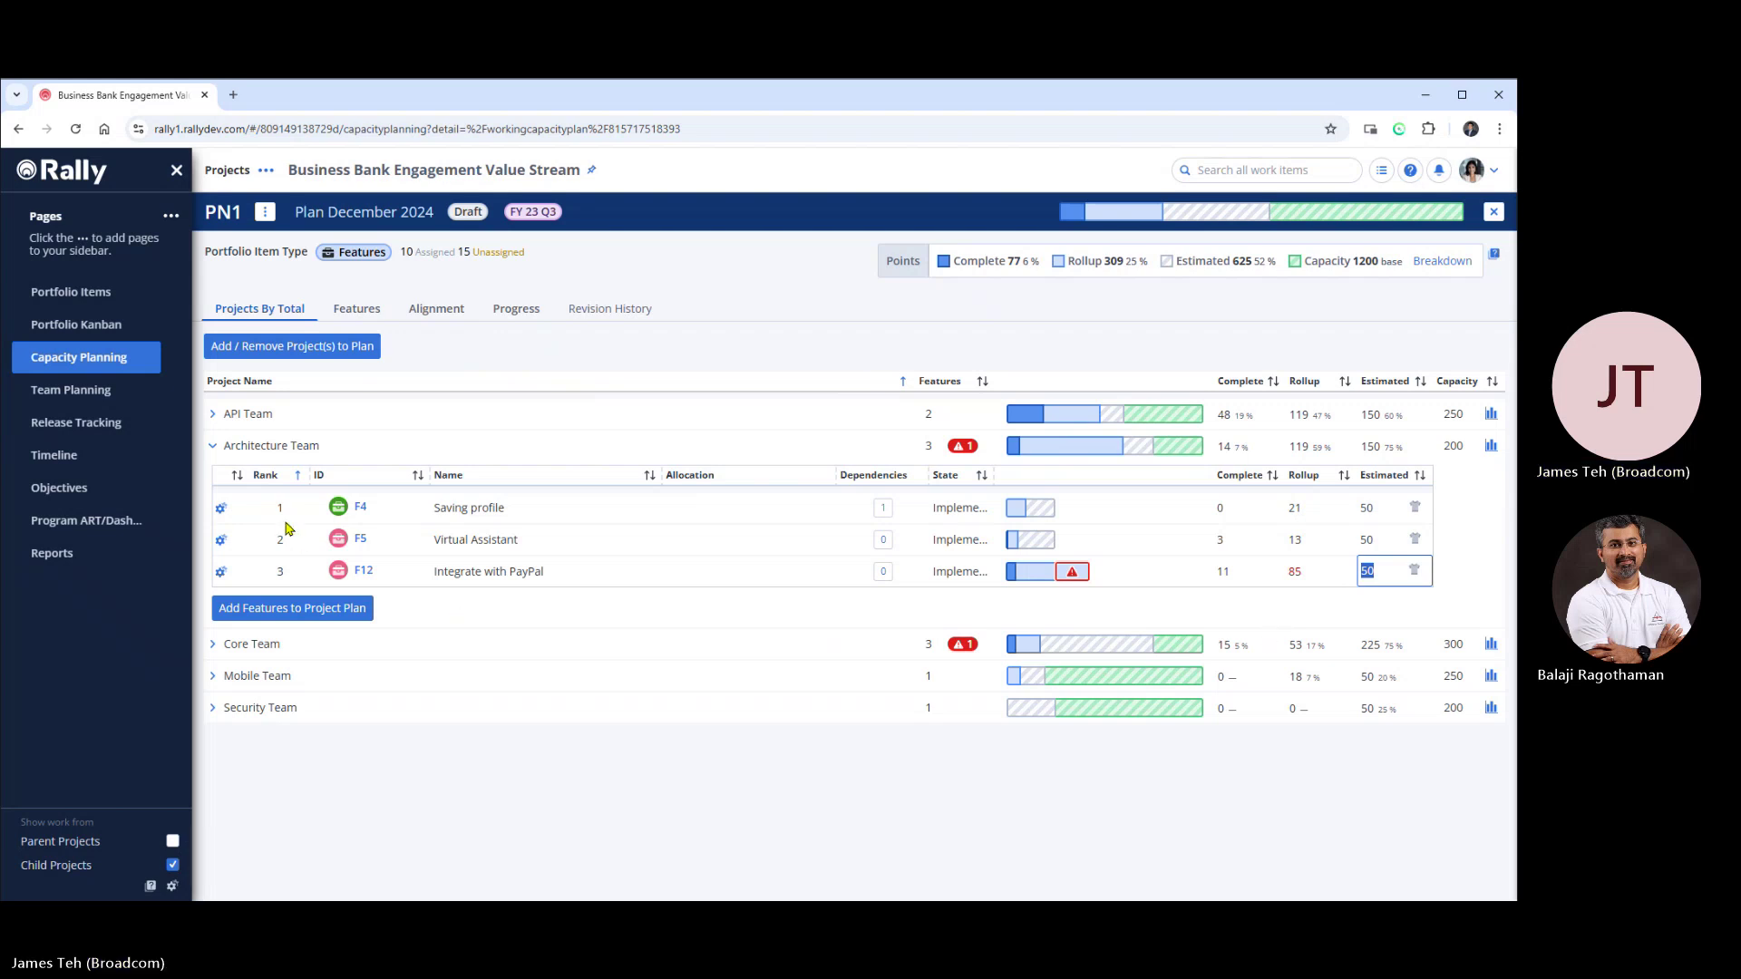
{"action": "left_click", "coordinate": [227, 445]}
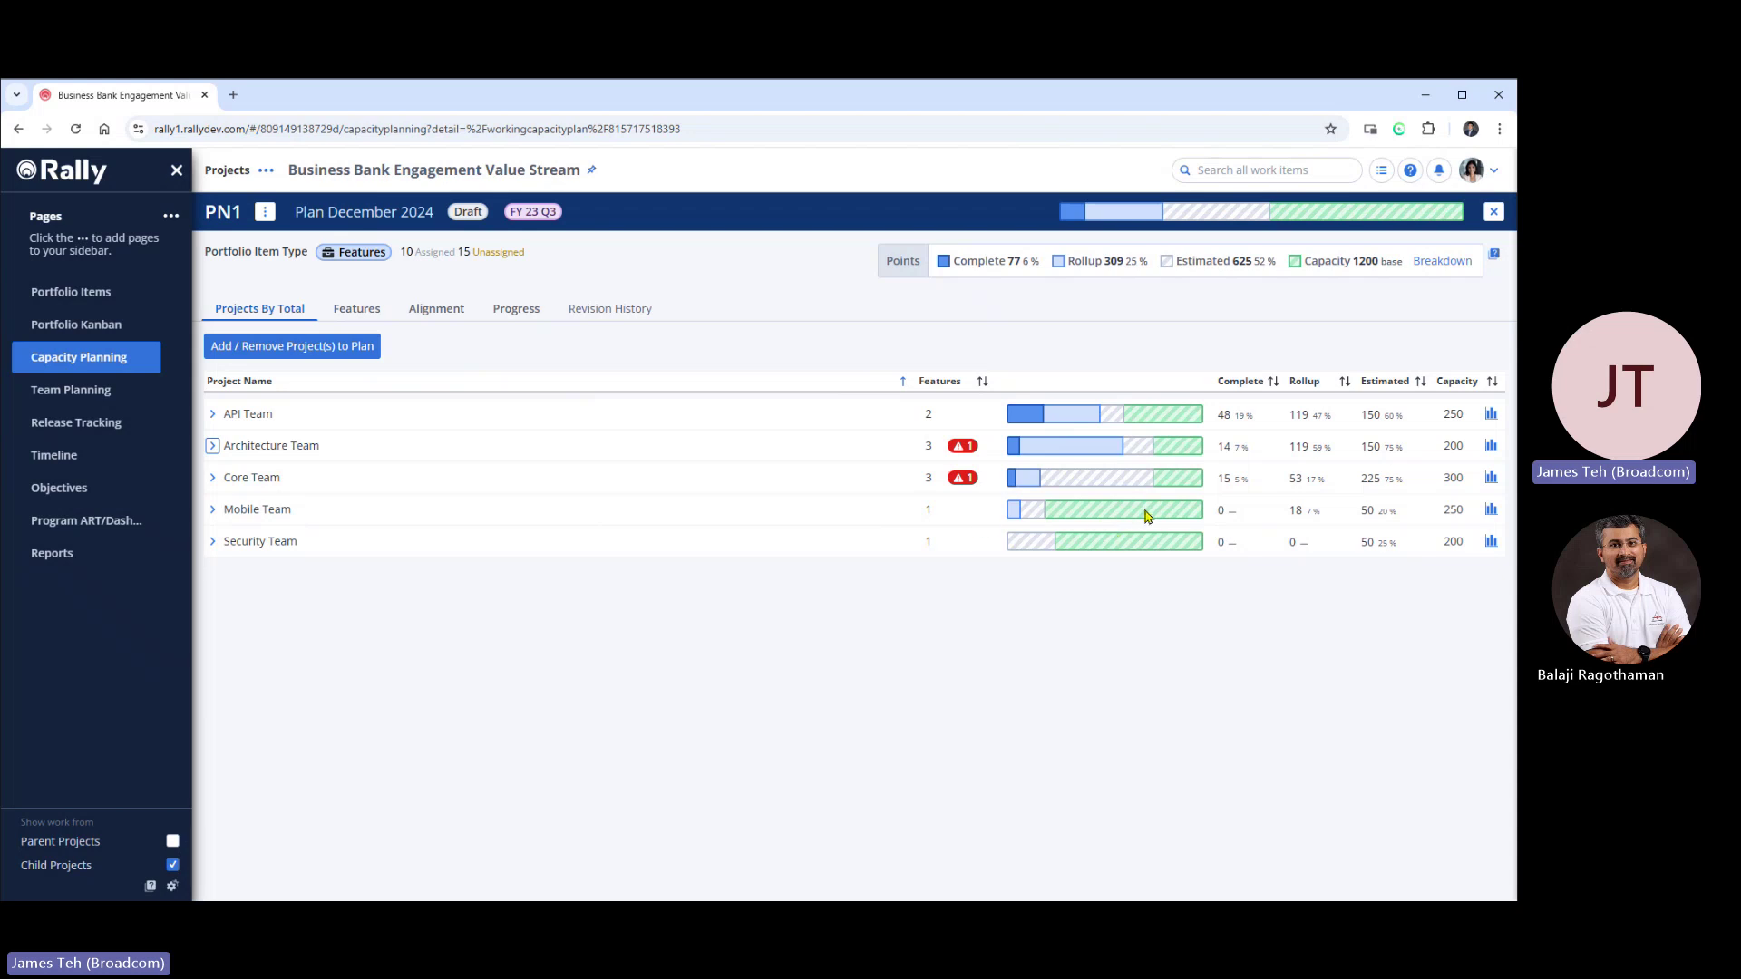
{"action": "mouse_move", "coordinate": [1146, 517]}
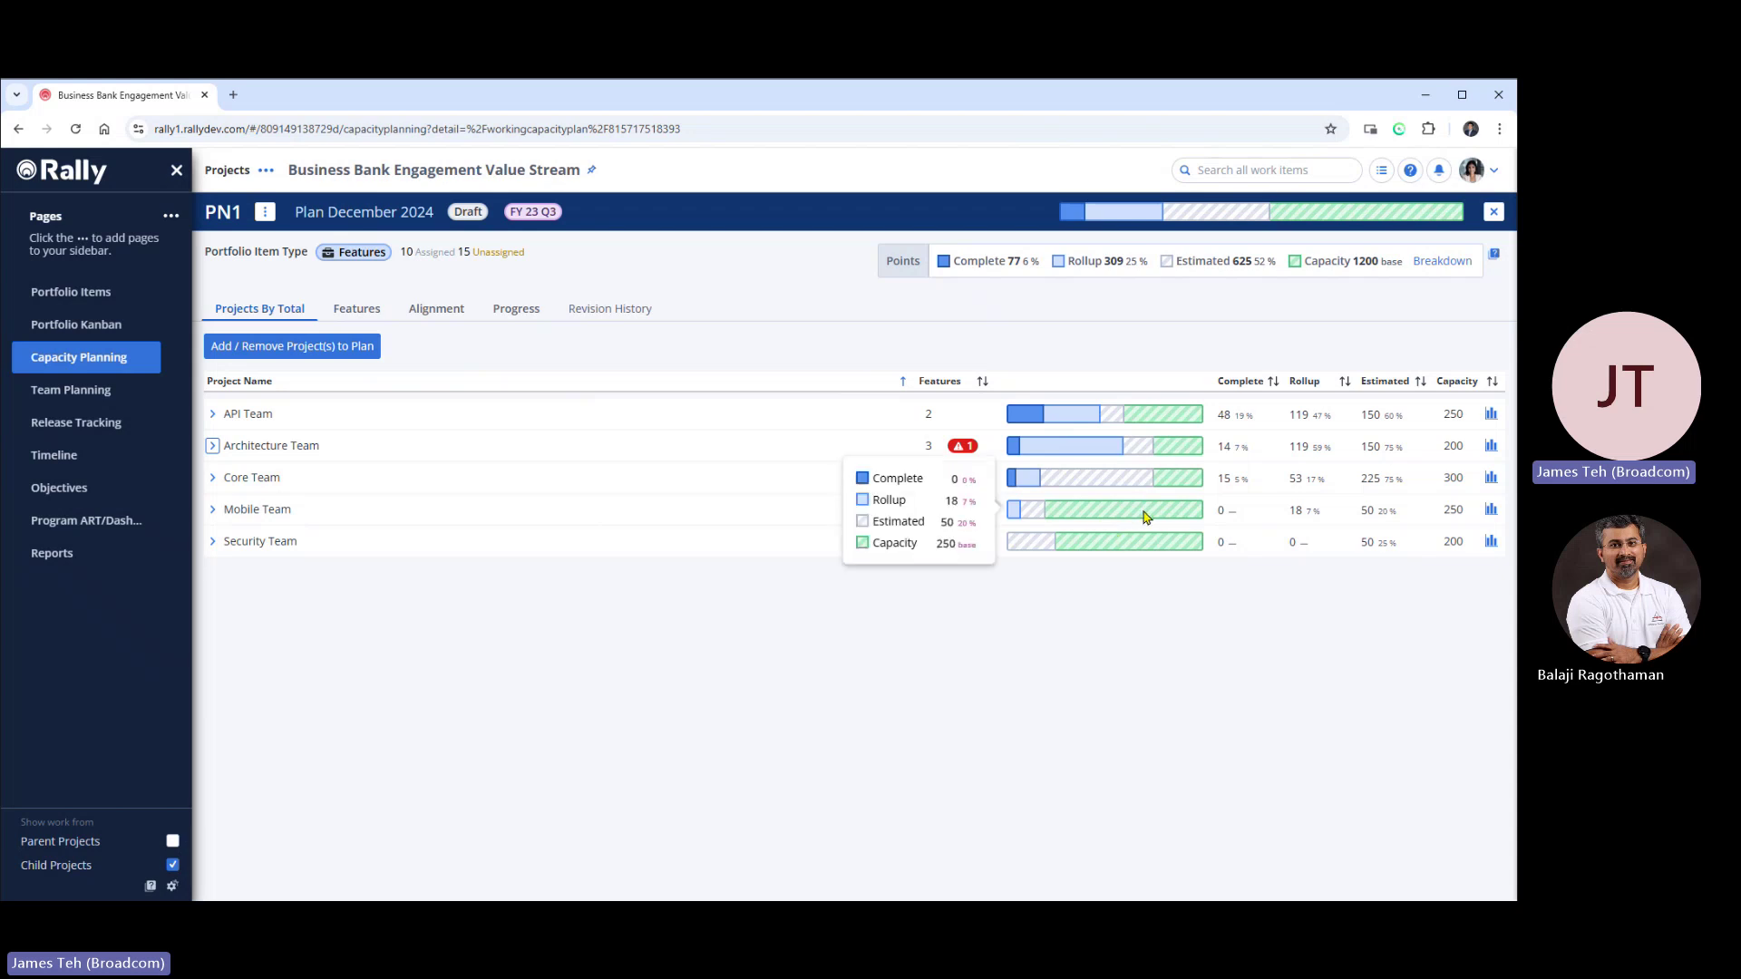
Add the WSJF Score field to the plan's feature list and sort the features by it in descending order.
{"action": "left_click", "coordinate": [356, 310]}
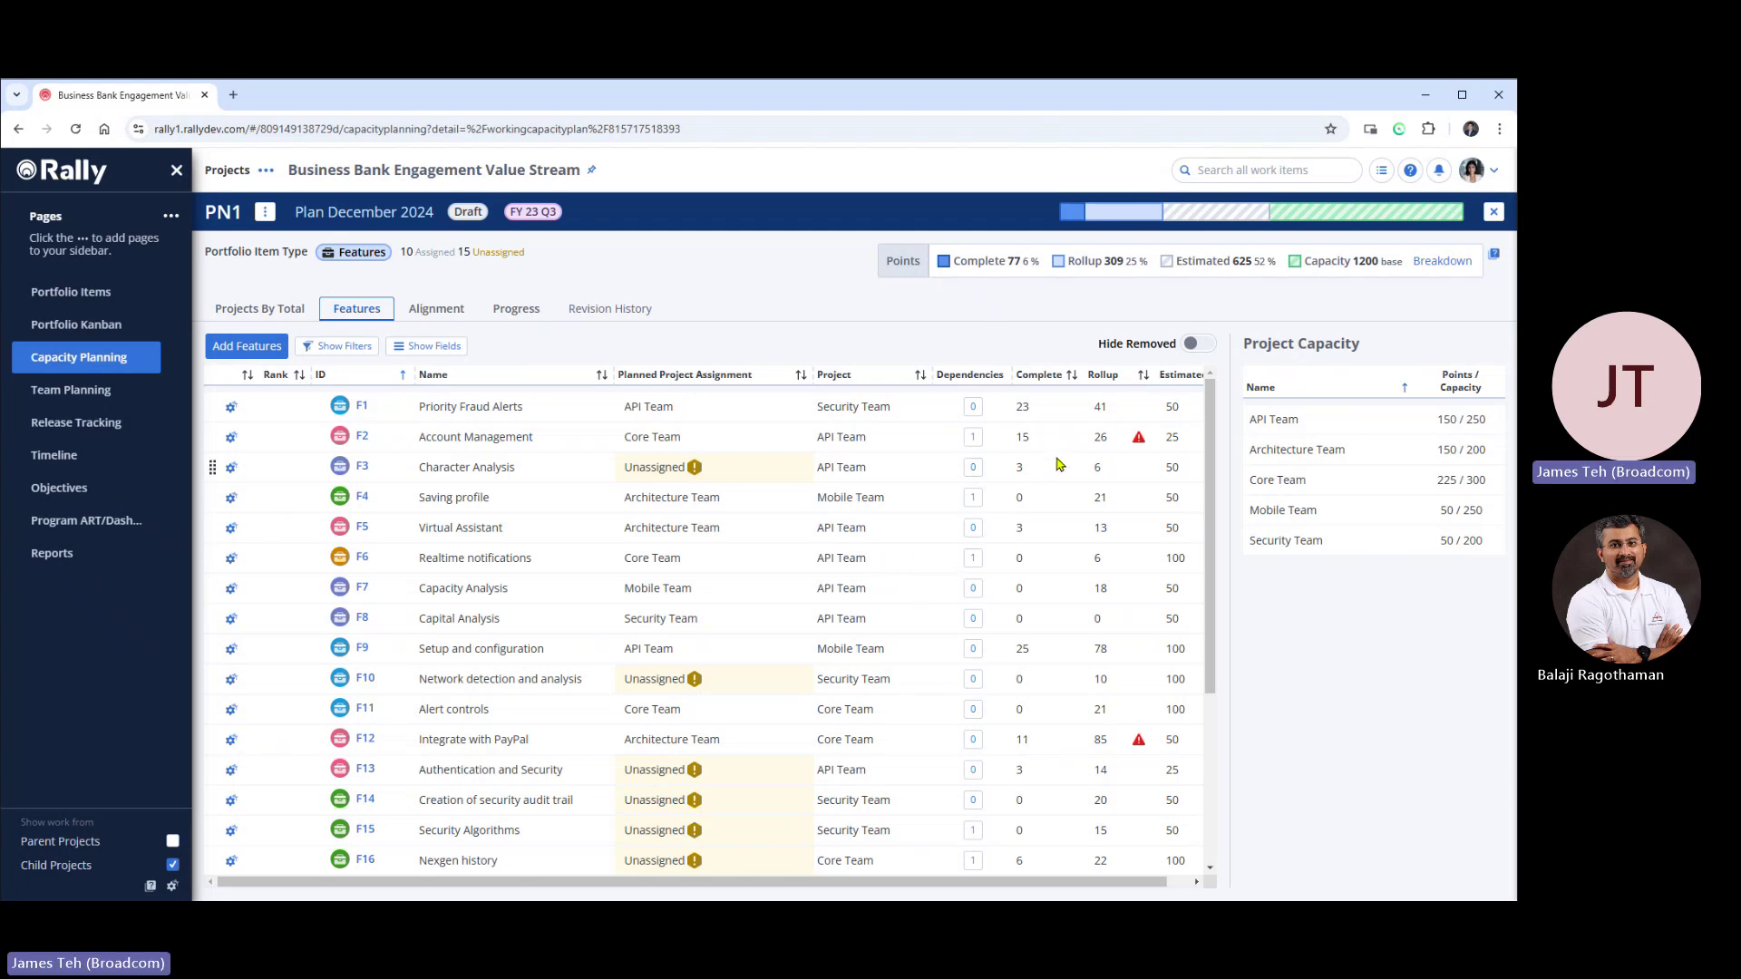
{"action": "left_click", "coordinate": [1127, 887]}
{"action": "left_click", "coordinate": [424, 354]}
{"action": "scroll", "coordinate": [503, 467], "scroll_direction": "down", "scroll_amount": 6}
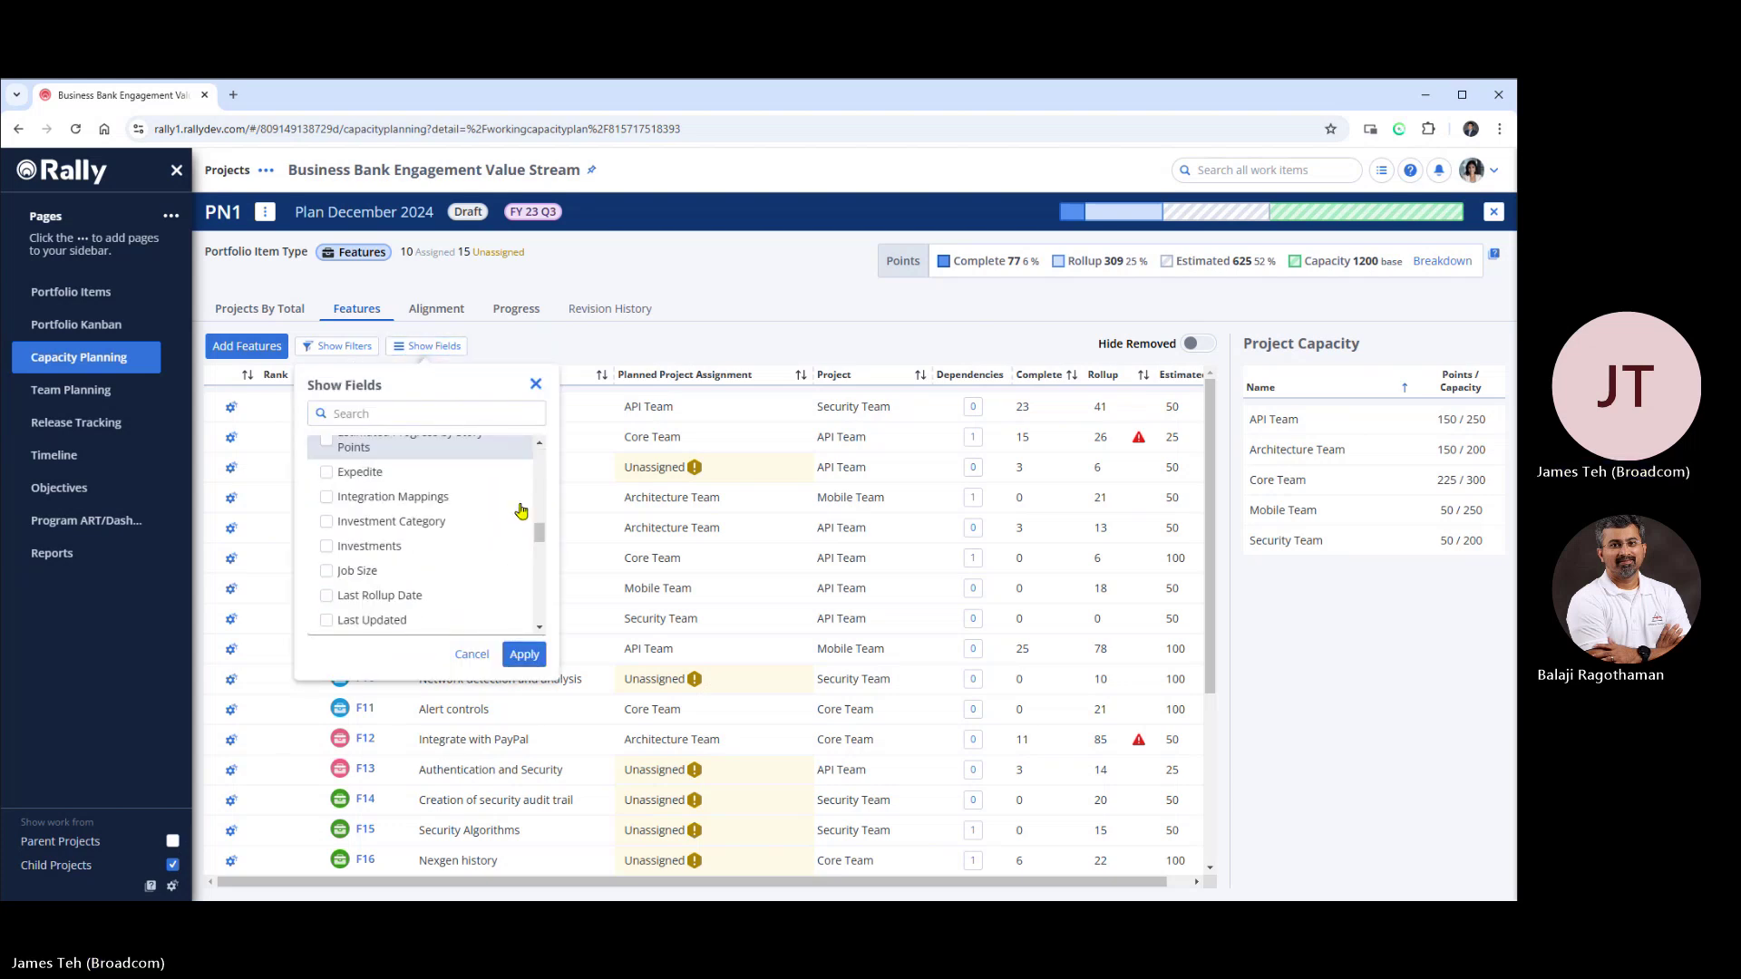
{"action": "scroll", "coordinate": [521, 510], "scroll_direction": "down", "scroll_amount": 10}
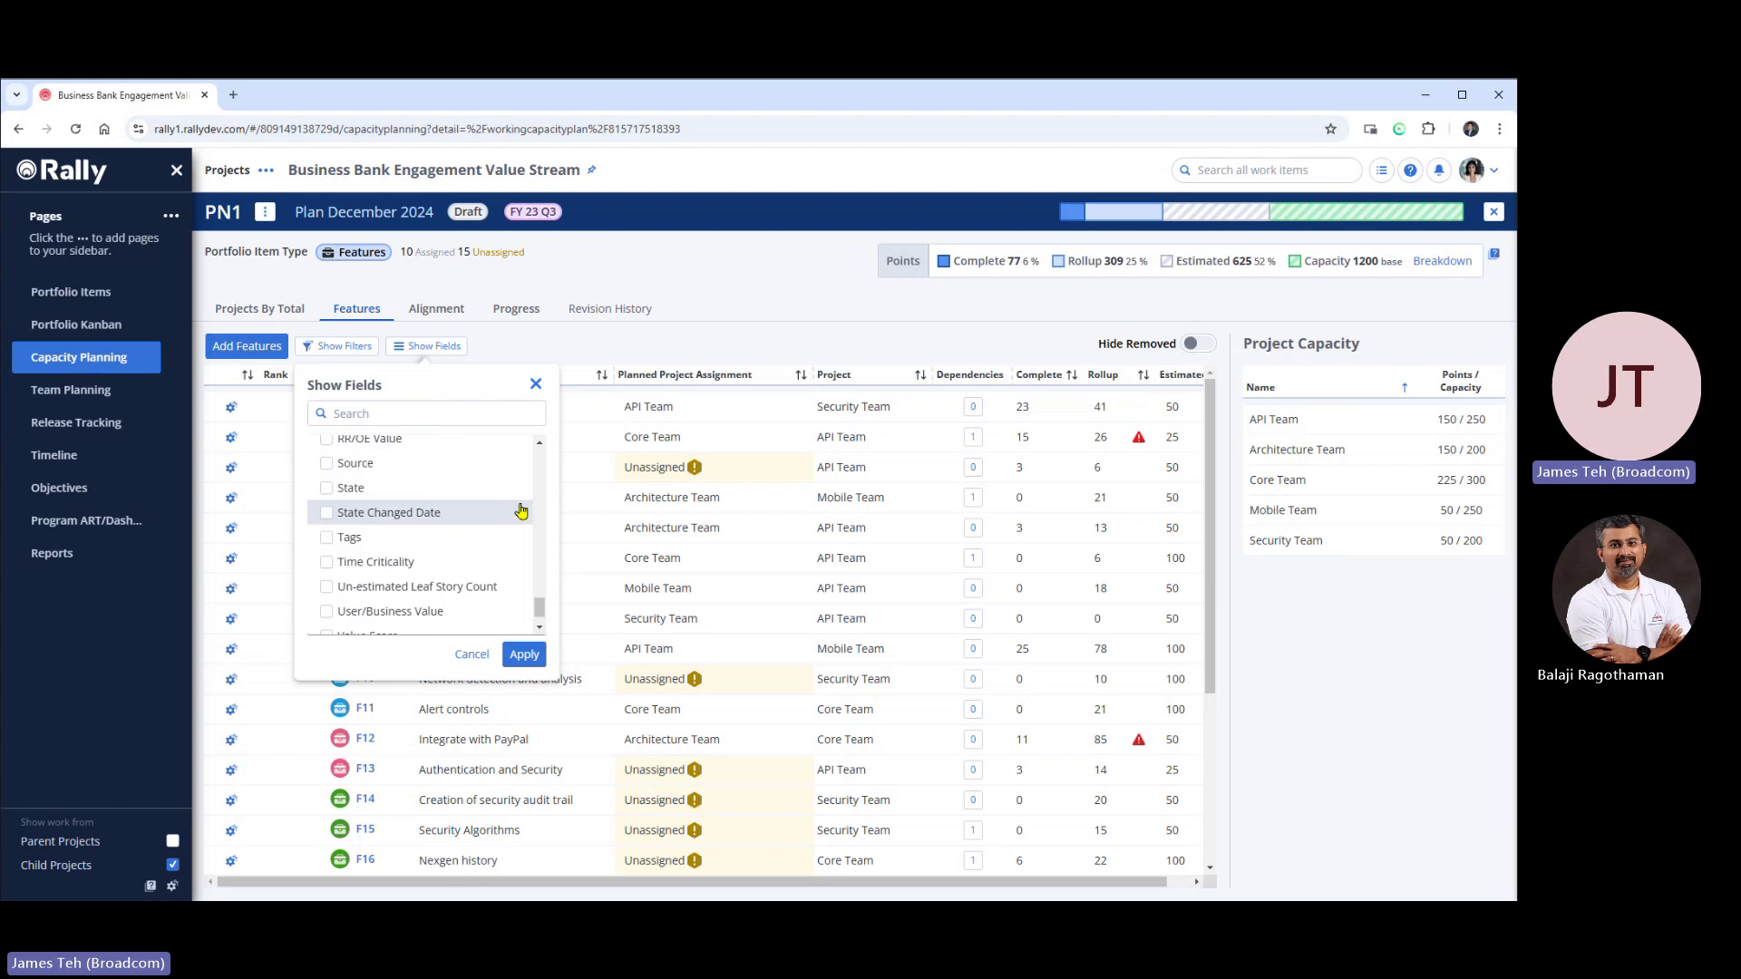
{"action": "scroll", "coordinate": [521, 511], "scroll_direction": "down", "scroll_amount": 2}
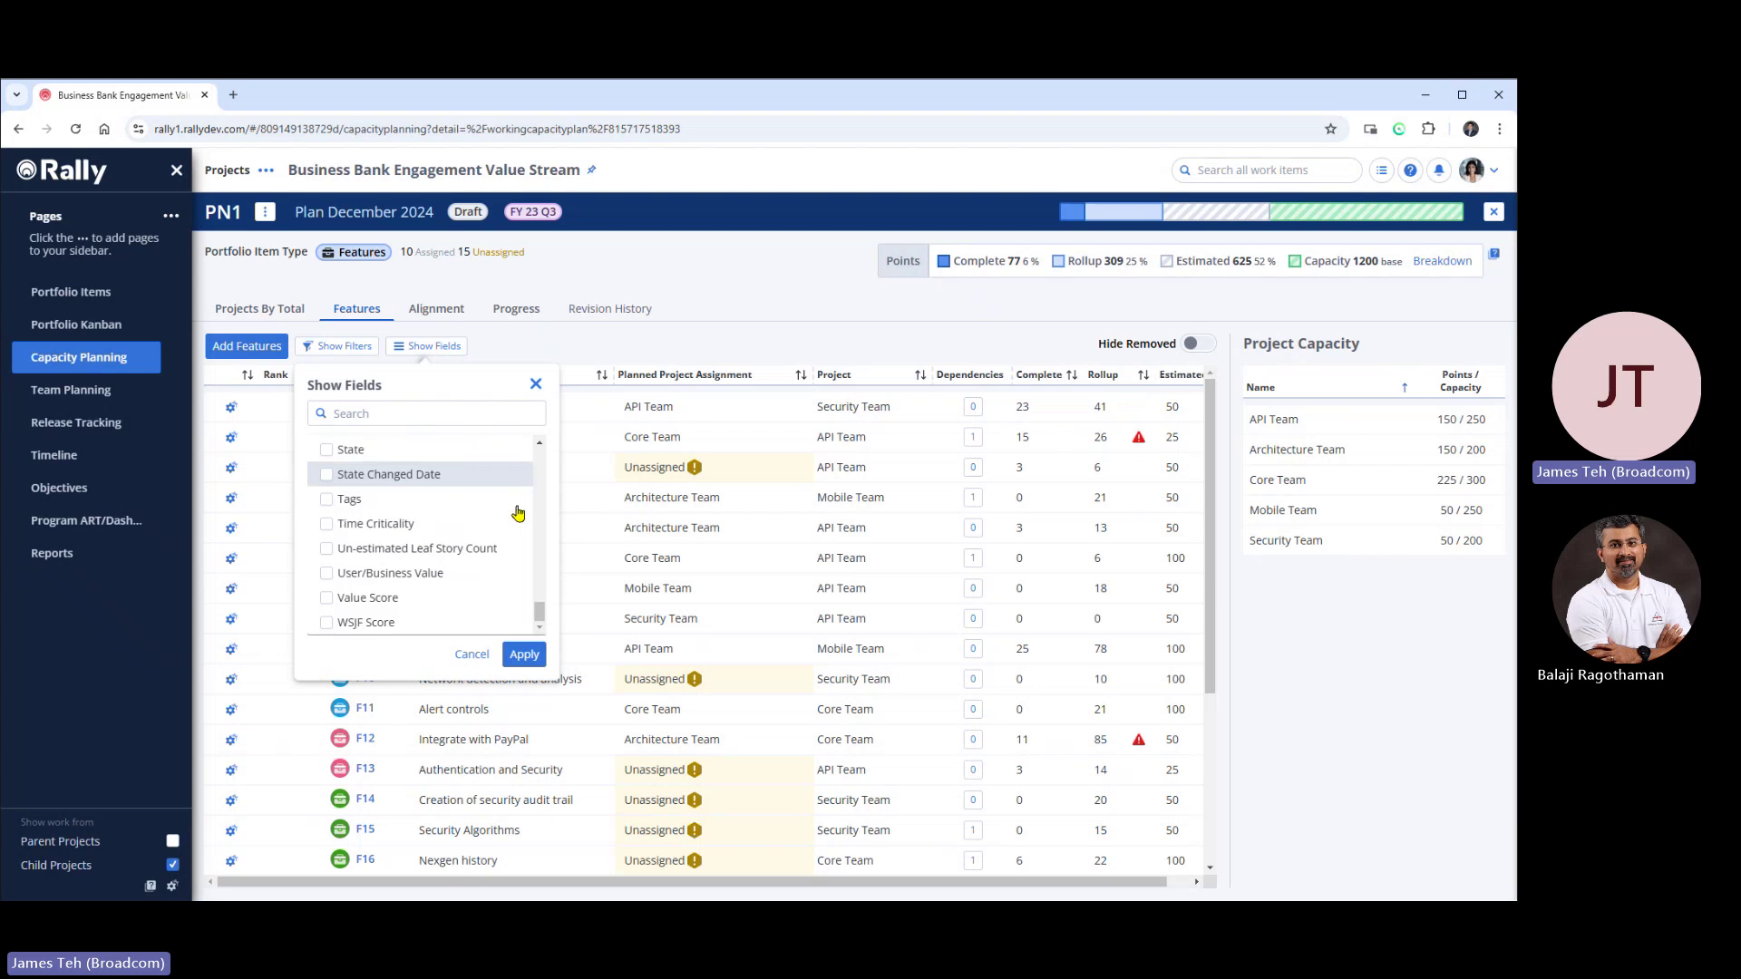
{"action": "left_click", "coordinate": [327, 625]}
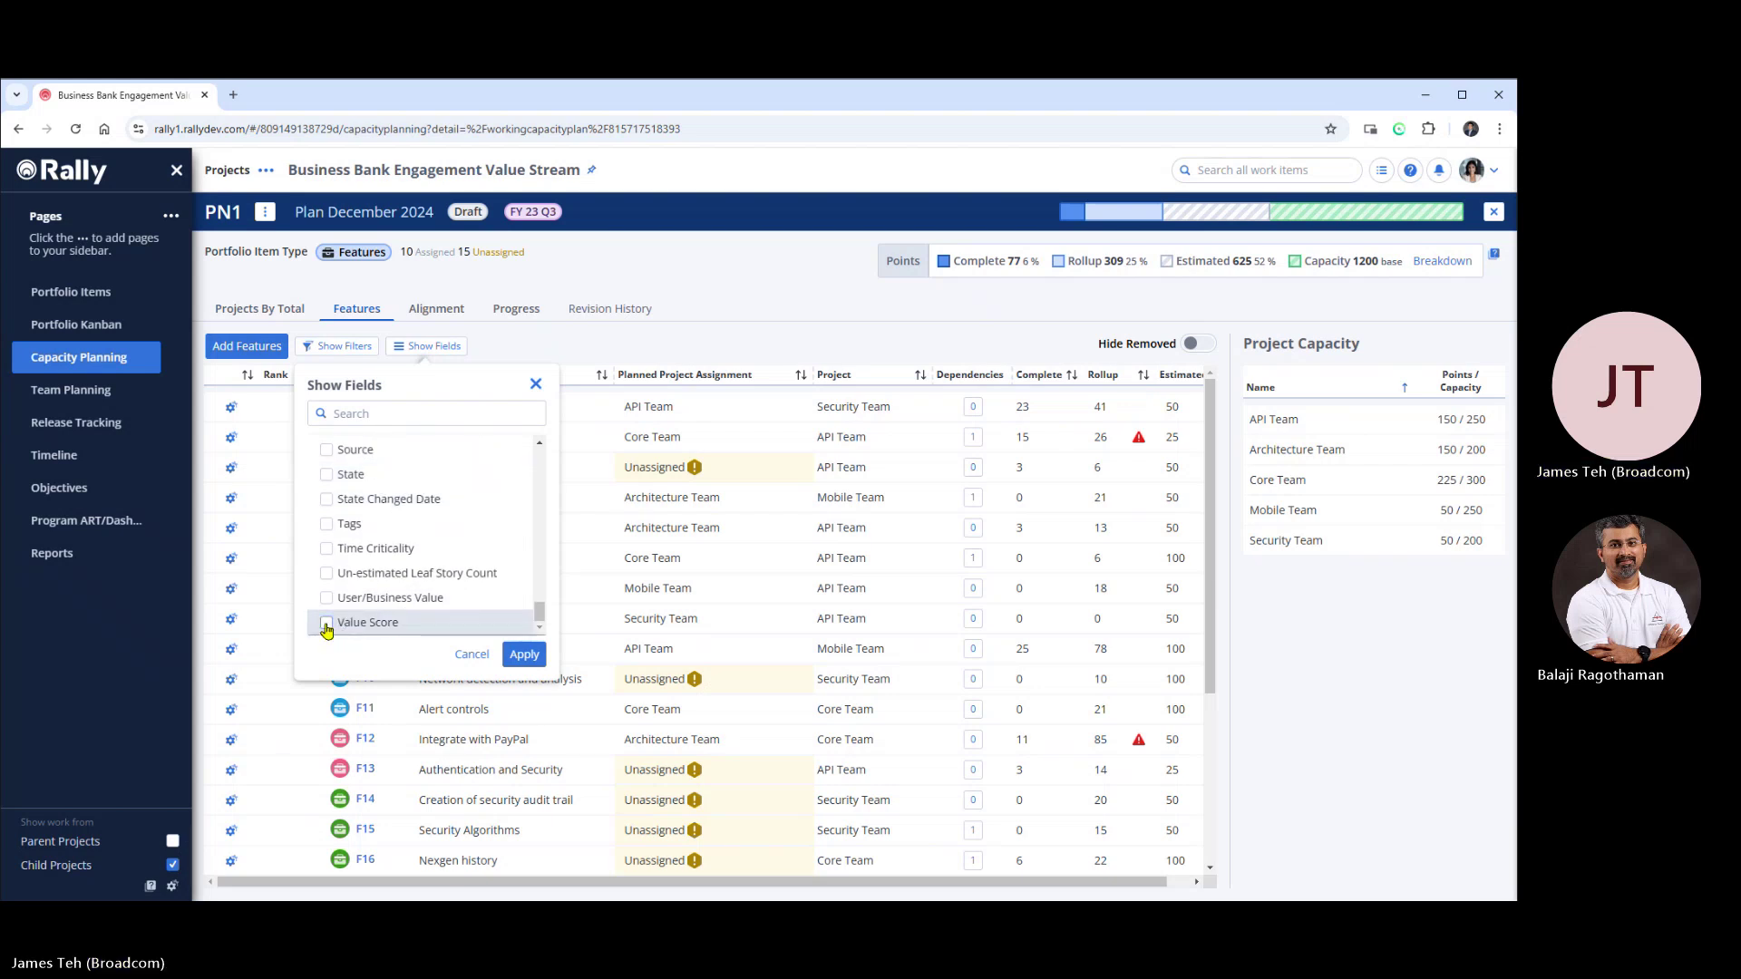
{"action": "scroll", "coordinate": [409, 544], "scroll_direction": "up", "scroll_amount": 10}
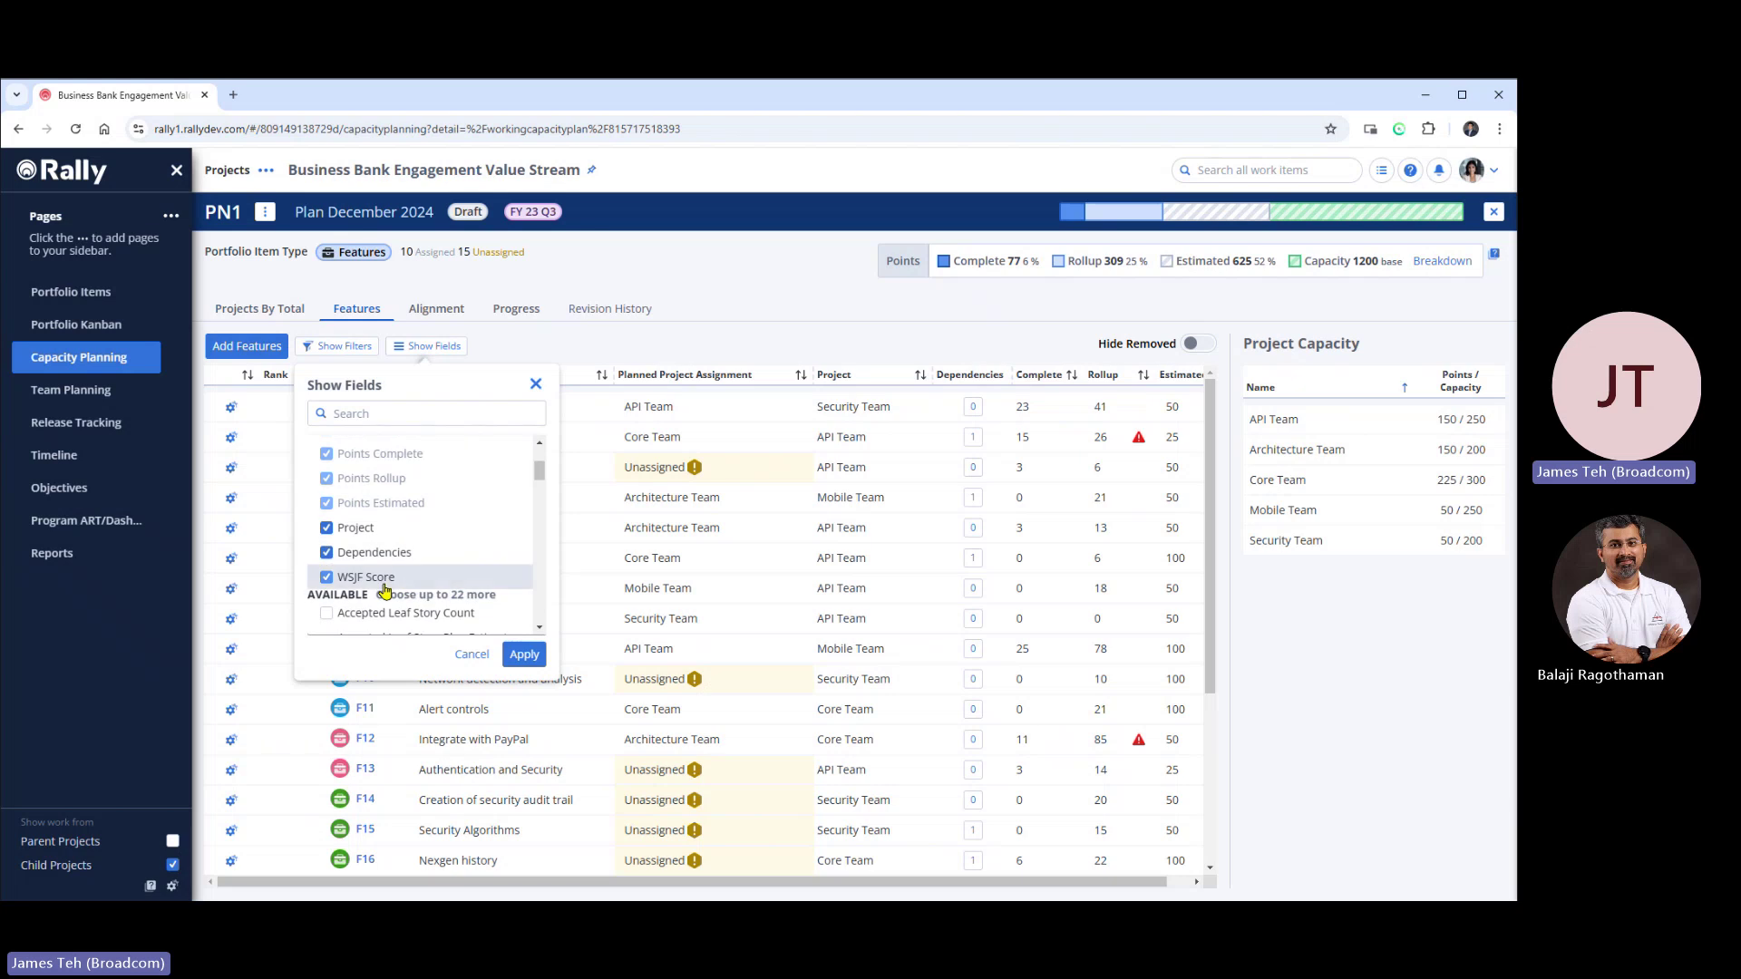
{"action": "scroll", "coordinate": [382, 593], "scroll_direction": "up", "scroll_amount": 1}
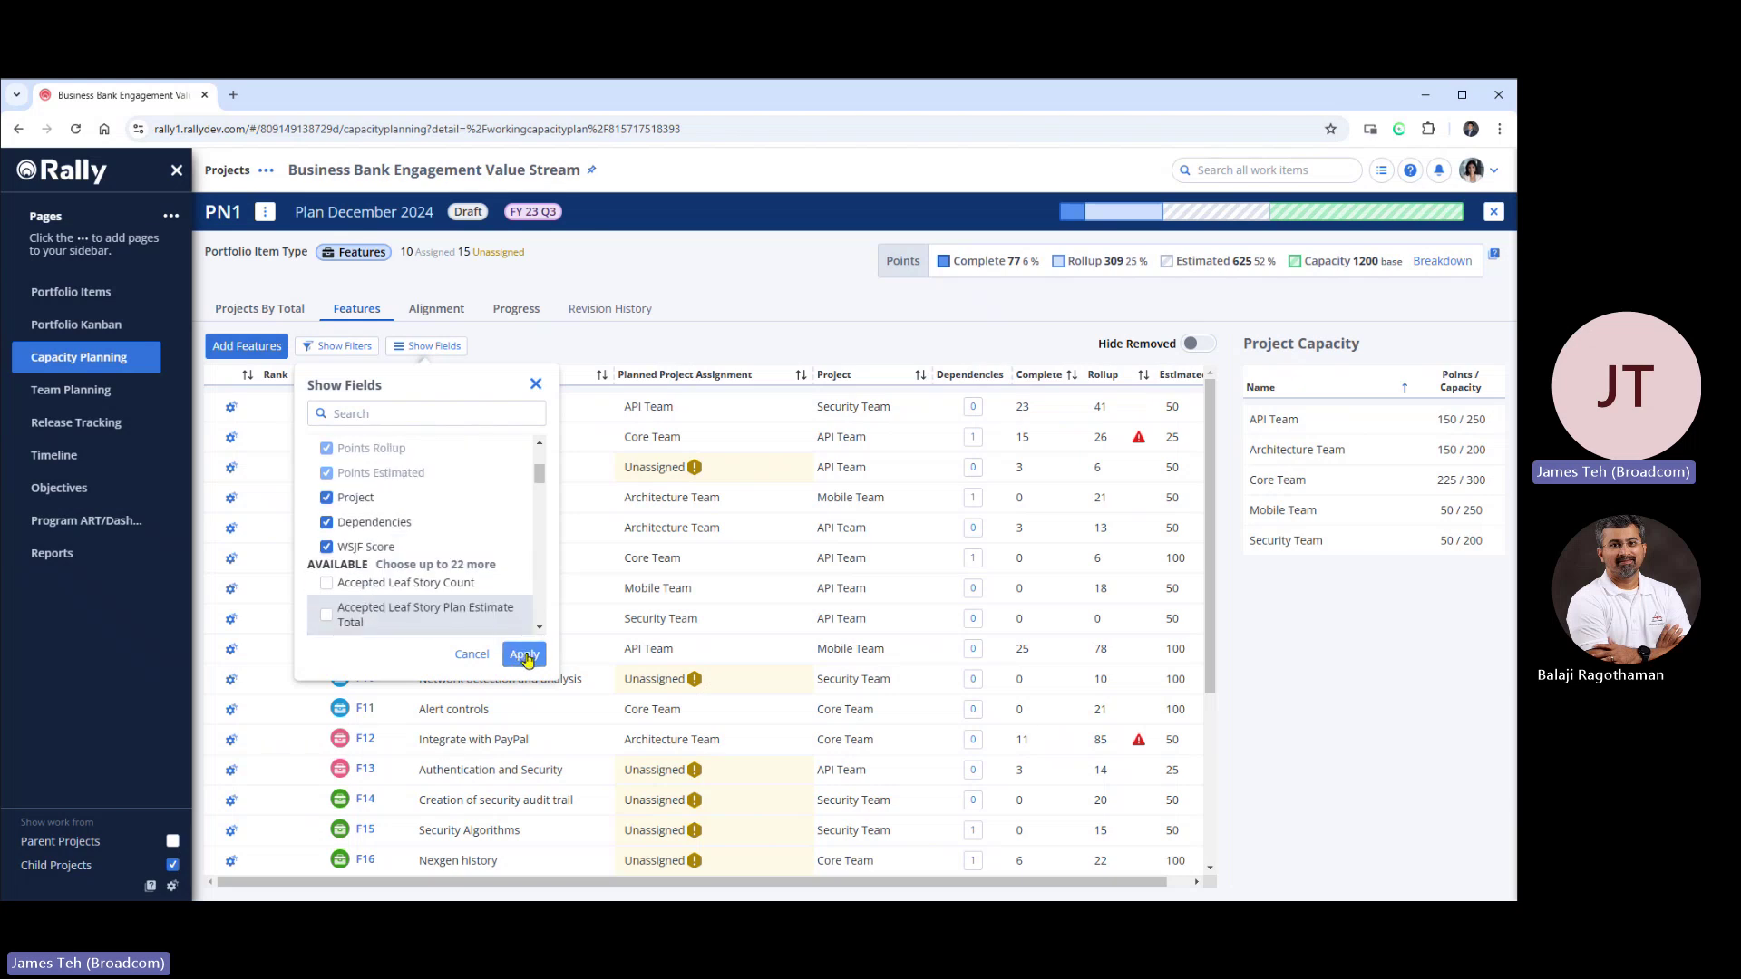
{"action": "left_click", "coordinate": [523, 654]}
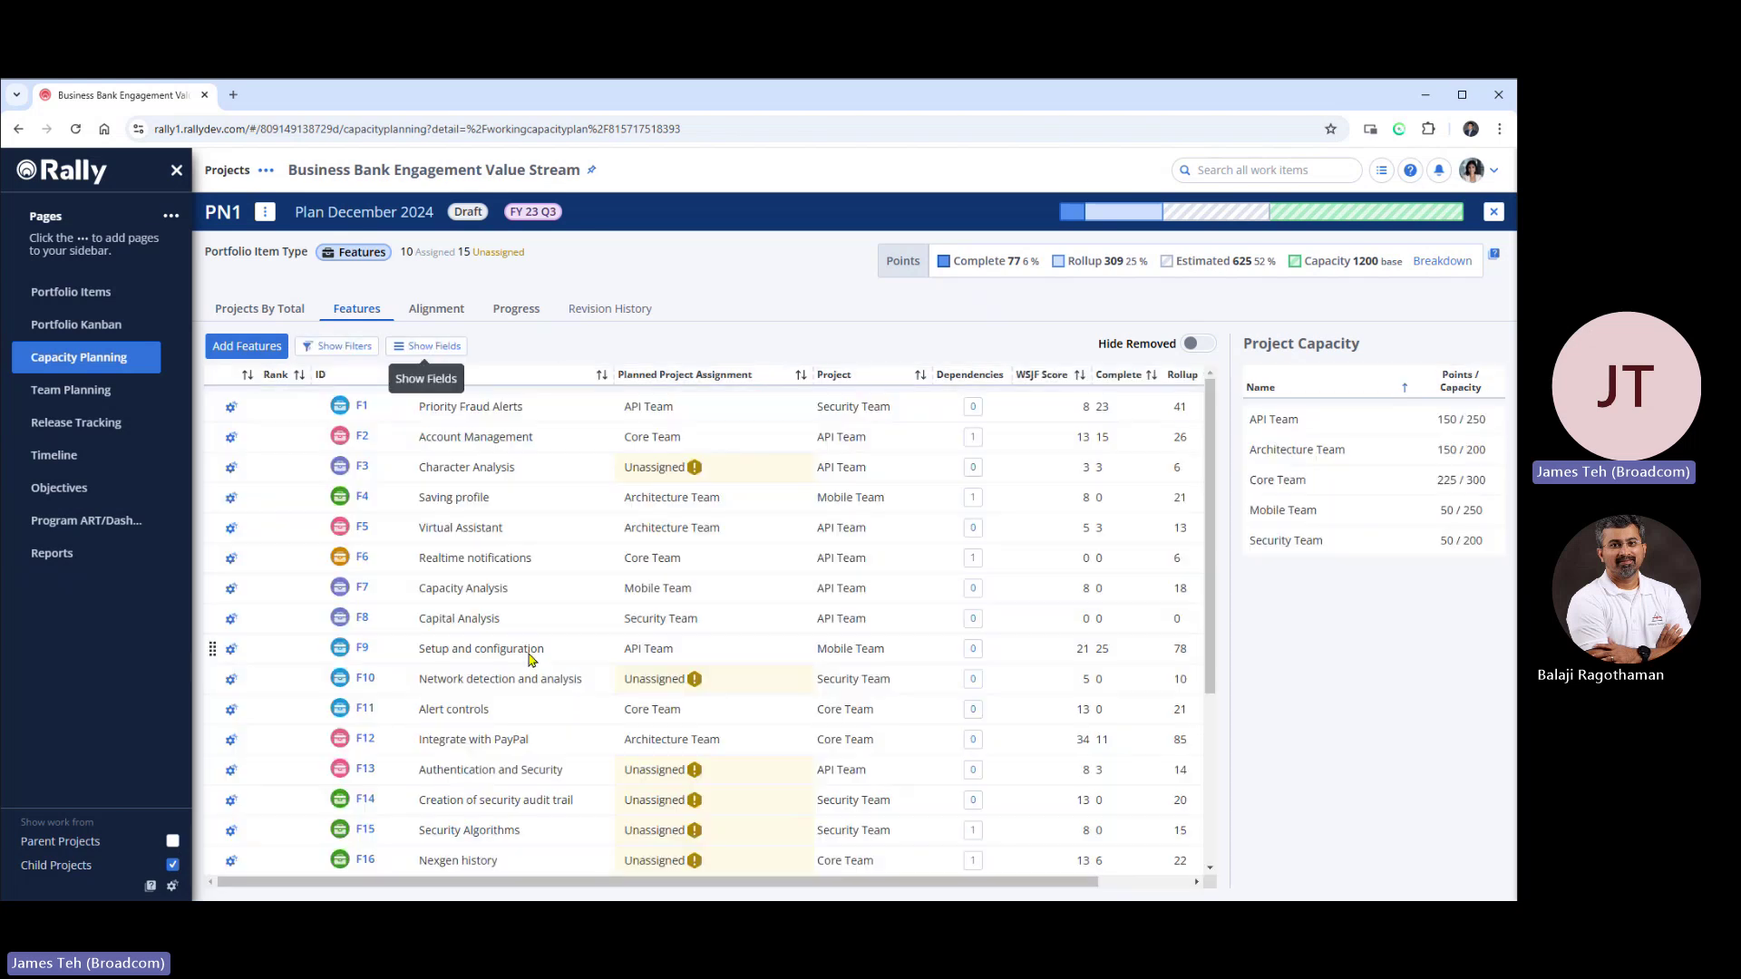
{"action": "left_click", "coordinate": [1049, 375]}
{"action": "left_click", "coordinate": [1049, 374]}
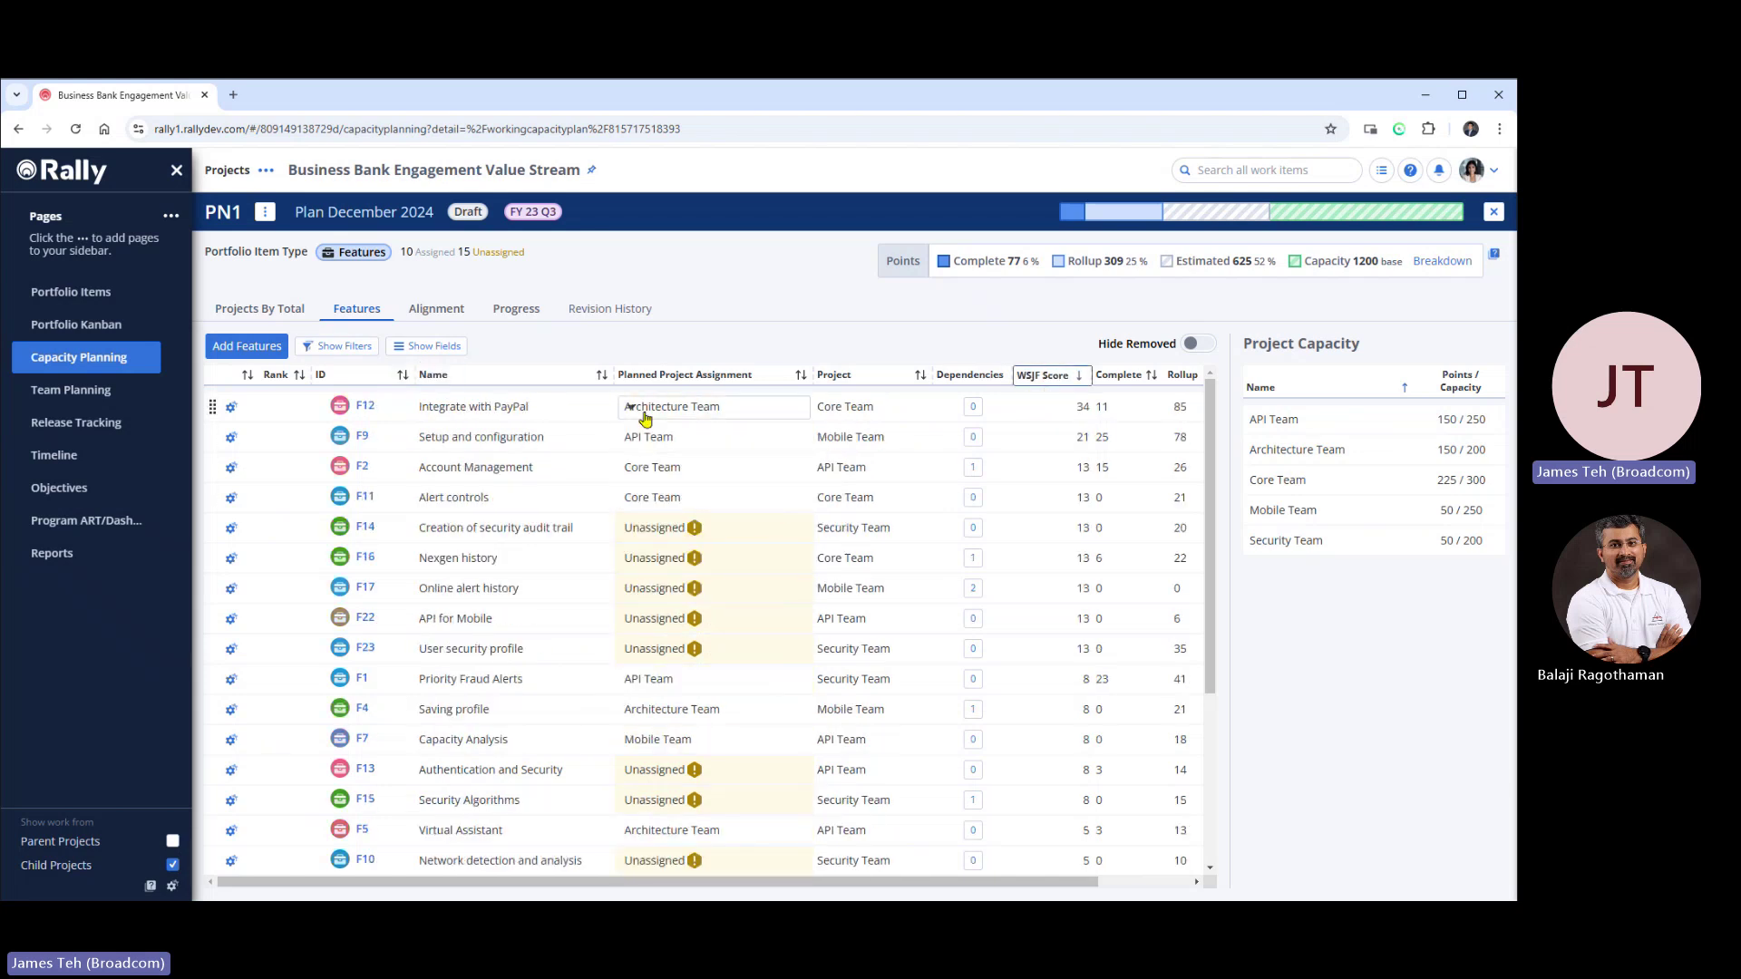
Assign Creation of security audit trail and Online alert history to Mobile Team, and Nexgen history to Security Team.
{"action": "left_click", "coordinate": [677, 537]}
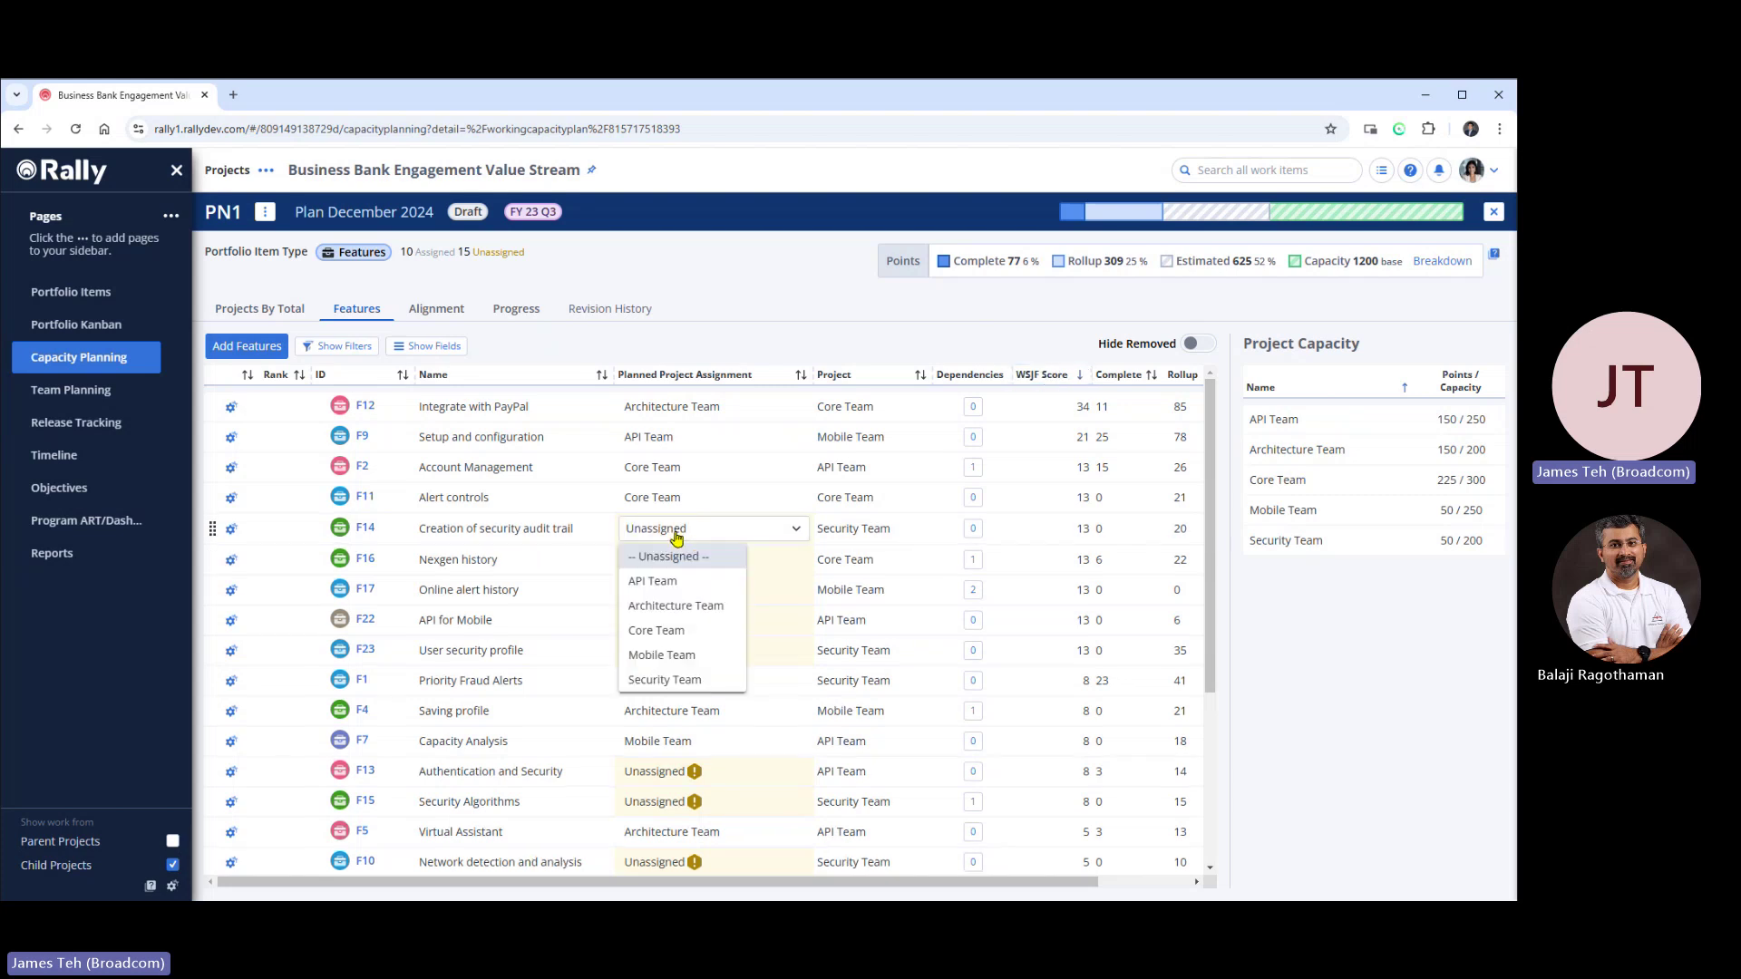
{"action": "left_click", "coordinate": [669, 655]}
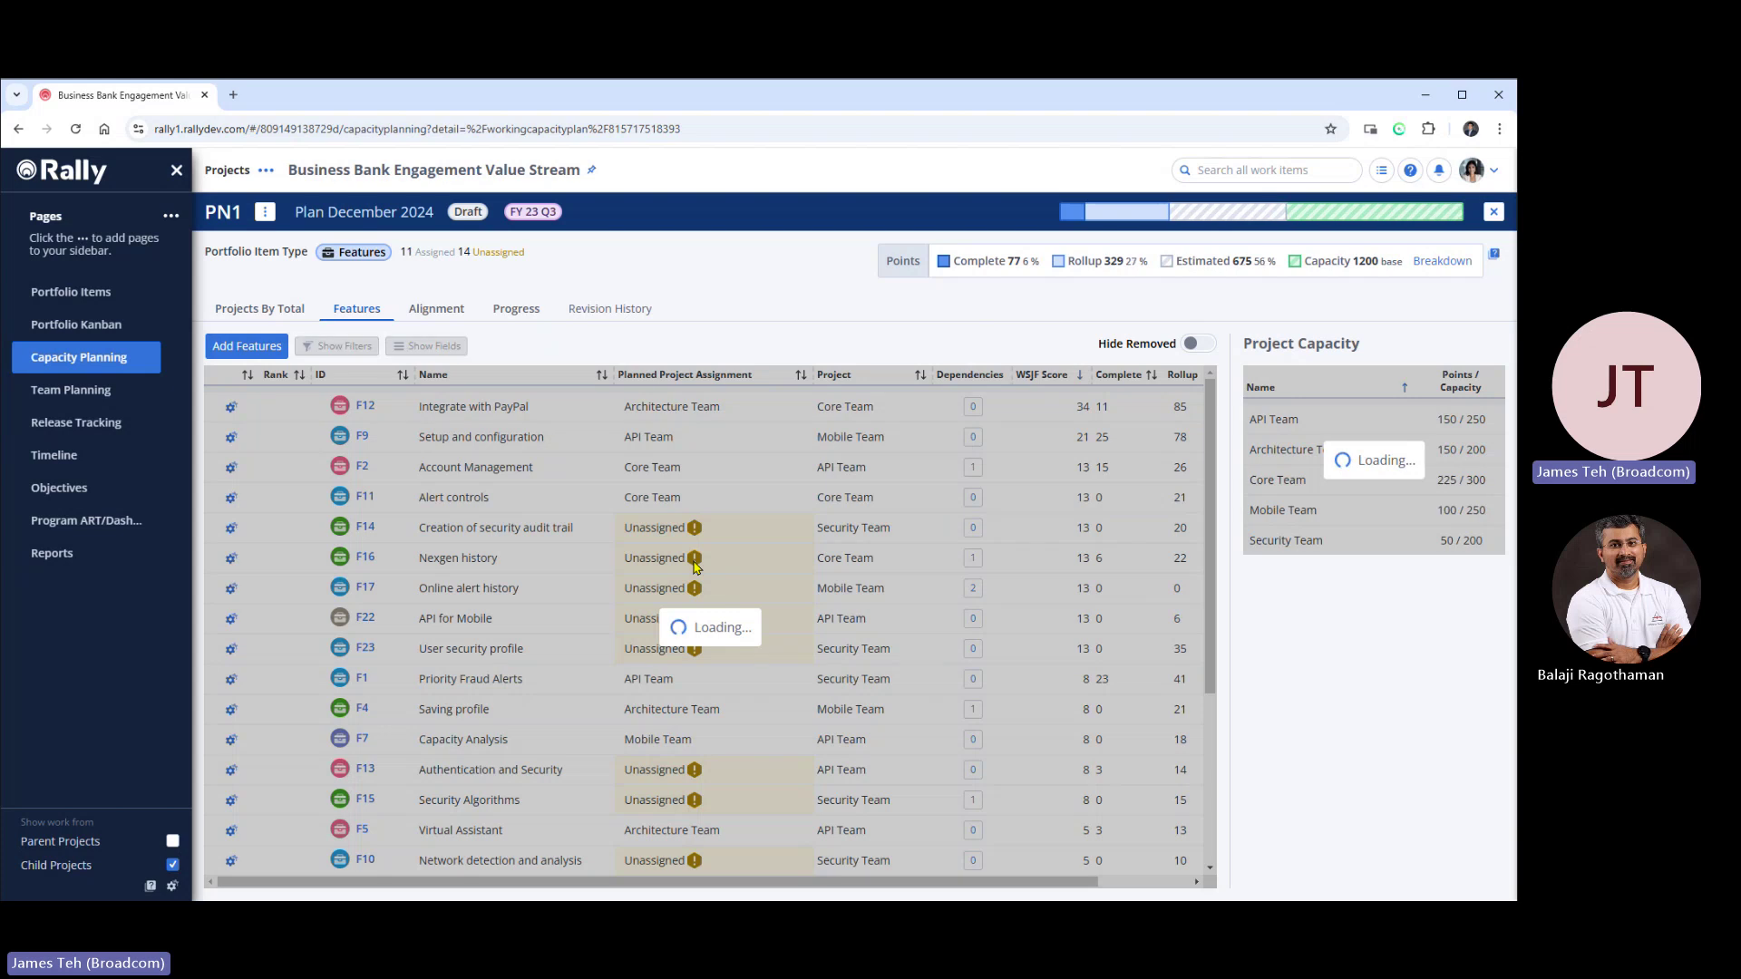
{"action": "left_click", "coordinate": [693, 561]}
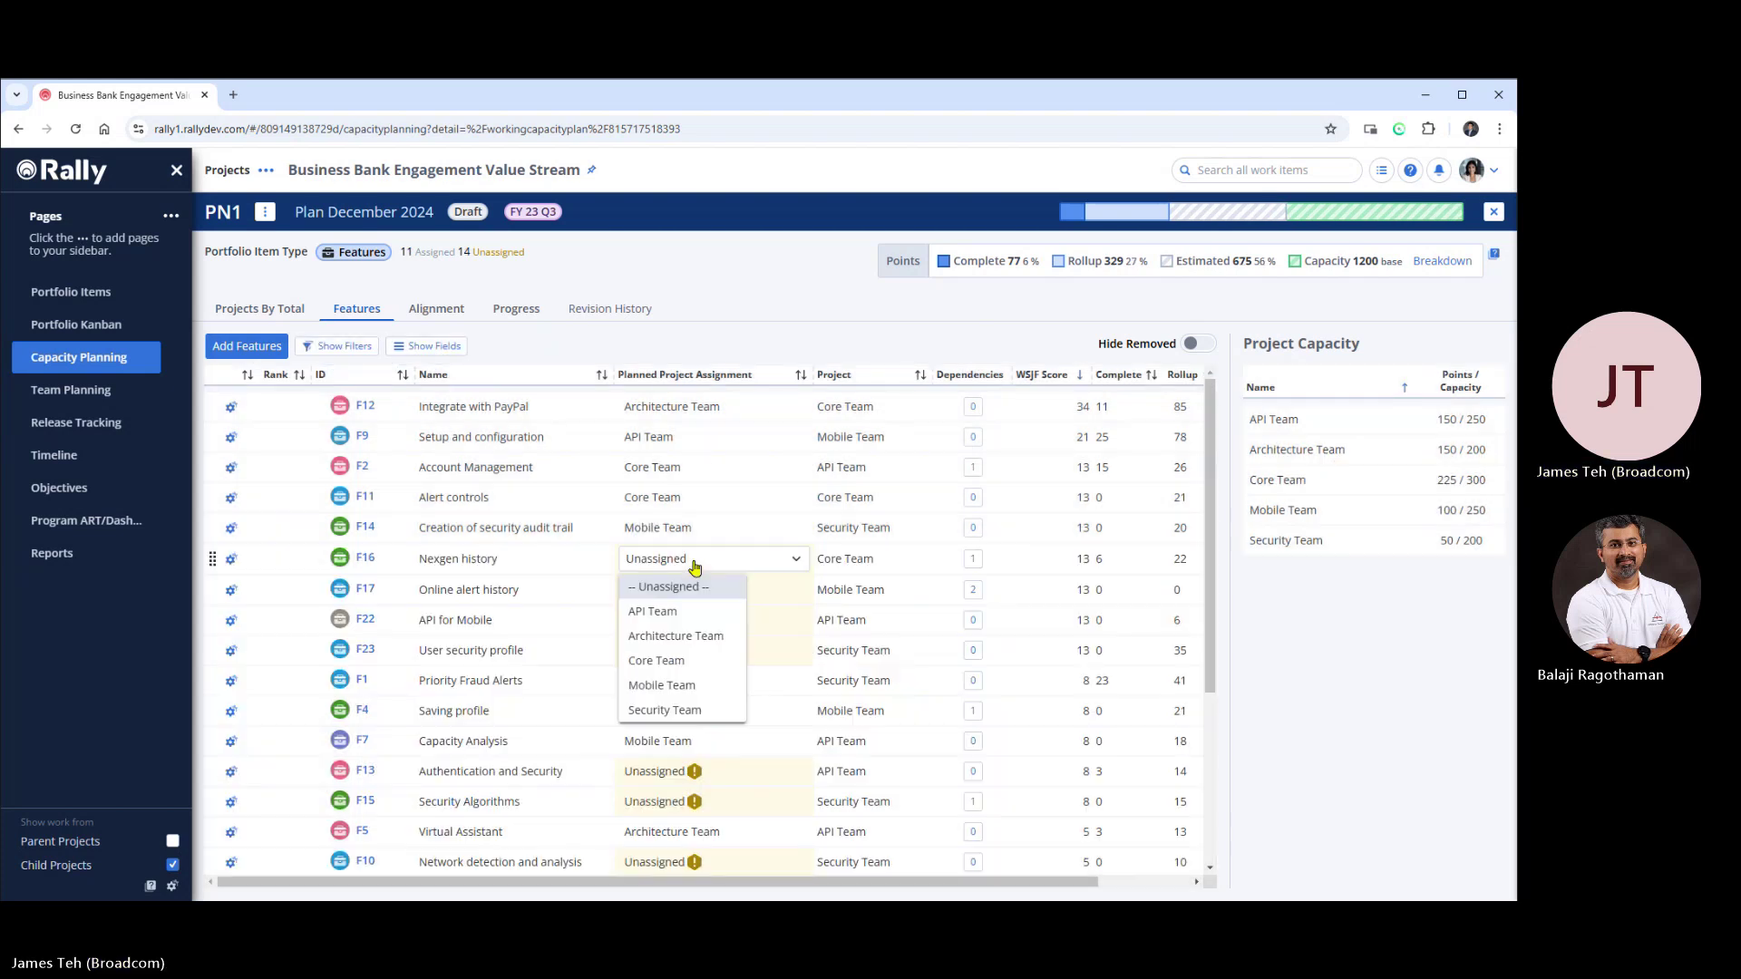
{"action": "left_click", "coordinate": [671, 709]}
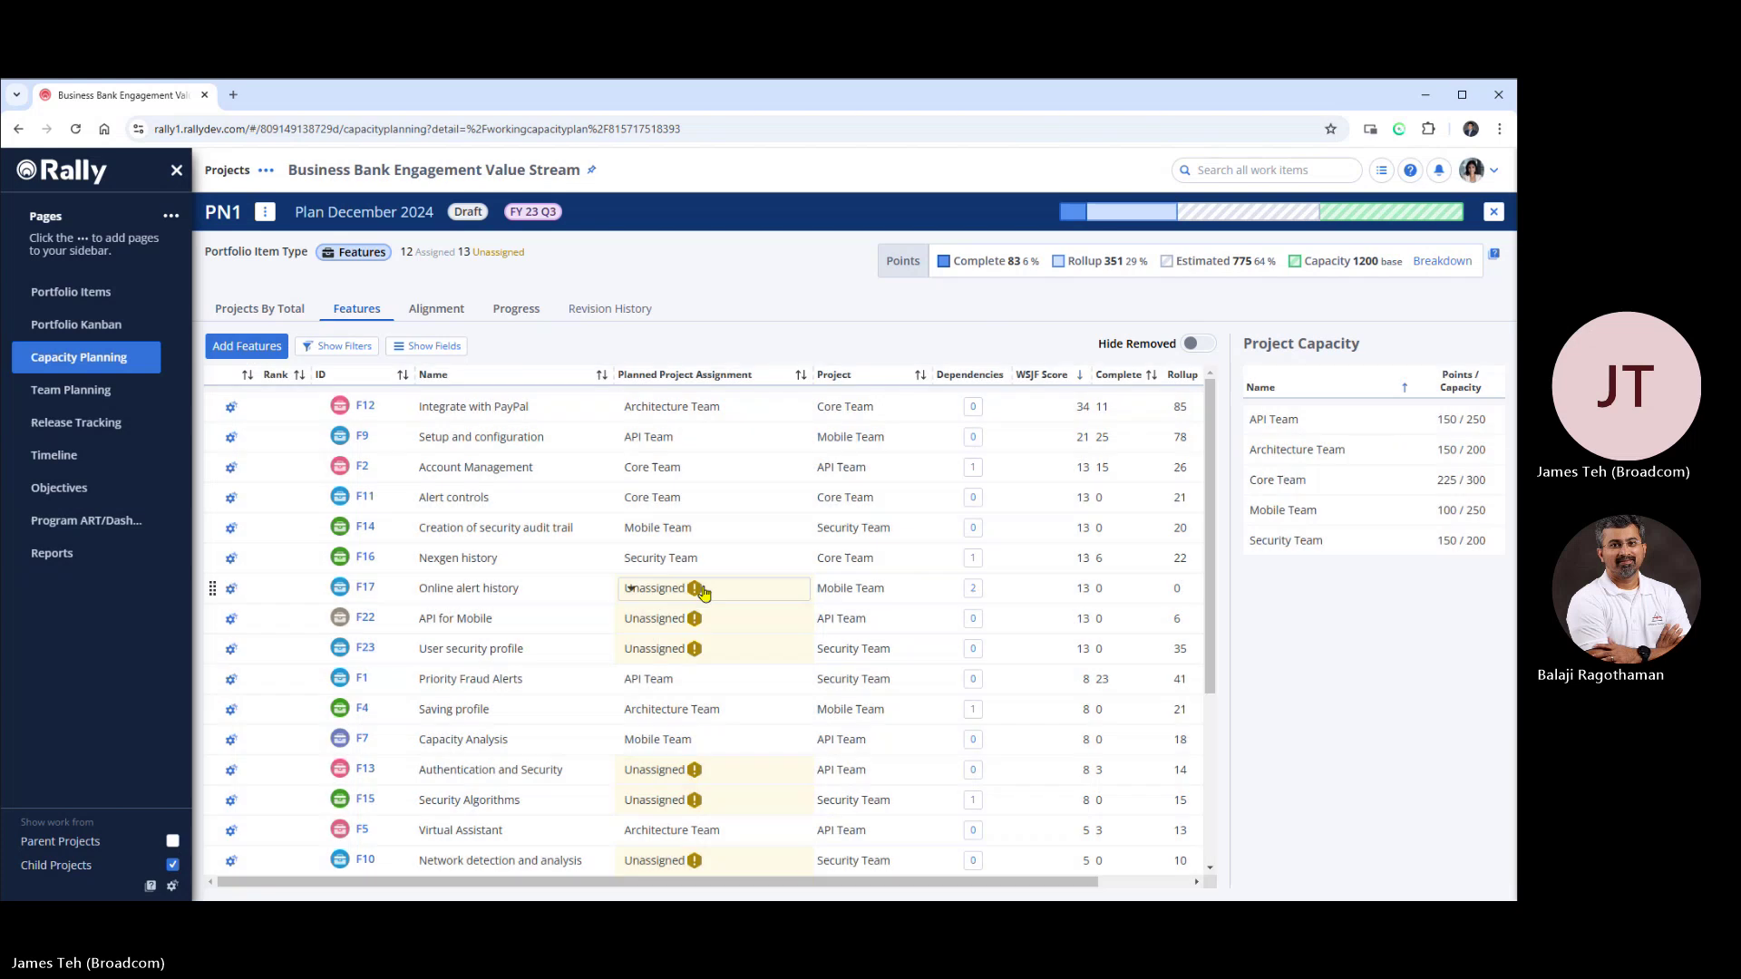
{"action": "left_click", "coordinate": [704, 590]}
{"action": "left_click", "coordinate": [671, 712]}
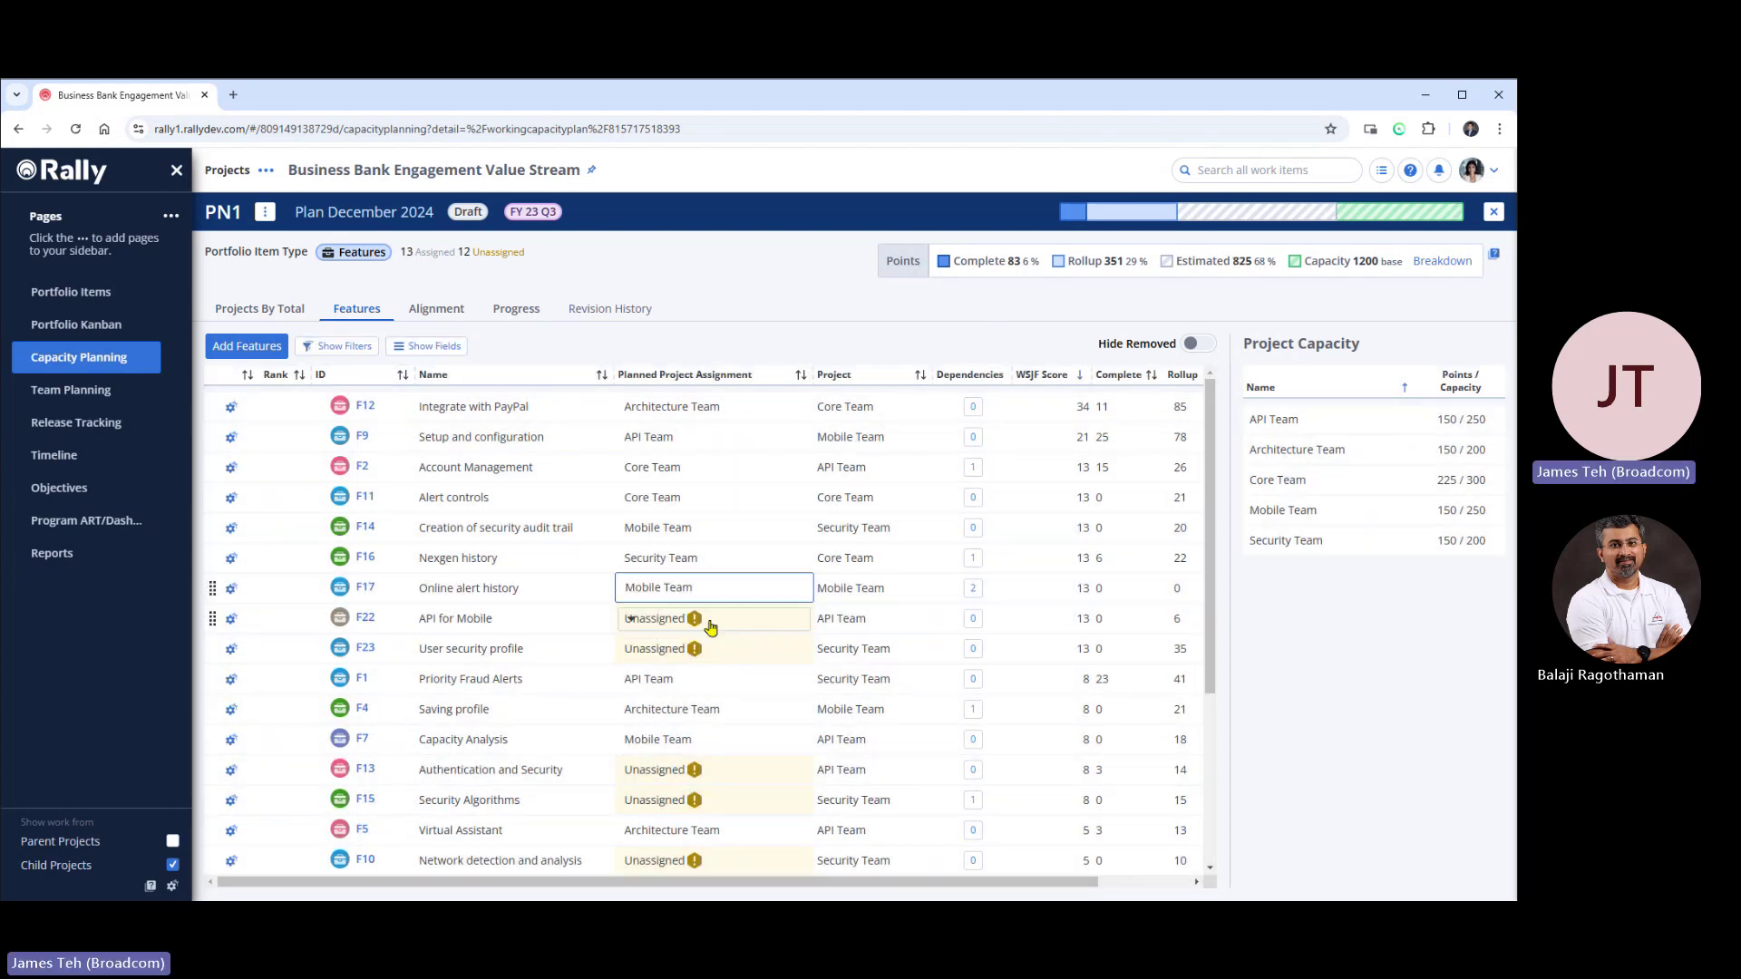
Try assigning API for Mobile to Security Team, check that team's capacity, and return the feature to Unassigned.
{"action": "left_click", "coordinate": [710, 621]}
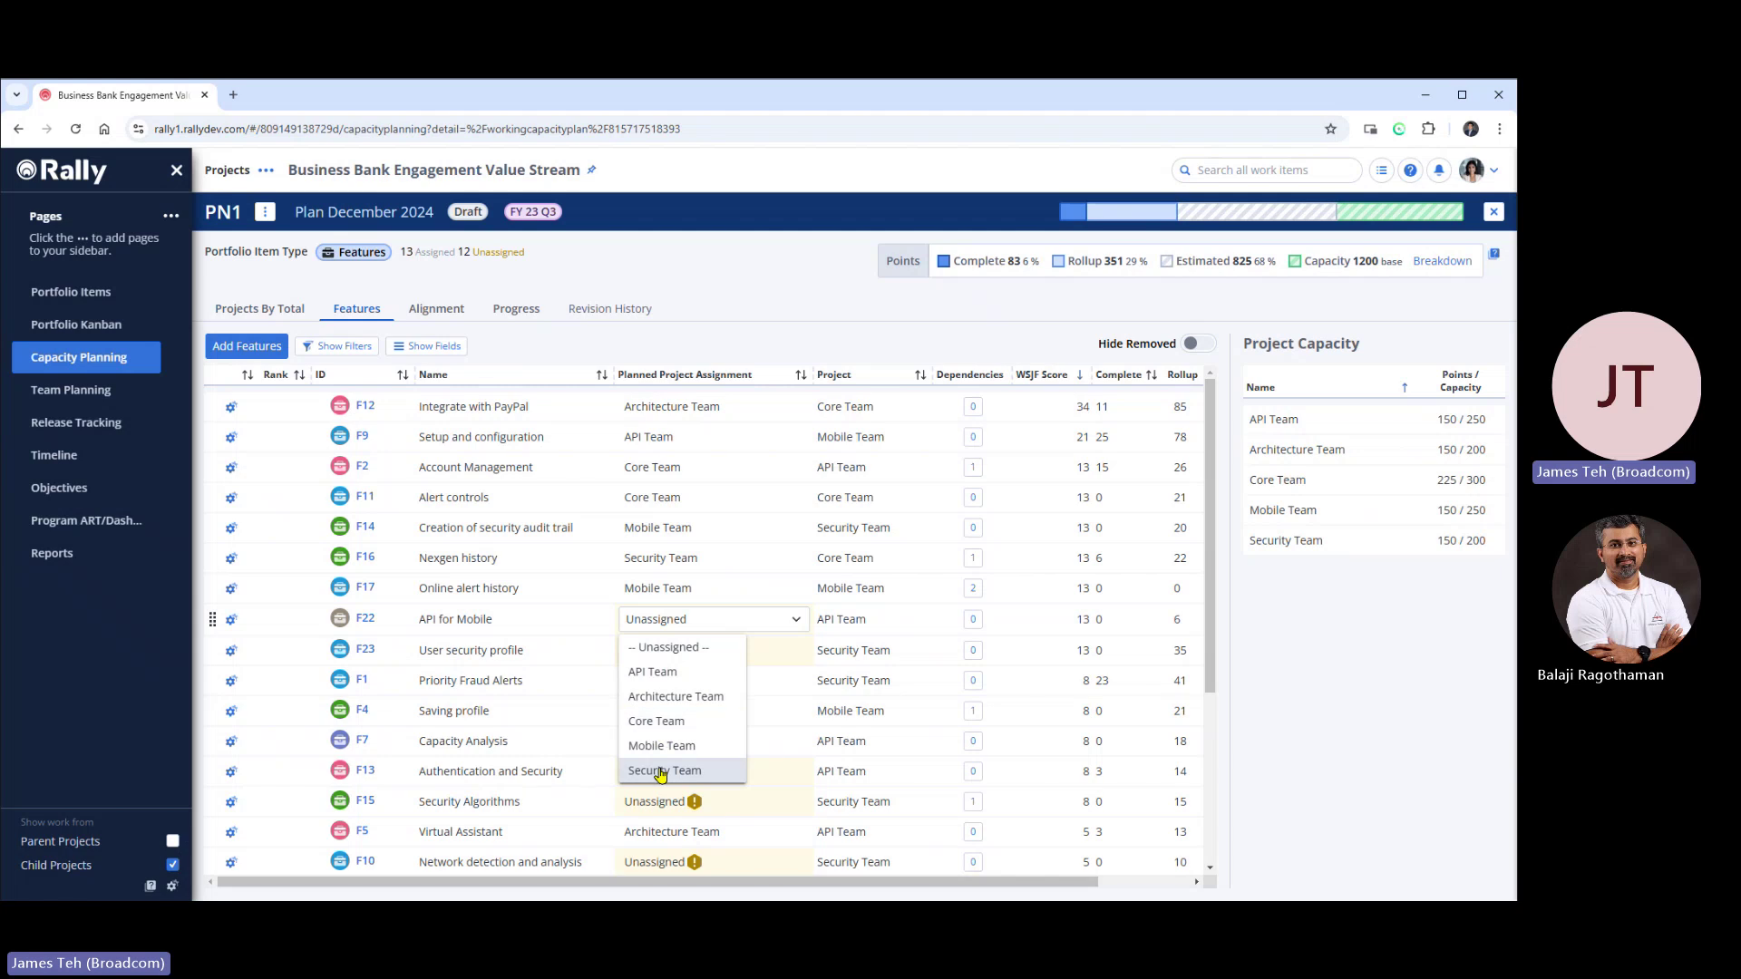
{"action": "left_click", "coordinate": [660, 771]}
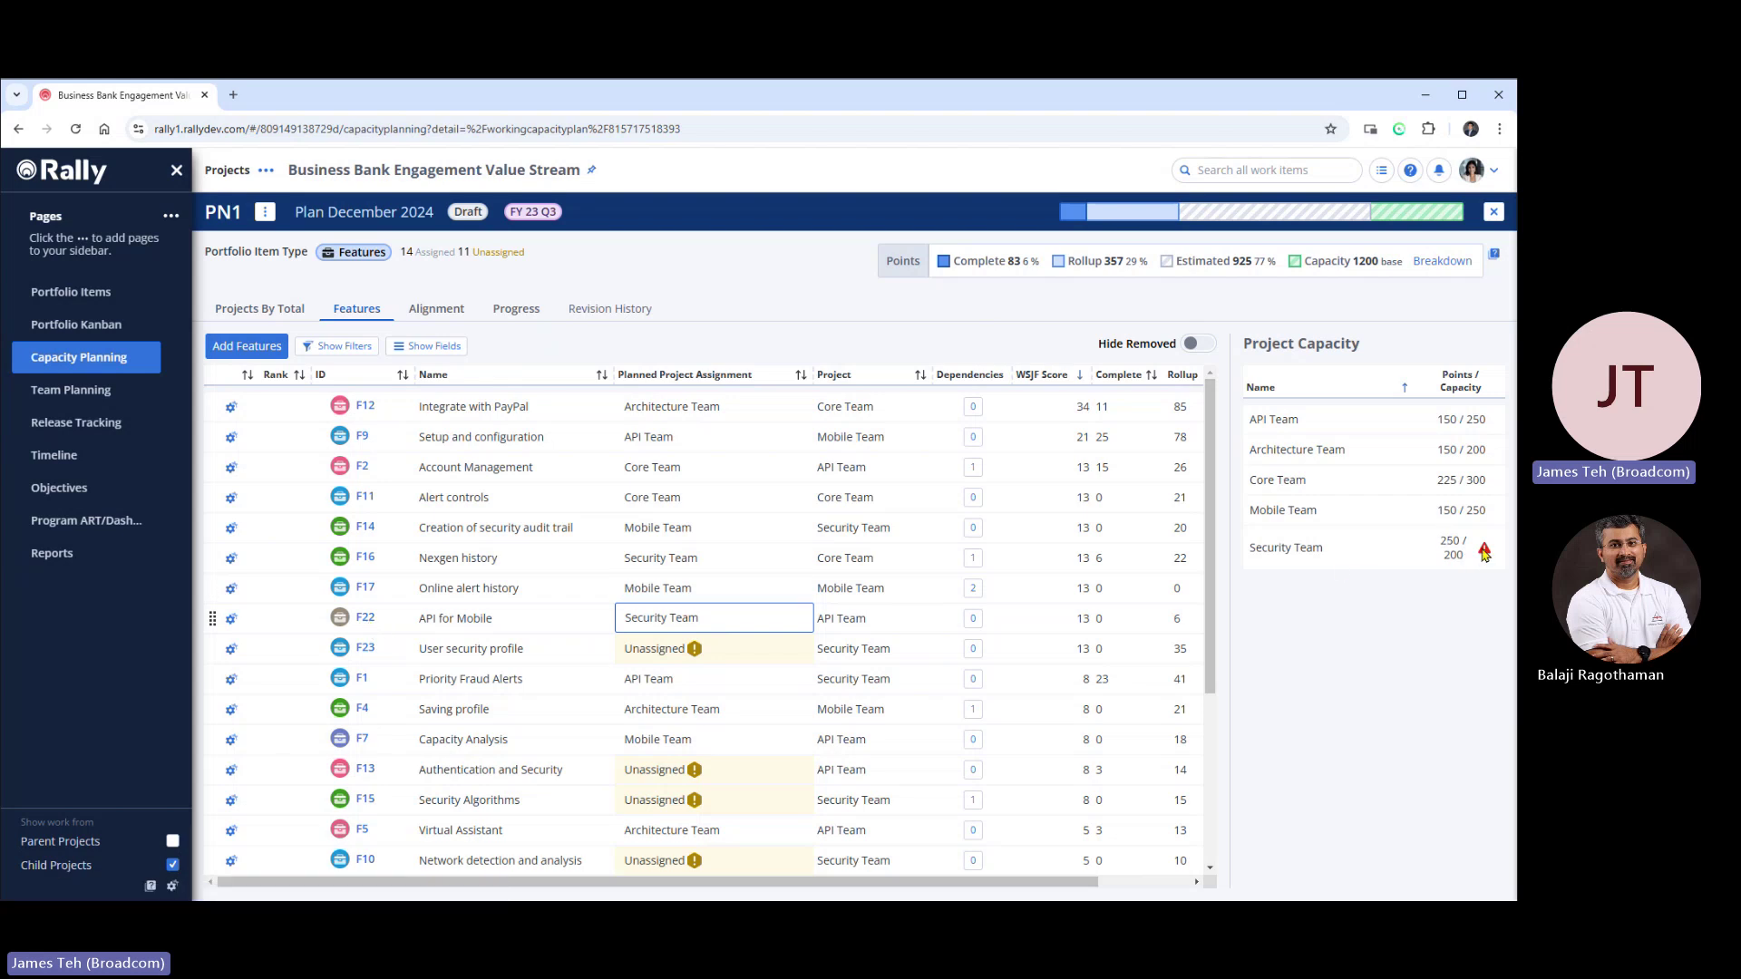
{"action": "mouse_move", "coordinate": [1485, 553]}
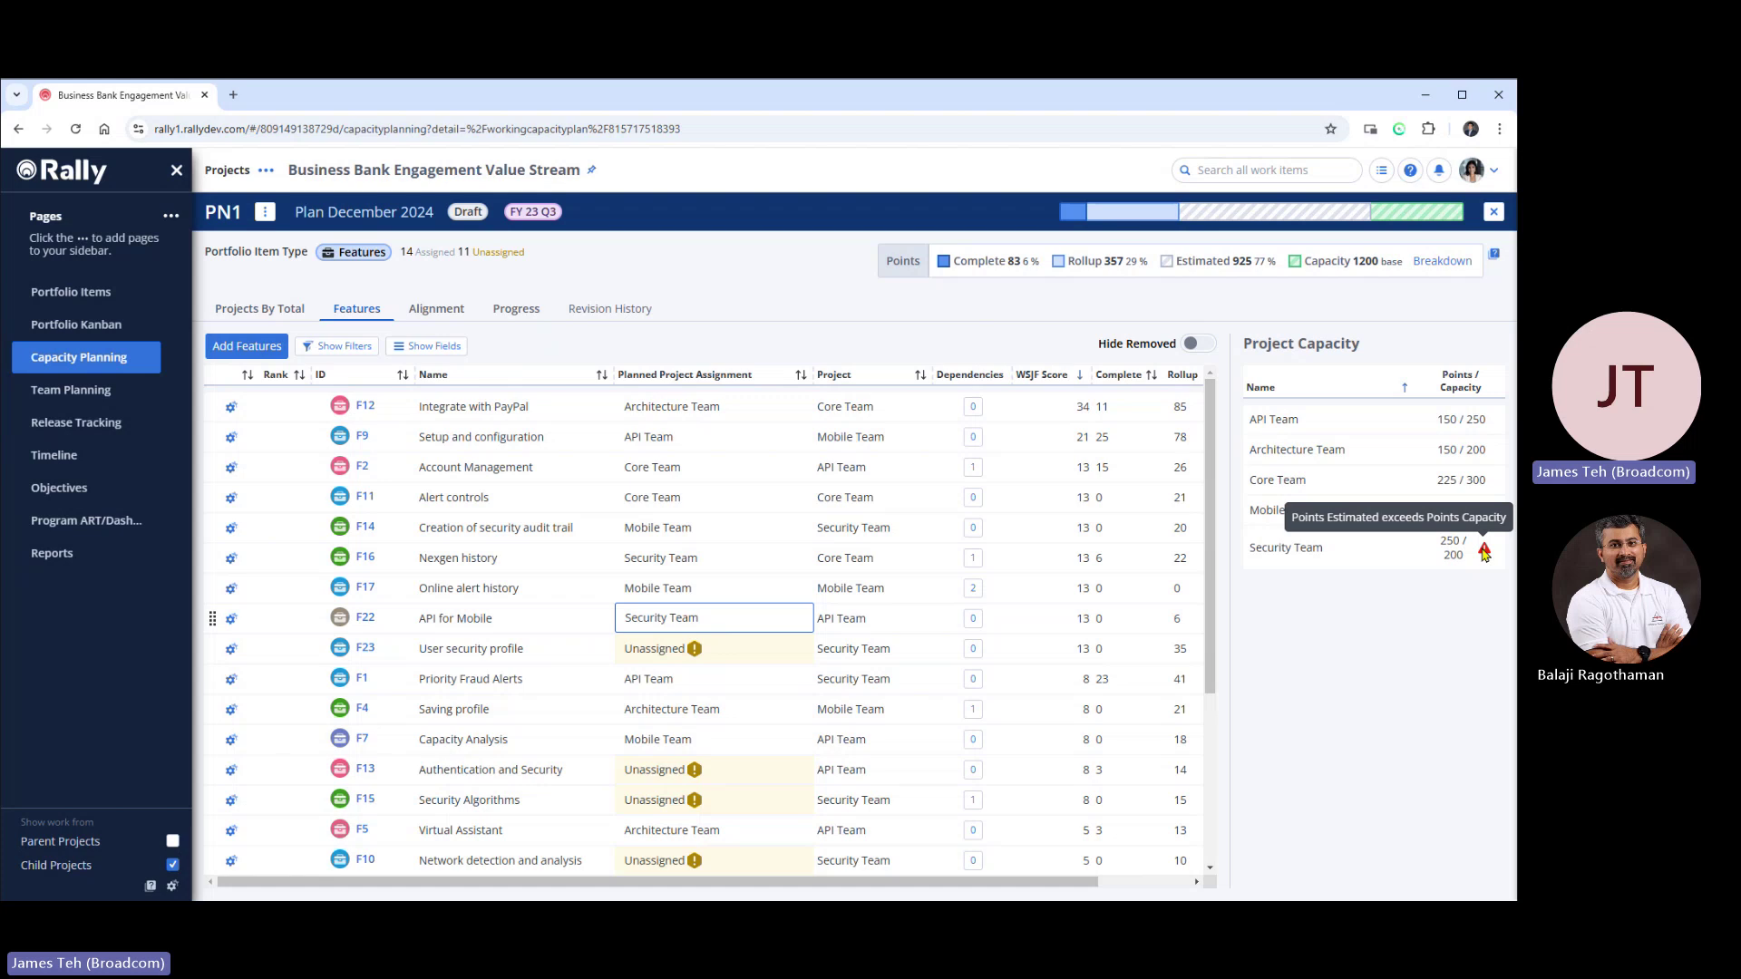
{"action": "left_click", "coordinate": [734, 622]}
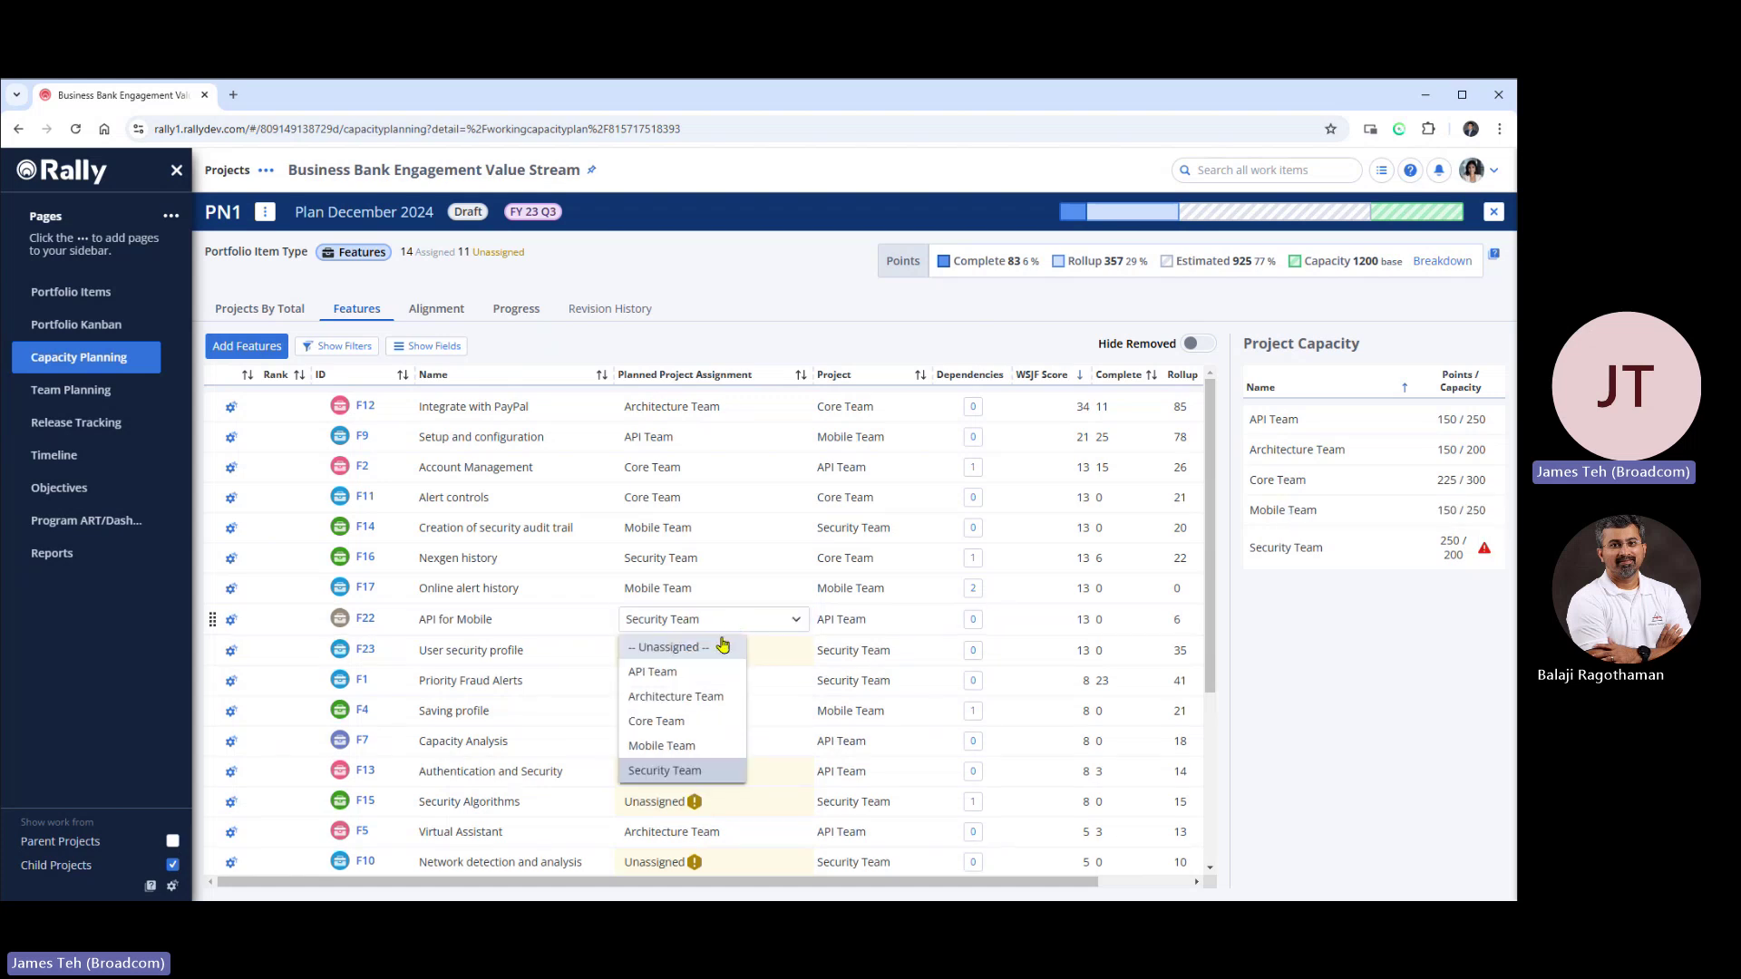
{"action": "left_click", "coordinate": [719, 649]}
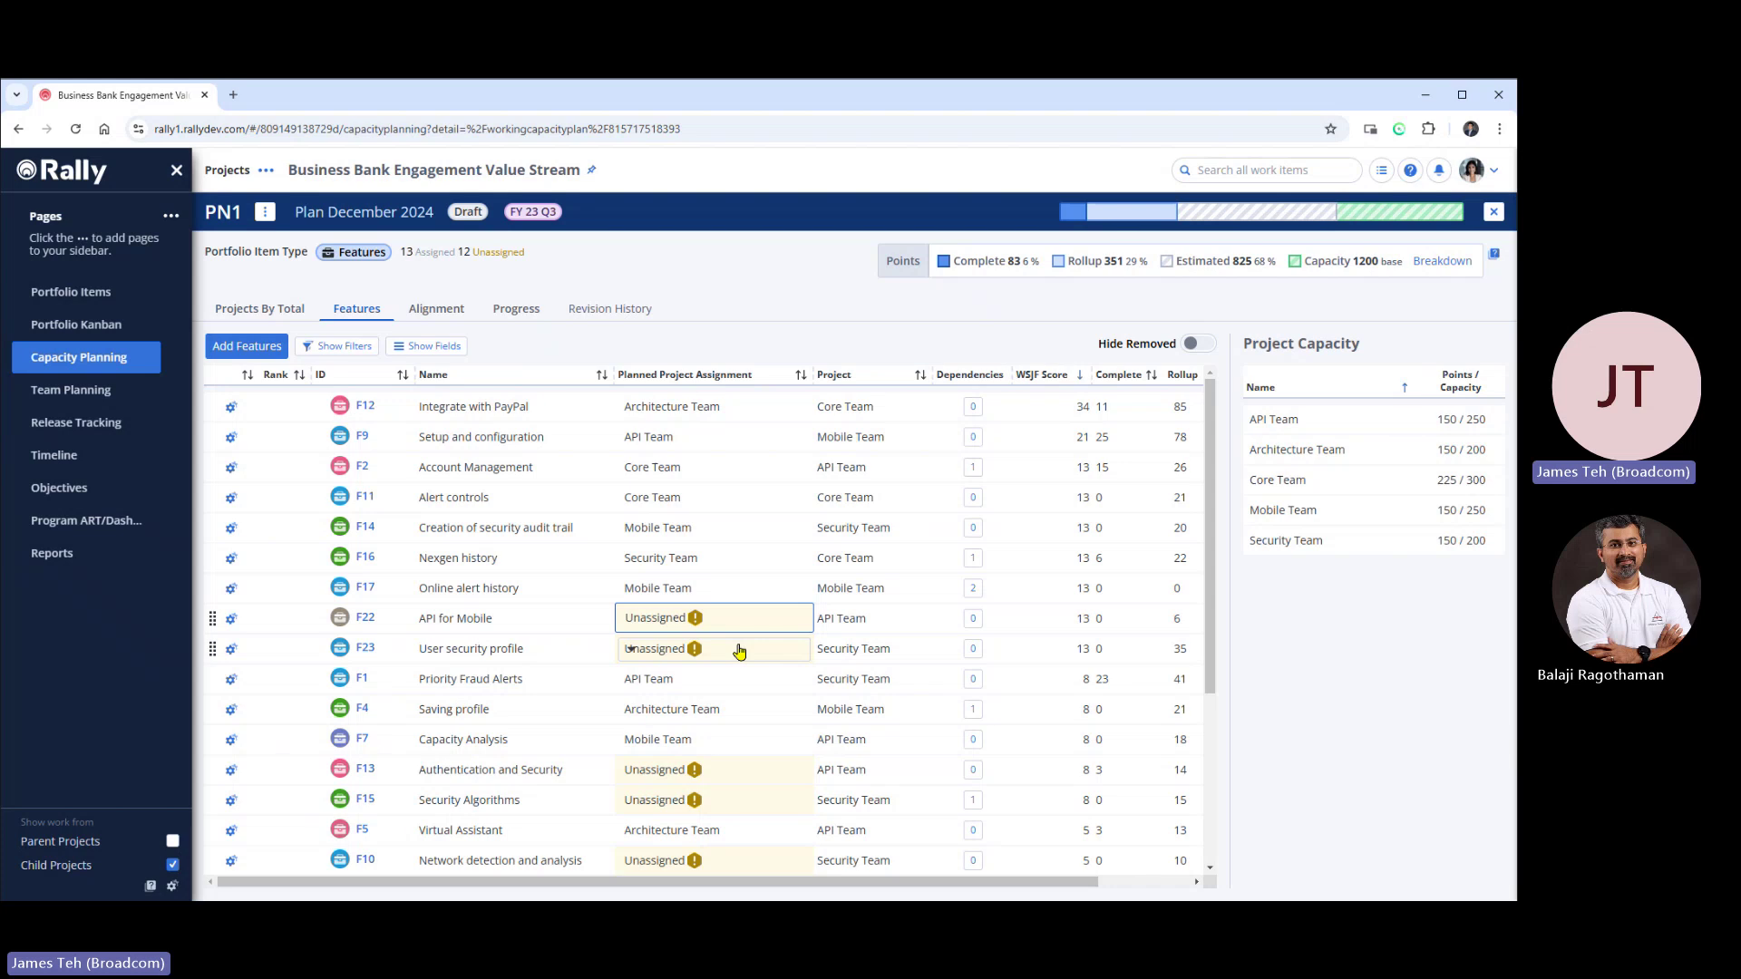
Assign the User security profile feature to Security Team in the capacity plan.
{"action": "left_click", "coordinate": [719, 649]}
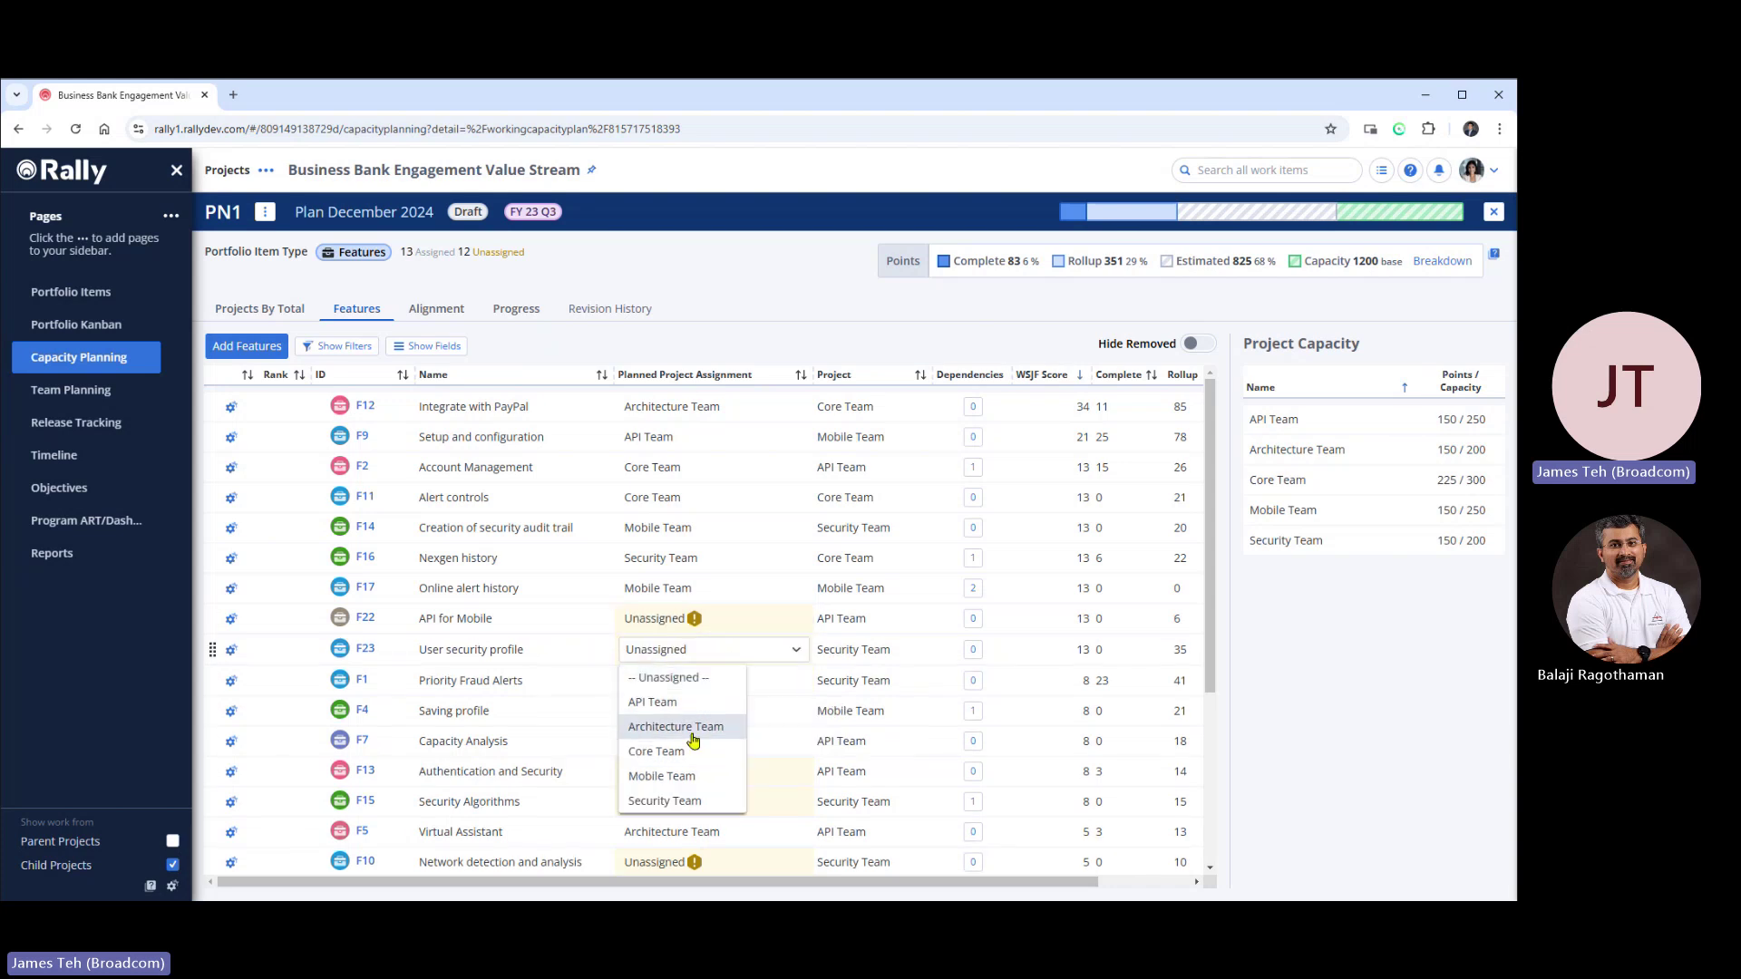
{"action": "left_click", "coordinate": [694, 801]}
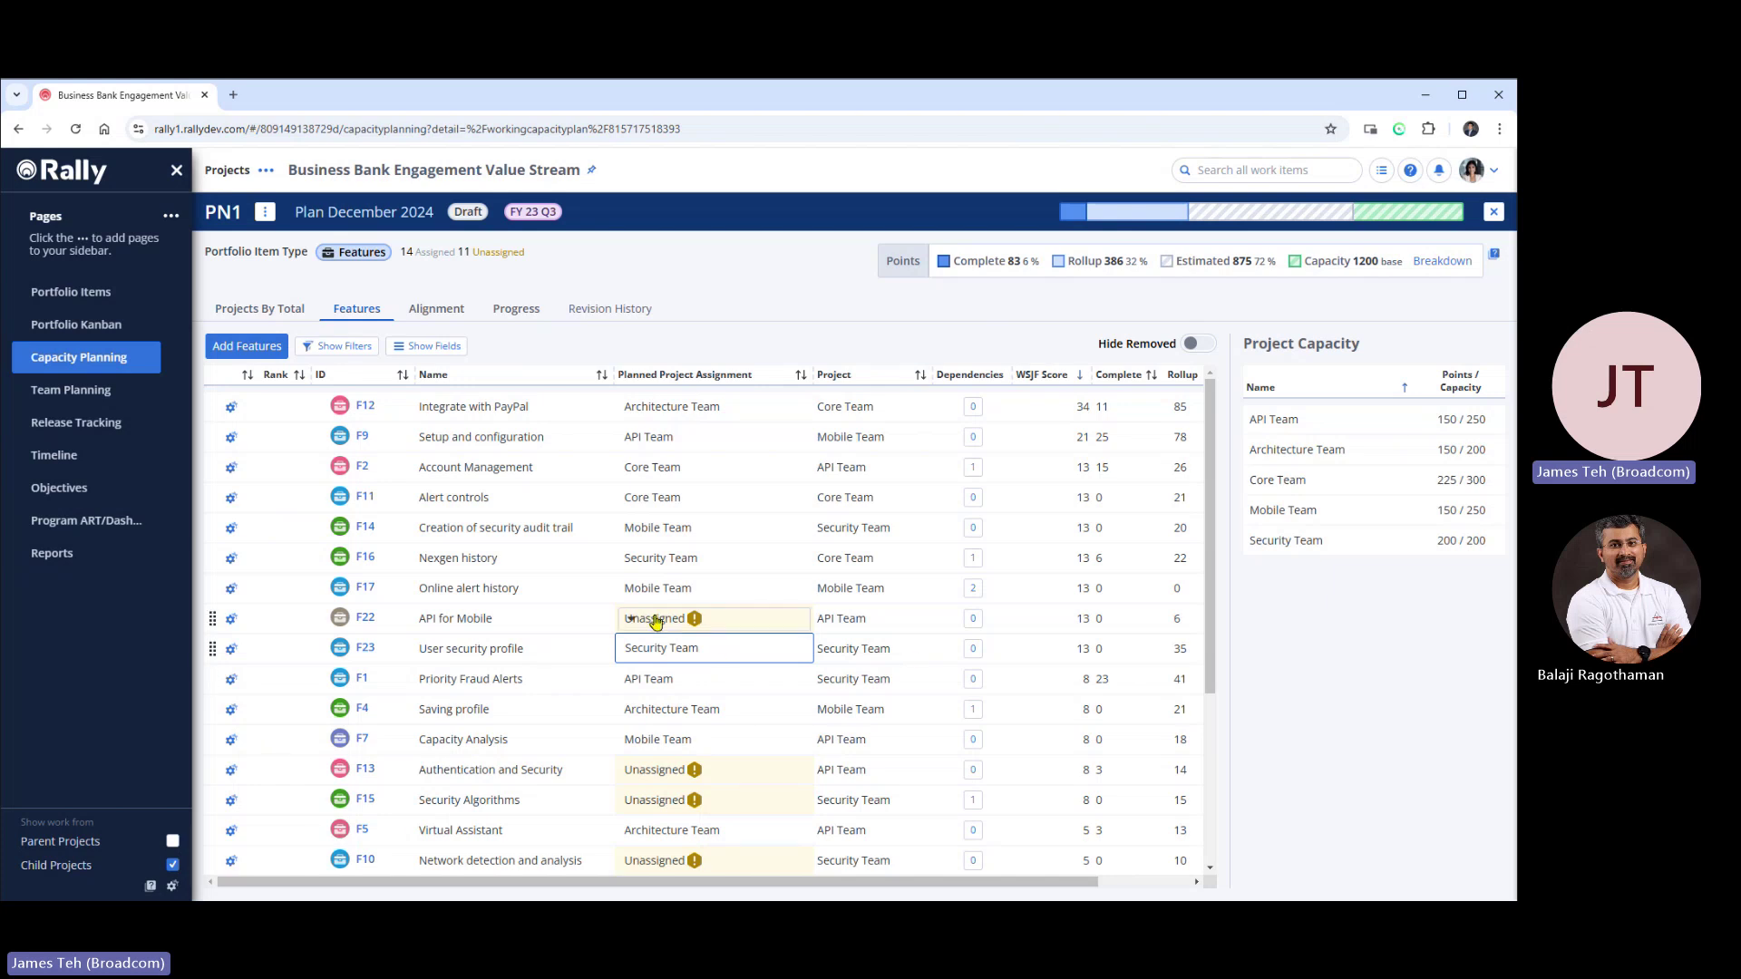
Review the capacity plan's totals by project and its alignment by Investment Category.
{"action": "left_click", "coordinate": [269, 311]}
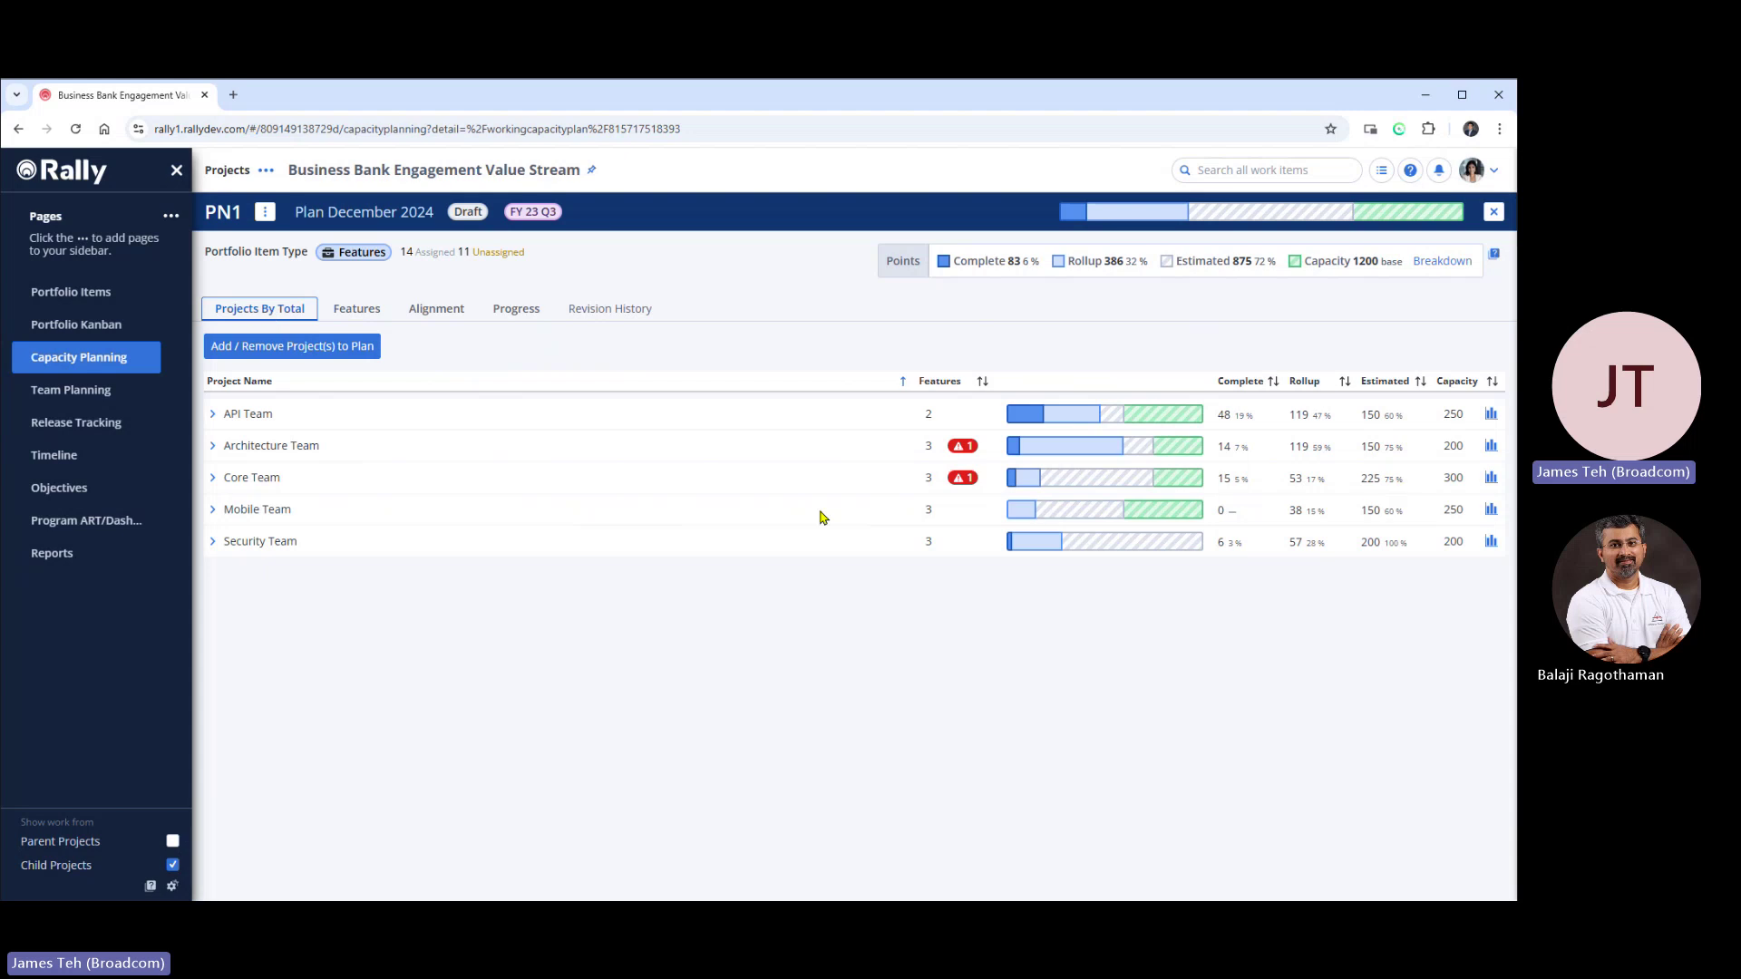
{"action": "left_click", "coordinate": [354, 315]}
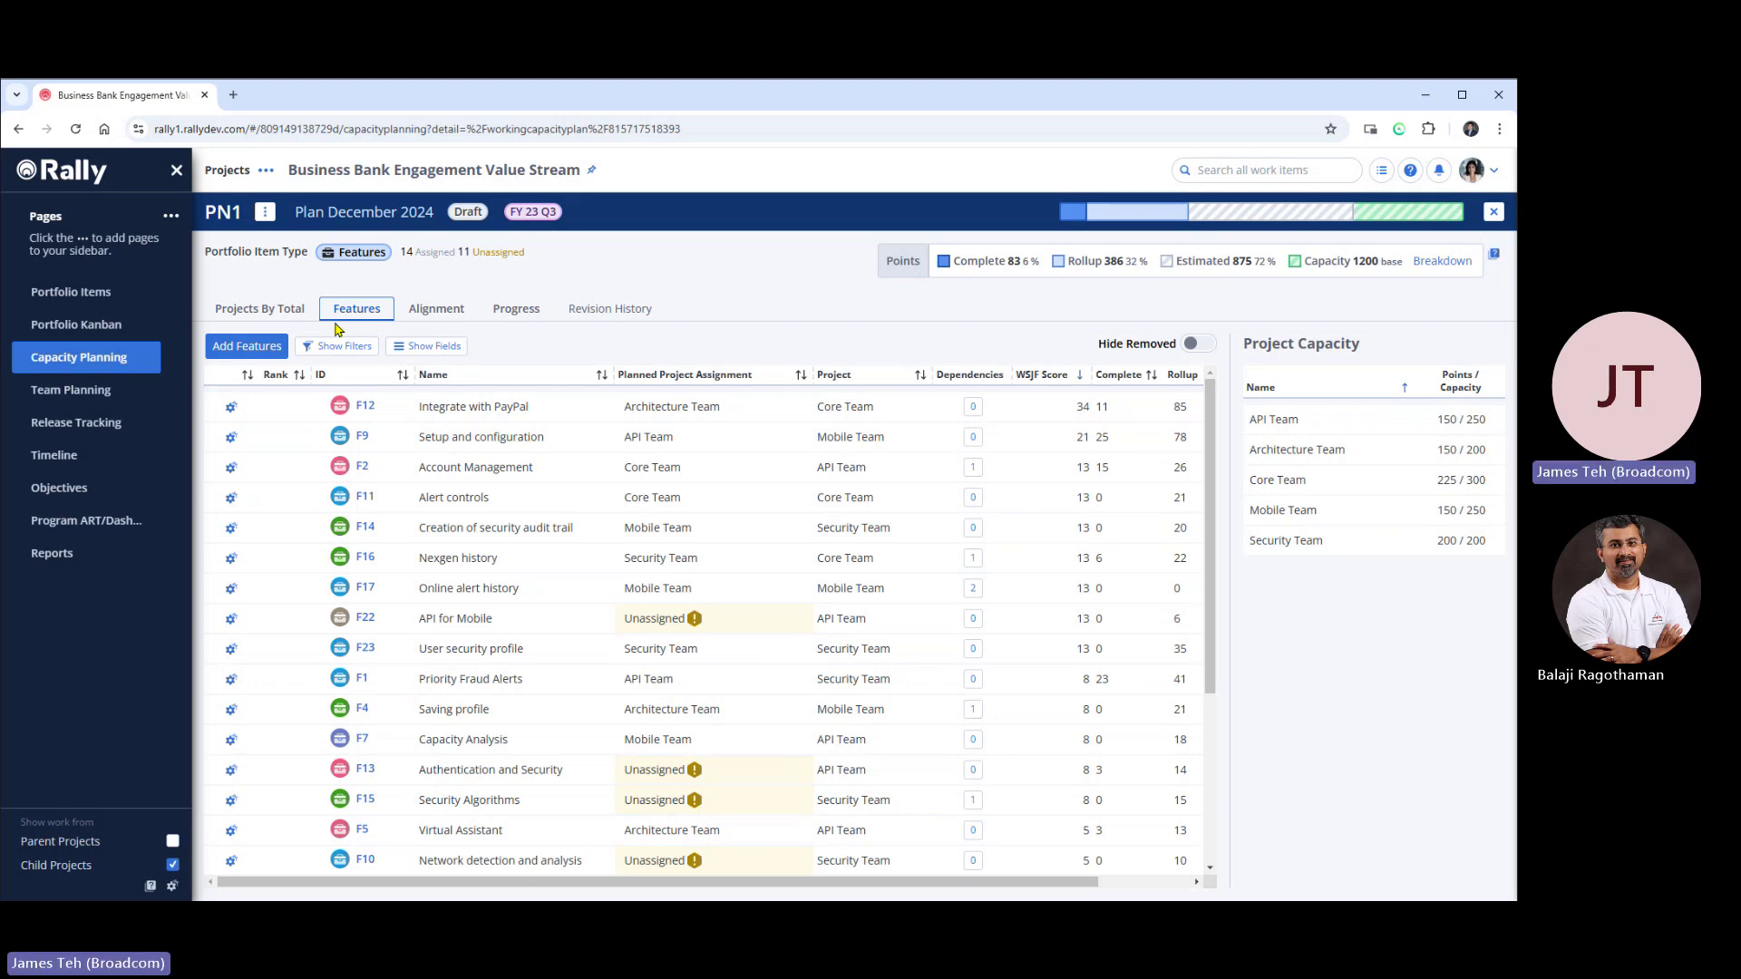
{"action": "left_click", "coordinate": [443, 311]}
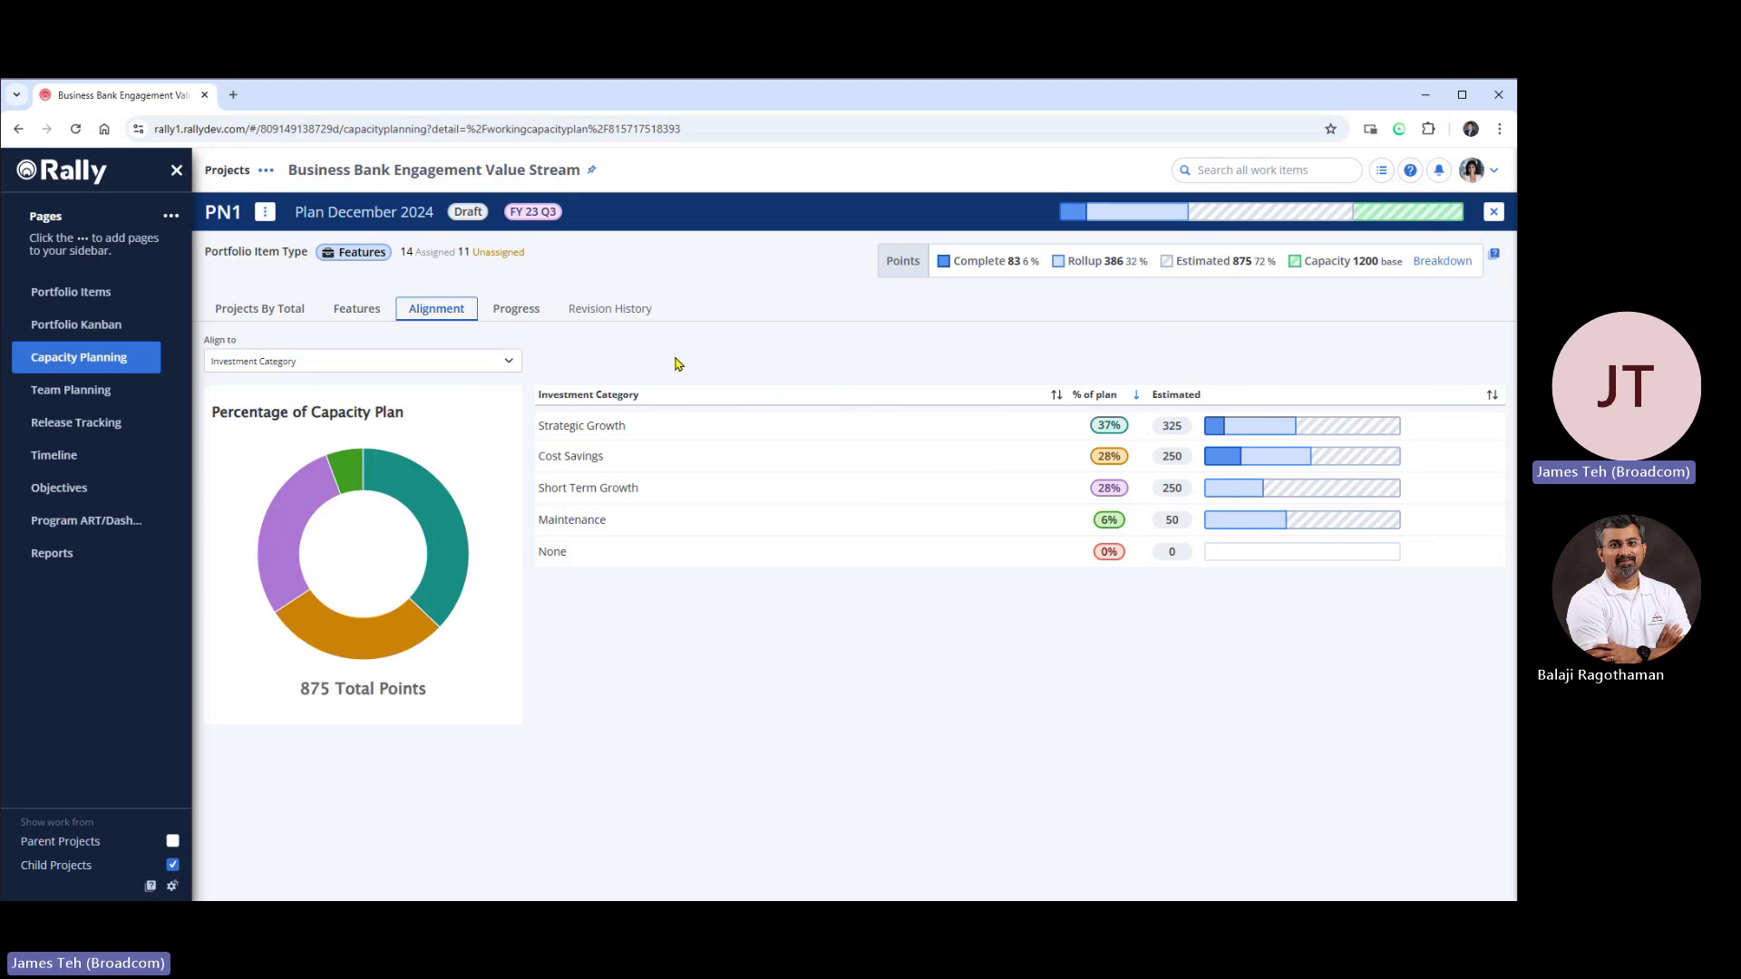
Show the Team Planning page and switch its project to Core Team under Digital Banking Core ART.
{"action": "left_click", "coordinate": [103, 391]}
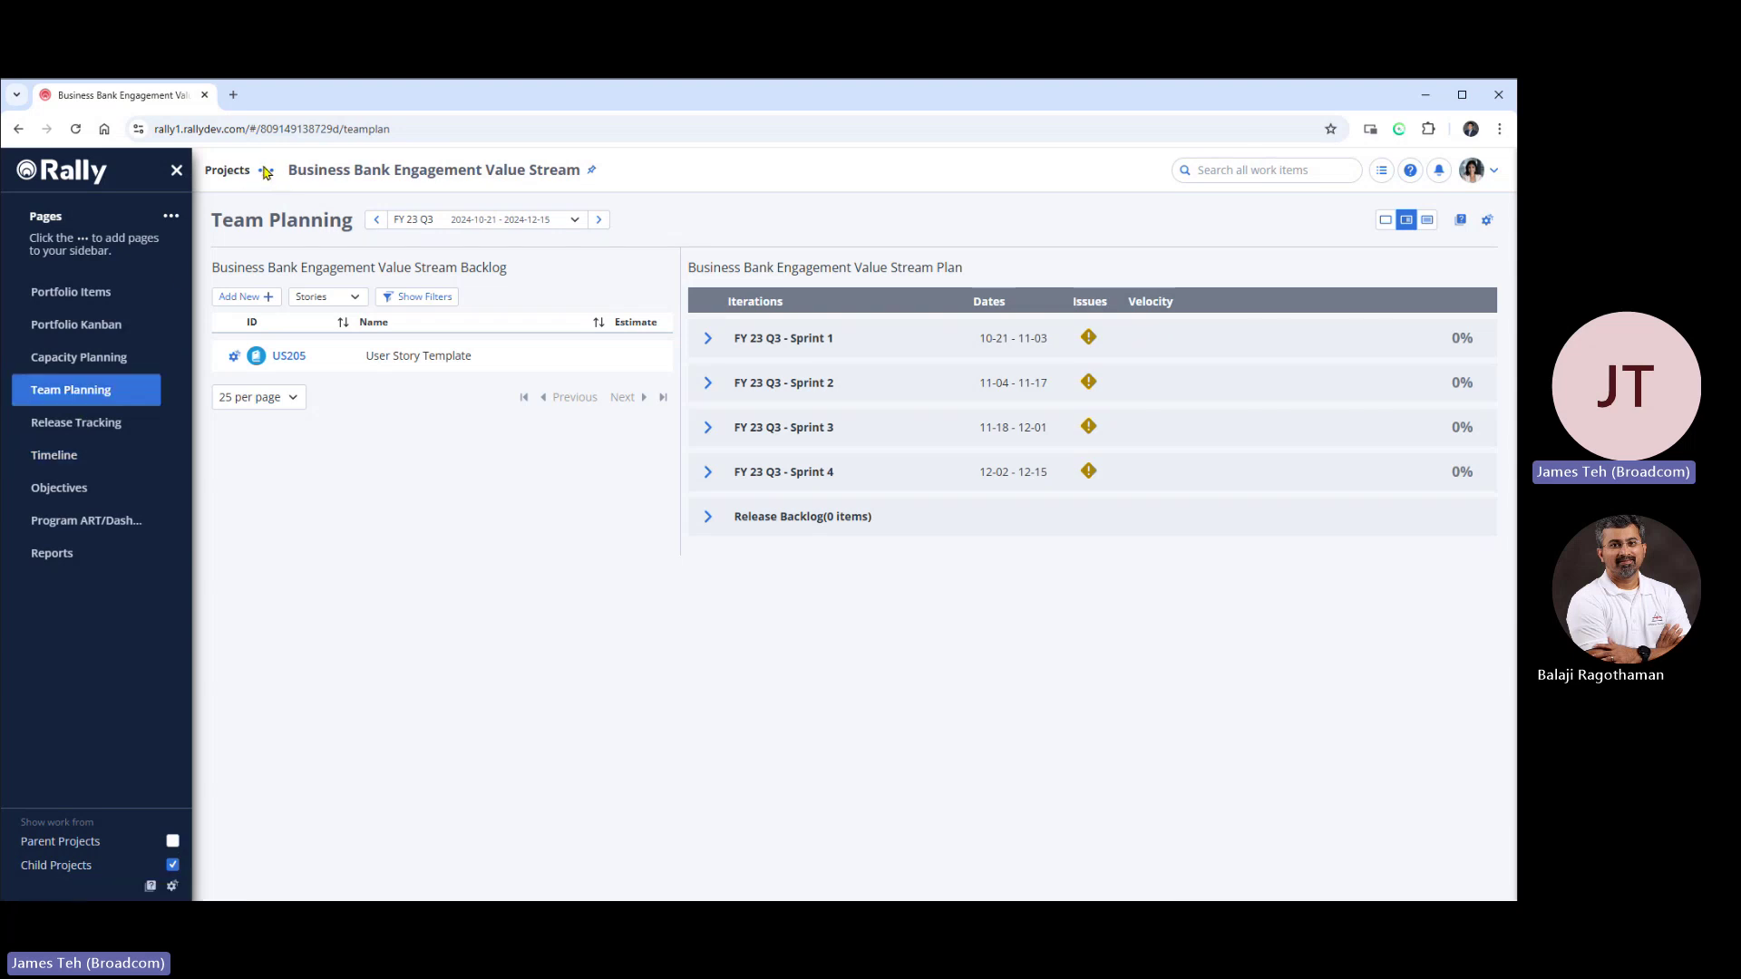
{"action": "left_click", "coordinate": [265, 171]}
{"action": "left_click", "coordinate": [232, 345]}
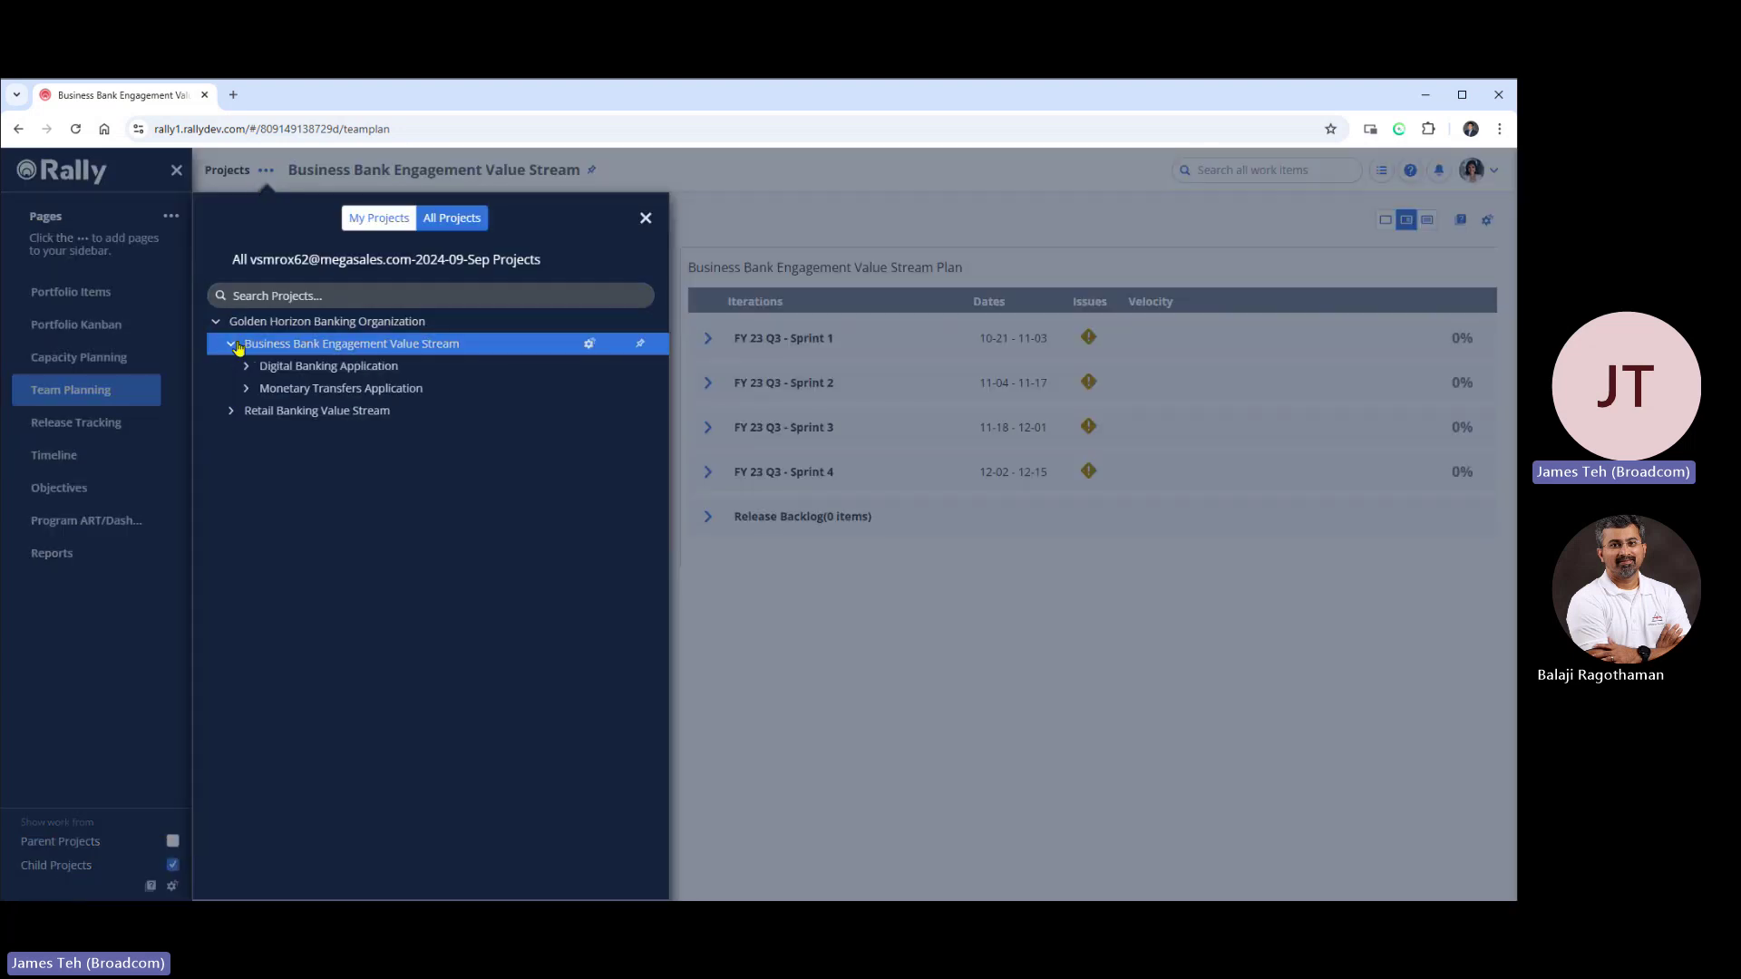
{"action": "left_click", "coordinate": [242, 367]}
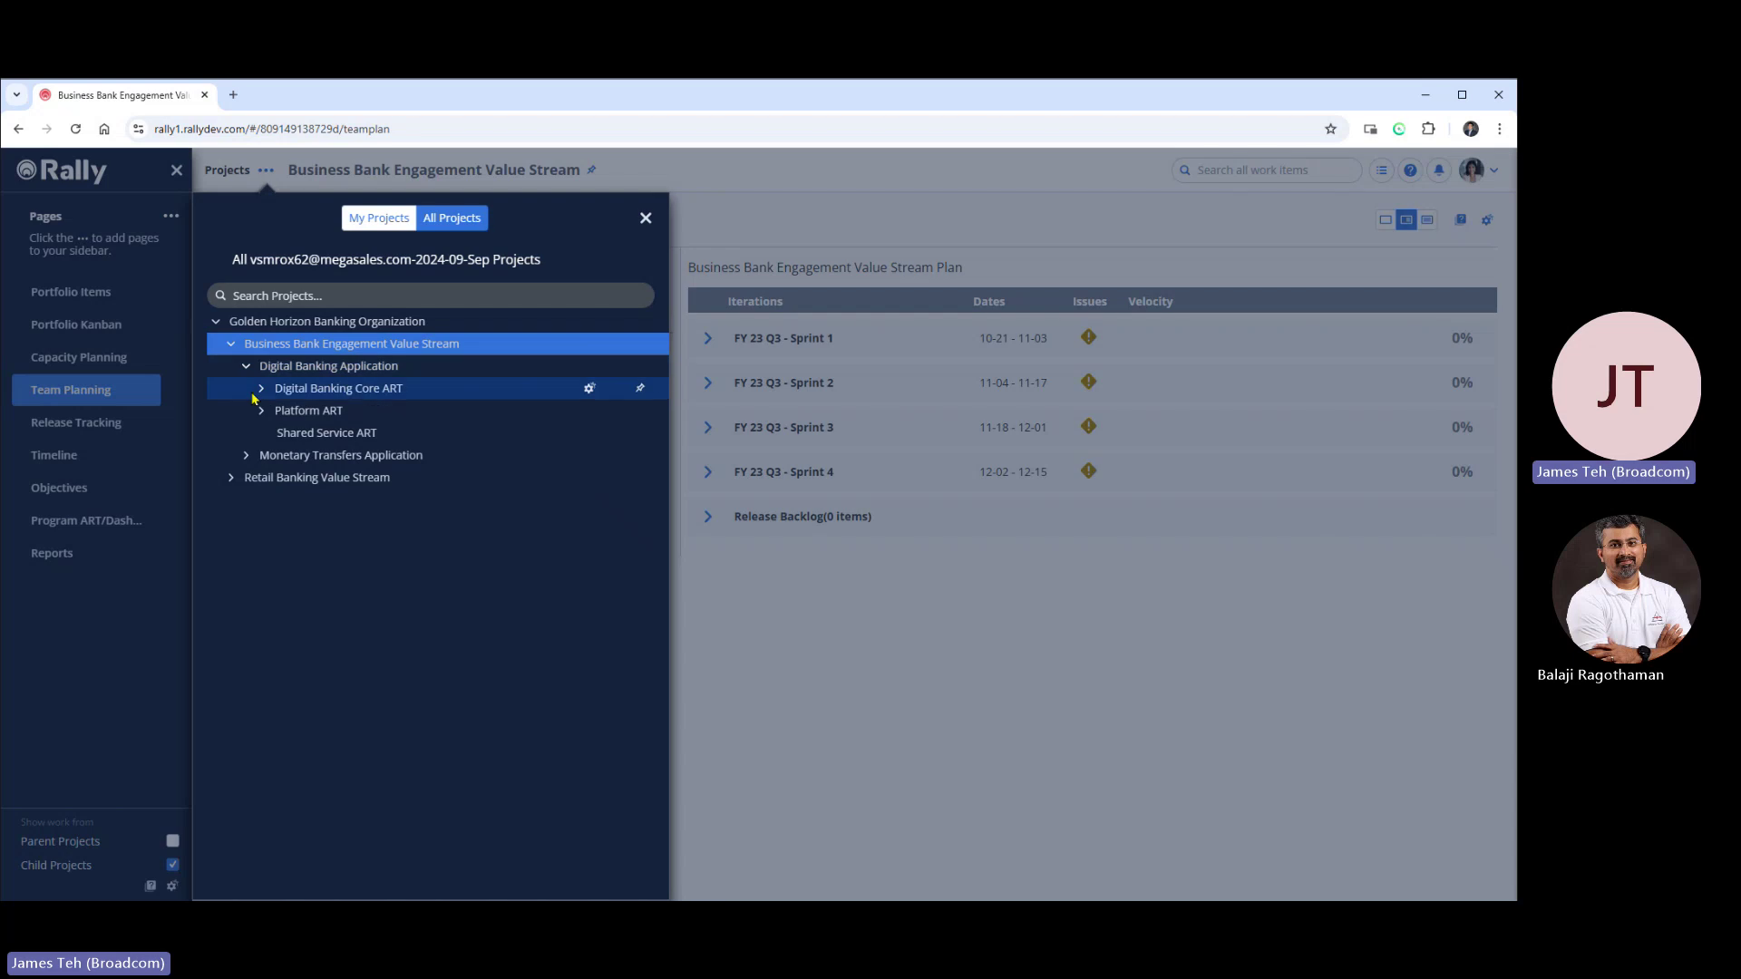
{"action": "left_click", "coordinate": [260, 390]}
{"action": "left_click", "coordinate": [299, 412]}
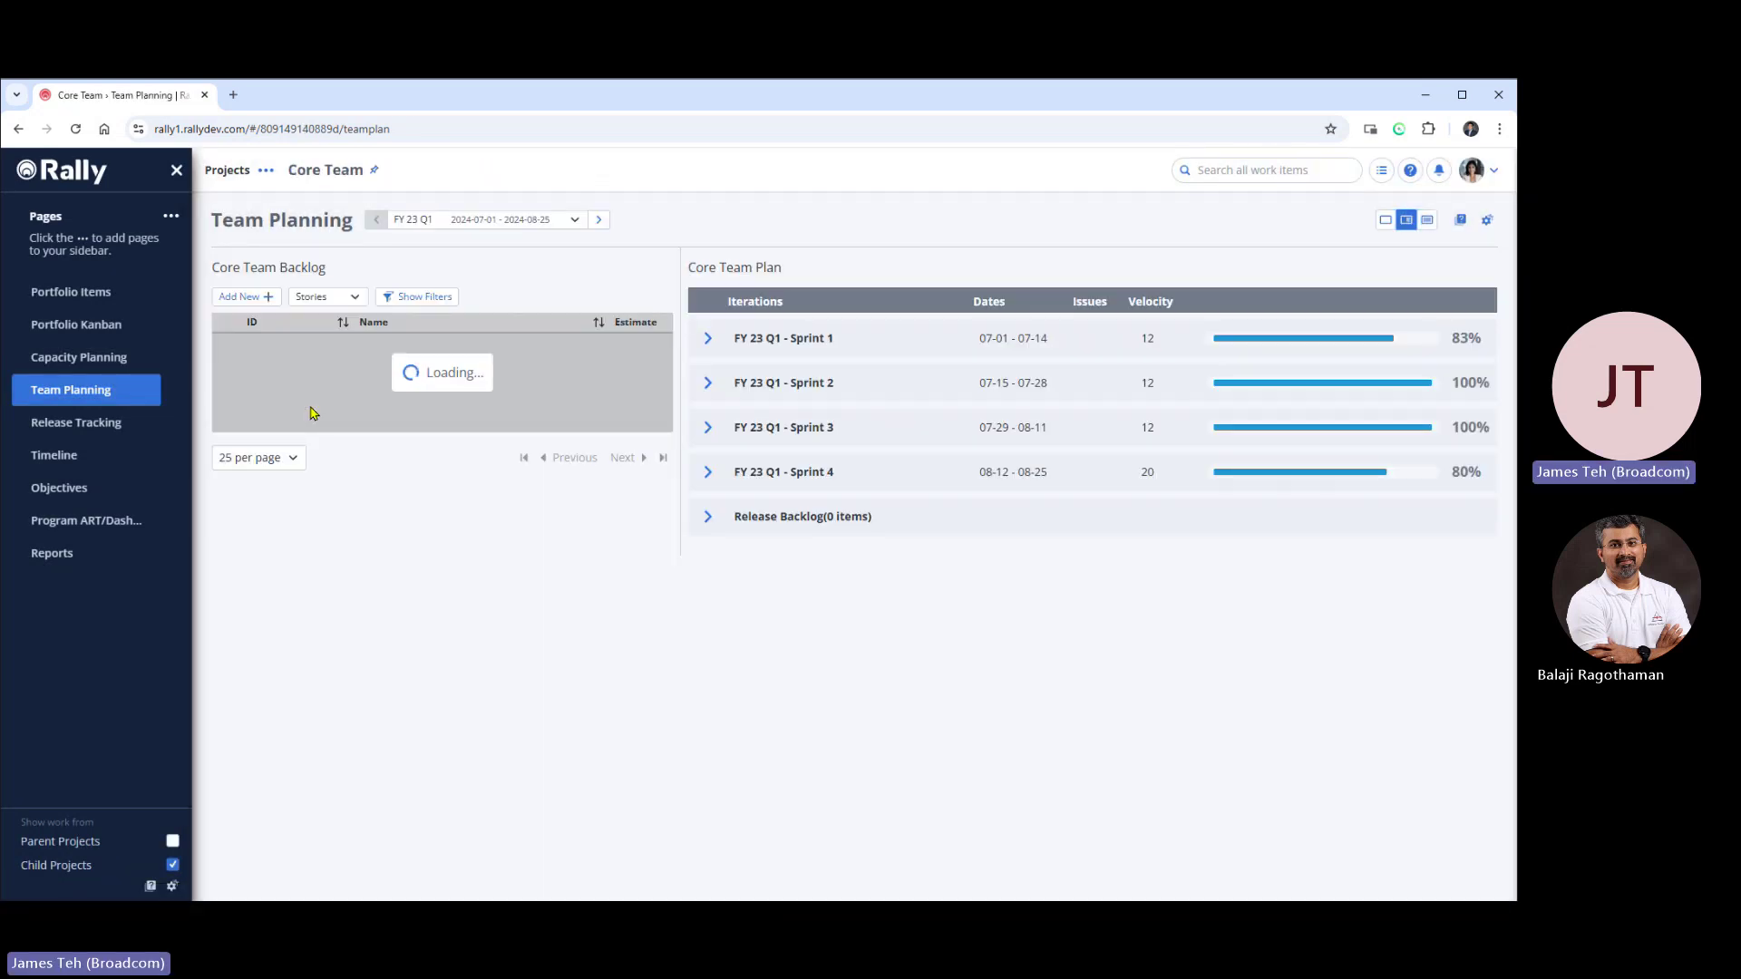
Expand all four FY 23 Q1 sprints in the Core Team plan and examine their stories and load against velocity.
{"action": "left_click", "coordinate": [708, 338]}
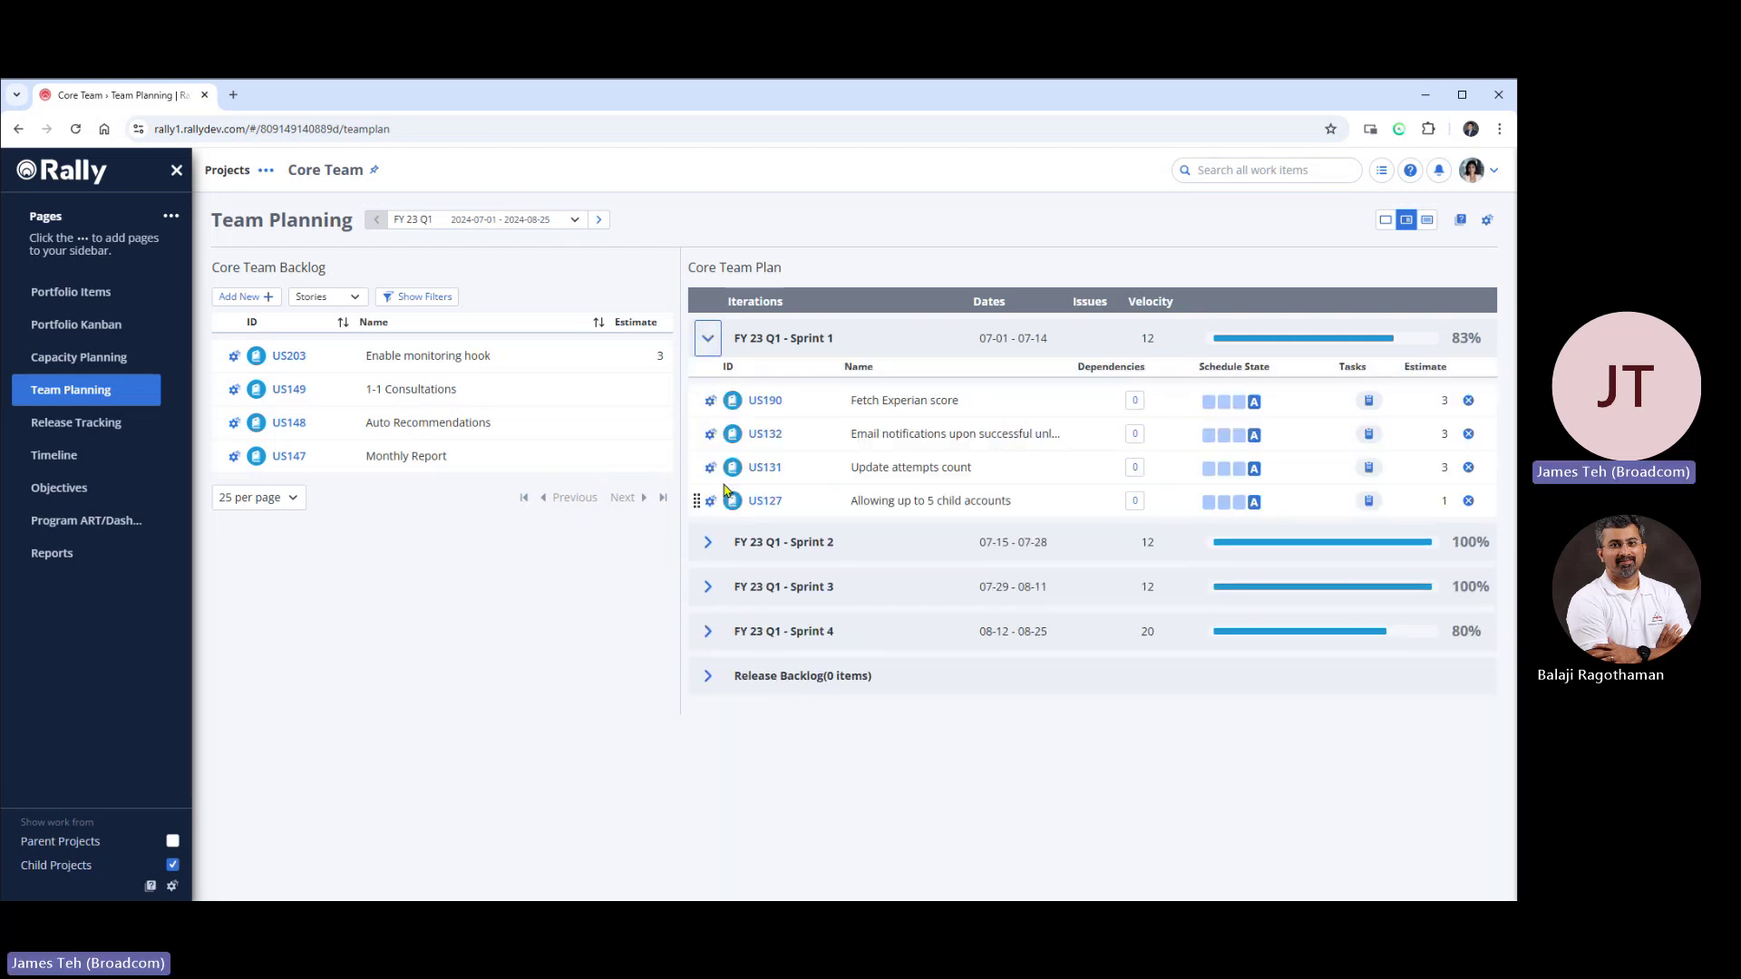
{"action": "left_click", "coordinate": [708, 542]}
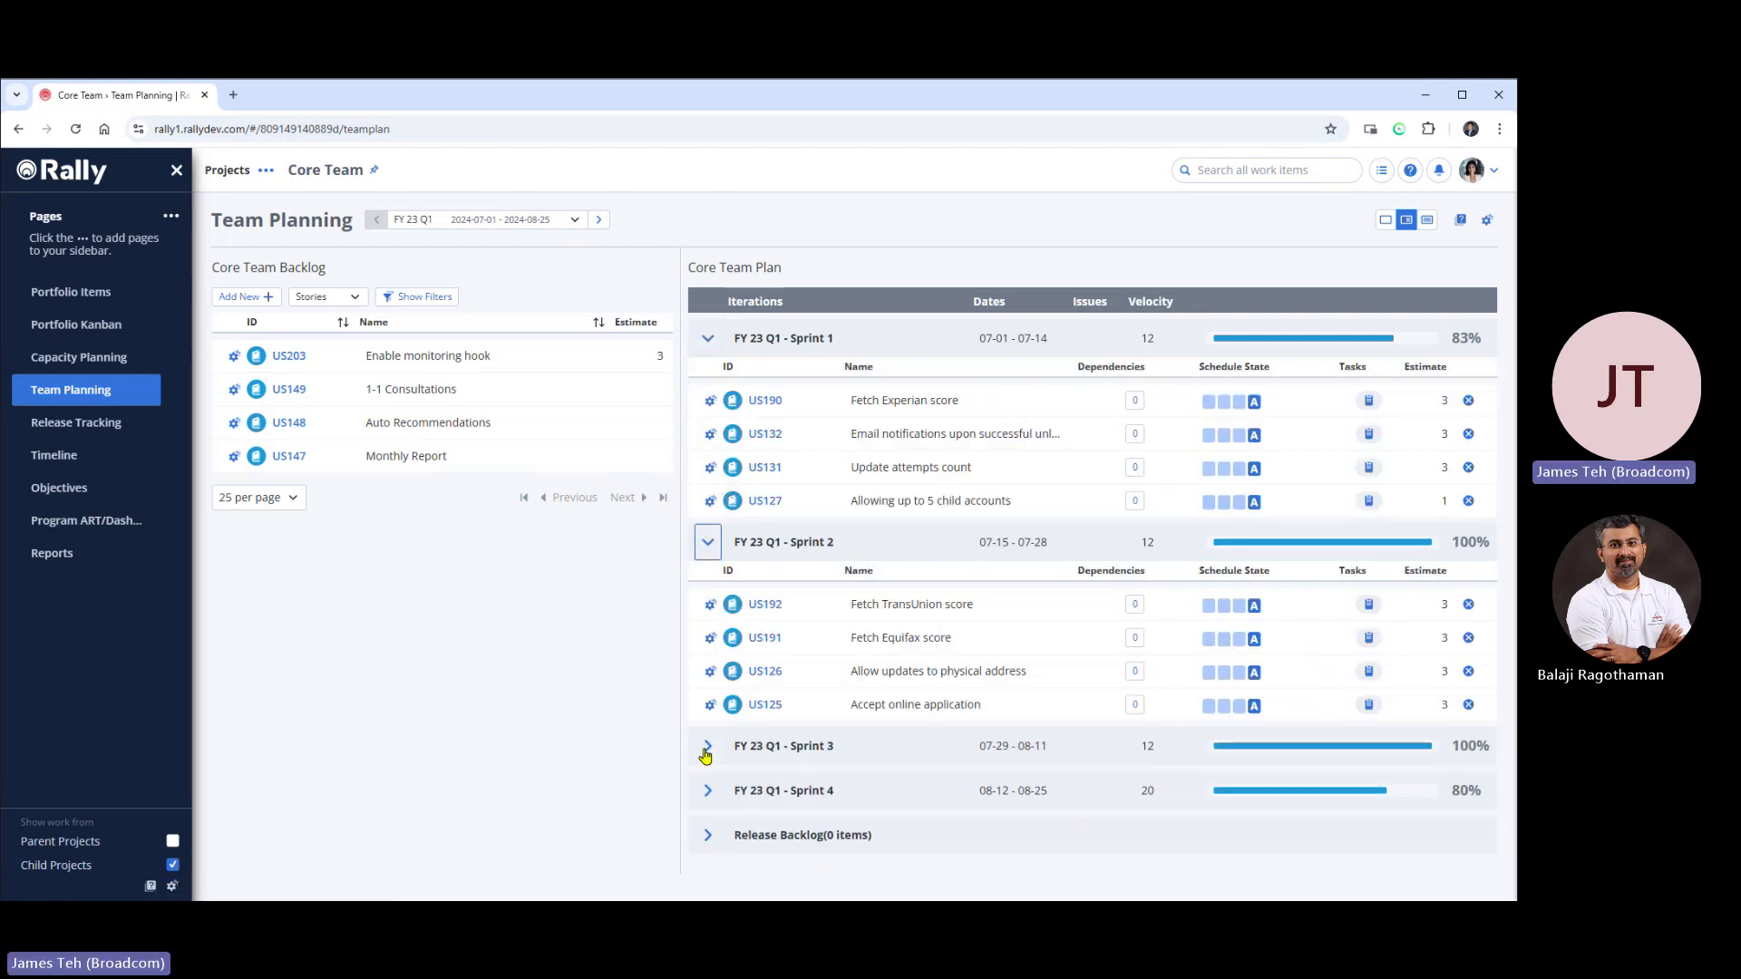
{"action": "left_click", "coordinate": [708, 745]}
{"action": "scroll", "coordinate": [673, 571], "scroll_direction": "down", "scroll_amount": 1}
{"action": "scroll", "coordinate": [673, 571], "scroll_direction": "down", "scroll_amount": 2}
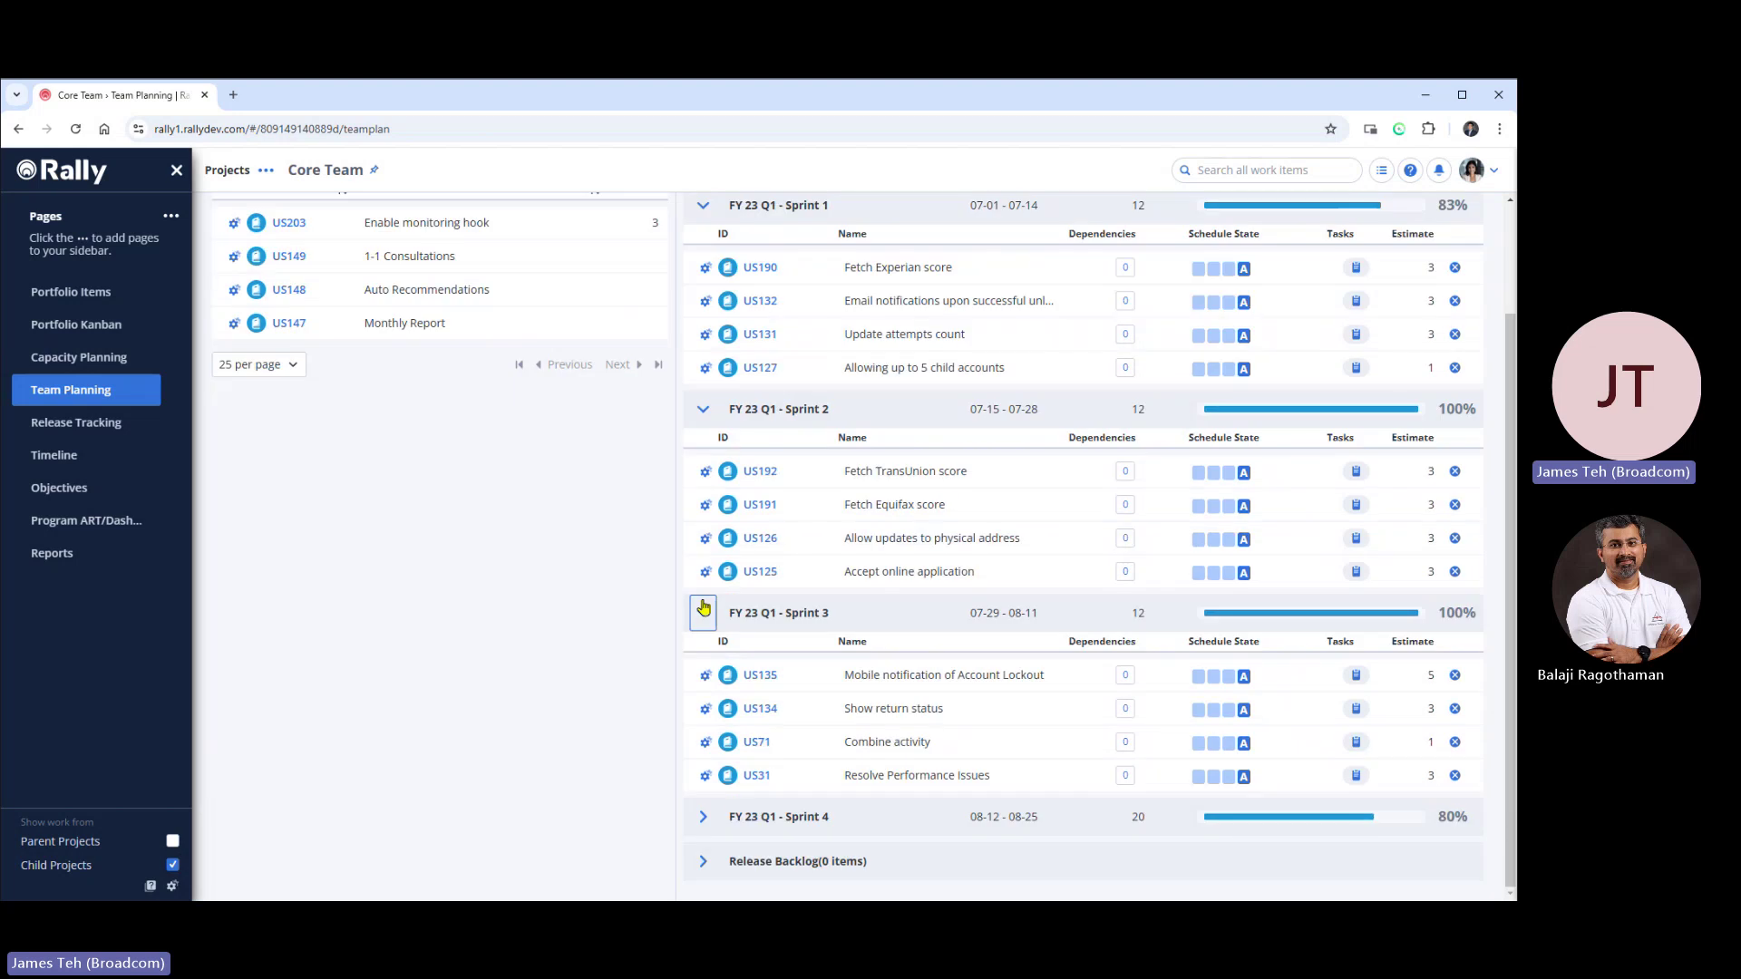
{"action": "left_click", "coordinate": [703, 810]}
{"action": "scroll", "coordinate": [645, 603], "scroll_direction": "down", "scroll_amount": 3}
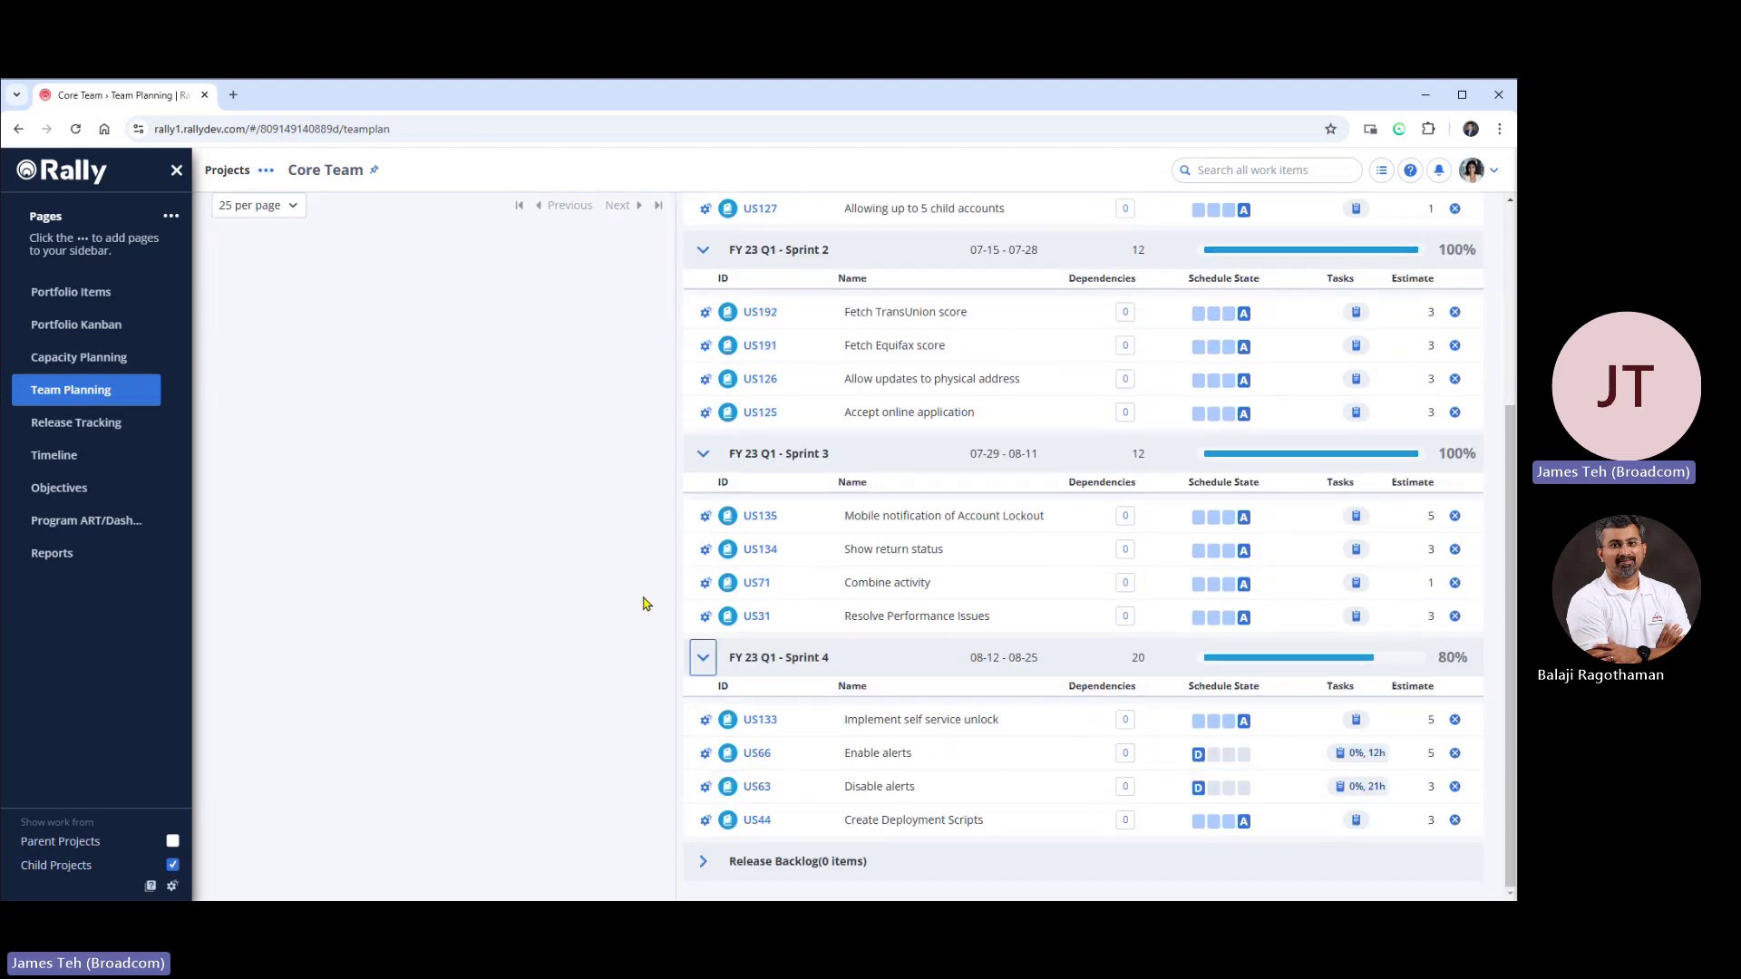
{"action": "scroll", "coordinate": [644, 604], "scroll_direction": "up", "scroll_amount": 5}
{"action": "scroll", "coordinate": [649, 602], "scroll_direction": "down", "scroll_amount": 1}
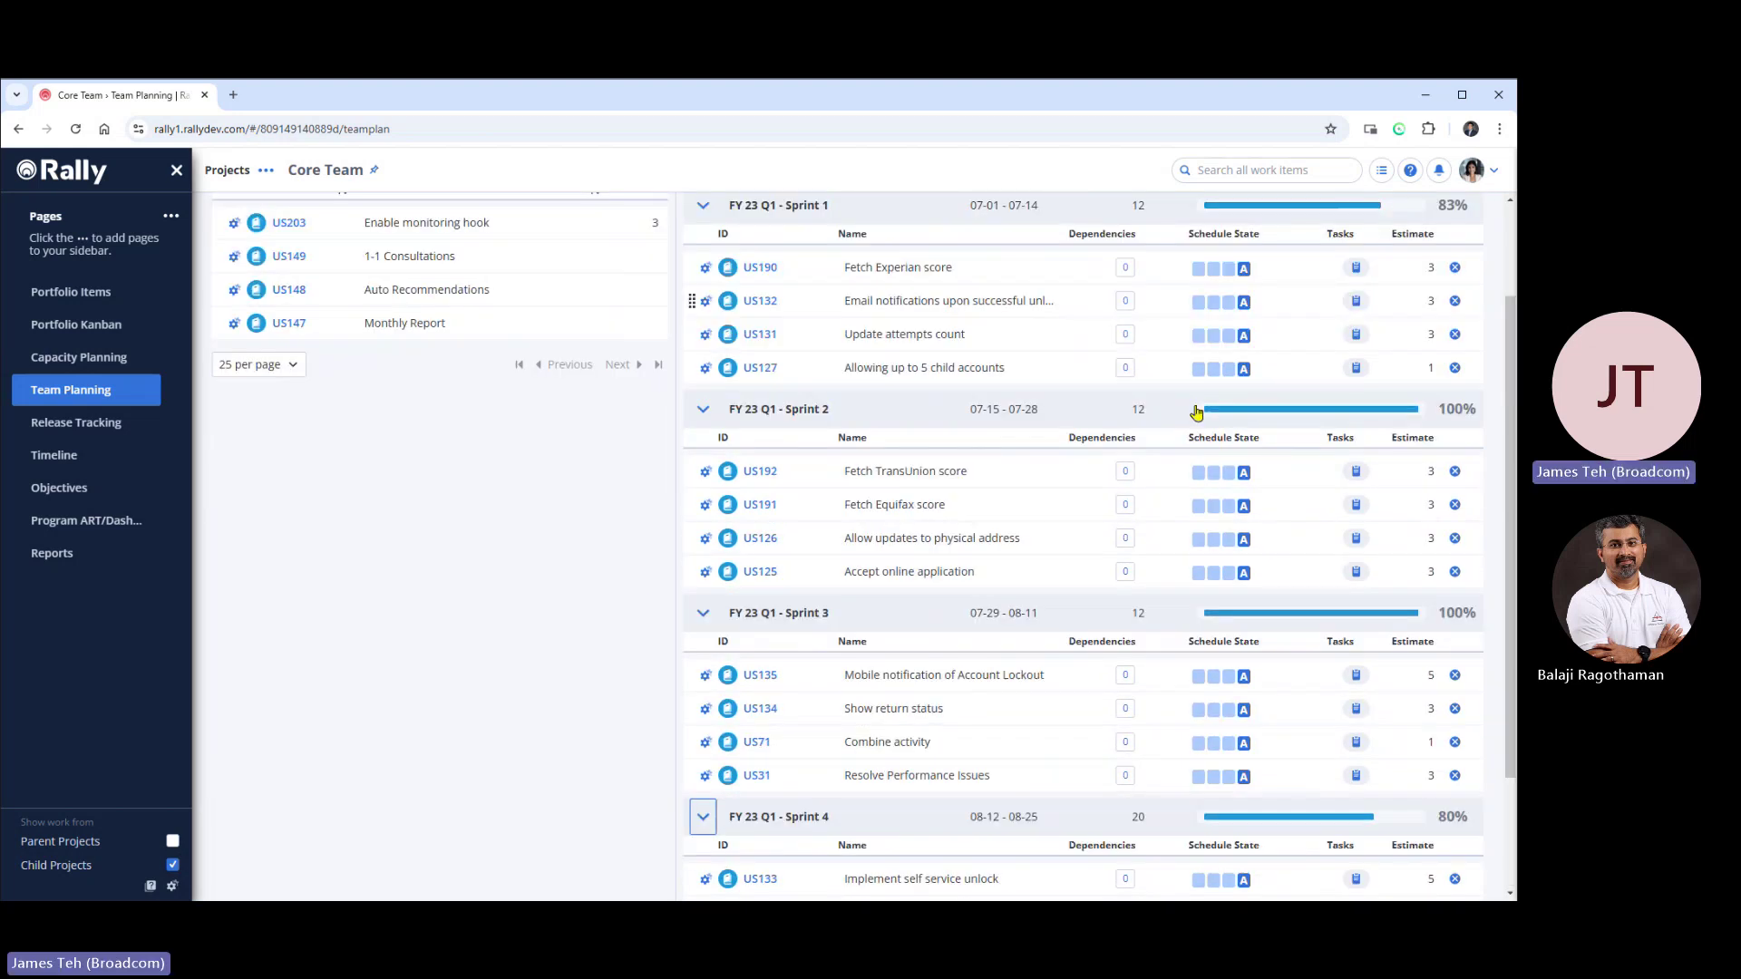
{"action": "scroll", "coordinate": [907, 447], "scroll_direction": "up", "scroll_amount": 1}
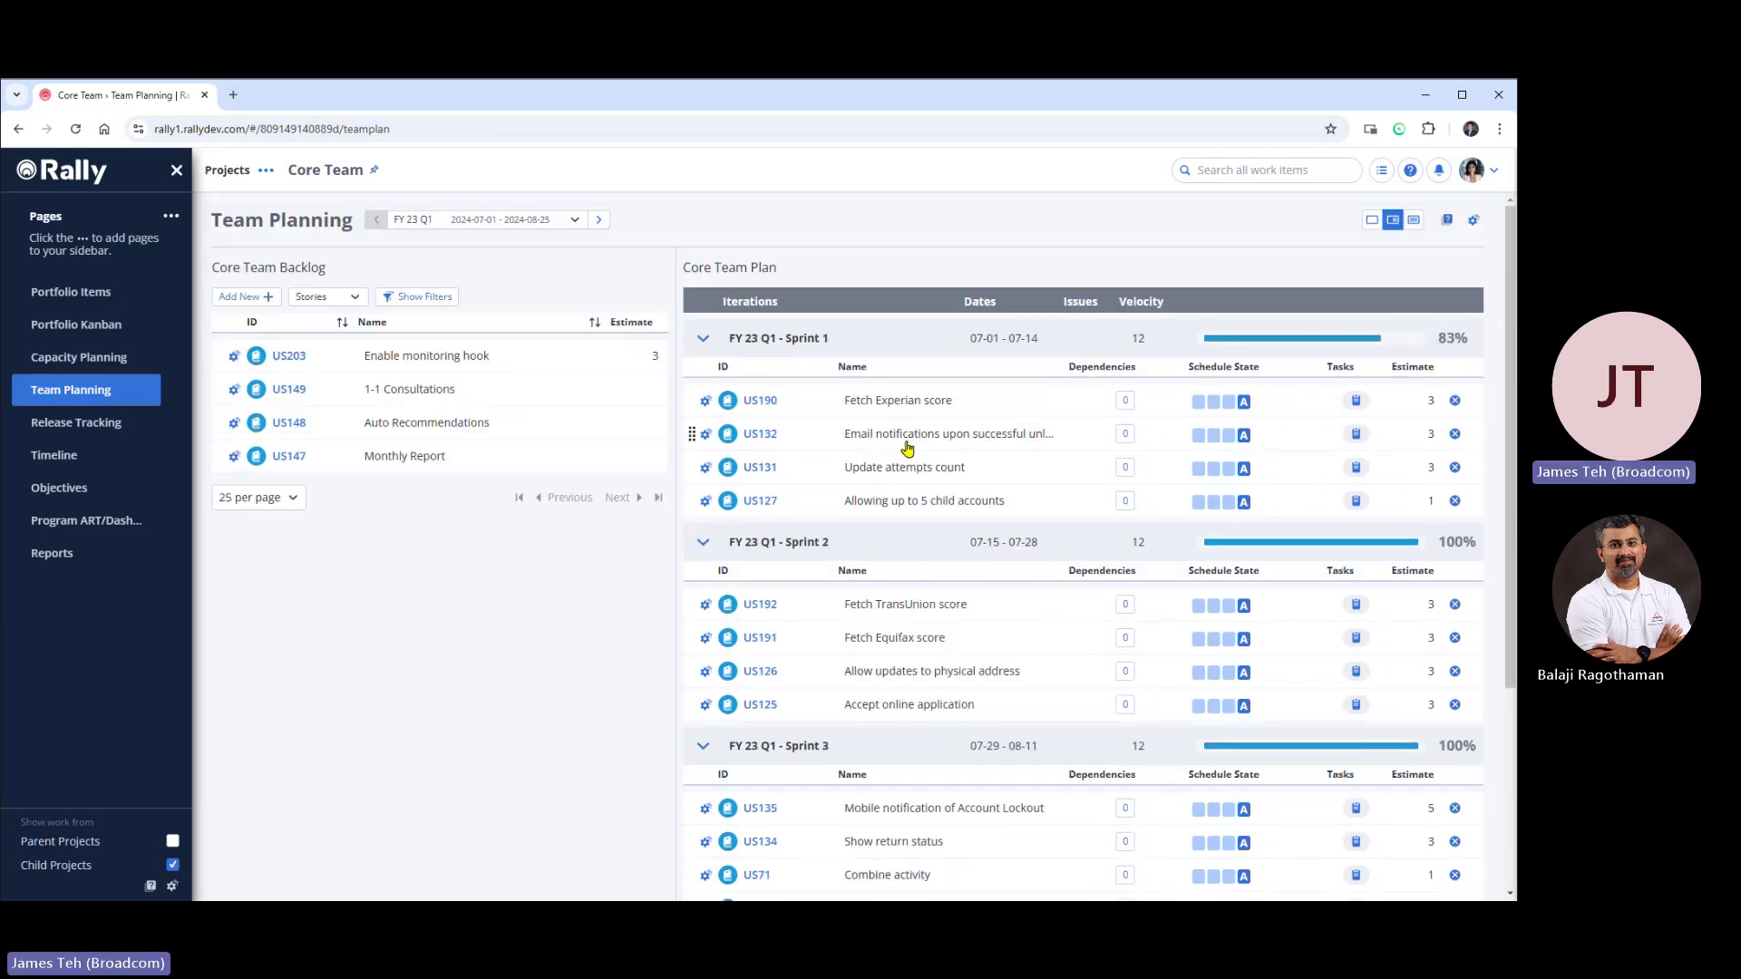
Show the FY 23 Q2 plan, move defect DE32 from Sprint 2 to Sprint 3, and collapse Sprint 2.
{"action": "left_click", "coordinate": [599, 220]}
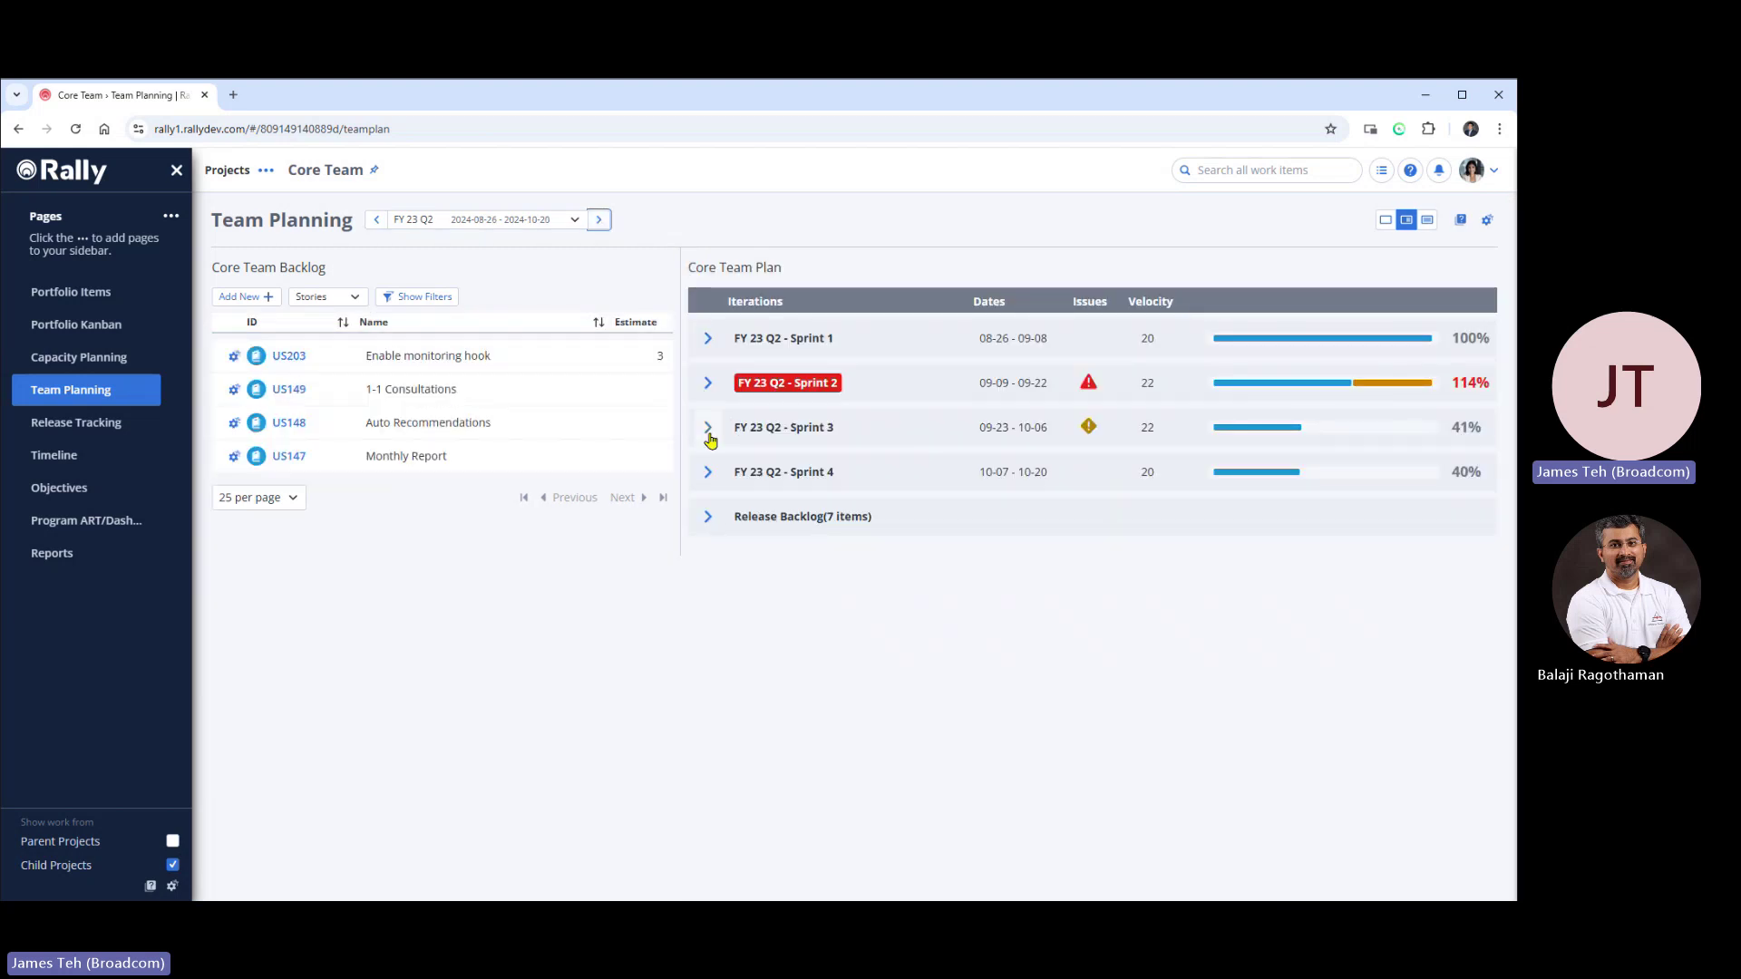
{"action": "left_click", "coordinate": [708, 384]}
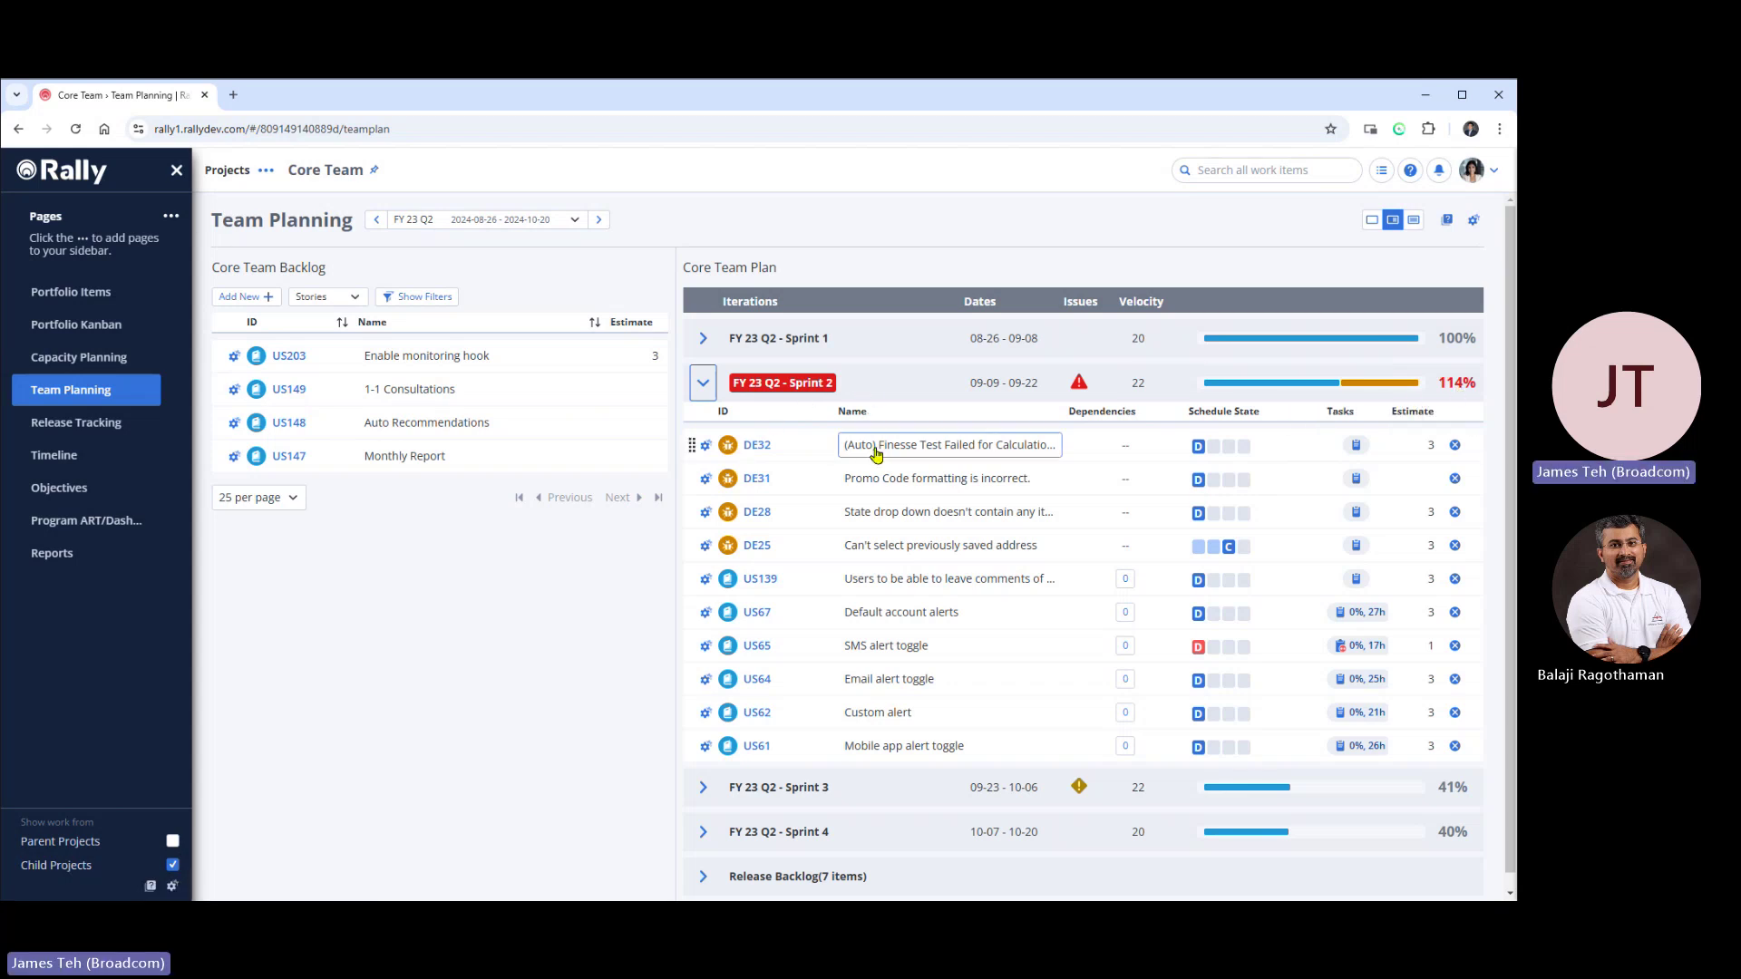
{"action": "scroll", "coordinate": [870, 471], "scroll_direction": "down", "scroll_amount": 1}
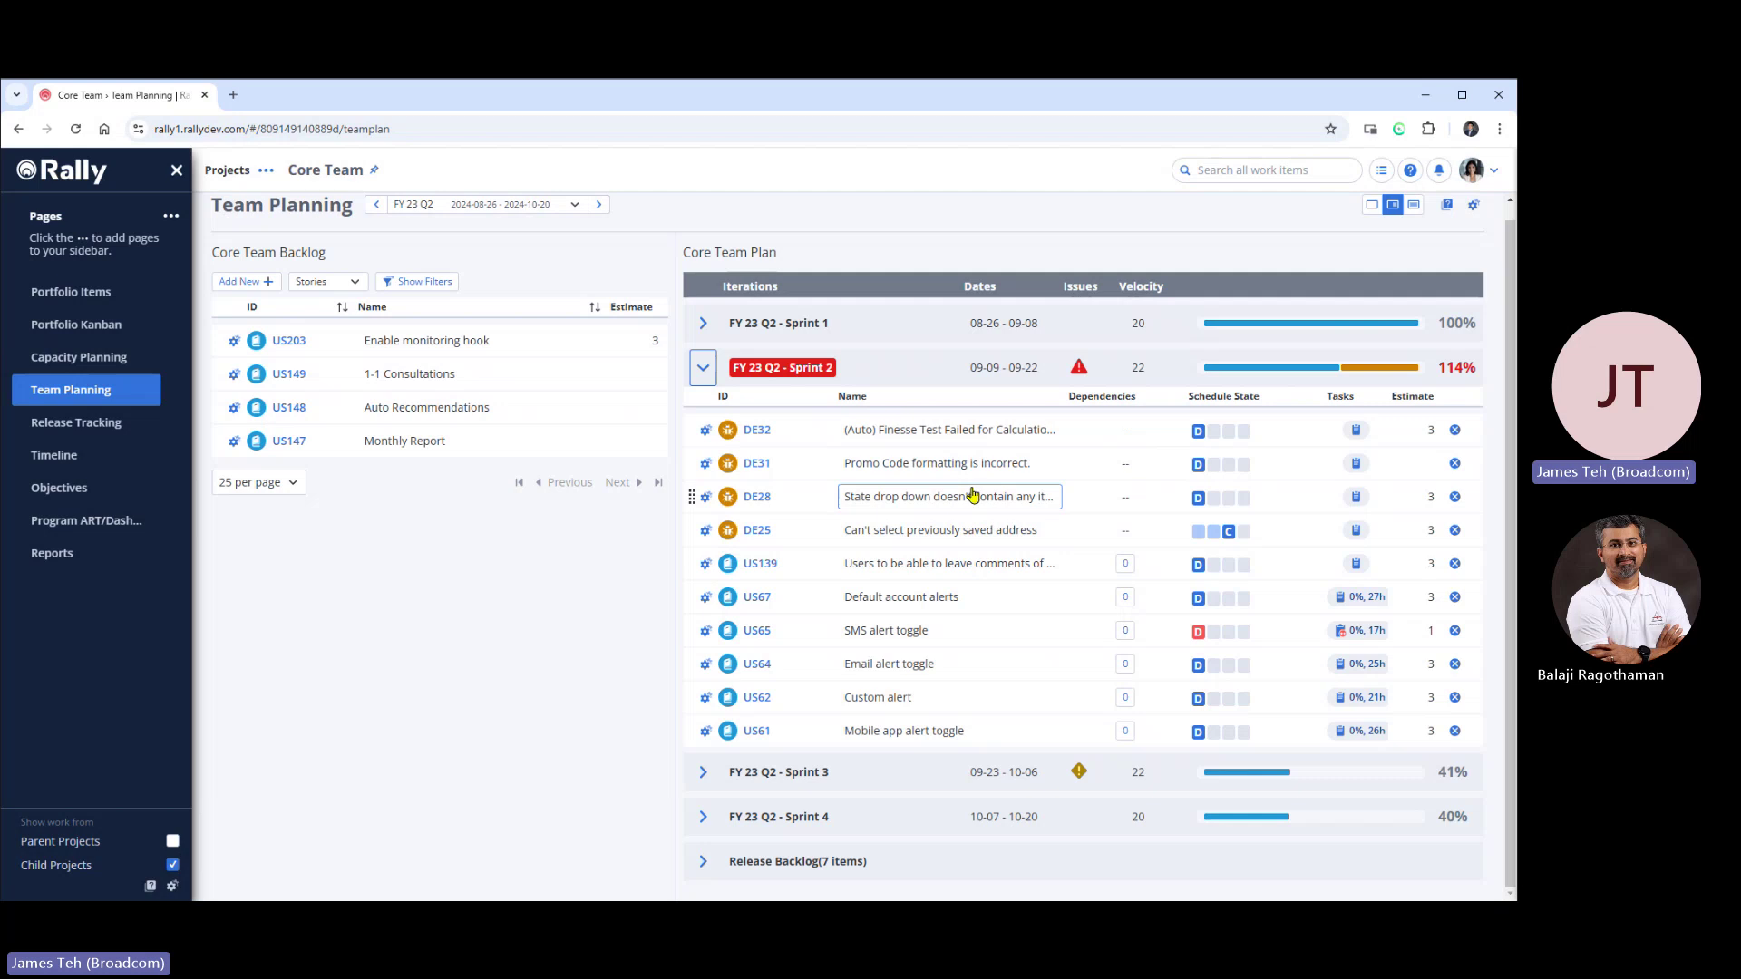
{"action": "left_click", "coordinate": [701, 775]}
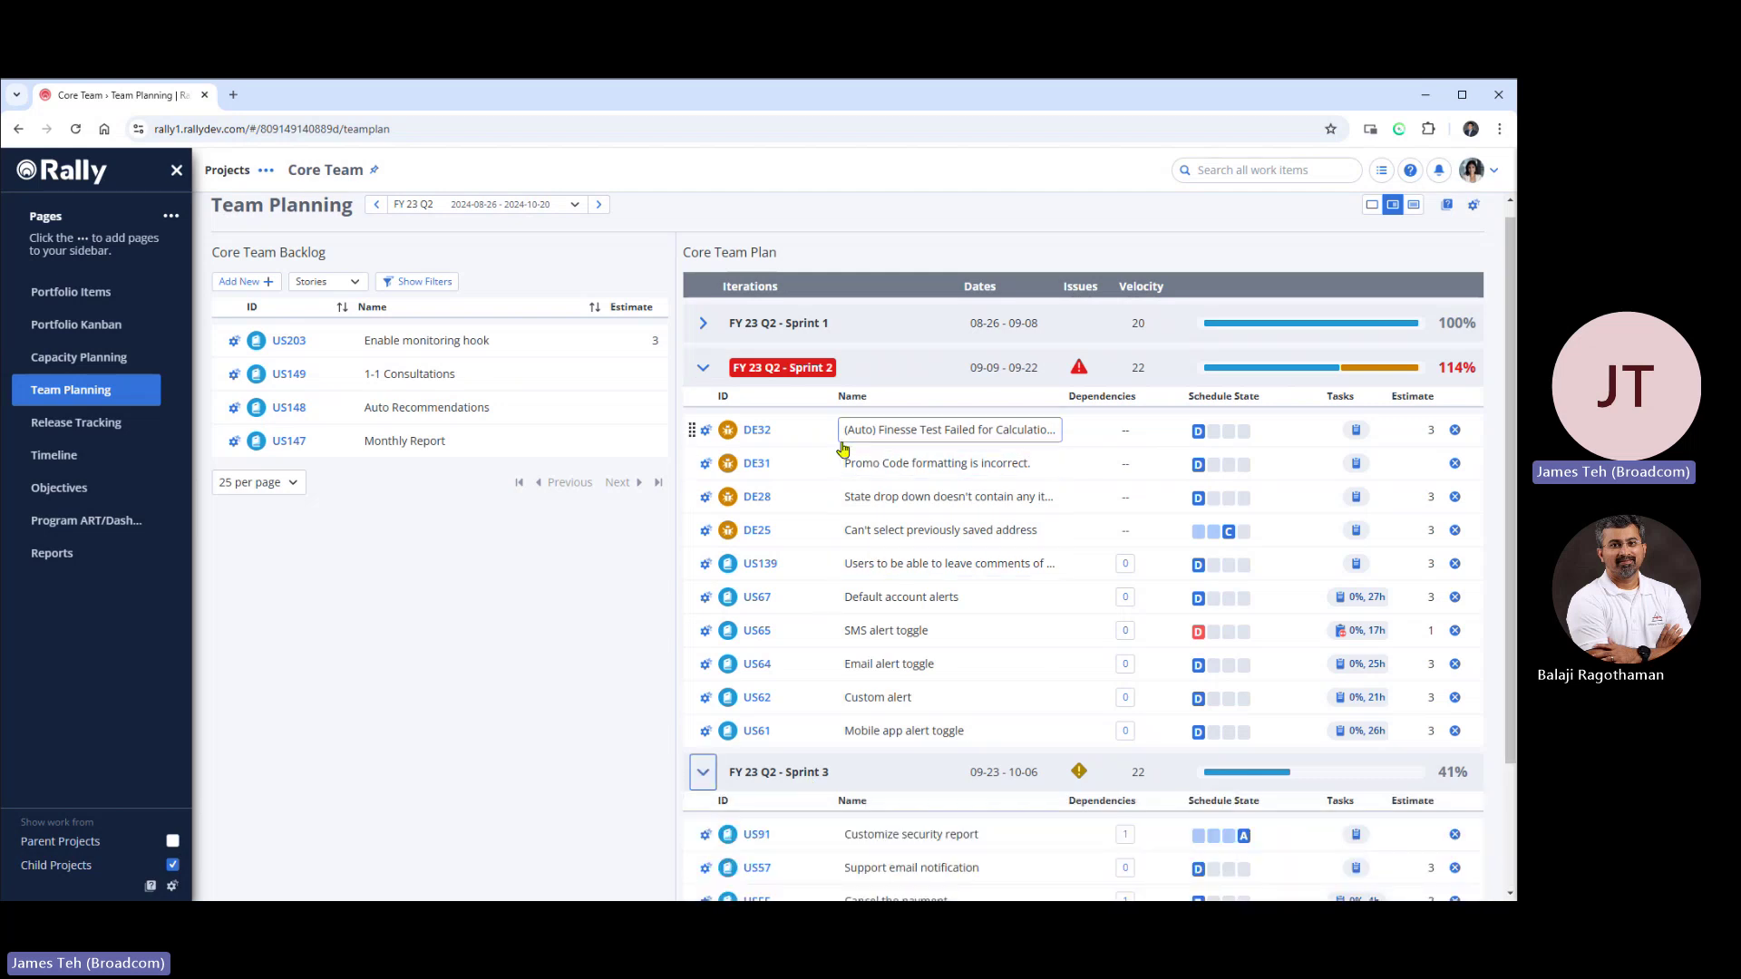
{"action": "left_click_drag", "start_coordinate": [842, 448], "coordinate": [849, 833]}
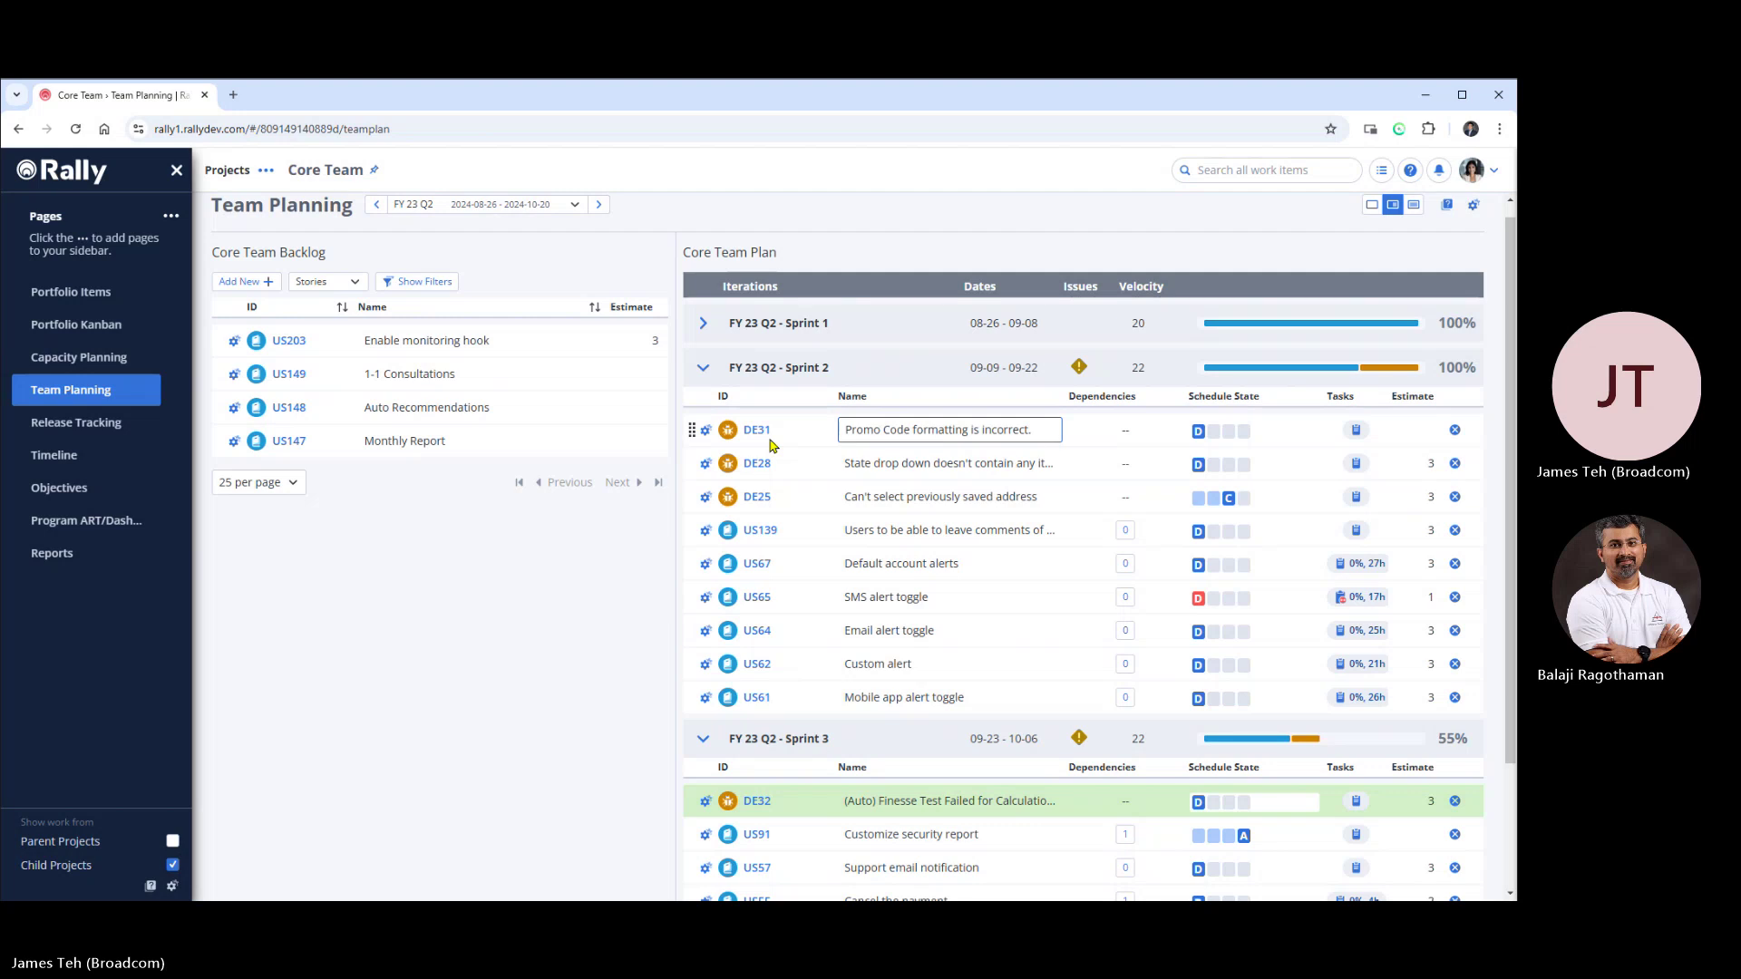
{"action": "left_click_drag", "start_coordinate": [758, 563], "coordinate": [700, 370]}
{"action": "left_click", "coordinate": [700, 370]}
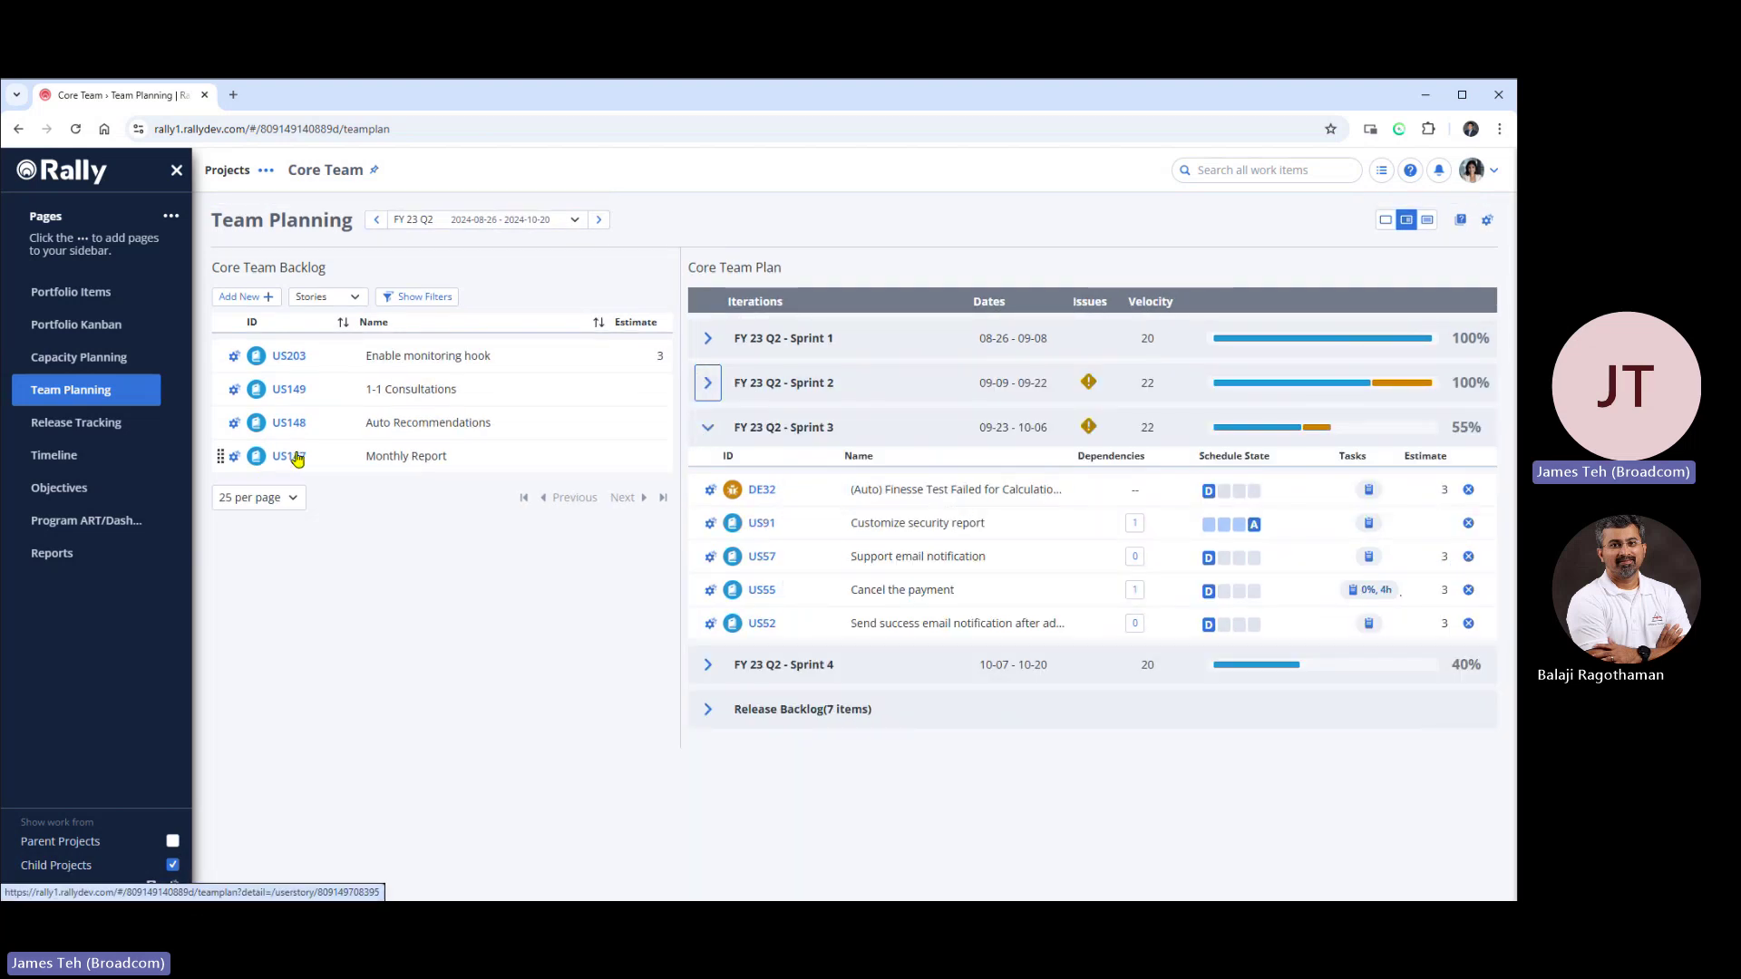
Schedule the backlog story US147 Monthly Report in FY 23 Q2 - Sprint 3 and US149 1-1 Consultations in Sprint 4.
{"action": "left_click_drag", "start_coordinate": [295, 457], "coordinate": [879, 590]}
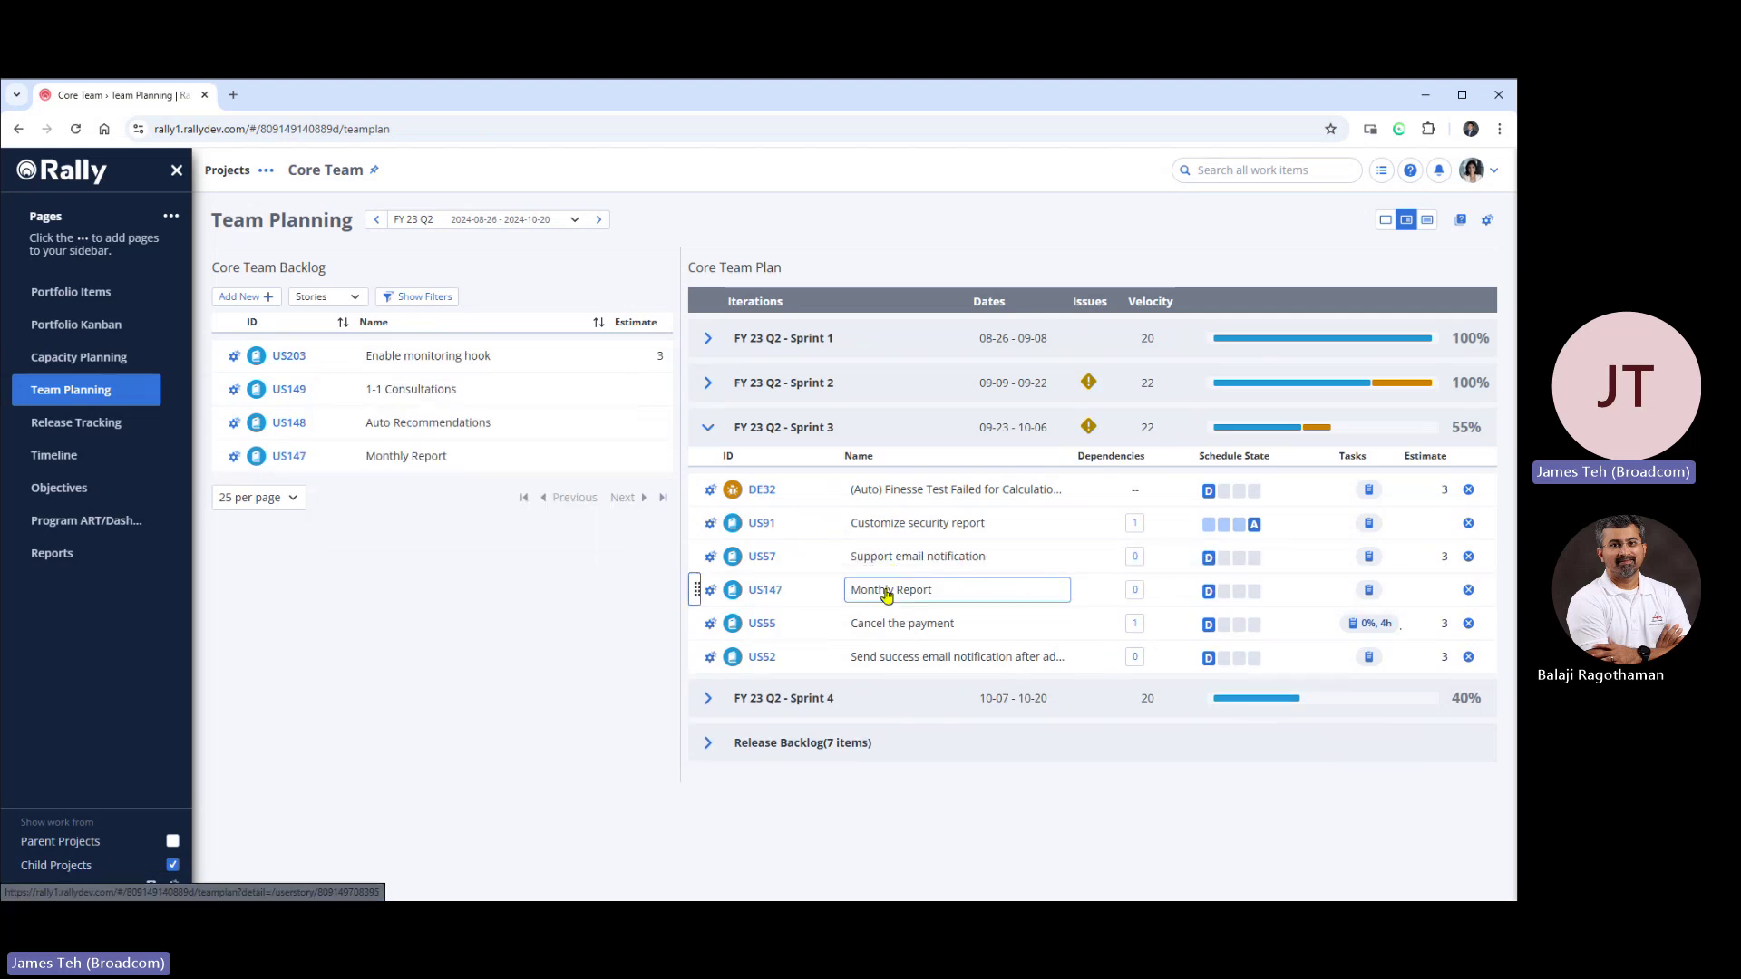
{"action": "left_click", "coordinate": [708, 699]}
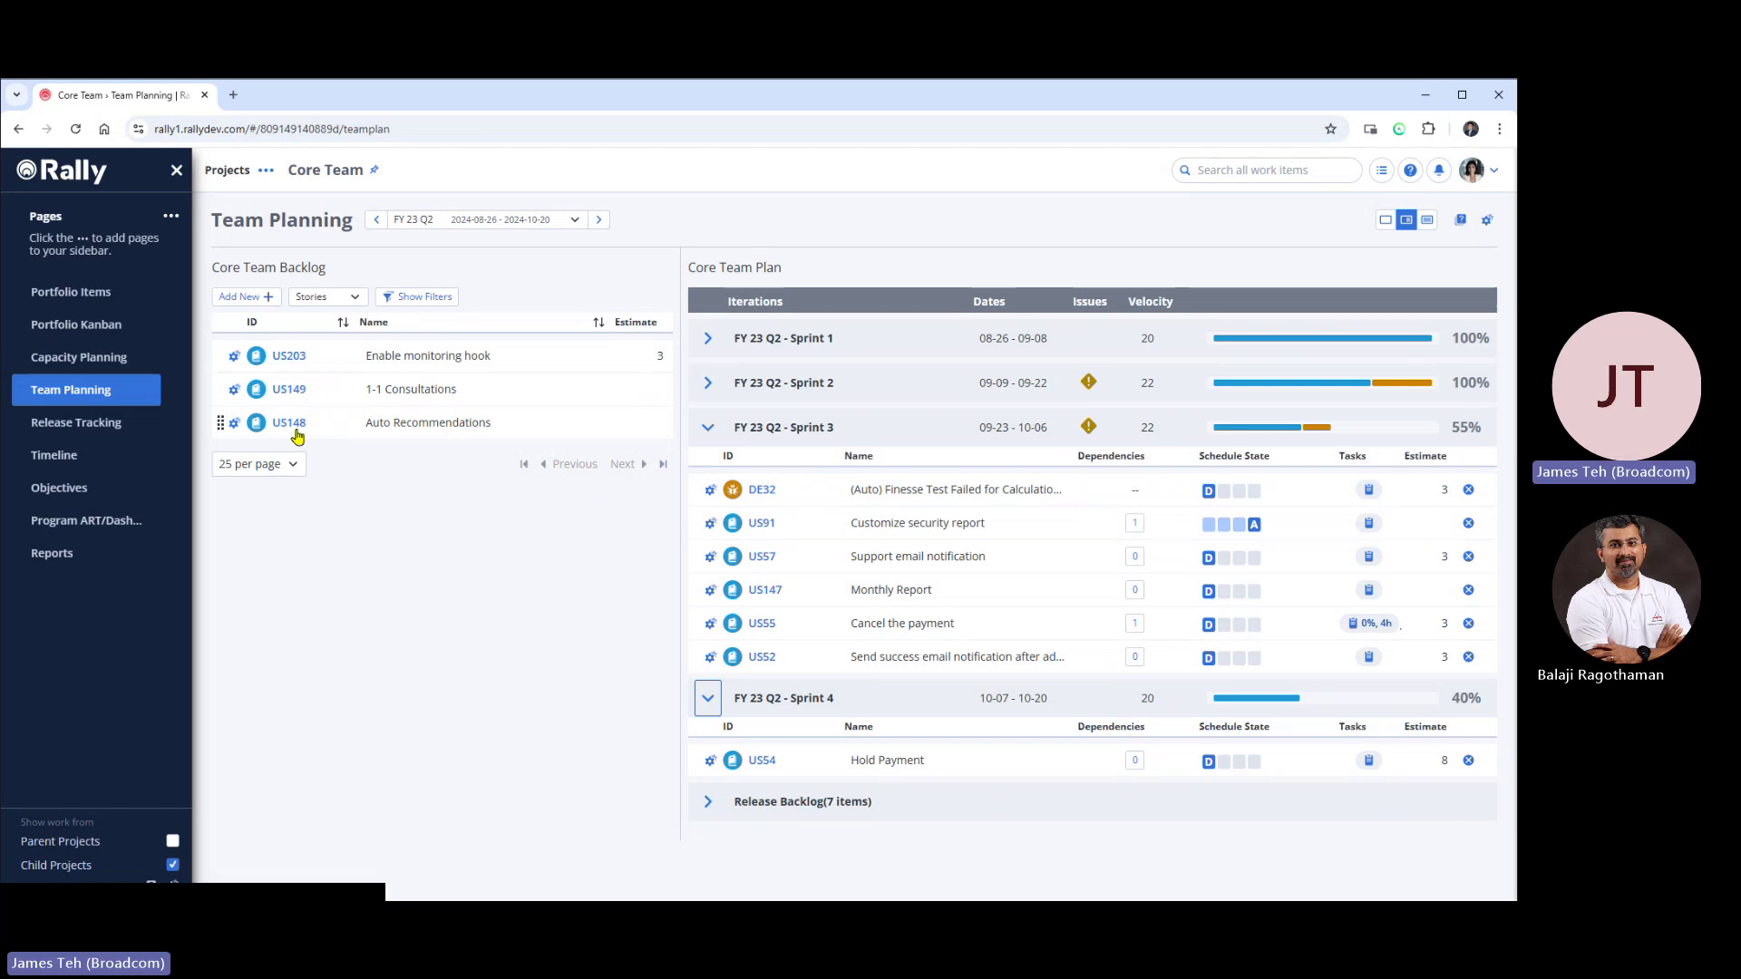
{"action": "left_click_drag", "start_coordinate": [294, 431], "coordinate": [925, 725]}
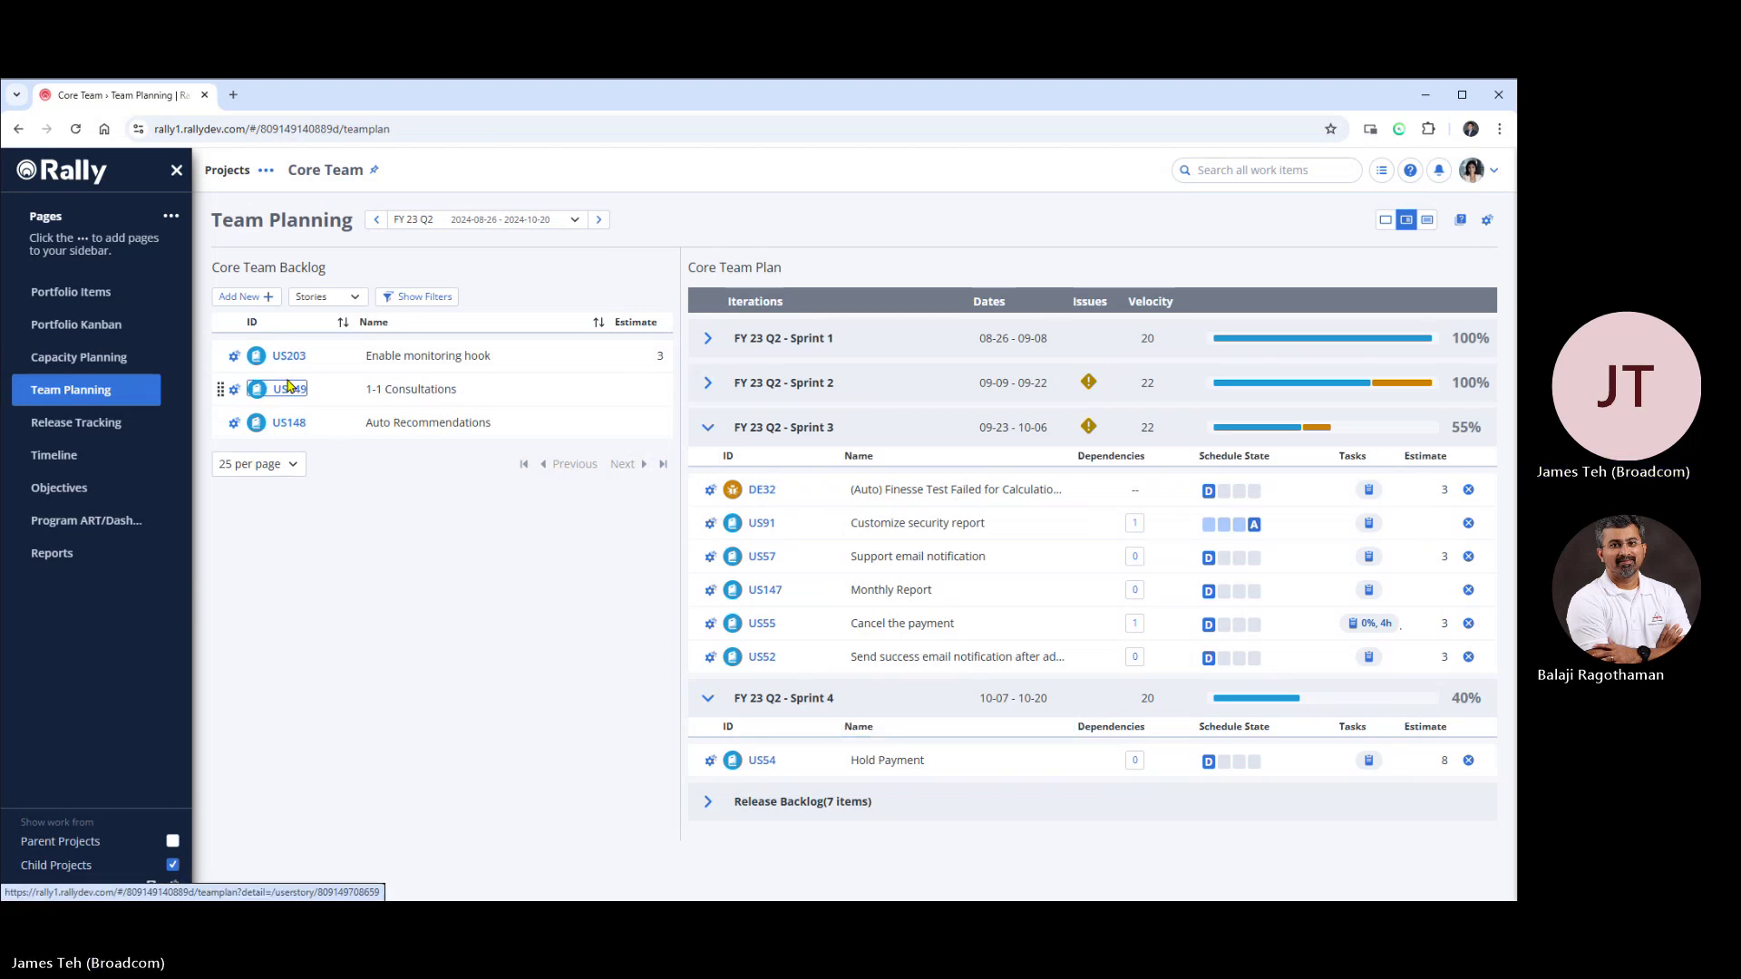
{"action": "left_click_drag", "start_coordinate": [288, 384], "coordinate": [886, 758]}
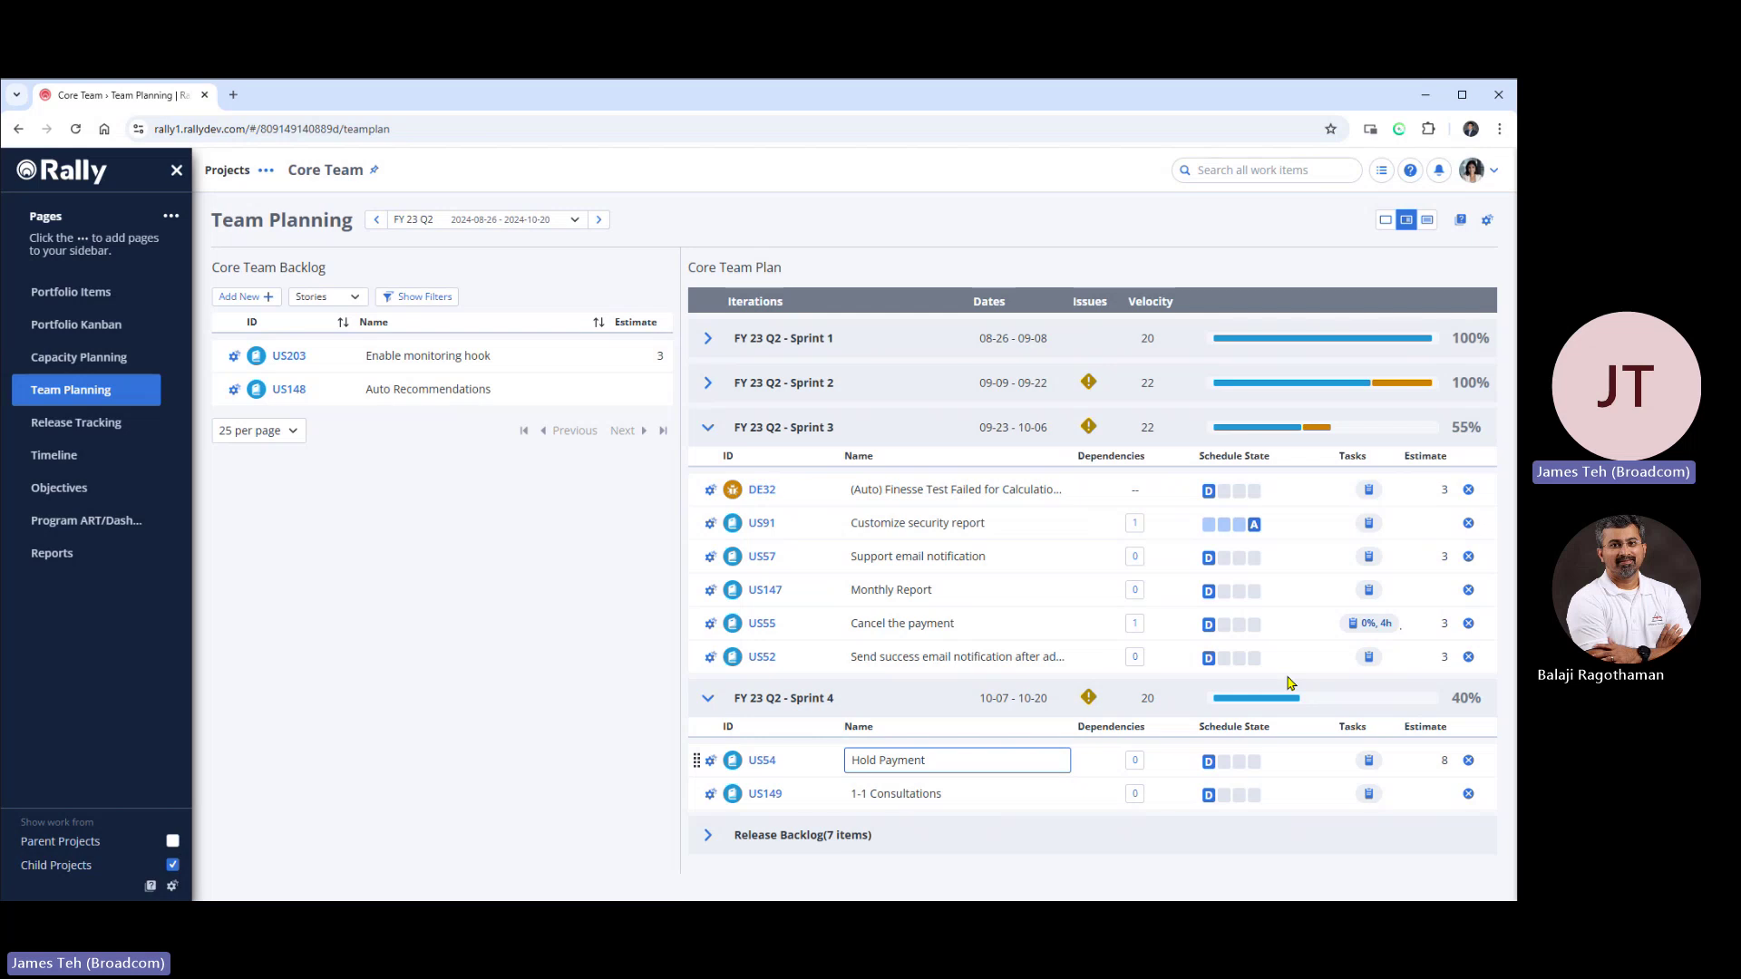
Show the Release Tracking page and switch its project to Digital Banking Core ART.
{"action": "left_click", "coordinate": [265, 171]}
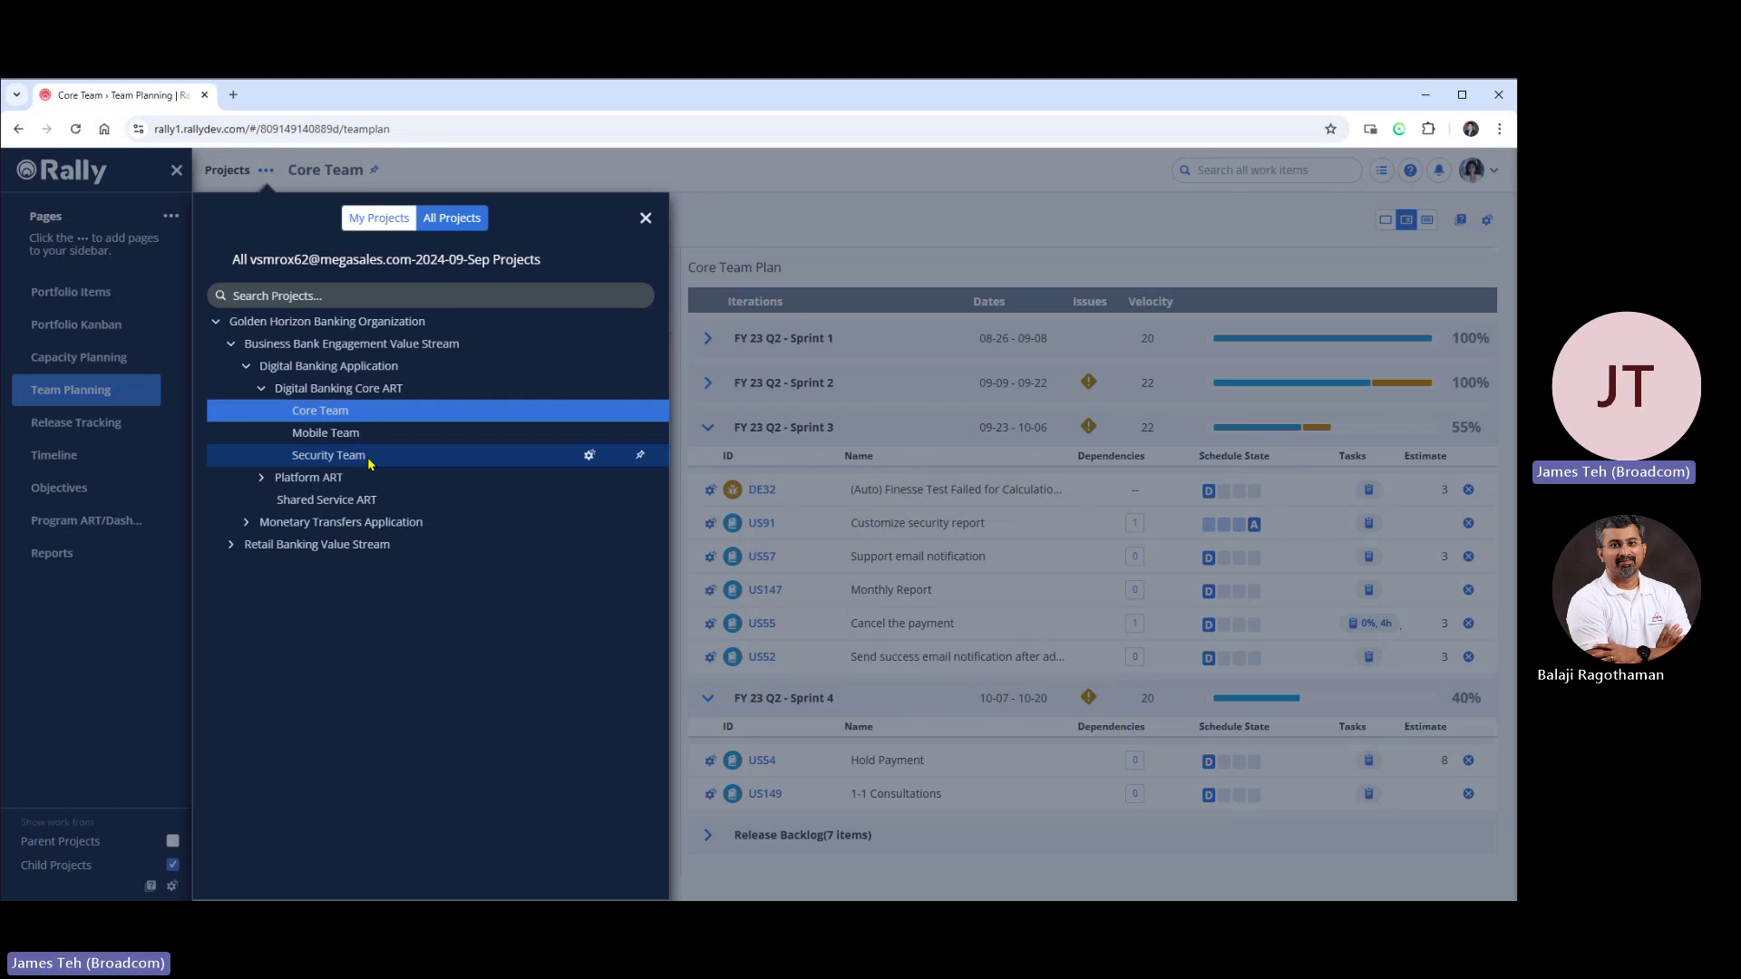
{"action": "left_click", "coordinate": [645, 219]}
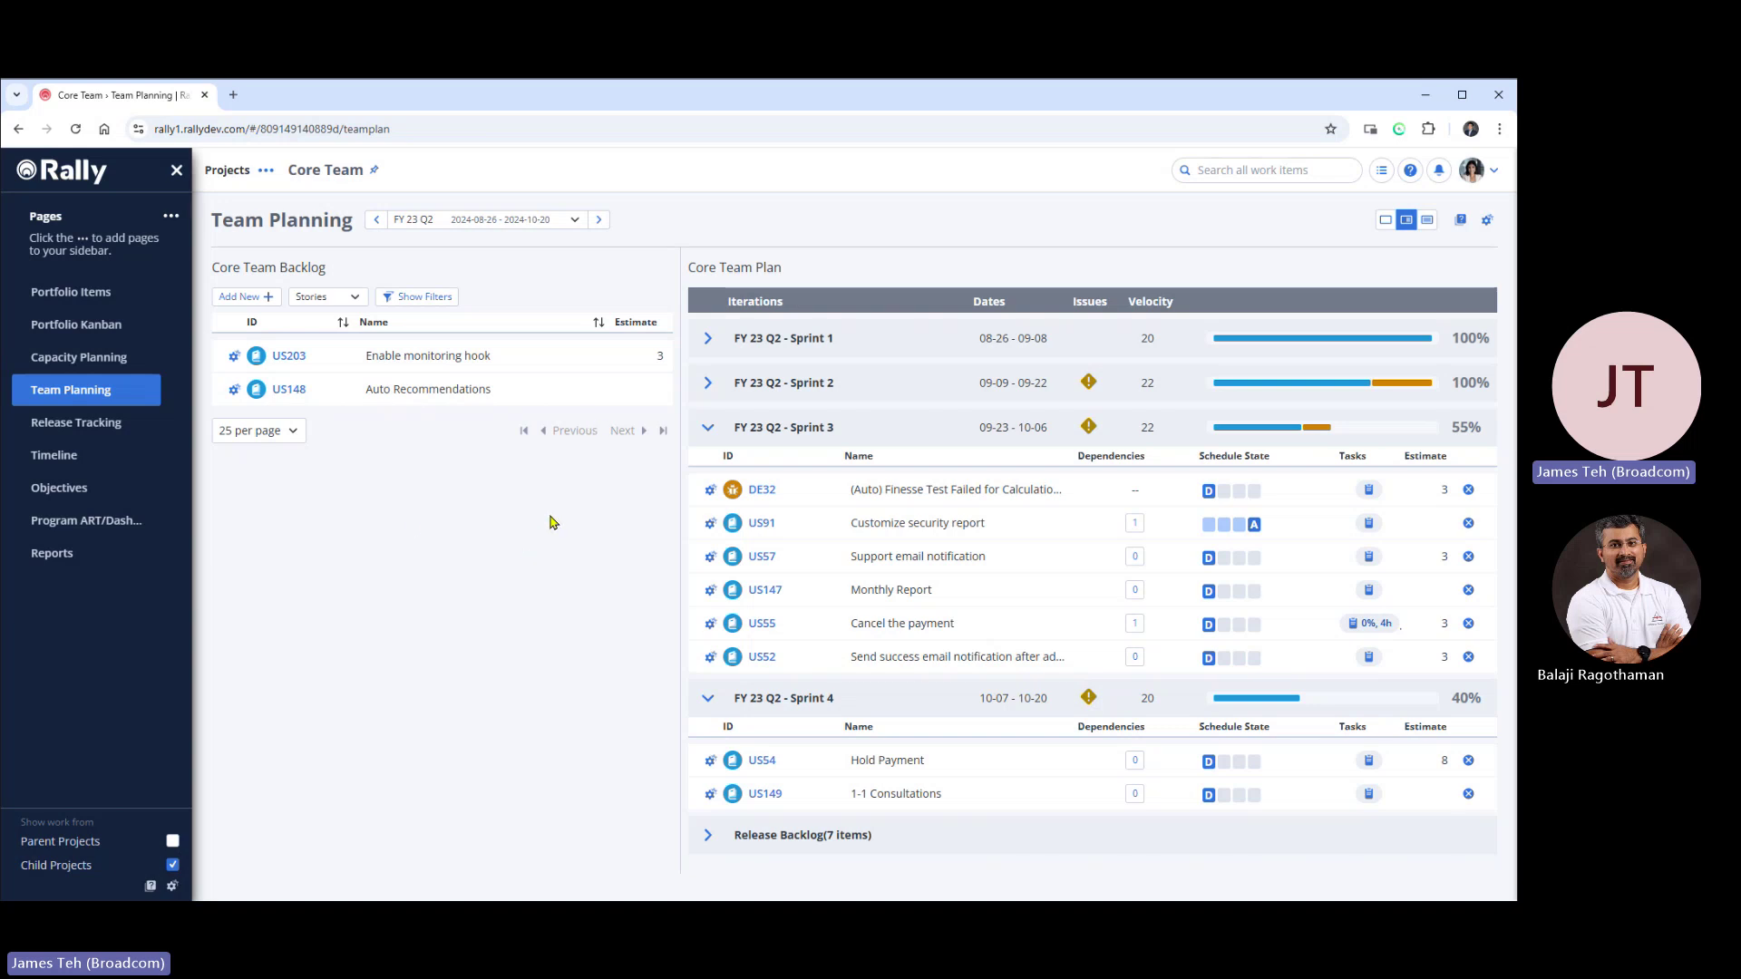
{"action": "left_click", "coordinate": [106, 433]}
{"action": "left_click", "coordinate": [266, 171]}
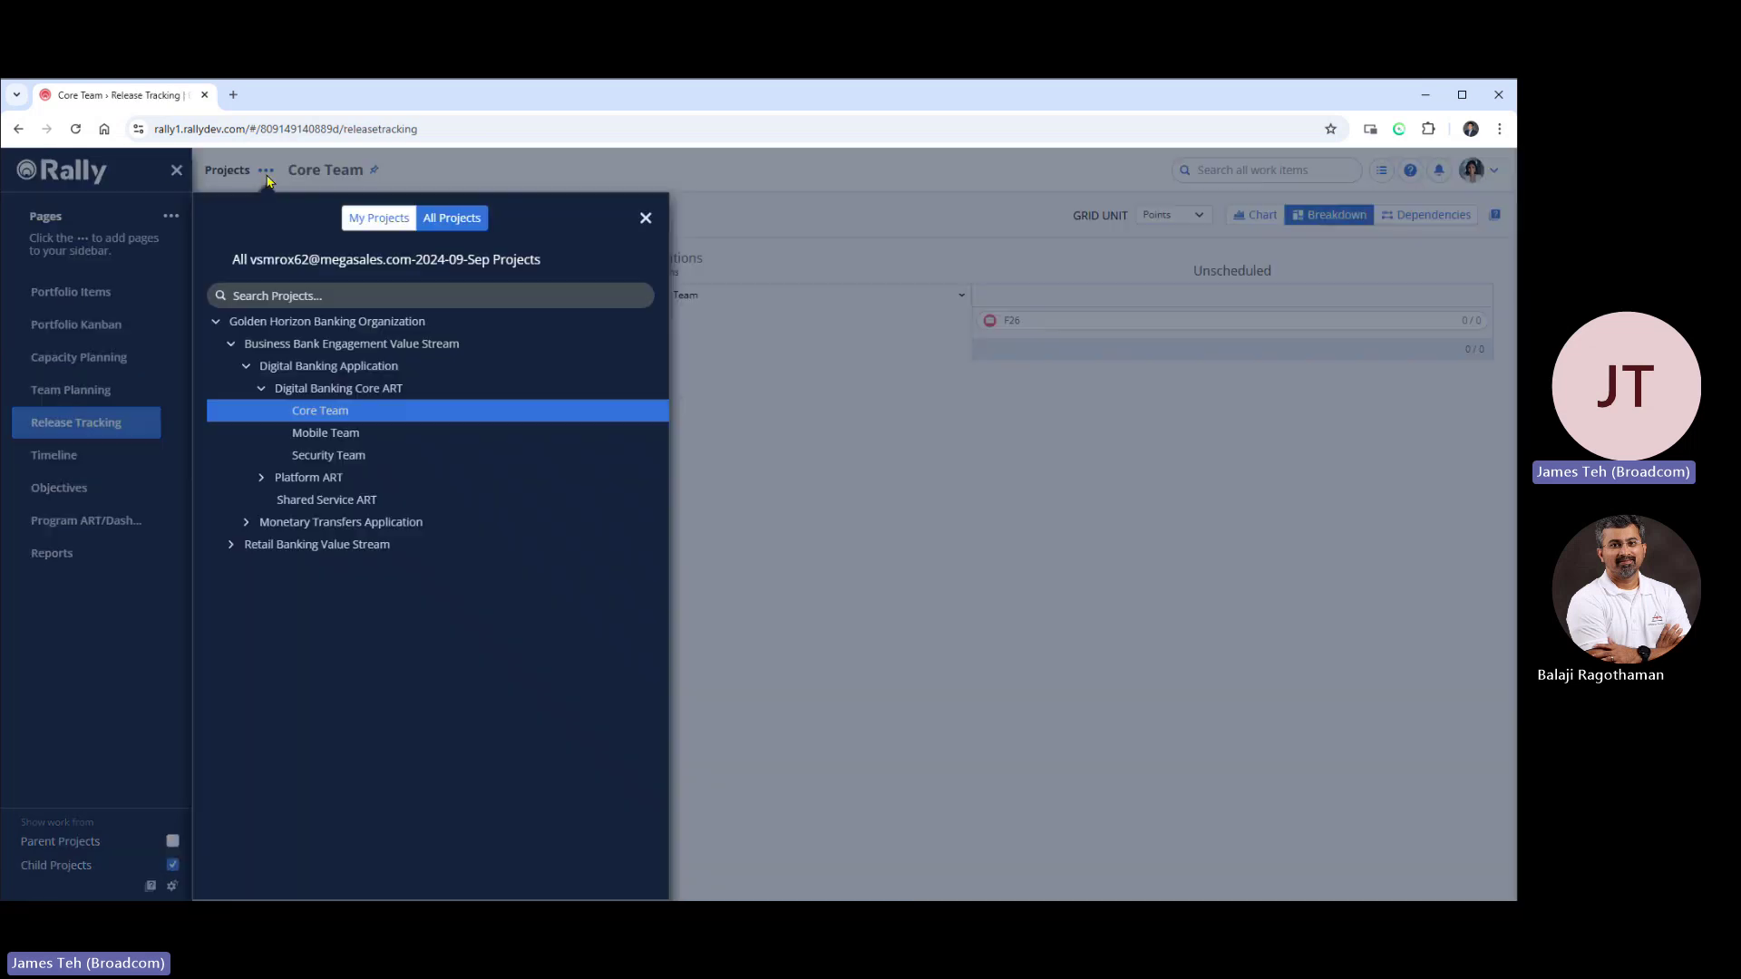
{"action": "left_click", "coordinate": [338, 388]}
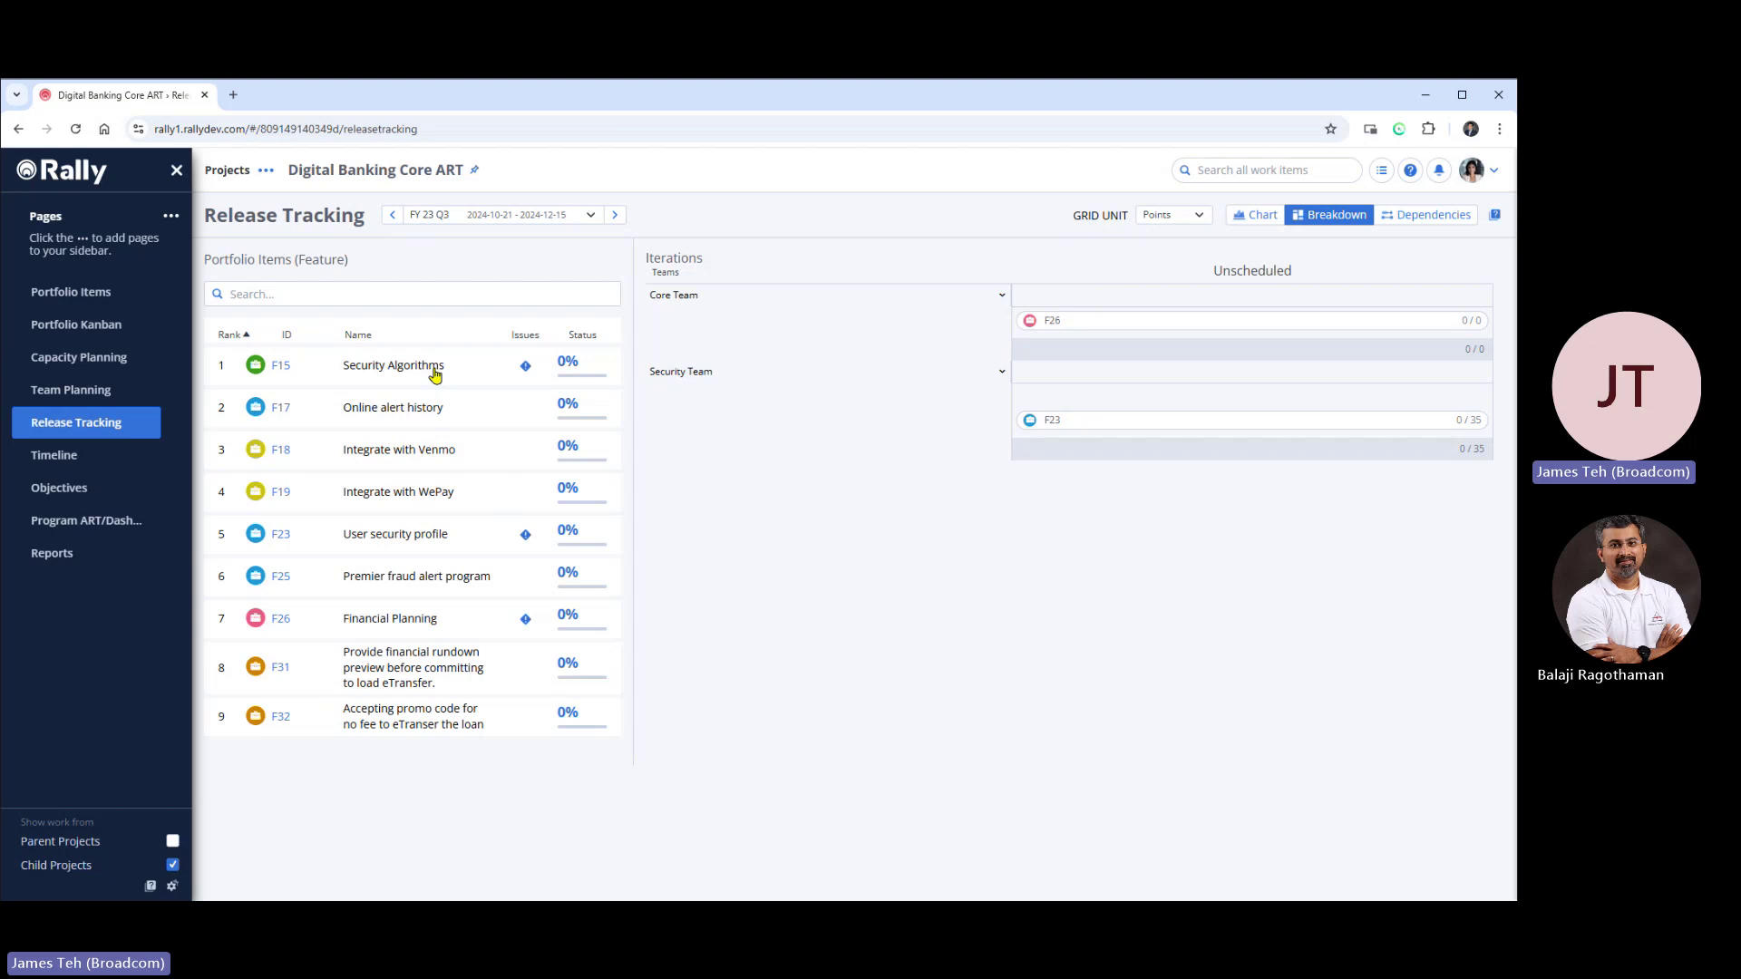
Examine the release breakdown by team and sprint for FY 23 Q2, followed by FY 23 Q1.
{"action": "left_click", "coordinate": [393, 216]}
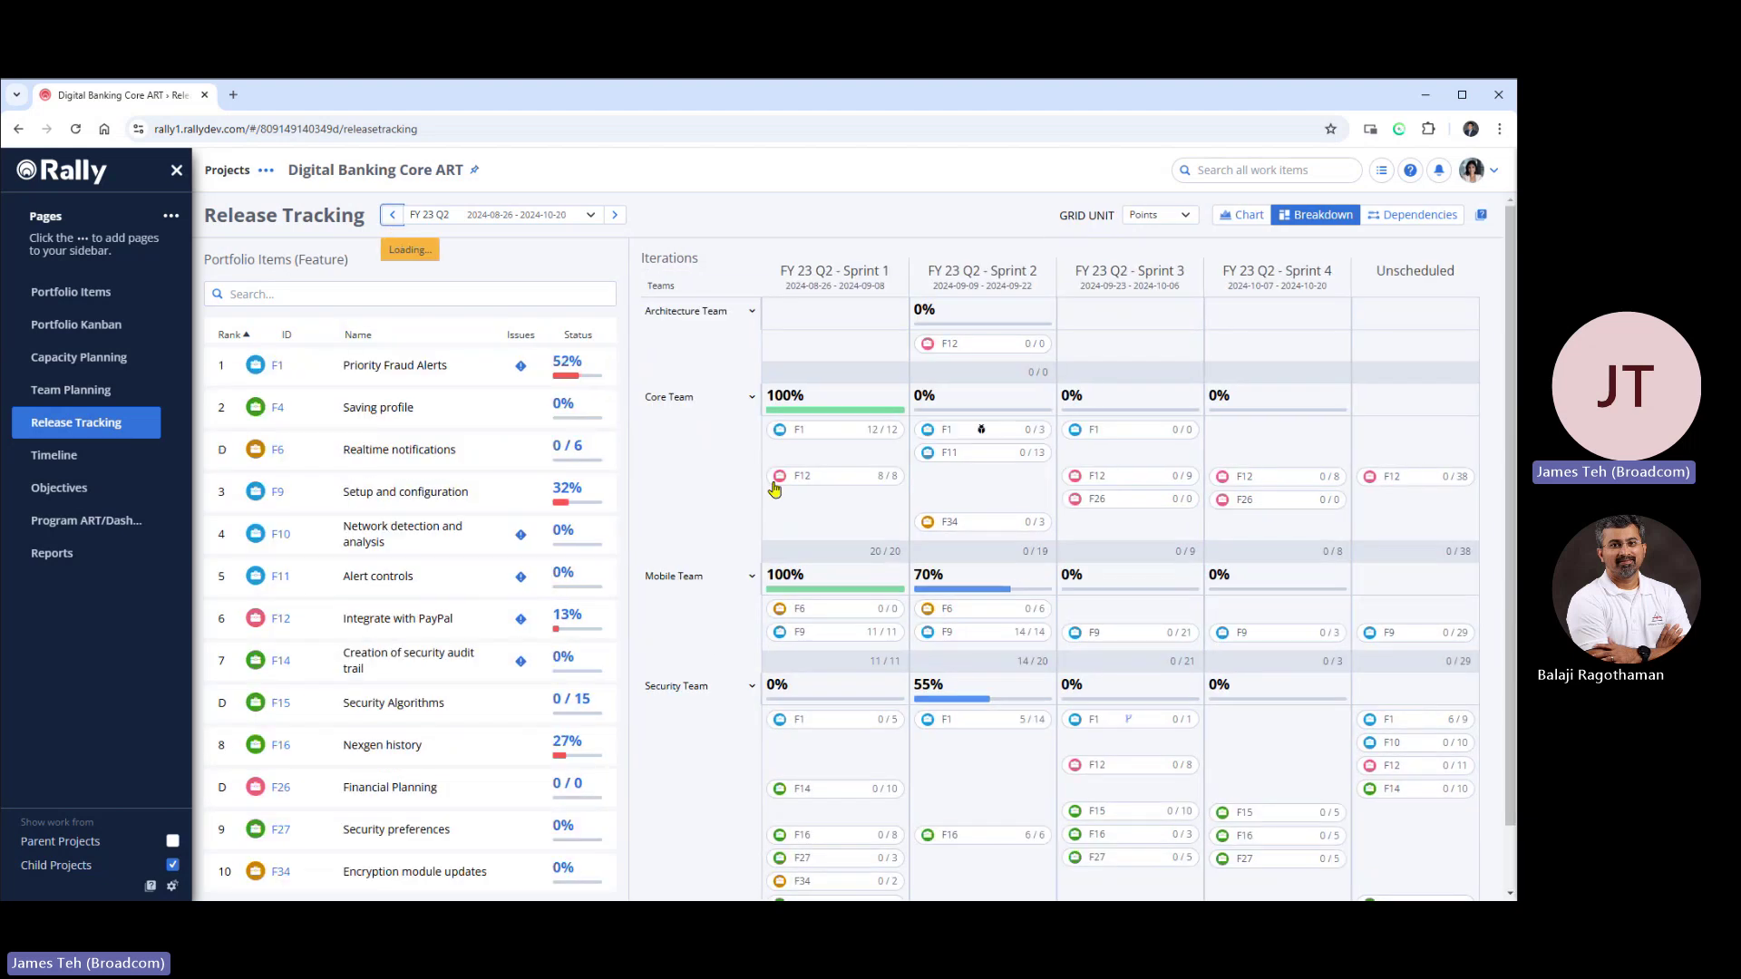
{"action": "scroll", "coordinate": [704, 607], "scroll_direction": "down", "scroll_amount": 2}
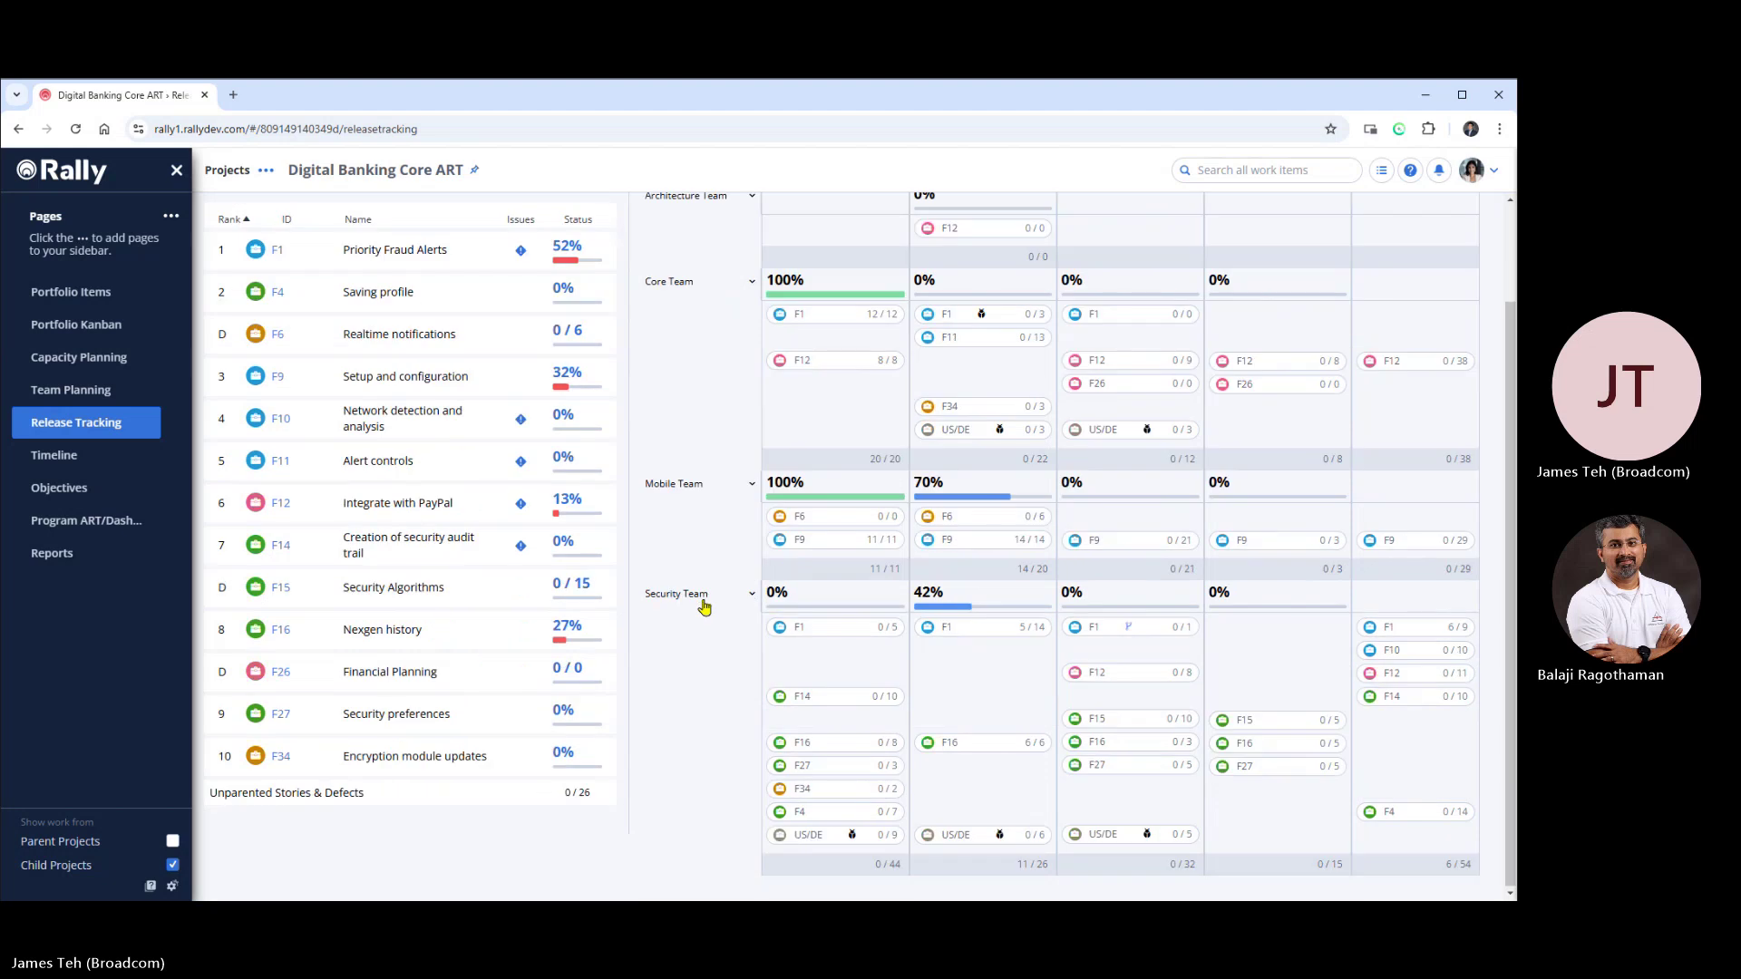
{"action": "scroll", "coordinate": [1113, 503], "scroll_direction": "up", "scroll_amount": 2}
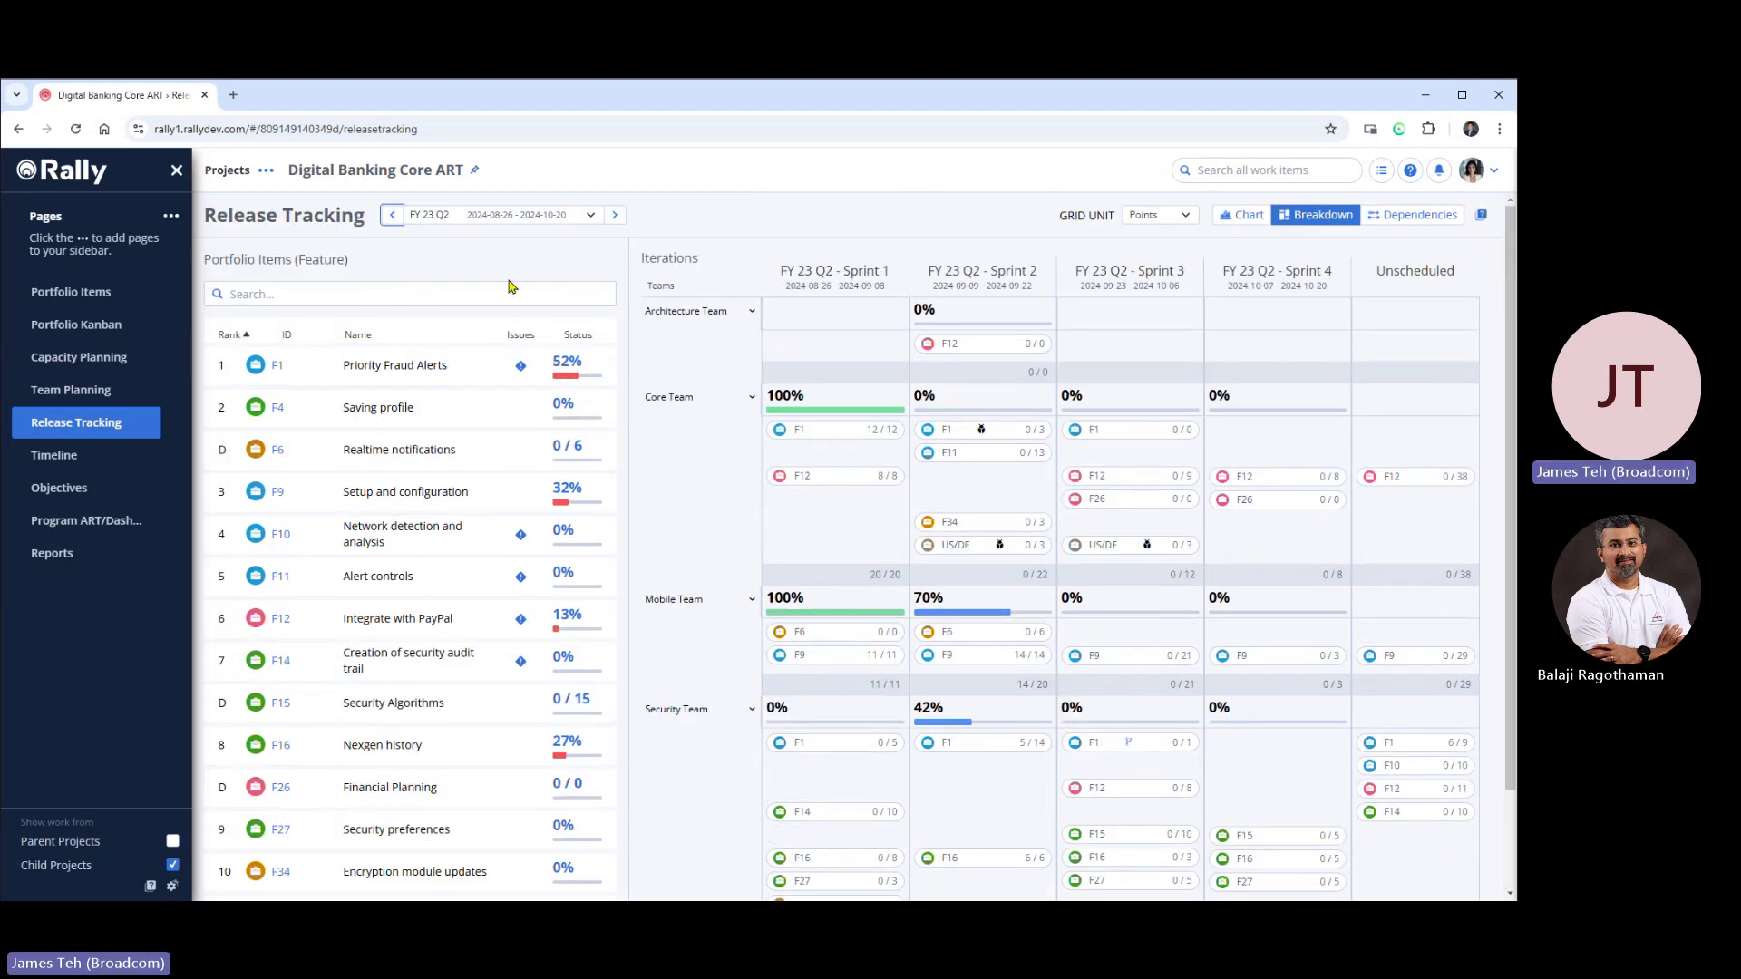
{"action": "left_click", "coordinate": [390, 222]}
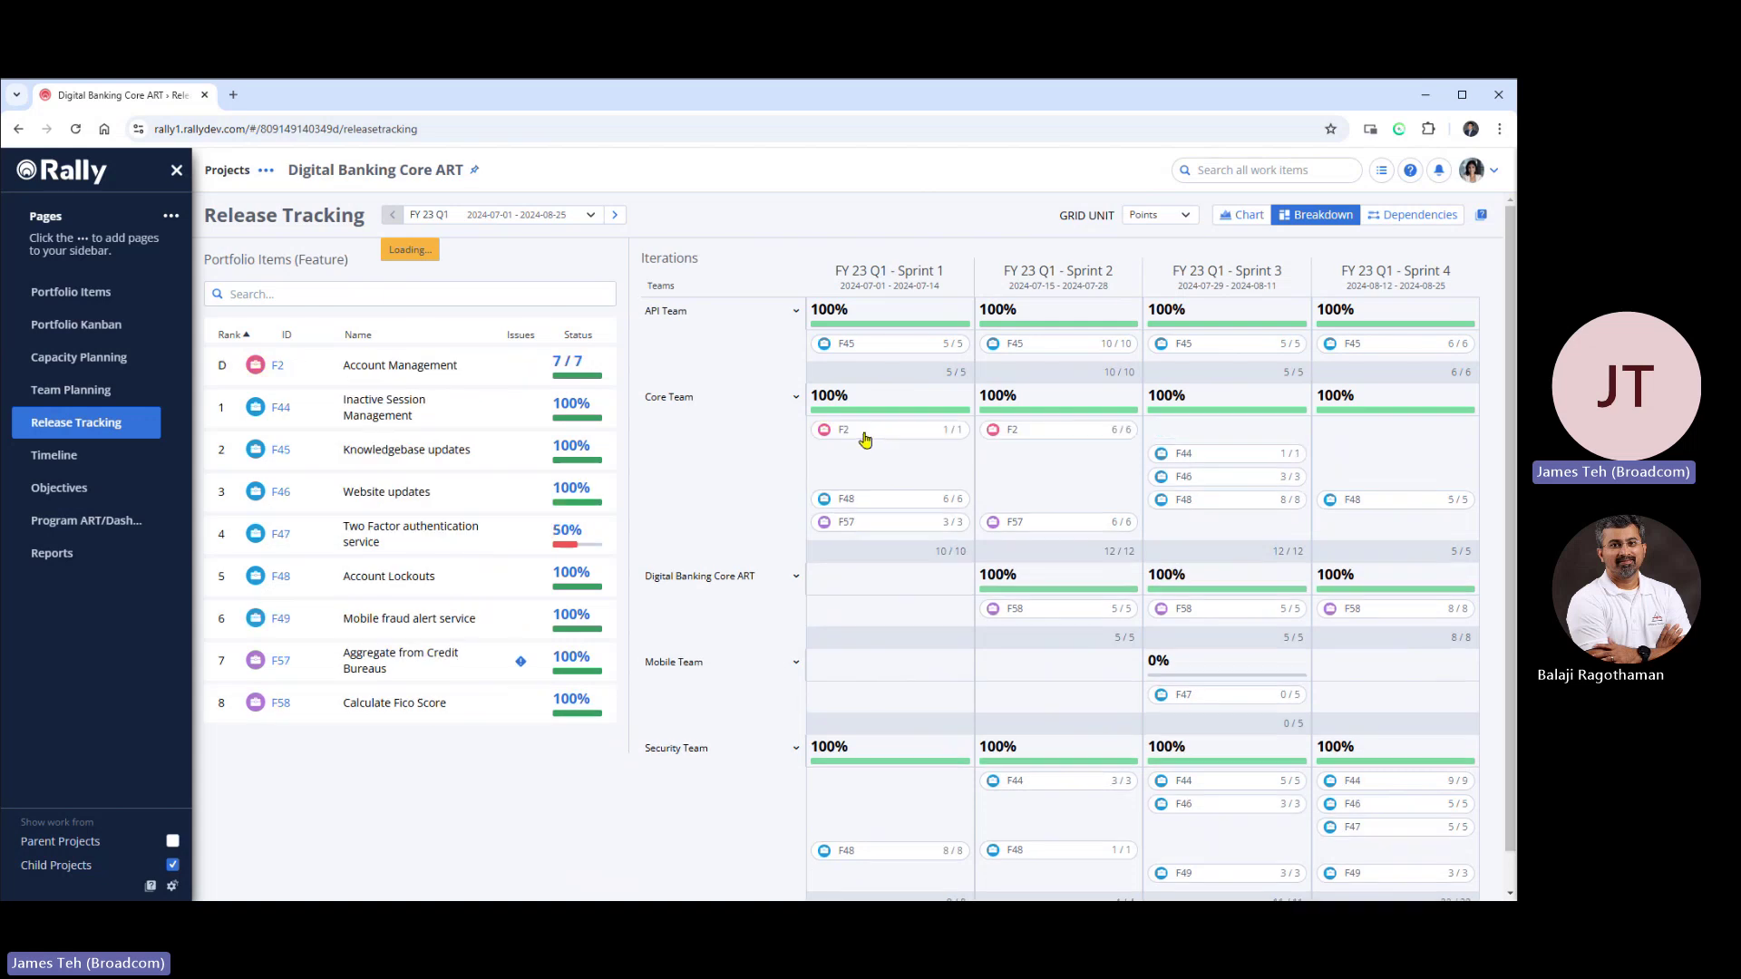
{"action": "scroll", "coordinate": [869, 440], "scroll_direction": "down", "scroll_amount": 1}
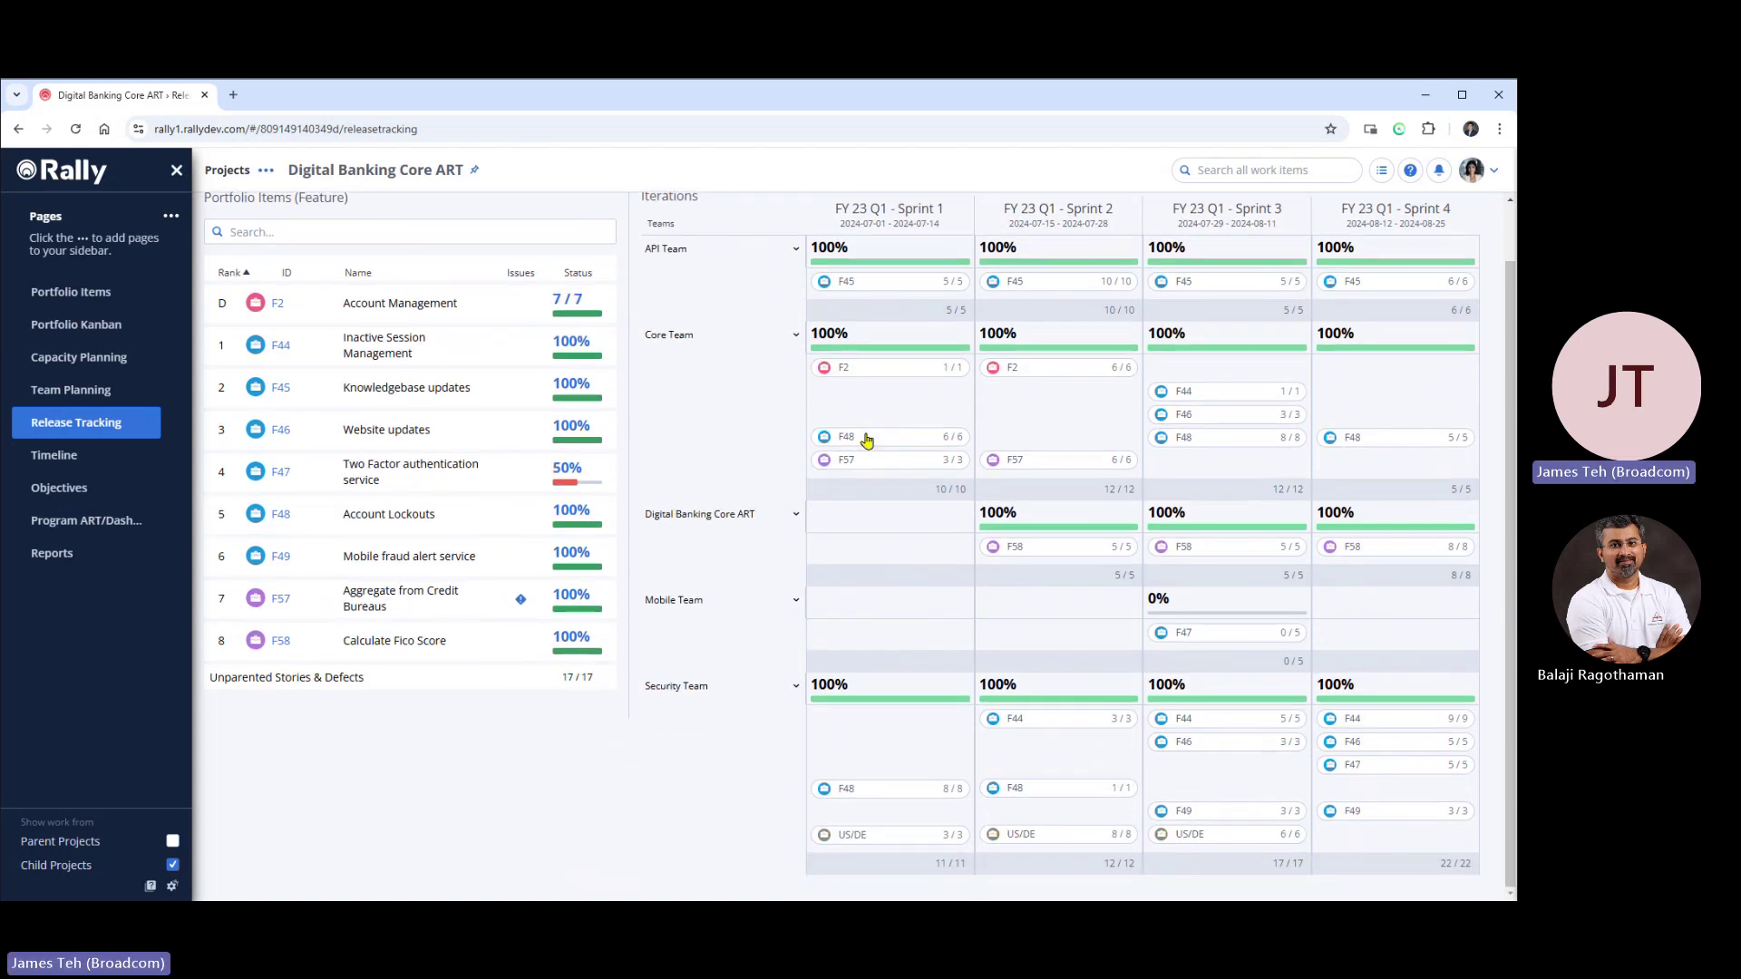
{"action": "scroll", "coordinate": [867, 440], "scroll_direction": "up", "scroll_amount": 1}
{"action": "scroll", "coordinate": [868, 440], "scroll_direction": "up", "scroll_amount": 1}
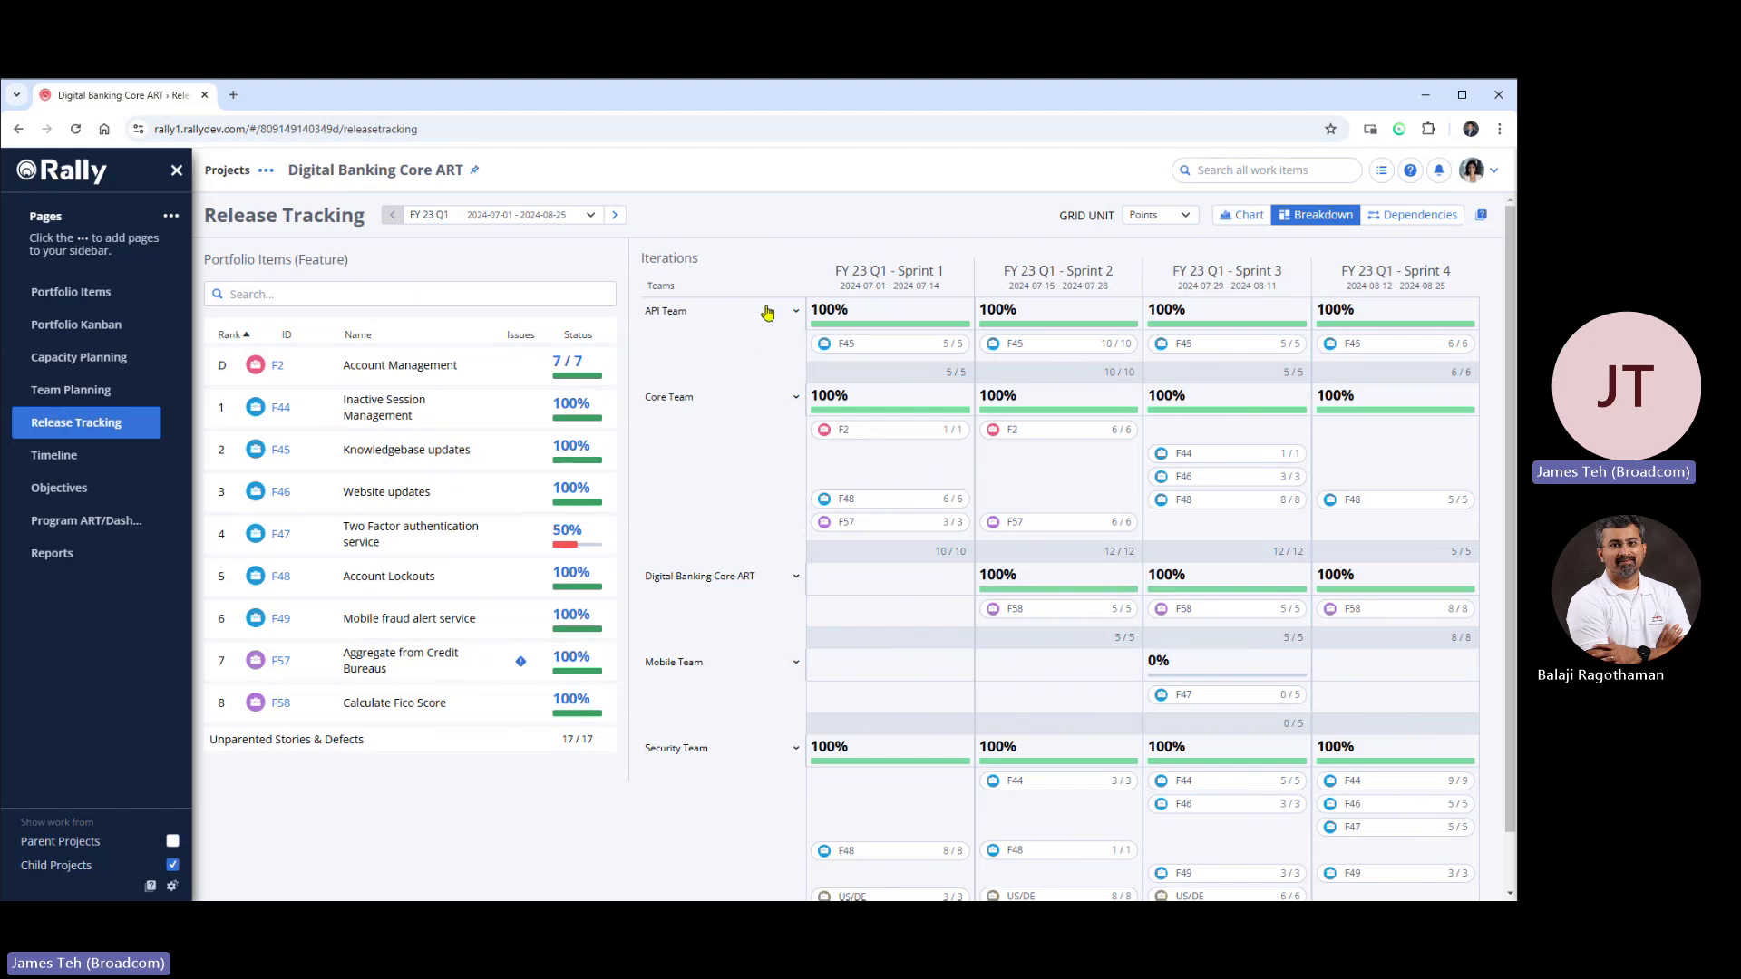
Collapse every team's row in the FY 23 Q1 breakdown to compare sprint completion across teams.
{"action": "left_click", "coordinate": [796, 311]}
{"action": "left_click", "coordinate": [796, 344]}
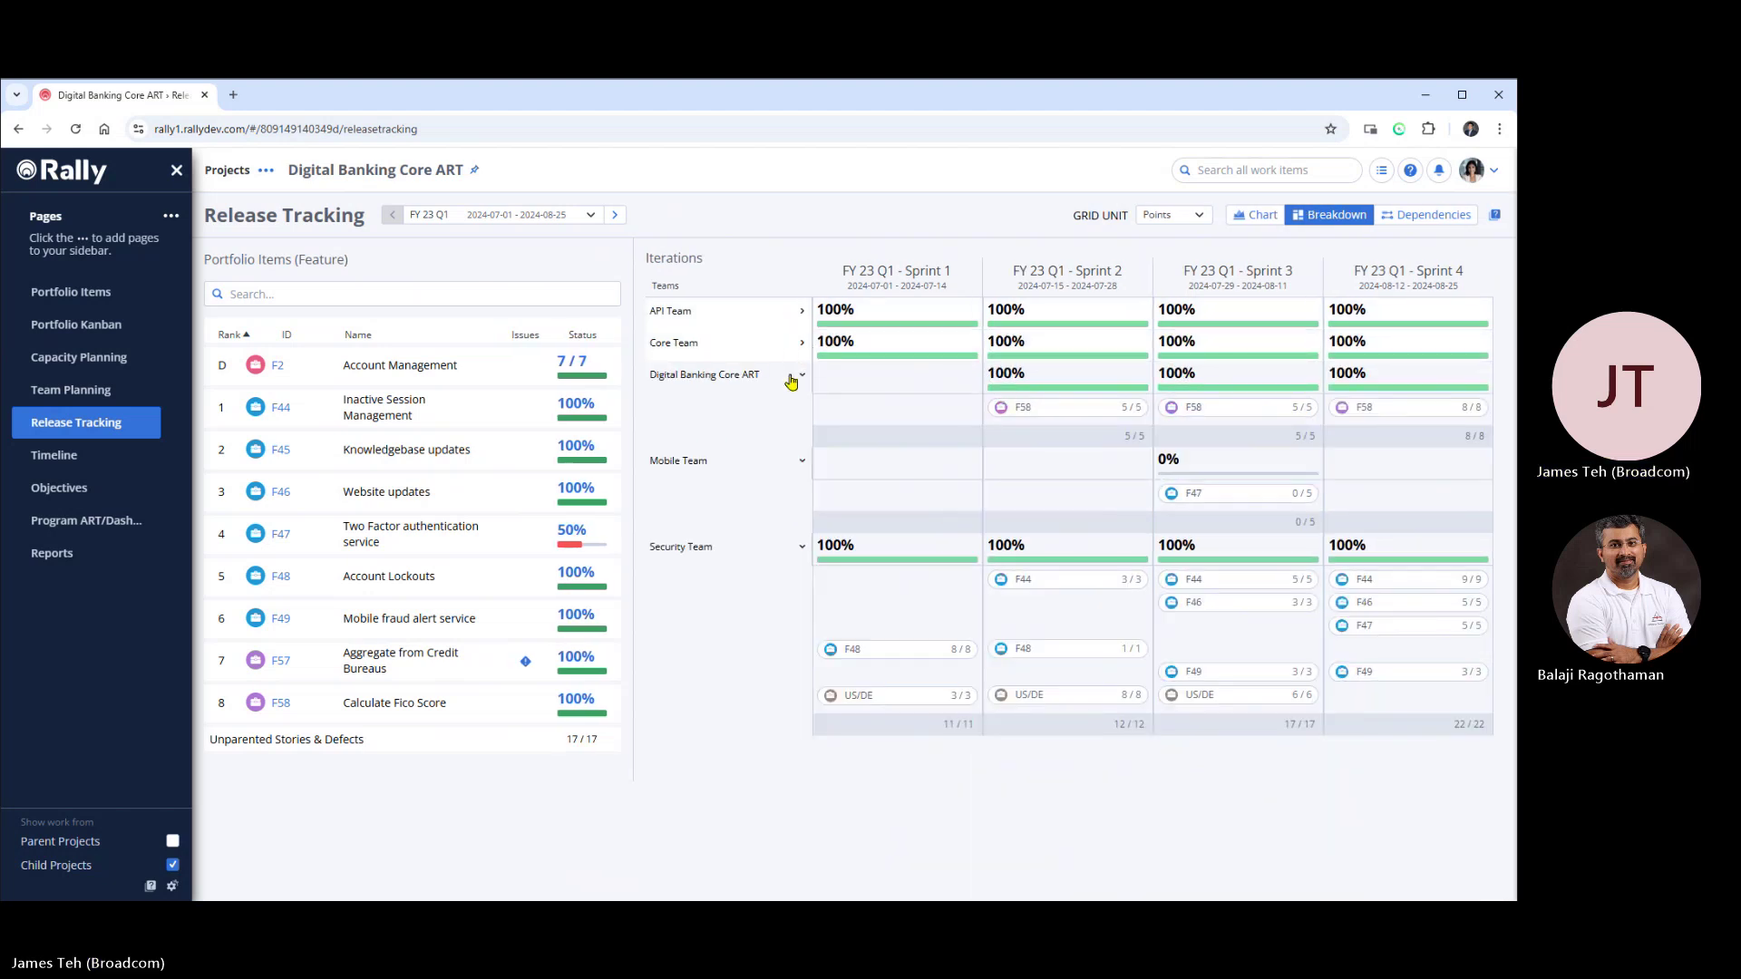
{"action": "left_click", "coordinate": [797, 375]}
{"action": "left_click", "coordinate": [801, 410]}
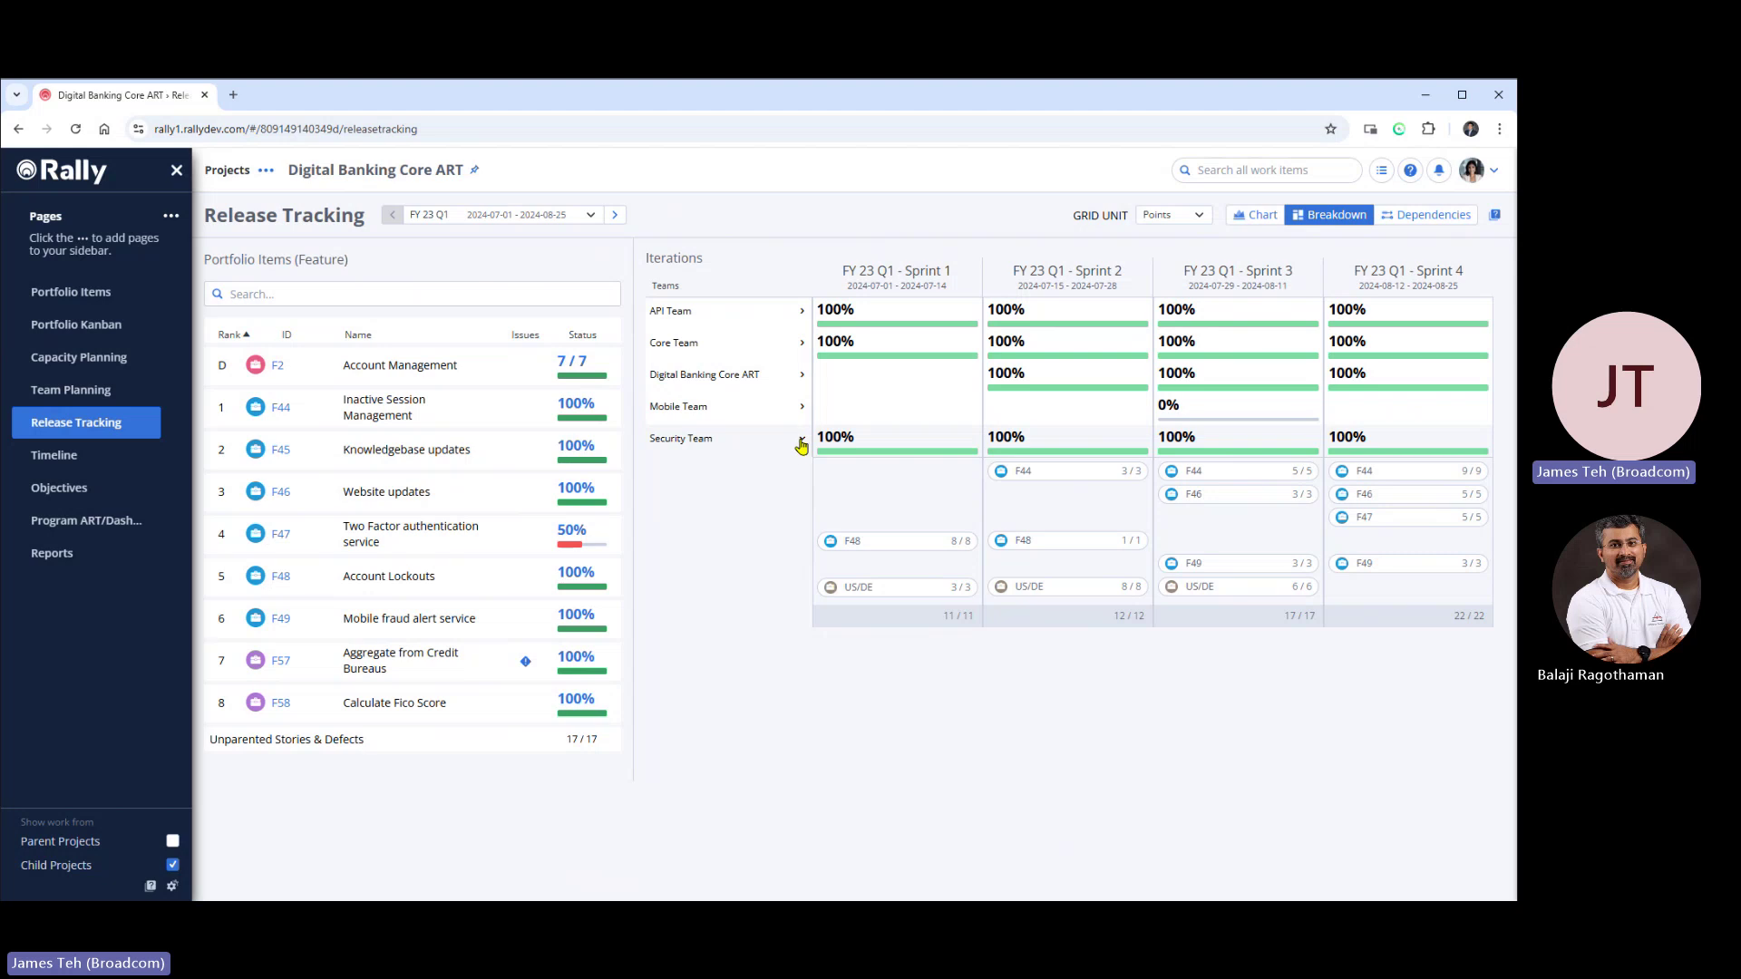
{"action": "left_click", "coordinate": [802, 441]}
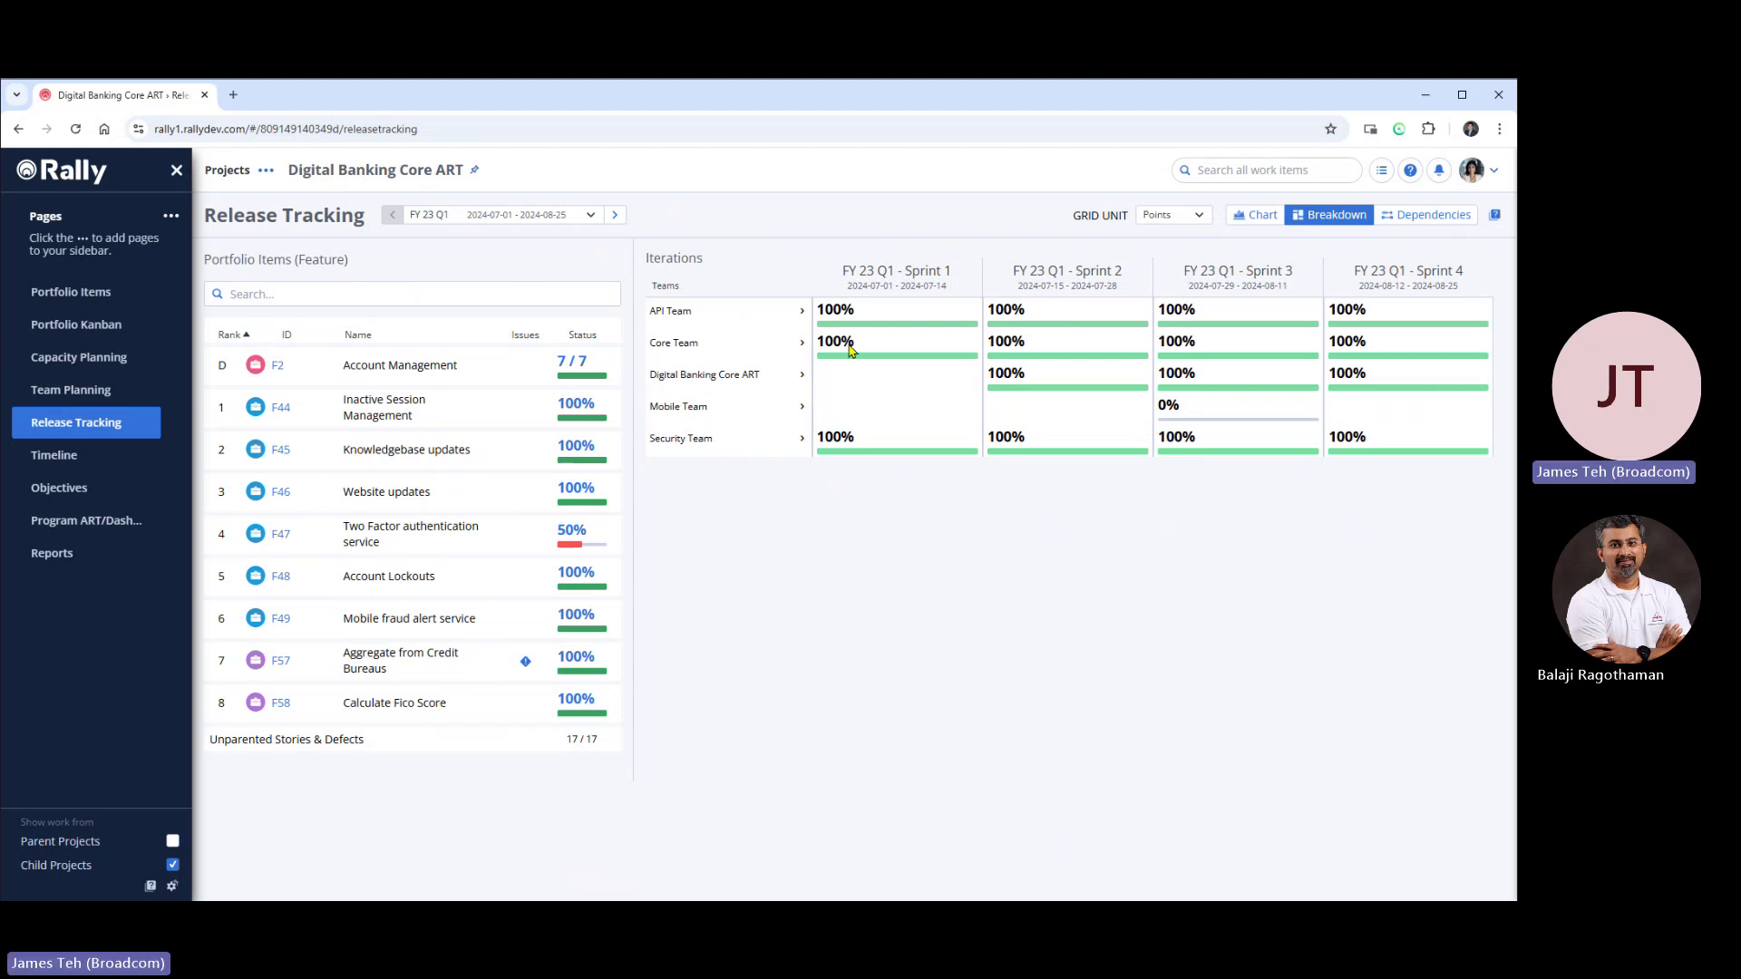
Expand the API Team, Core Team and Digital Banking Core ART rows and view the stories behind Core Team's F48 in Sprint 1.
{"action": "left_click", "coordinate": [801, 311]}
{"action": "left_click", "coordinate": [802, 396]}
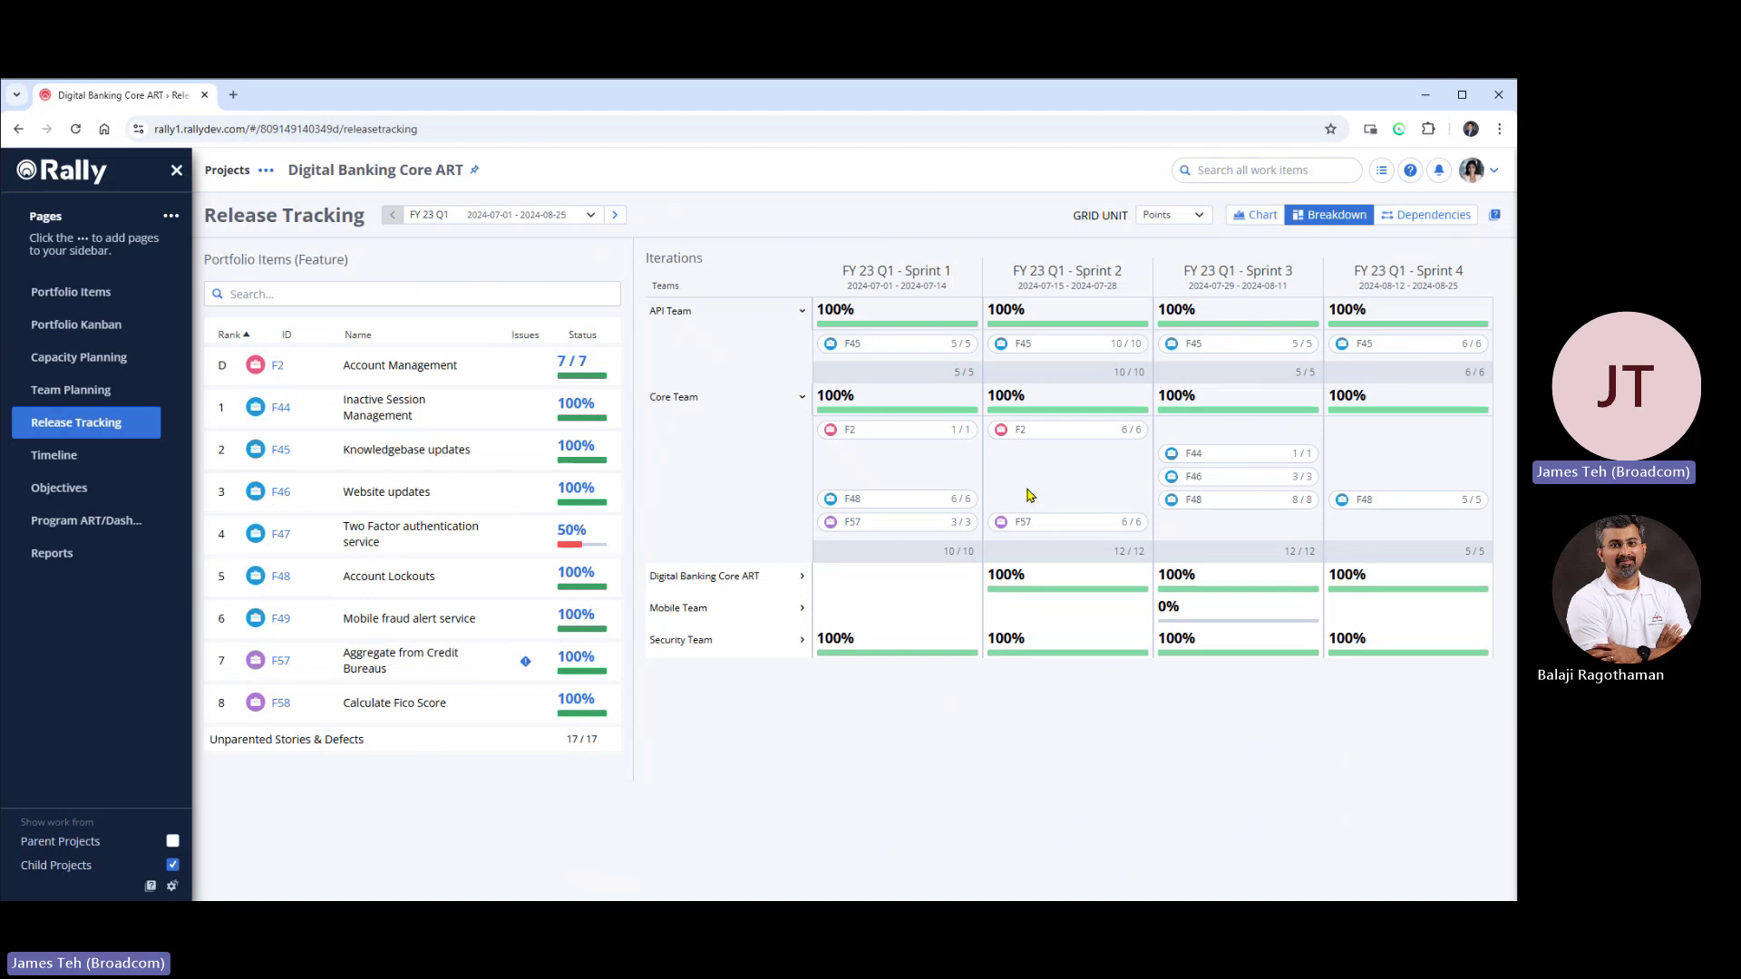
{"action": "left_click", "coordinate": [902, 504]}
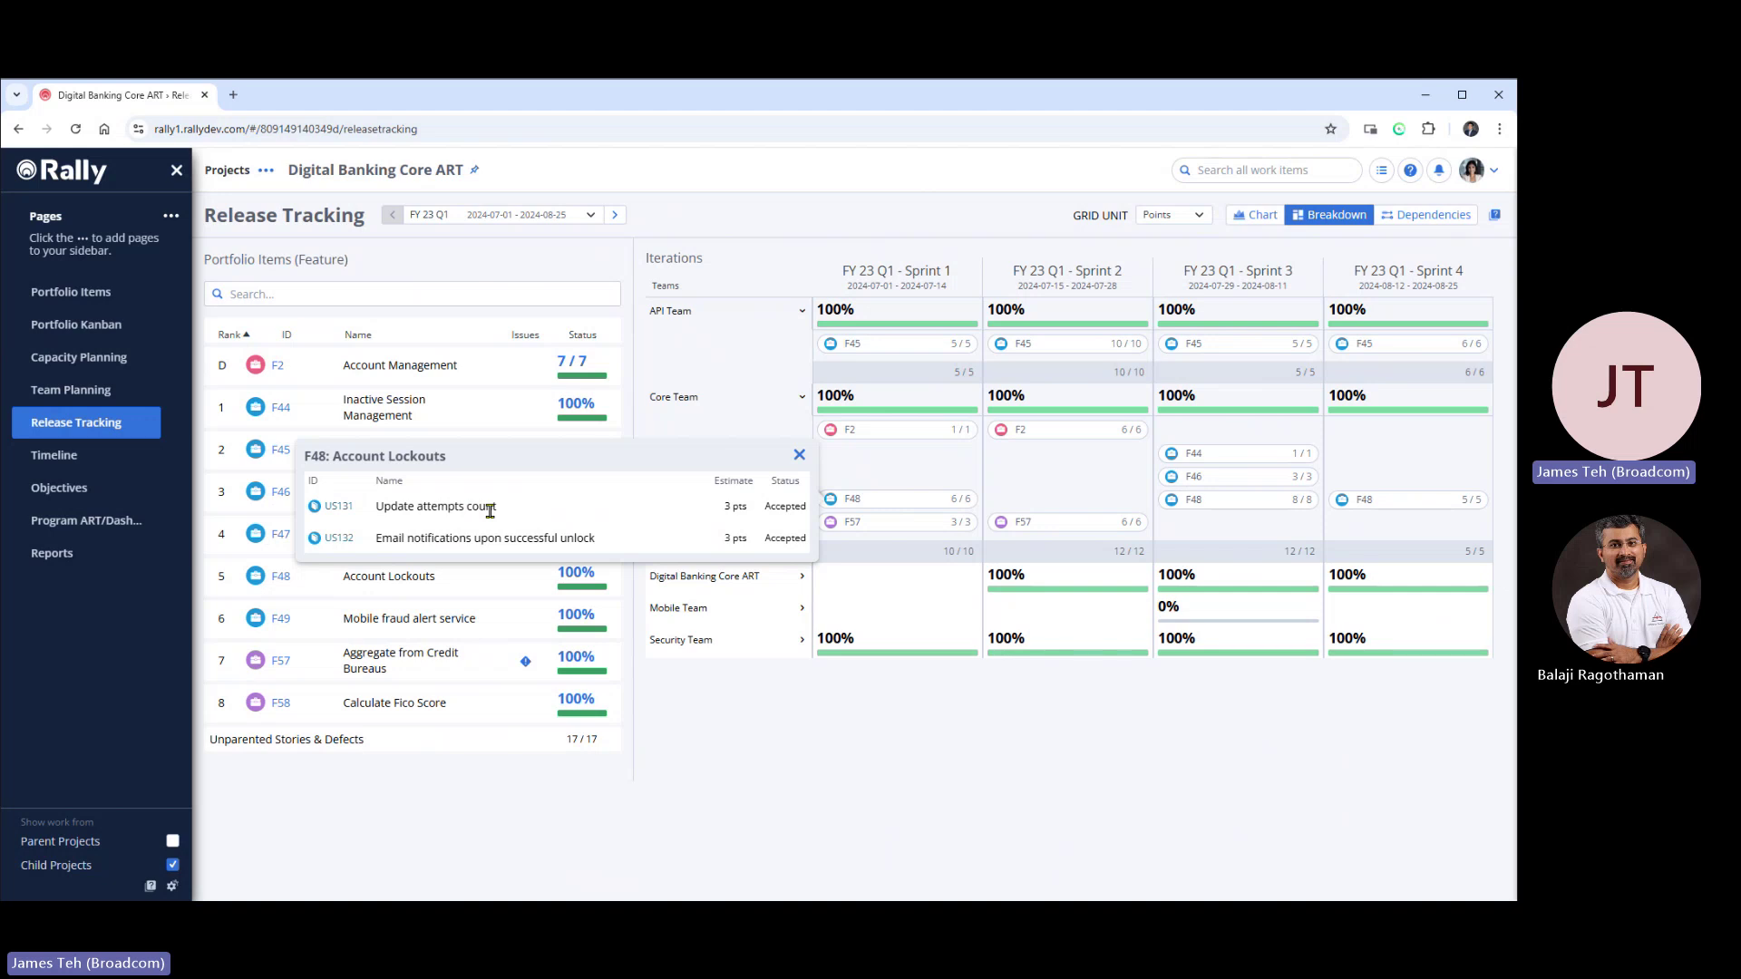
{"action": "left_click", "coordinate": [799, 454]}
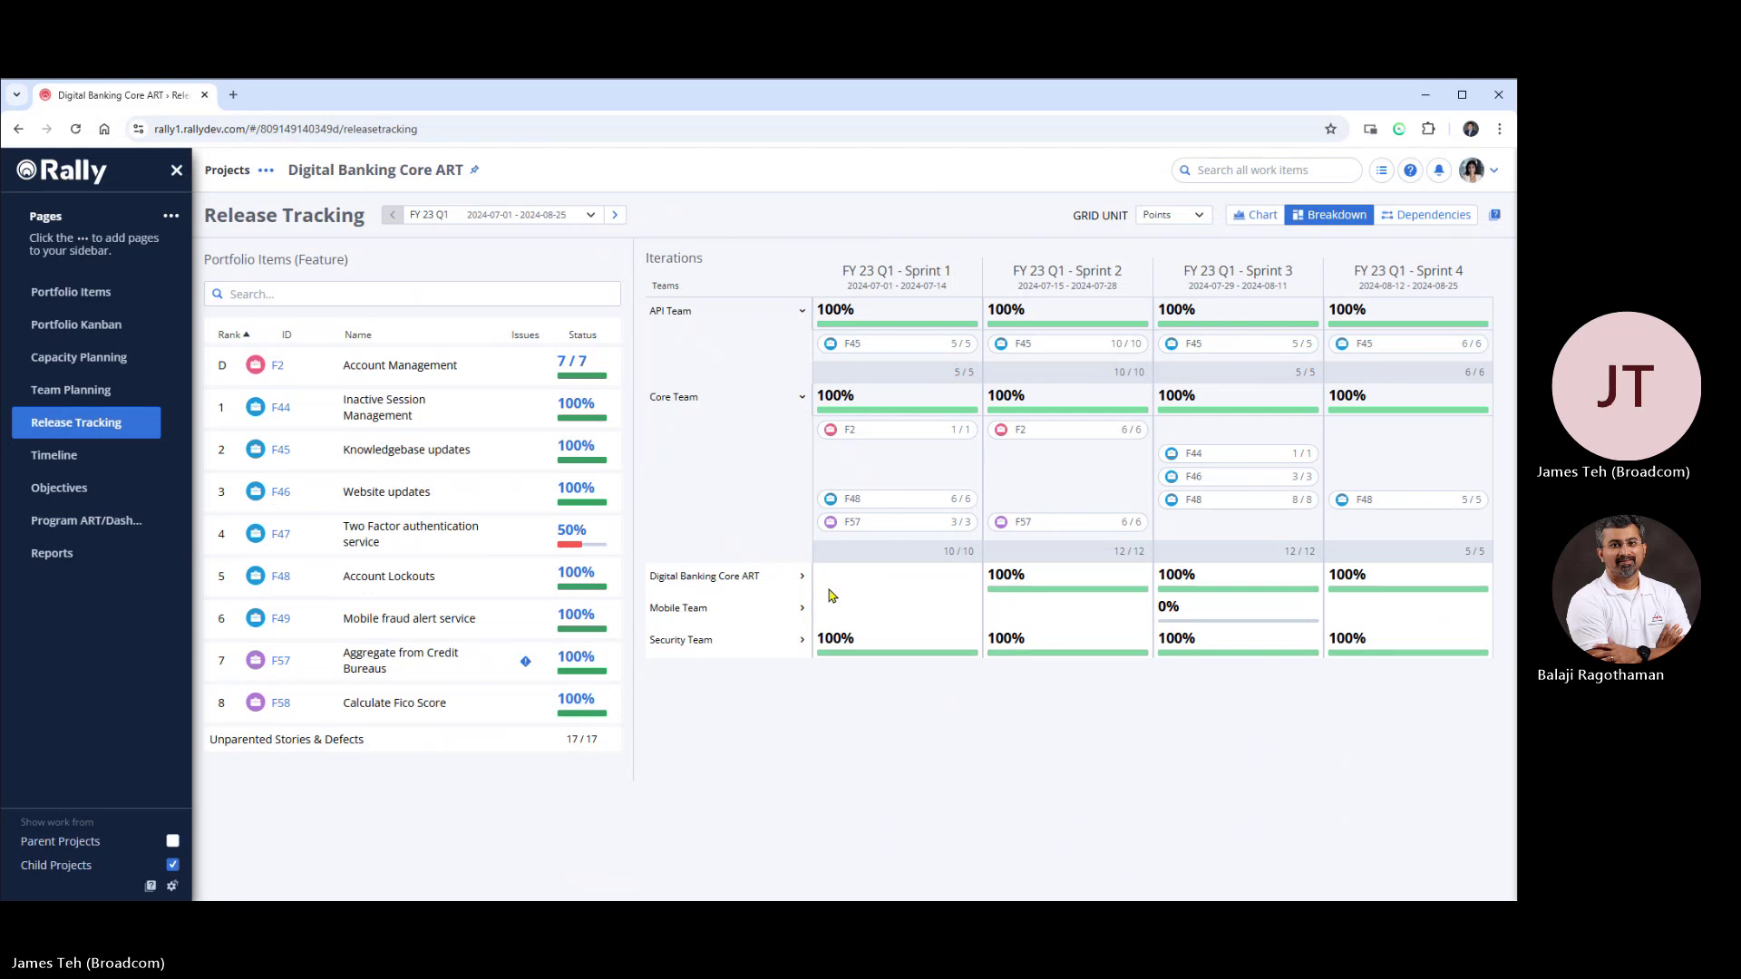
{"action": "left_click", "coordinate": [800, 578]}
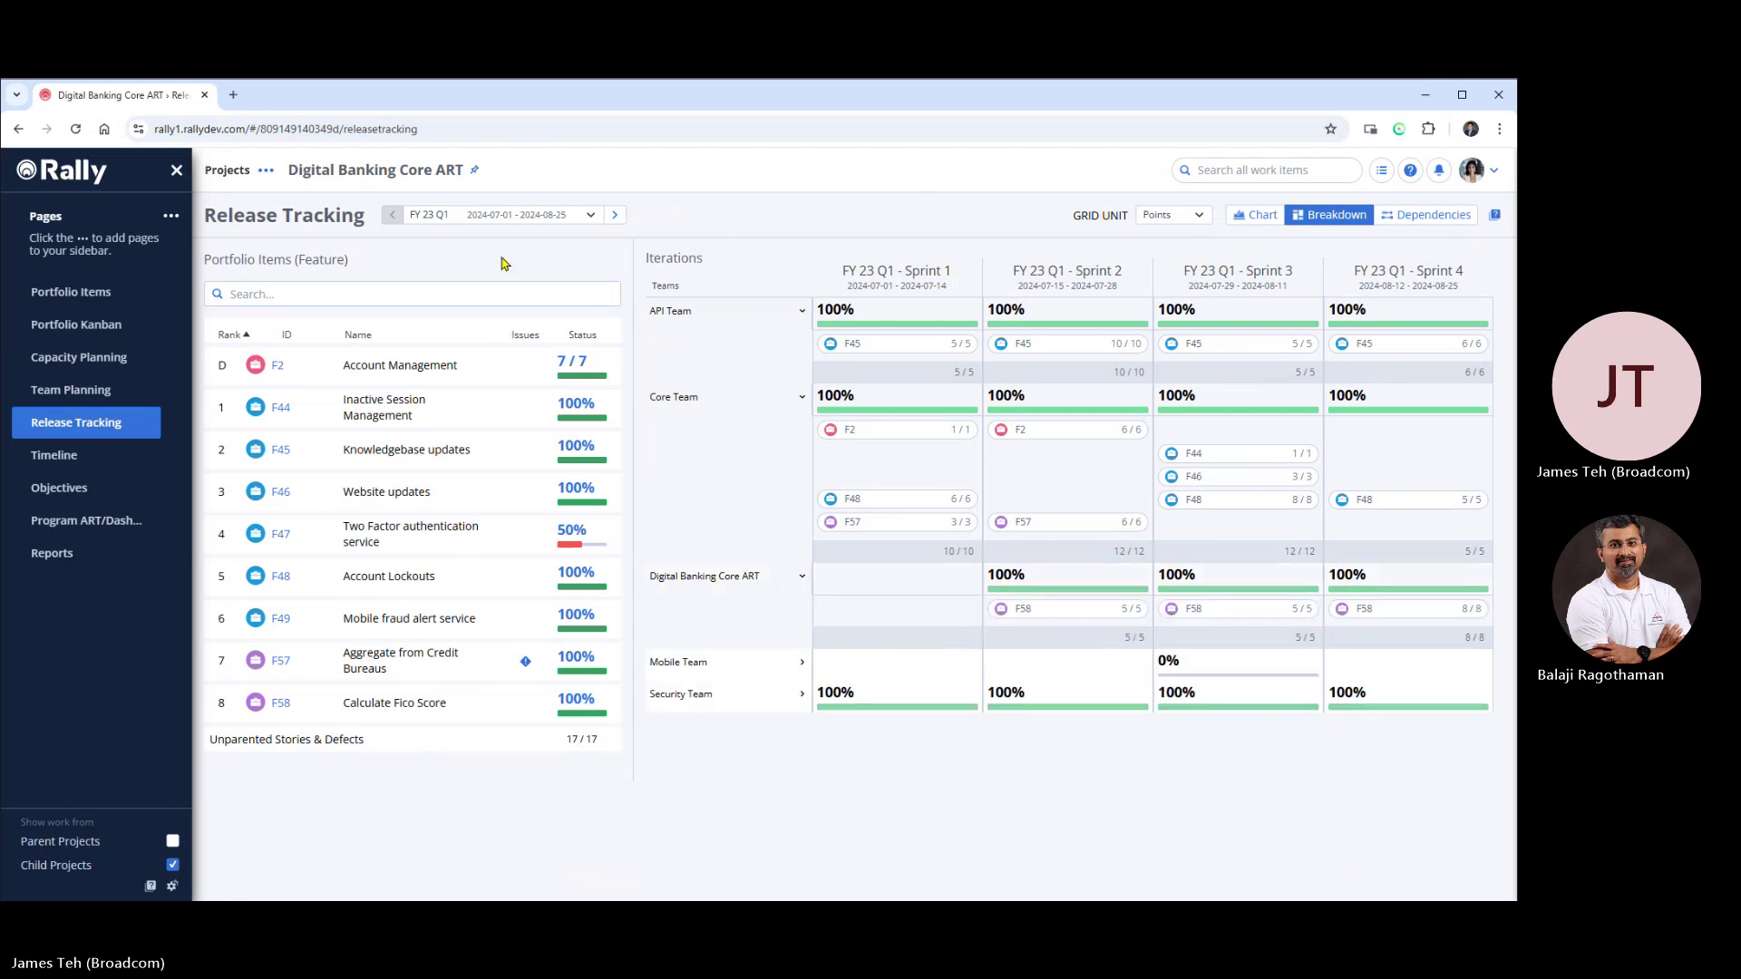
Return the release breakdown to FY 23 Q2 and examine the features planned for each team.
{"action": "left_click", "coordinate": [615, 216]}
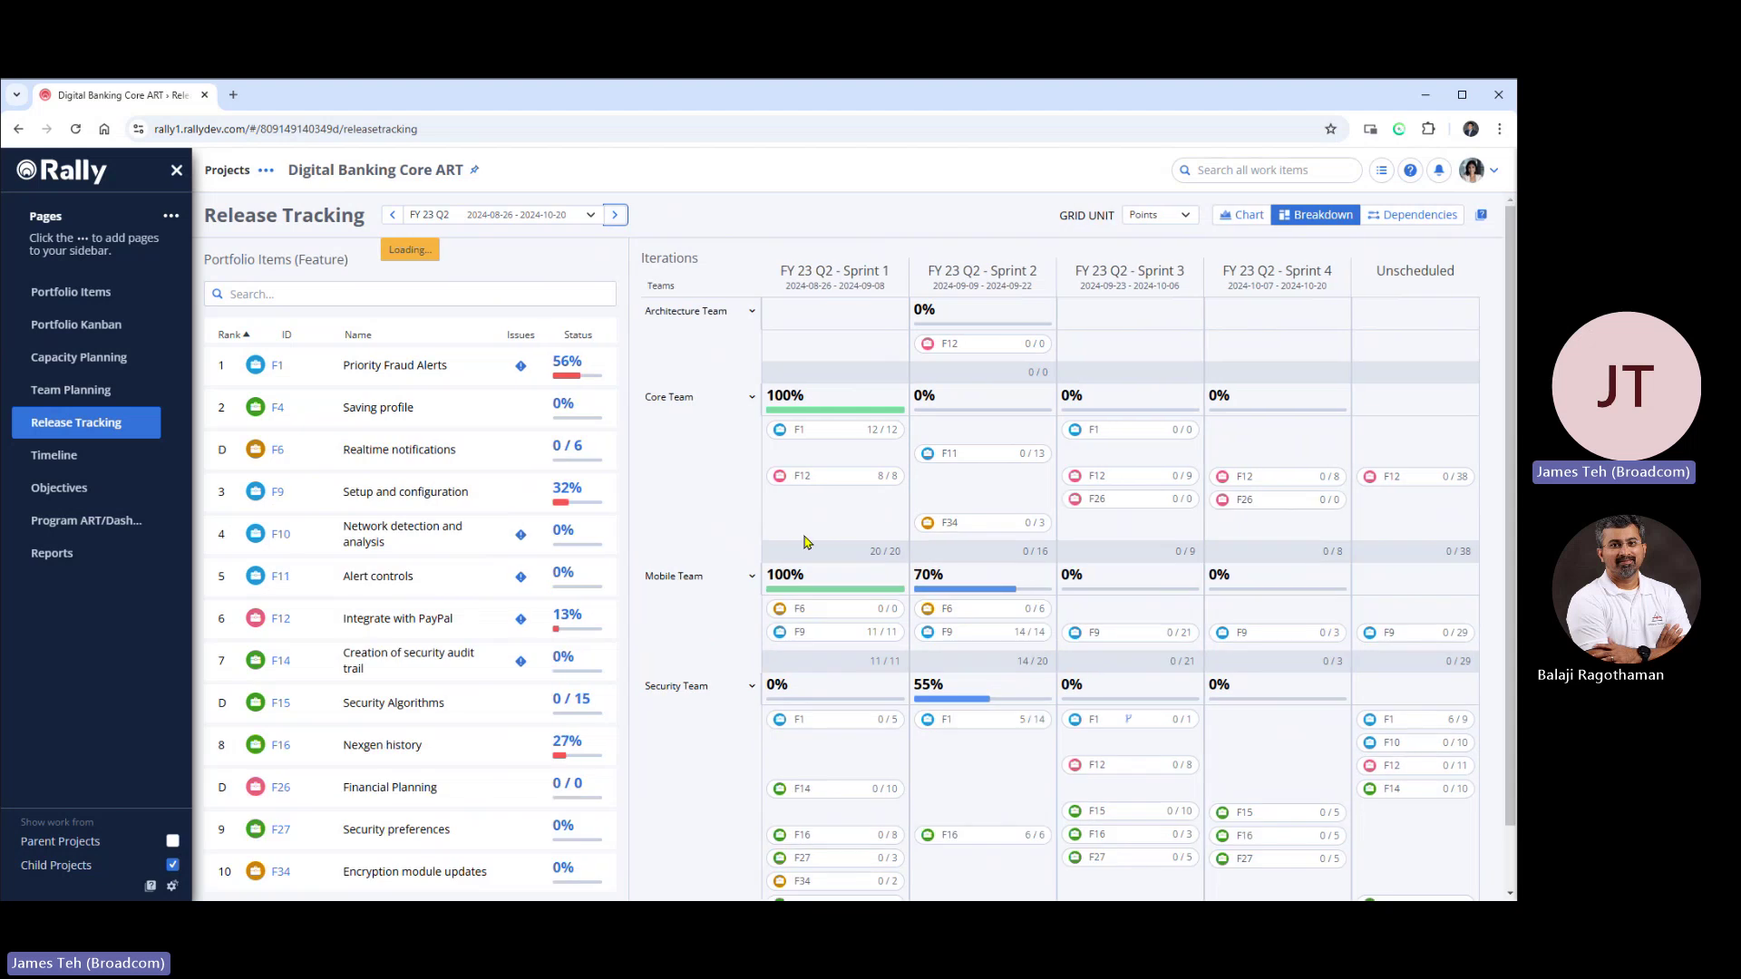
{"action": "scroll", "coordinate": [927, 538], "scroll_direction": "down", "scroll_amount": 1}
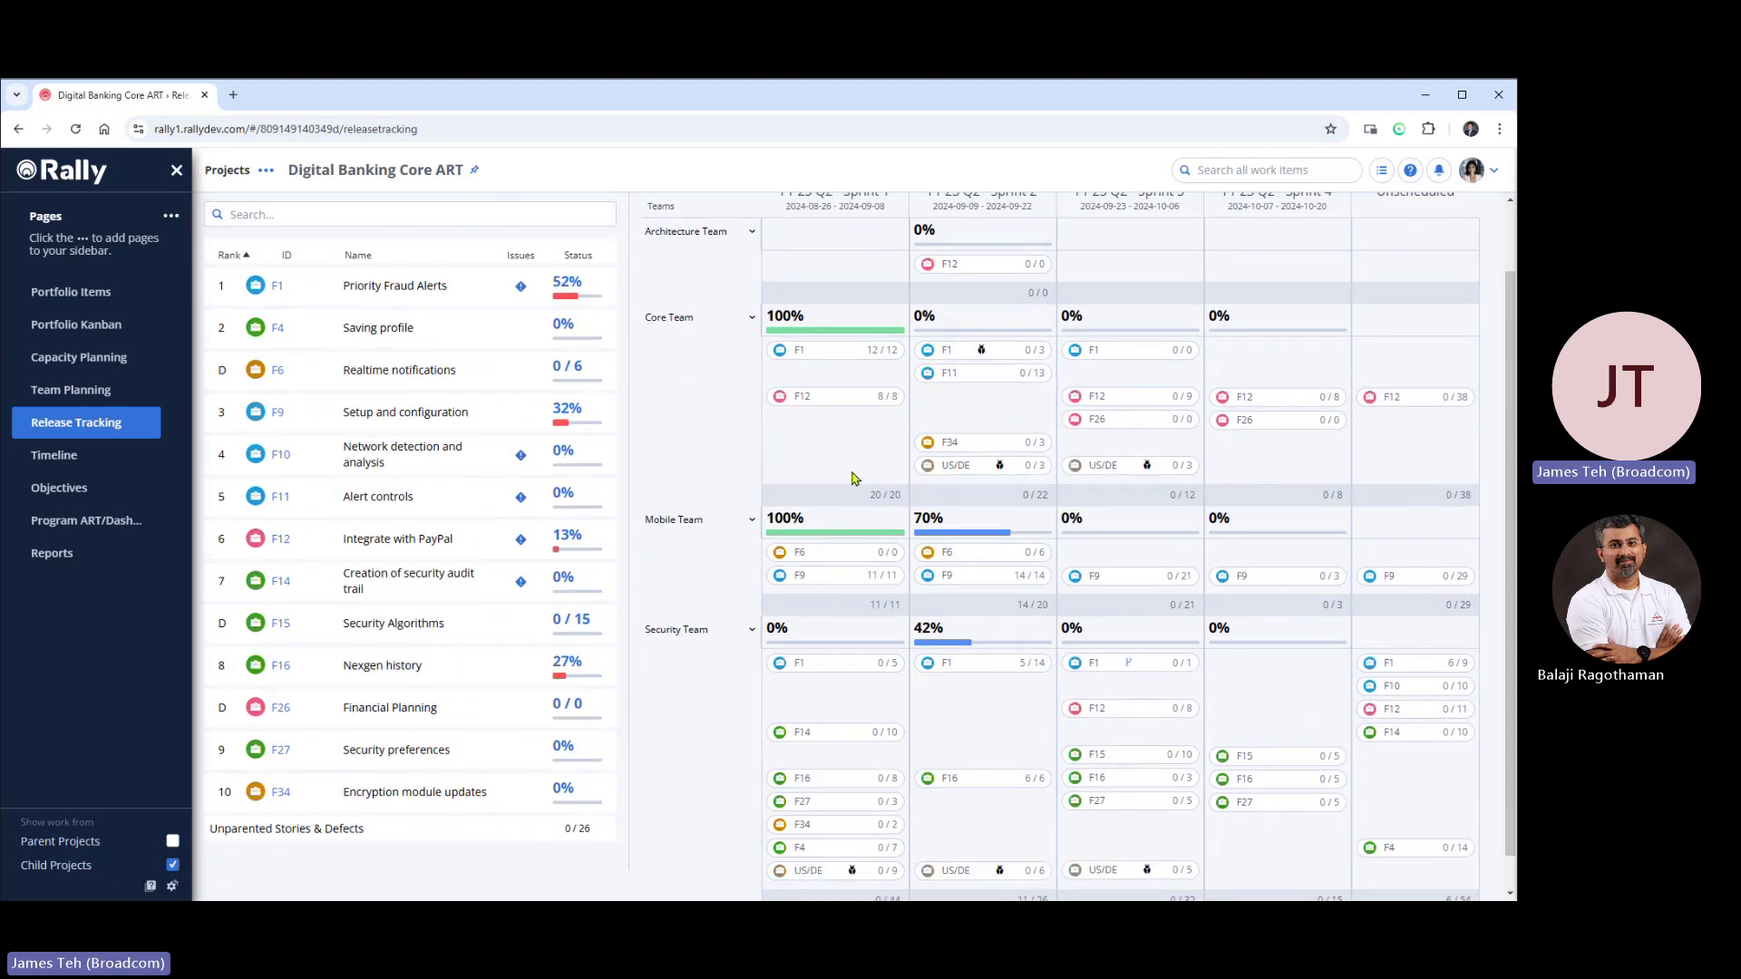
Review each team's planned features in the FY 23 Q2 breakdown, and view the release's cross-team feature dependencies.
{"action": "scroll", "coordinate": [587, 356], "scroll_direction": "up", "scroll_amount": 1}
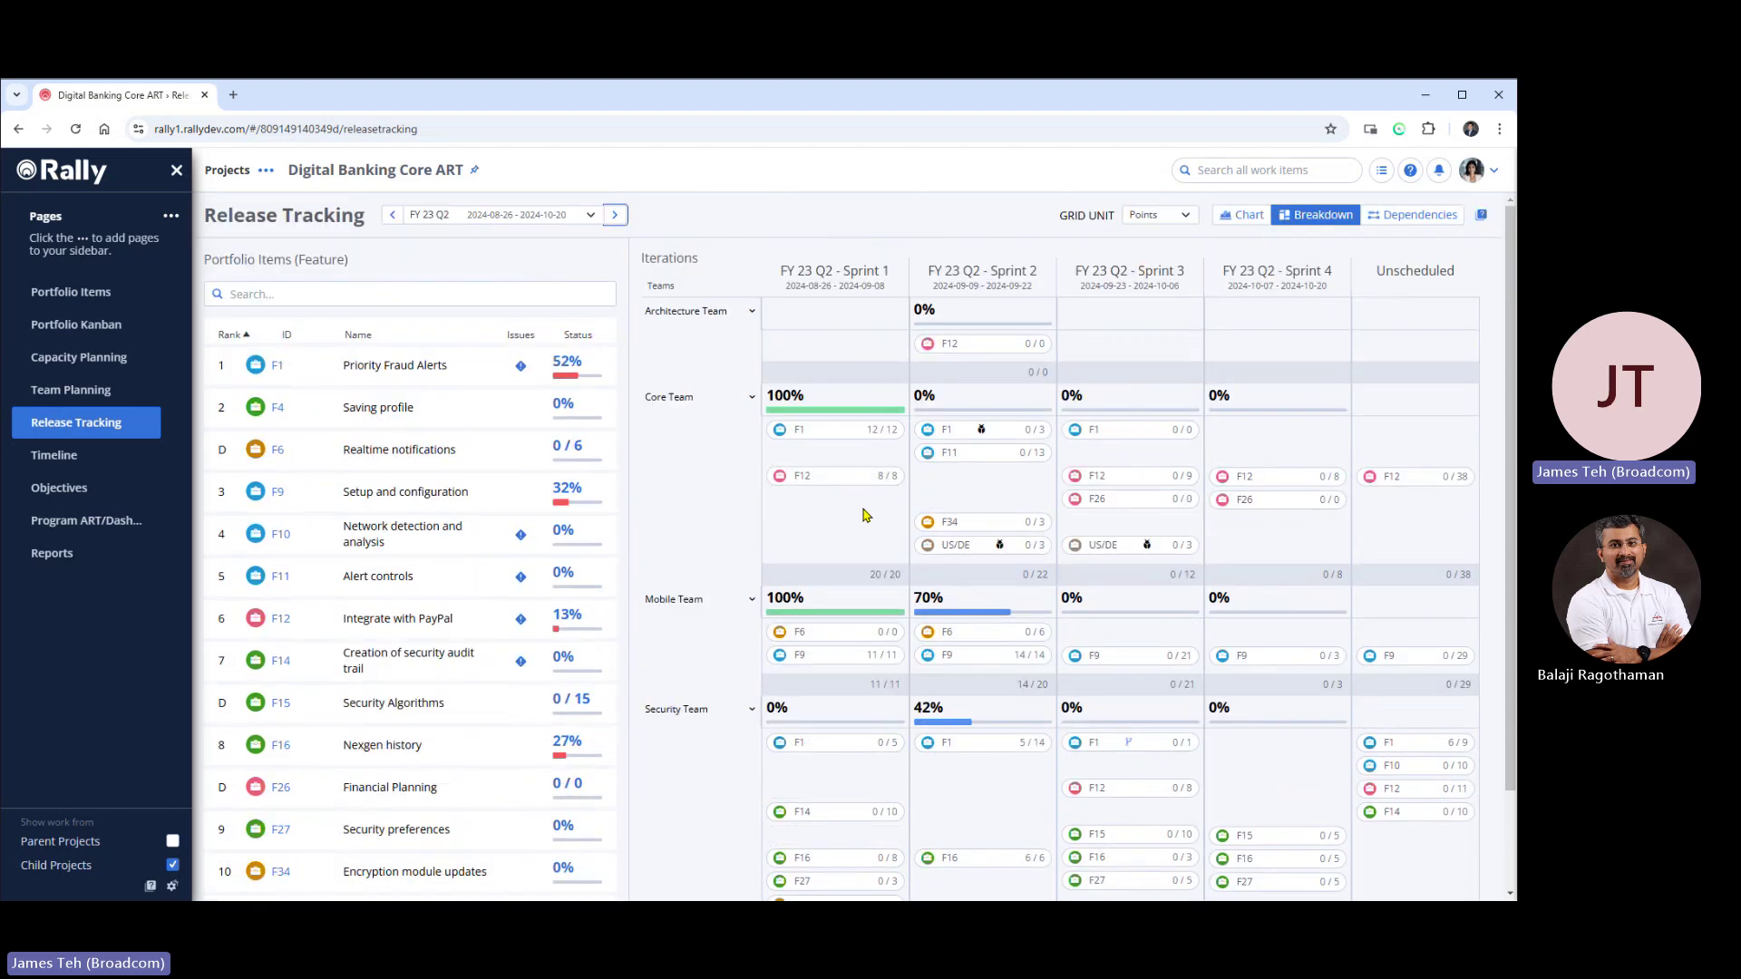
{"action": "scroll", "coordinate": [957, 603], "scroll_direction": "down", "scroll_amount": 2}
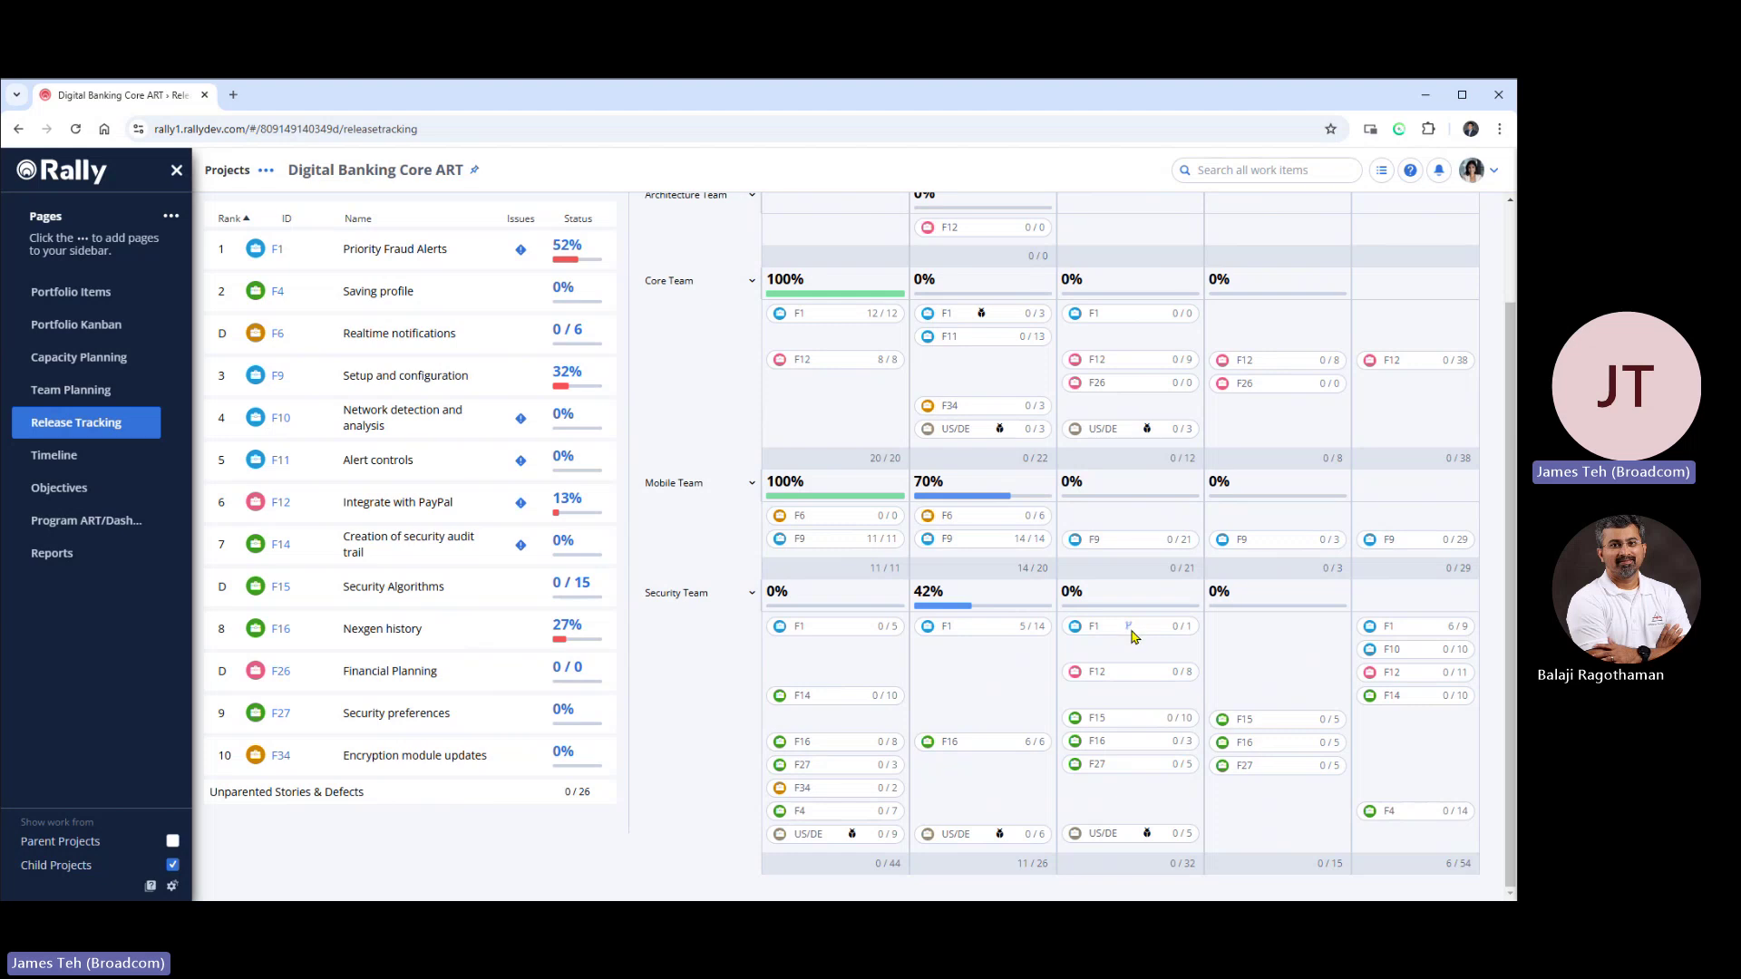
{"action": "scroll", "coordinate": [1133, 639], "scroll_direction": "up", "scroll_amount": 1}
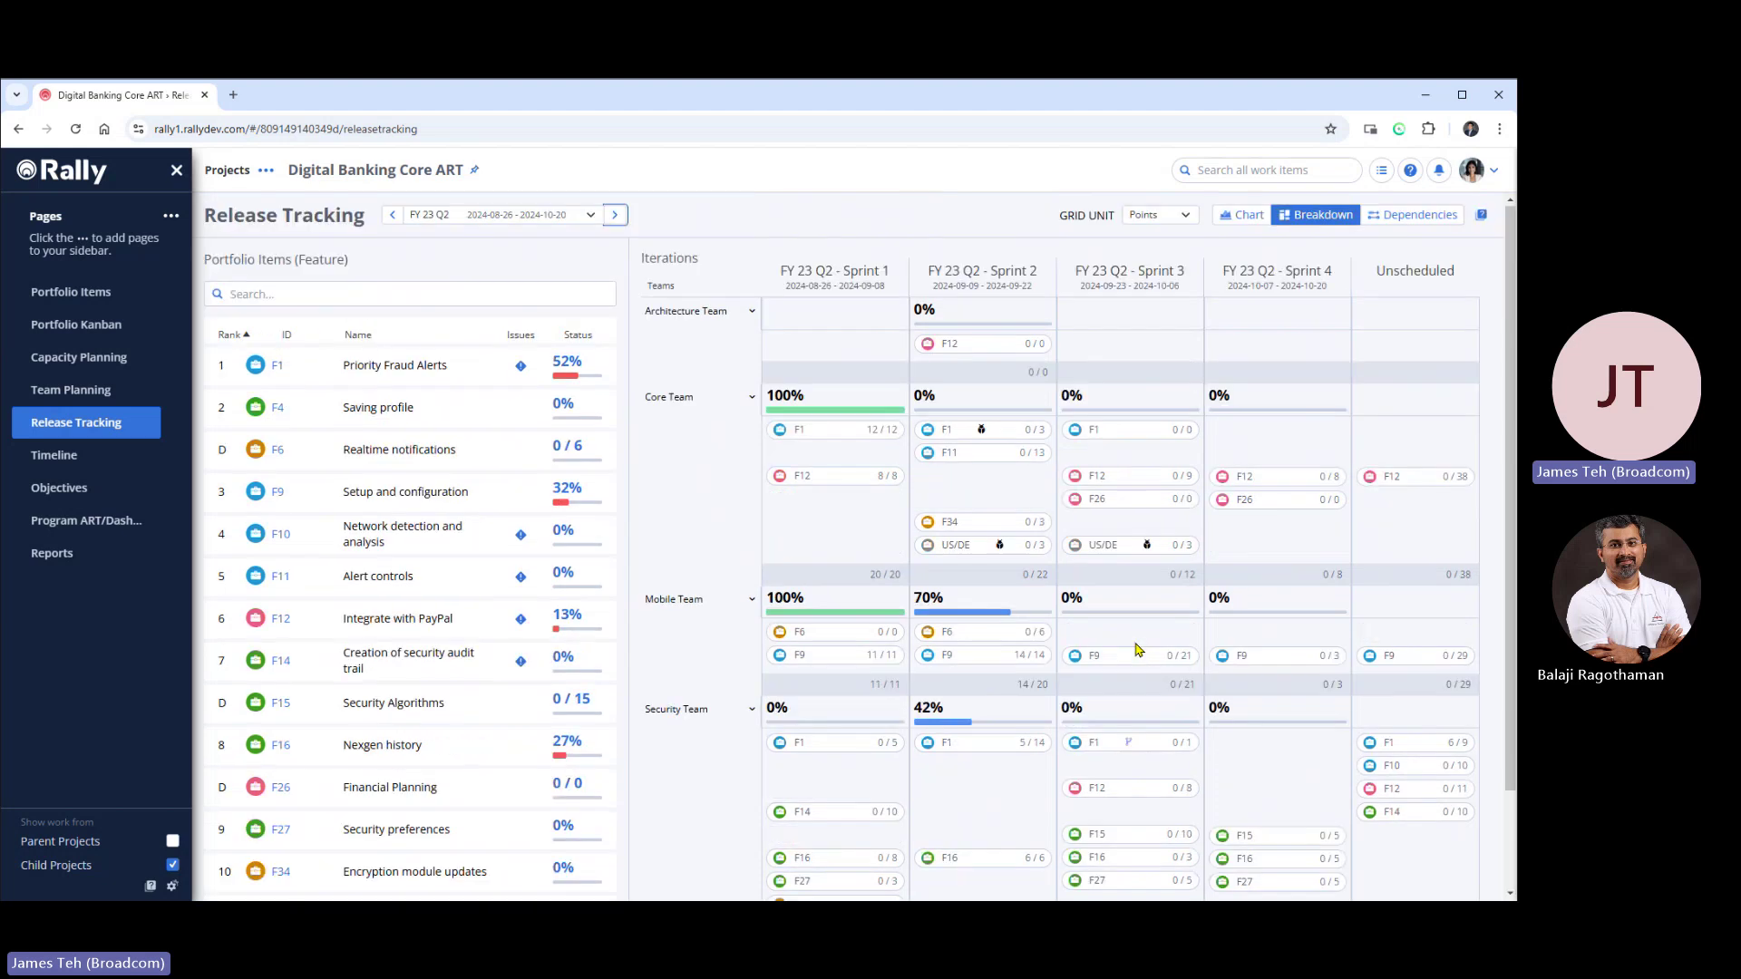
{"action": "left_click", "coordinate": [1390, 219]}
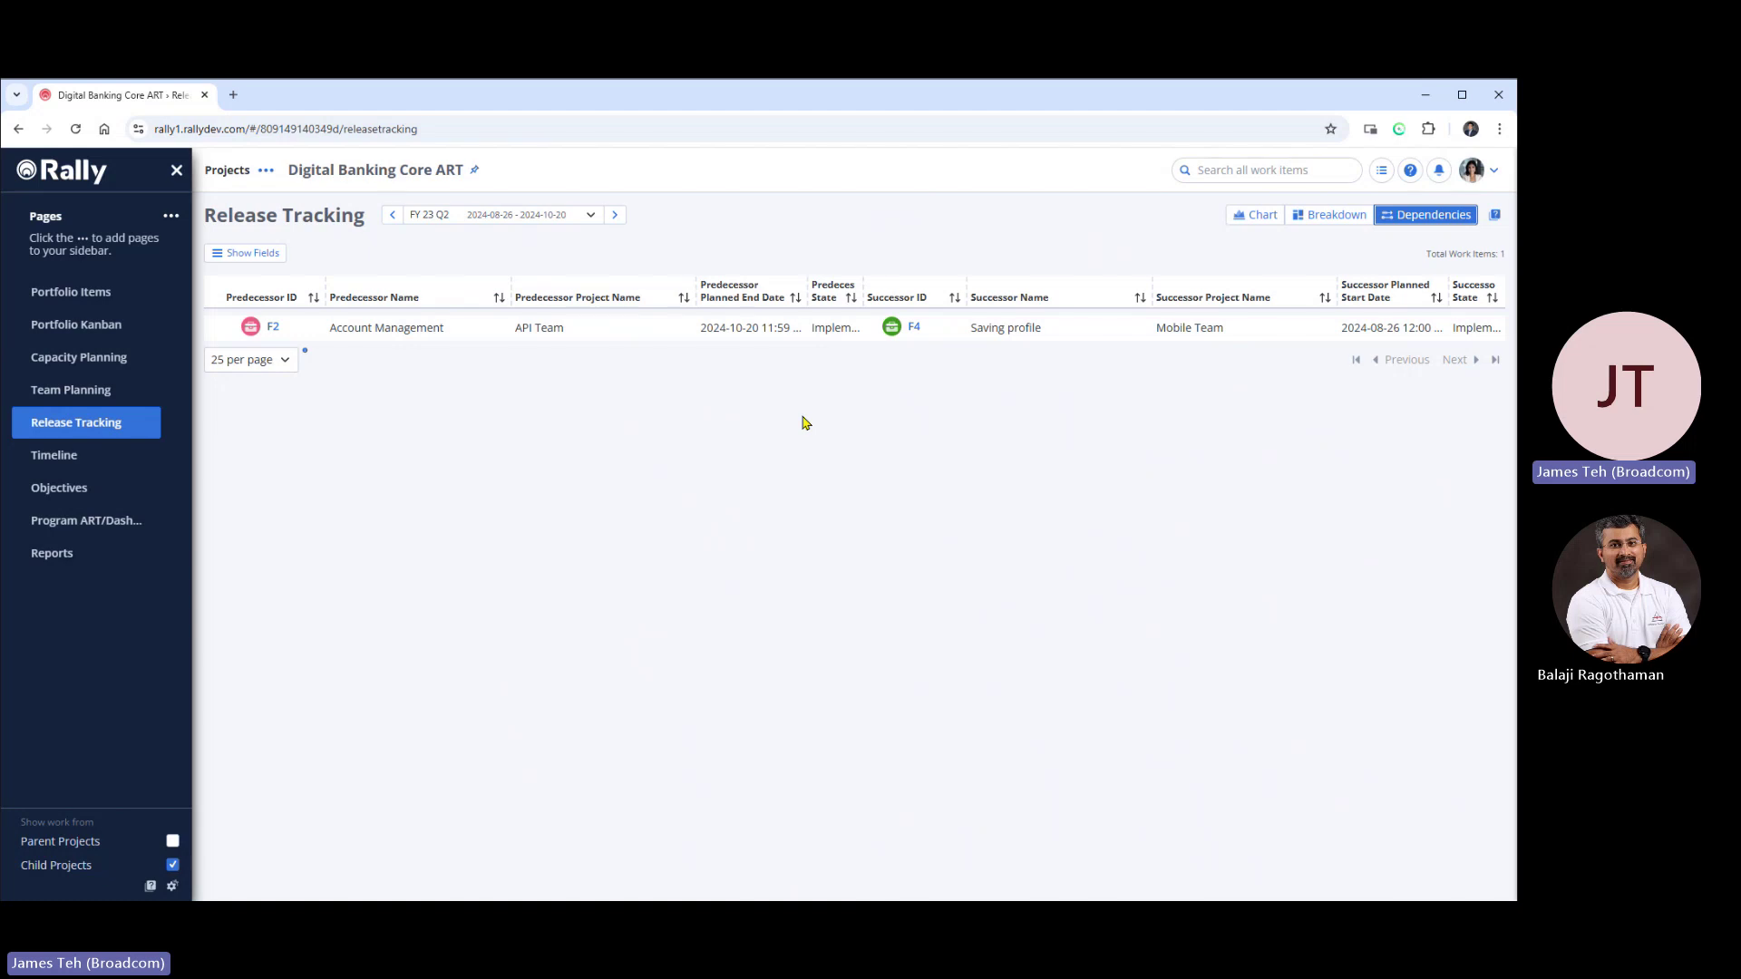
Return to the FY 23 Q2 release breakdown and collapse the Architecture Team and Core Team rows.
{"action": "left_click", "coordinate": [1314, 218]}
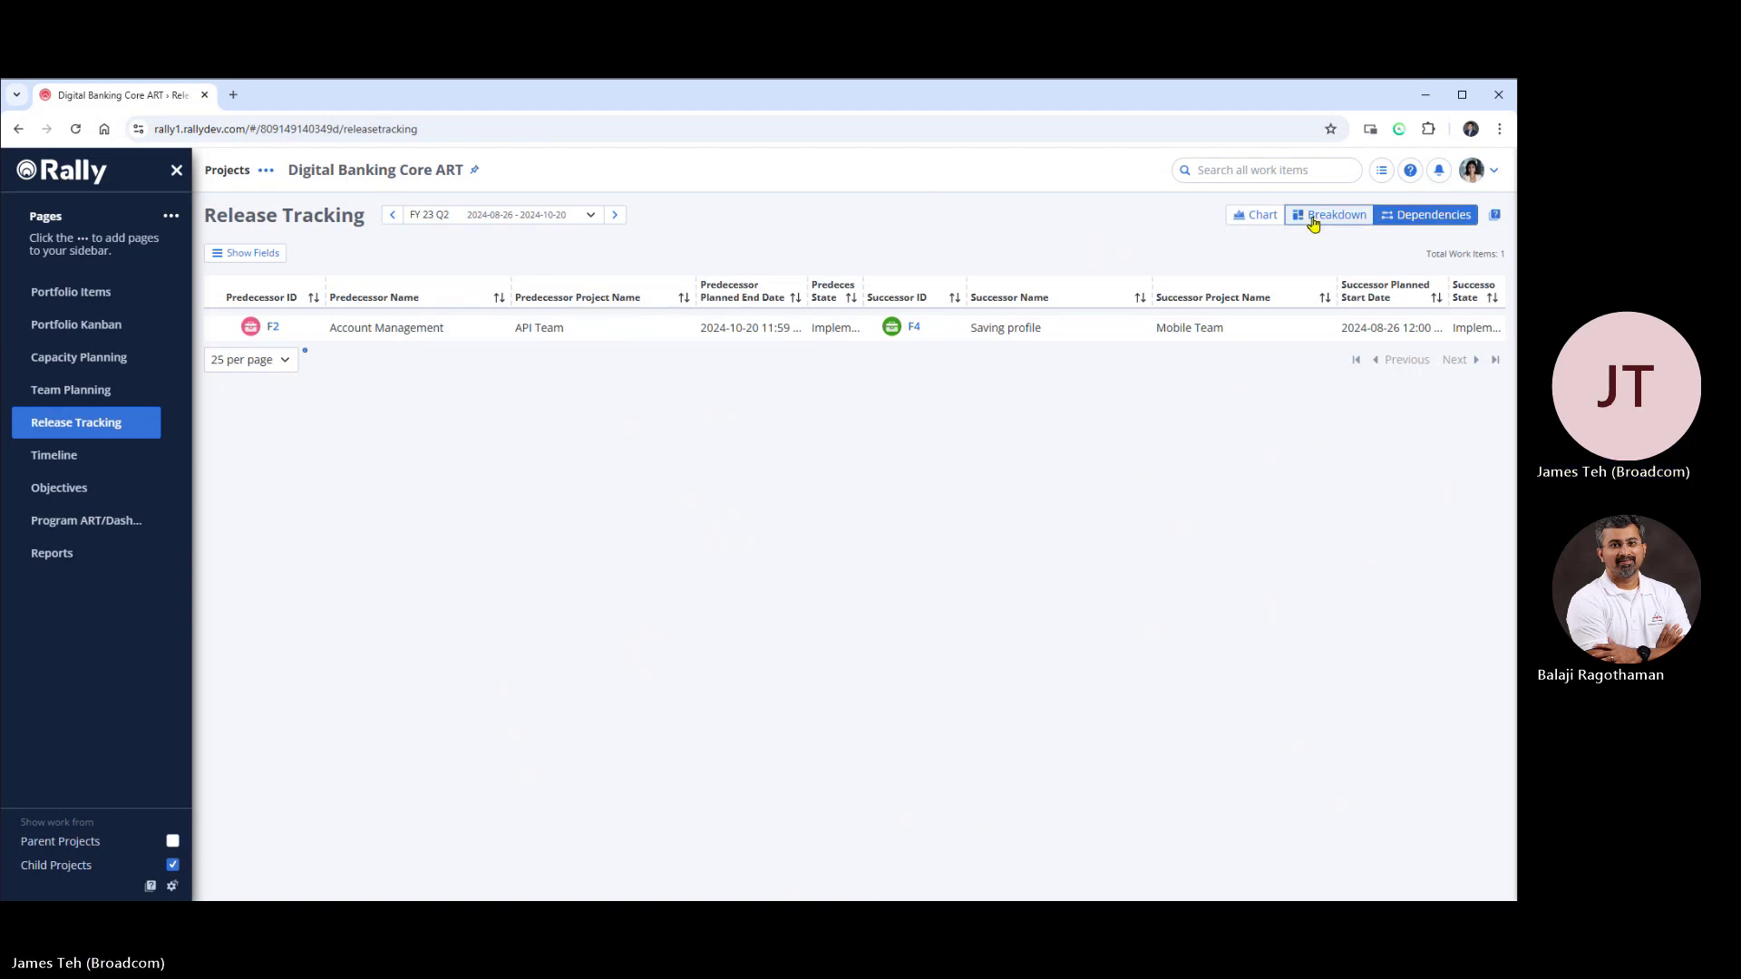
{"action": "scroll", "coordinate": [1214, 454], "scroll_direction": "down", "scroll_amount": 2}
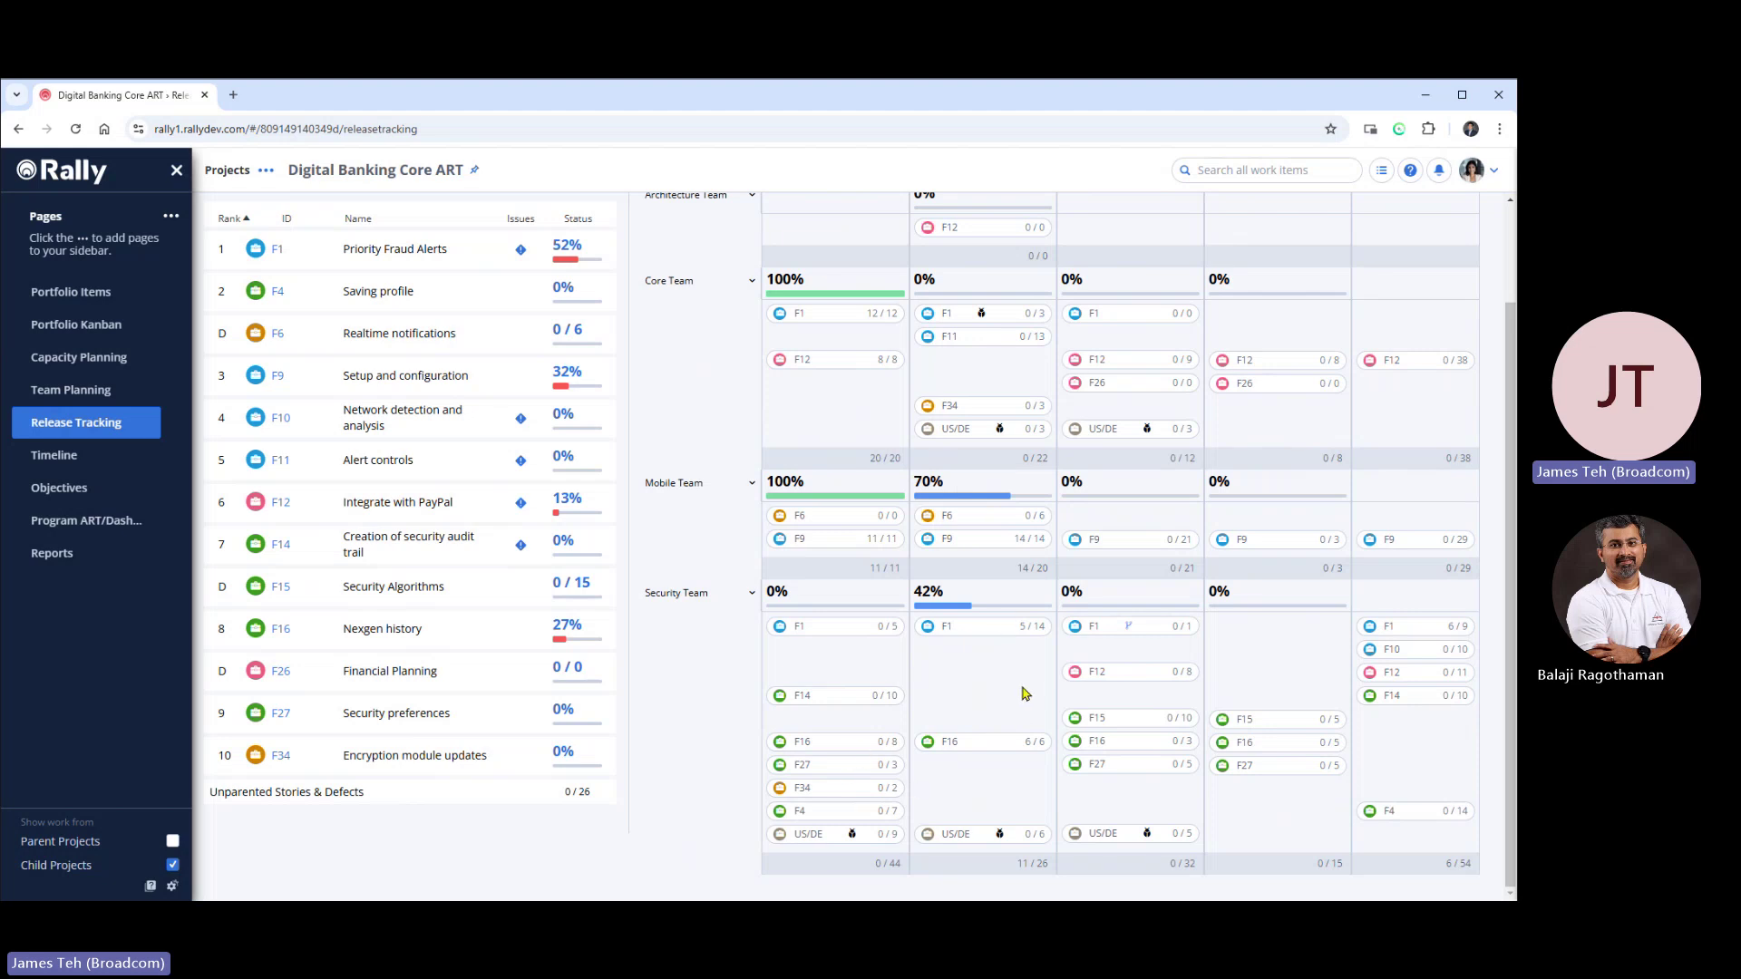
{"action": "scroll", "coordinate": [1027, 691], "scroll_direction": "up", "scroll_amount": 2}
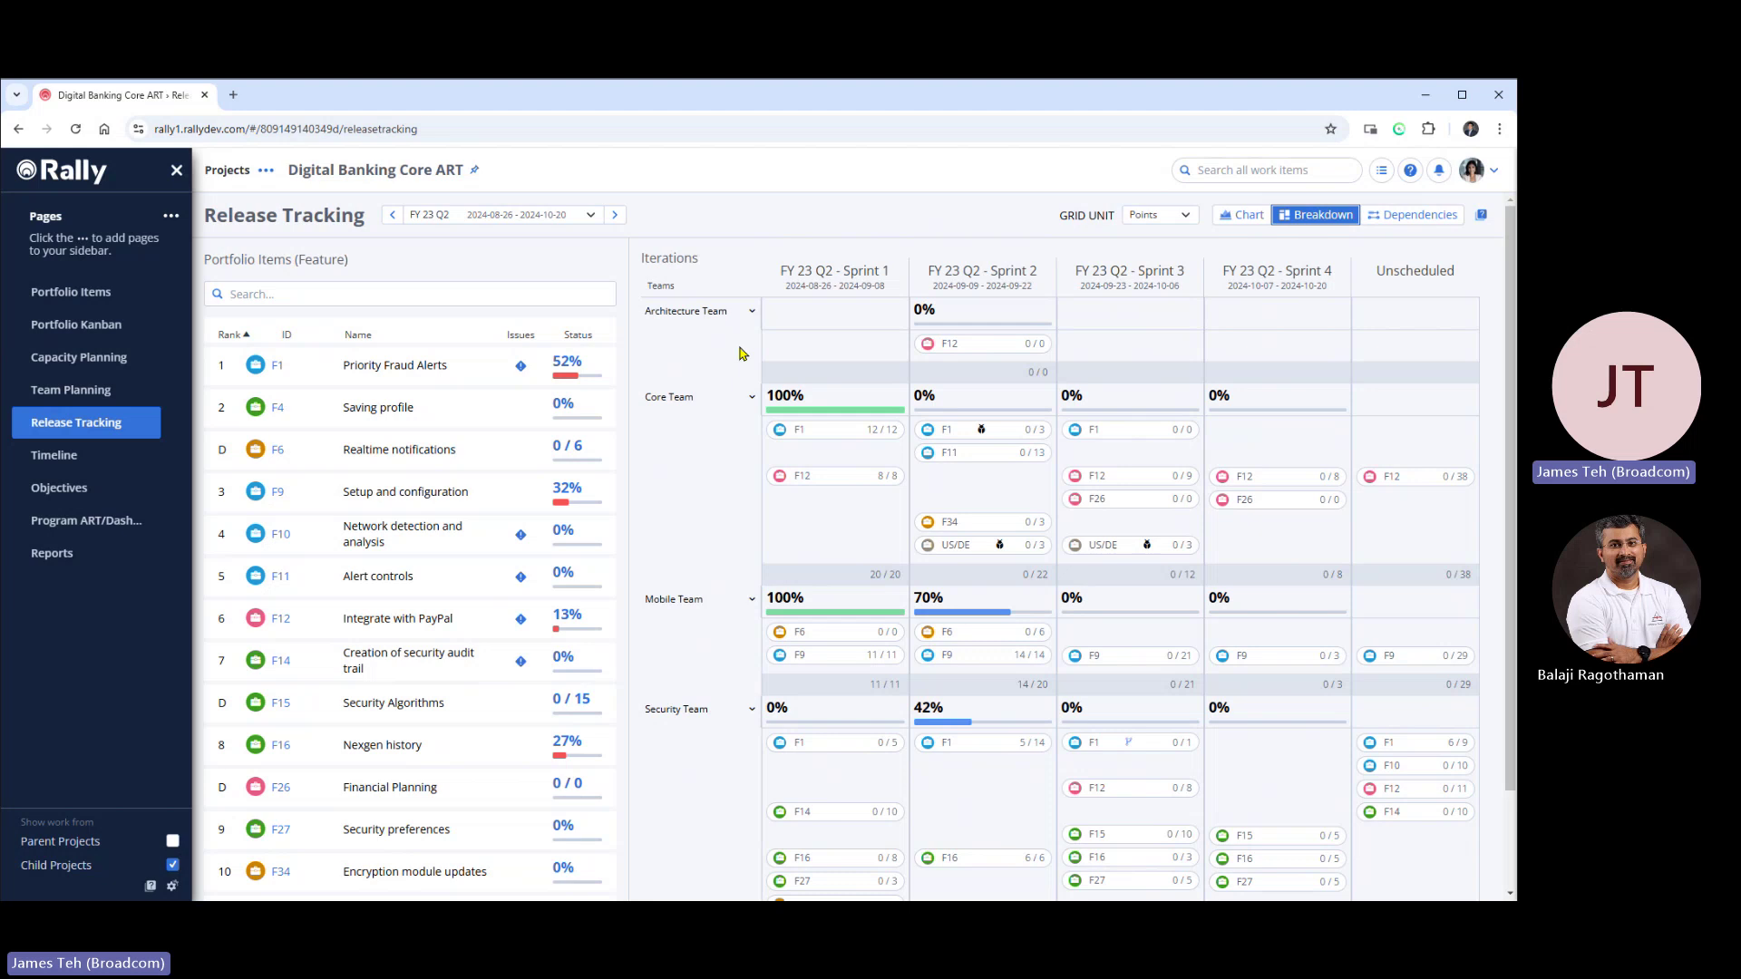
{"action": "left_click", "coordinate": [753, 310]}
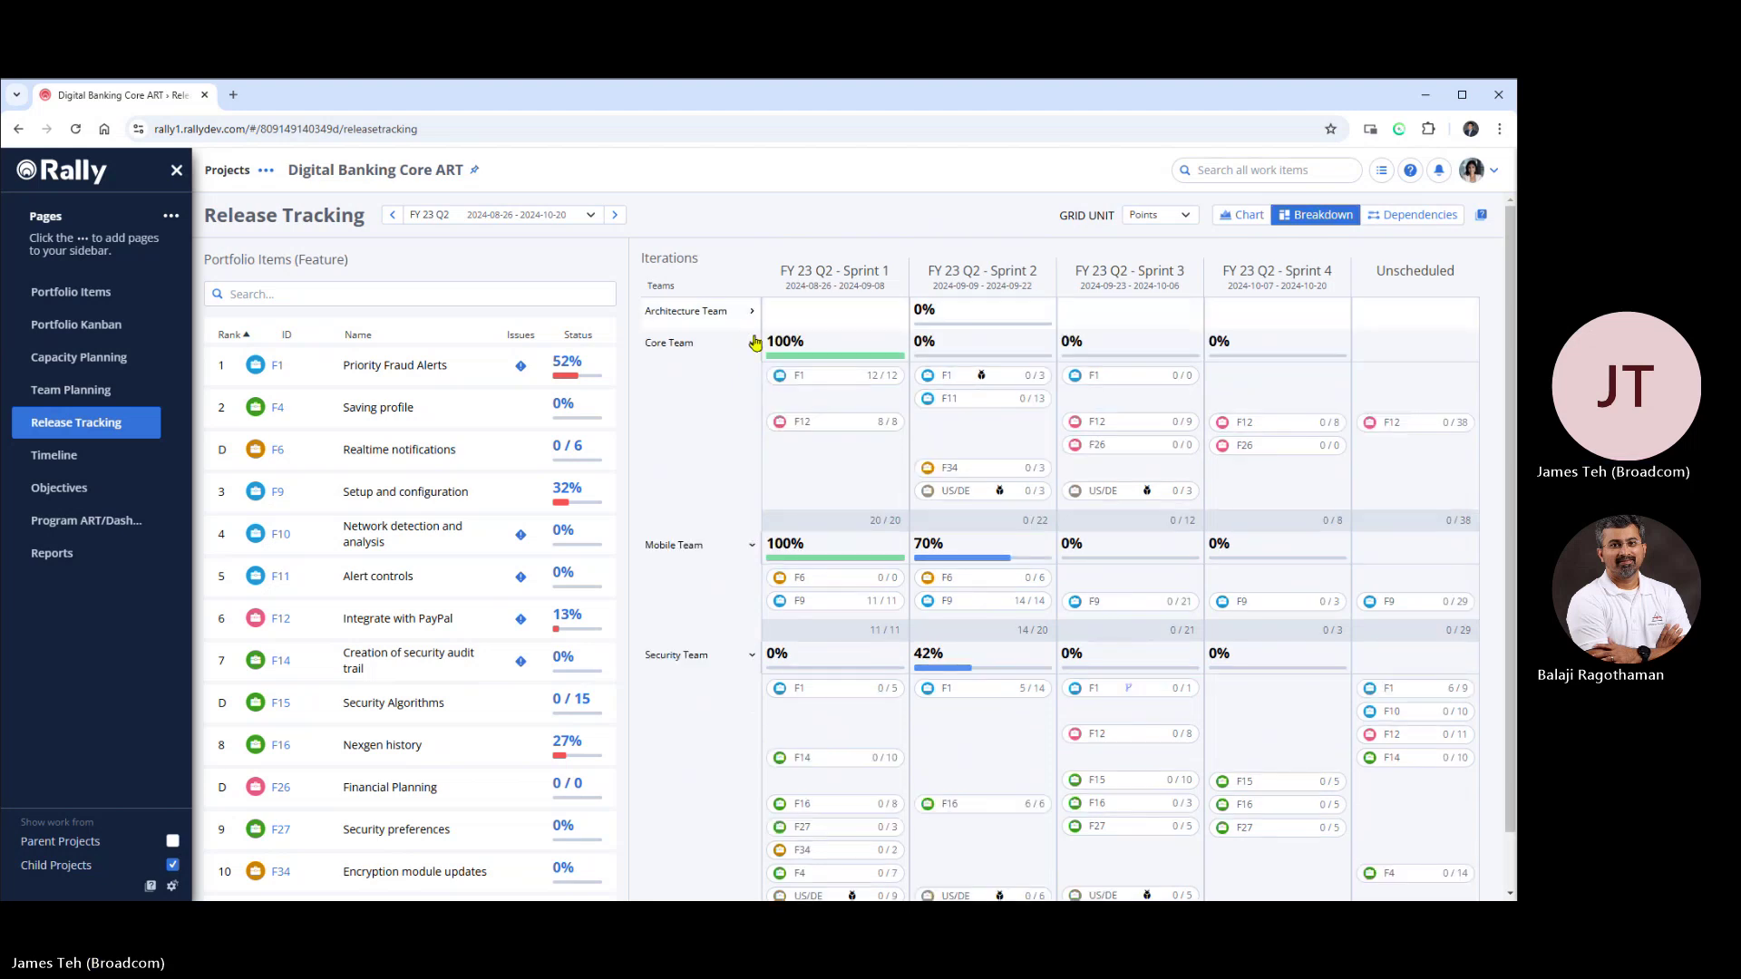
{"action": "left_click", "coordinate": [753, 342]}
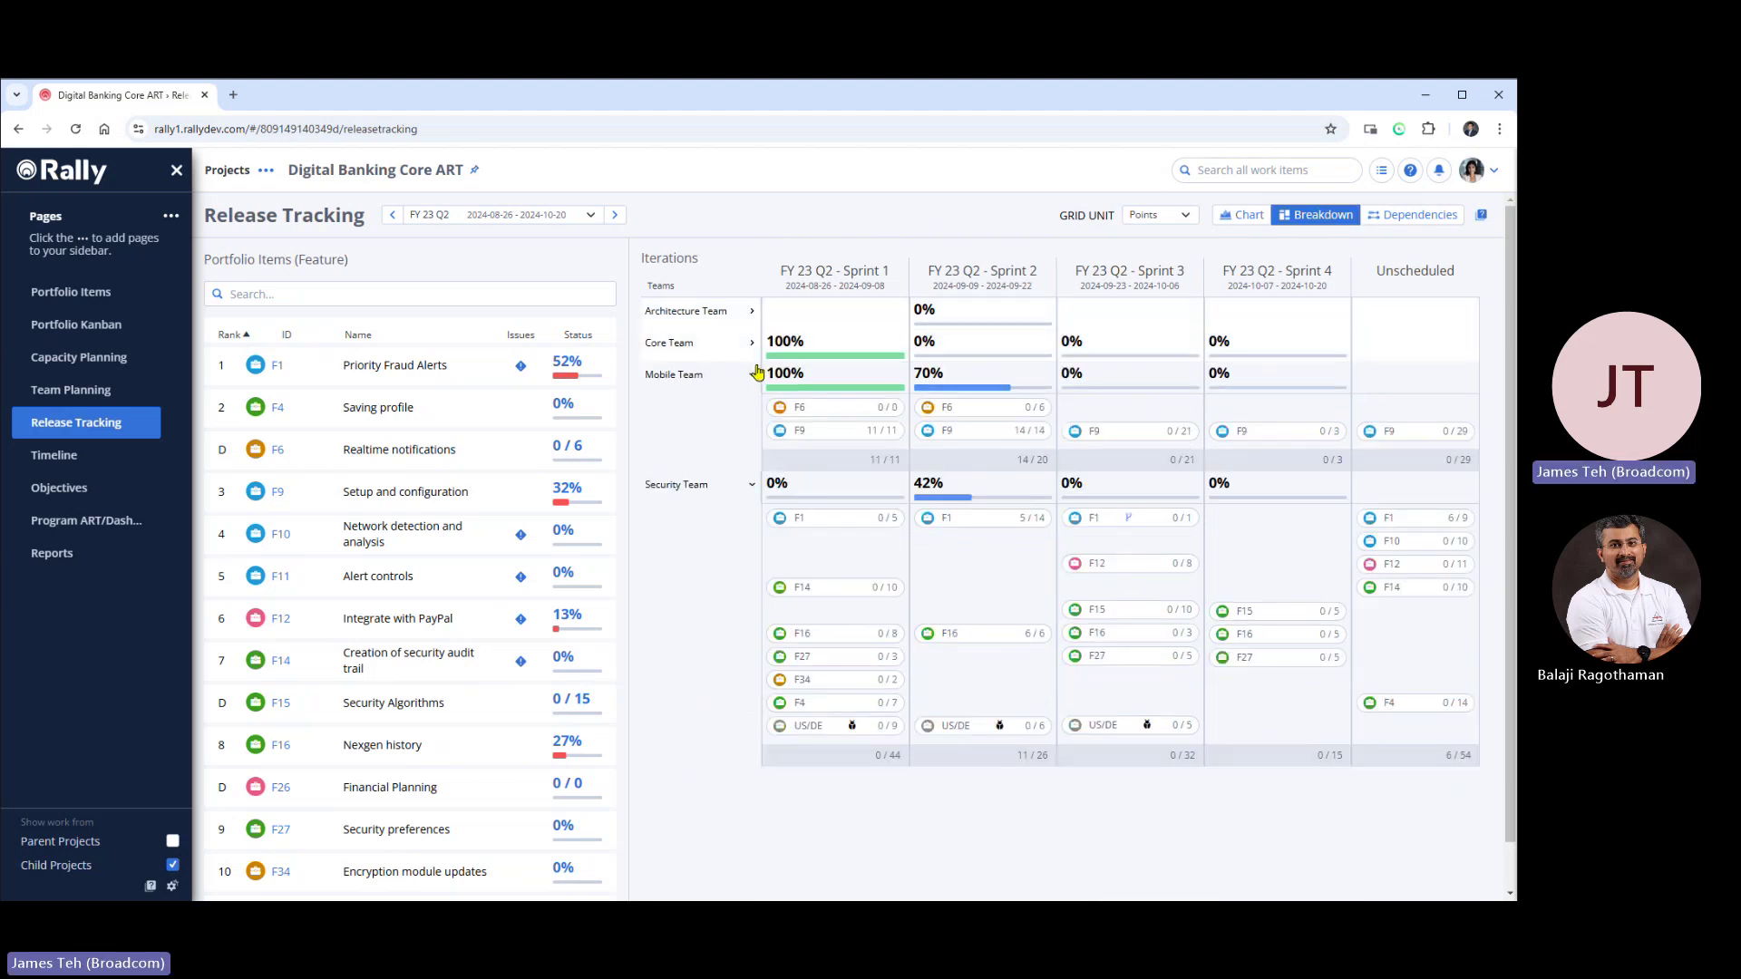
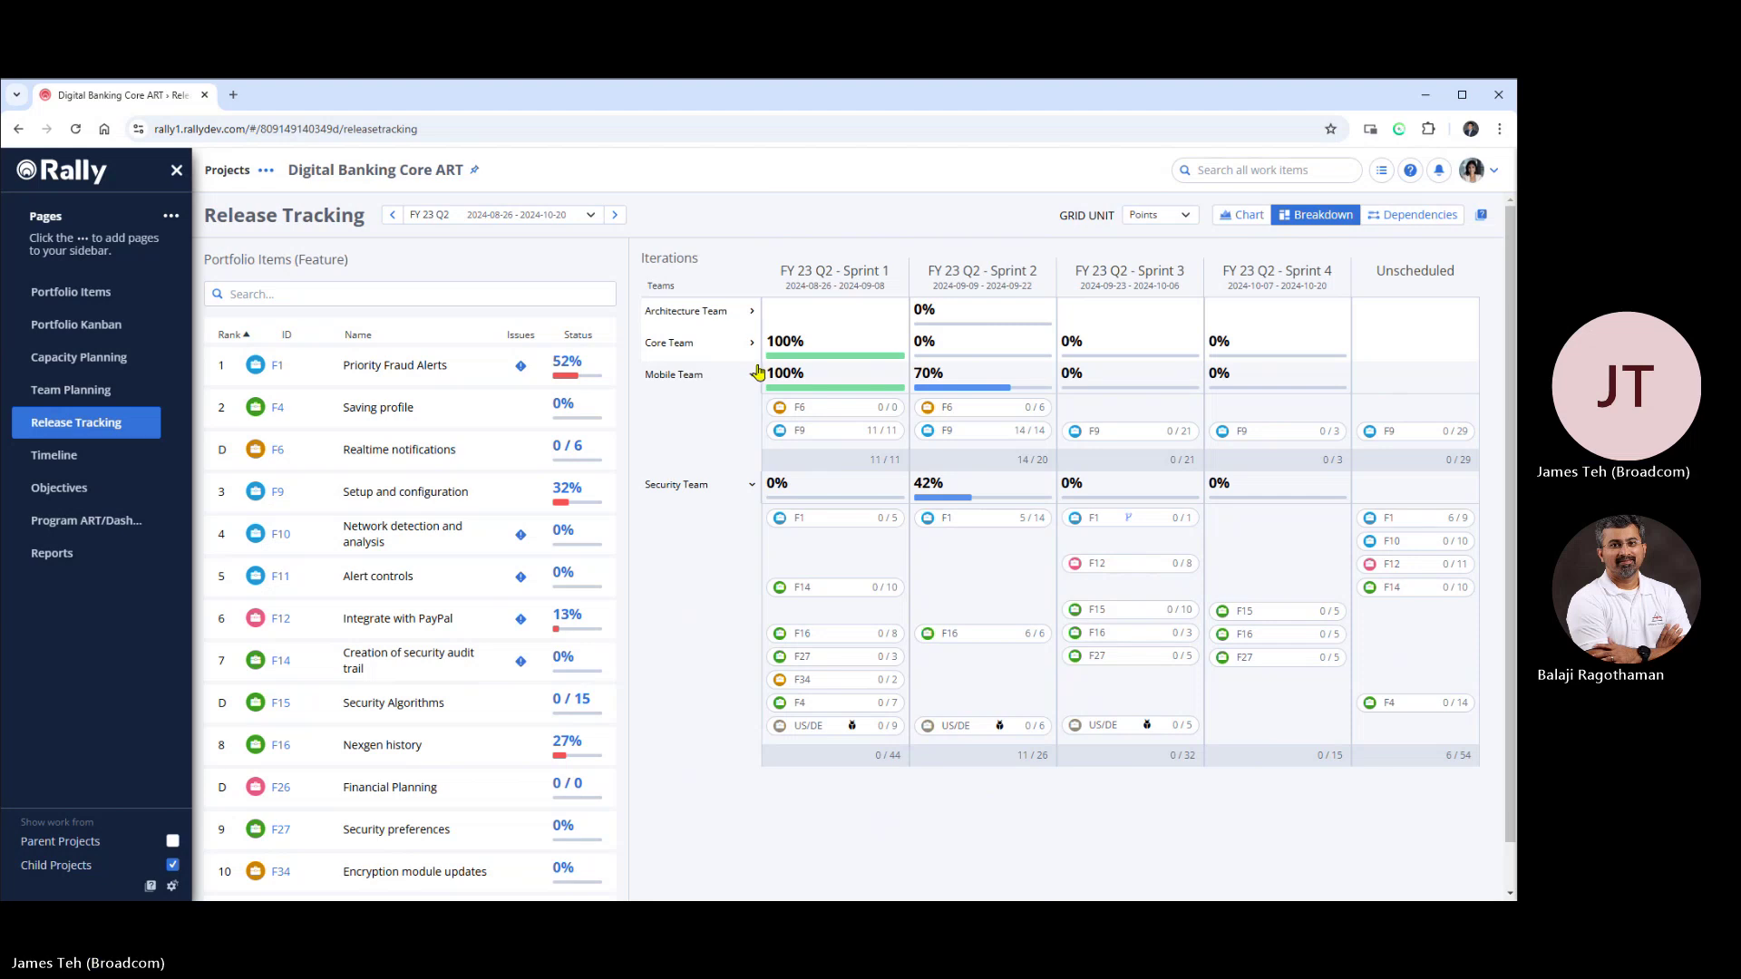
Open the Timeline page, look over its features, and view the details of the Annual Digital Banking Summit and Mobile Banking App V2 Beta MVP milestones.
{"action": "left_click", "coordinate": [84, 466]}
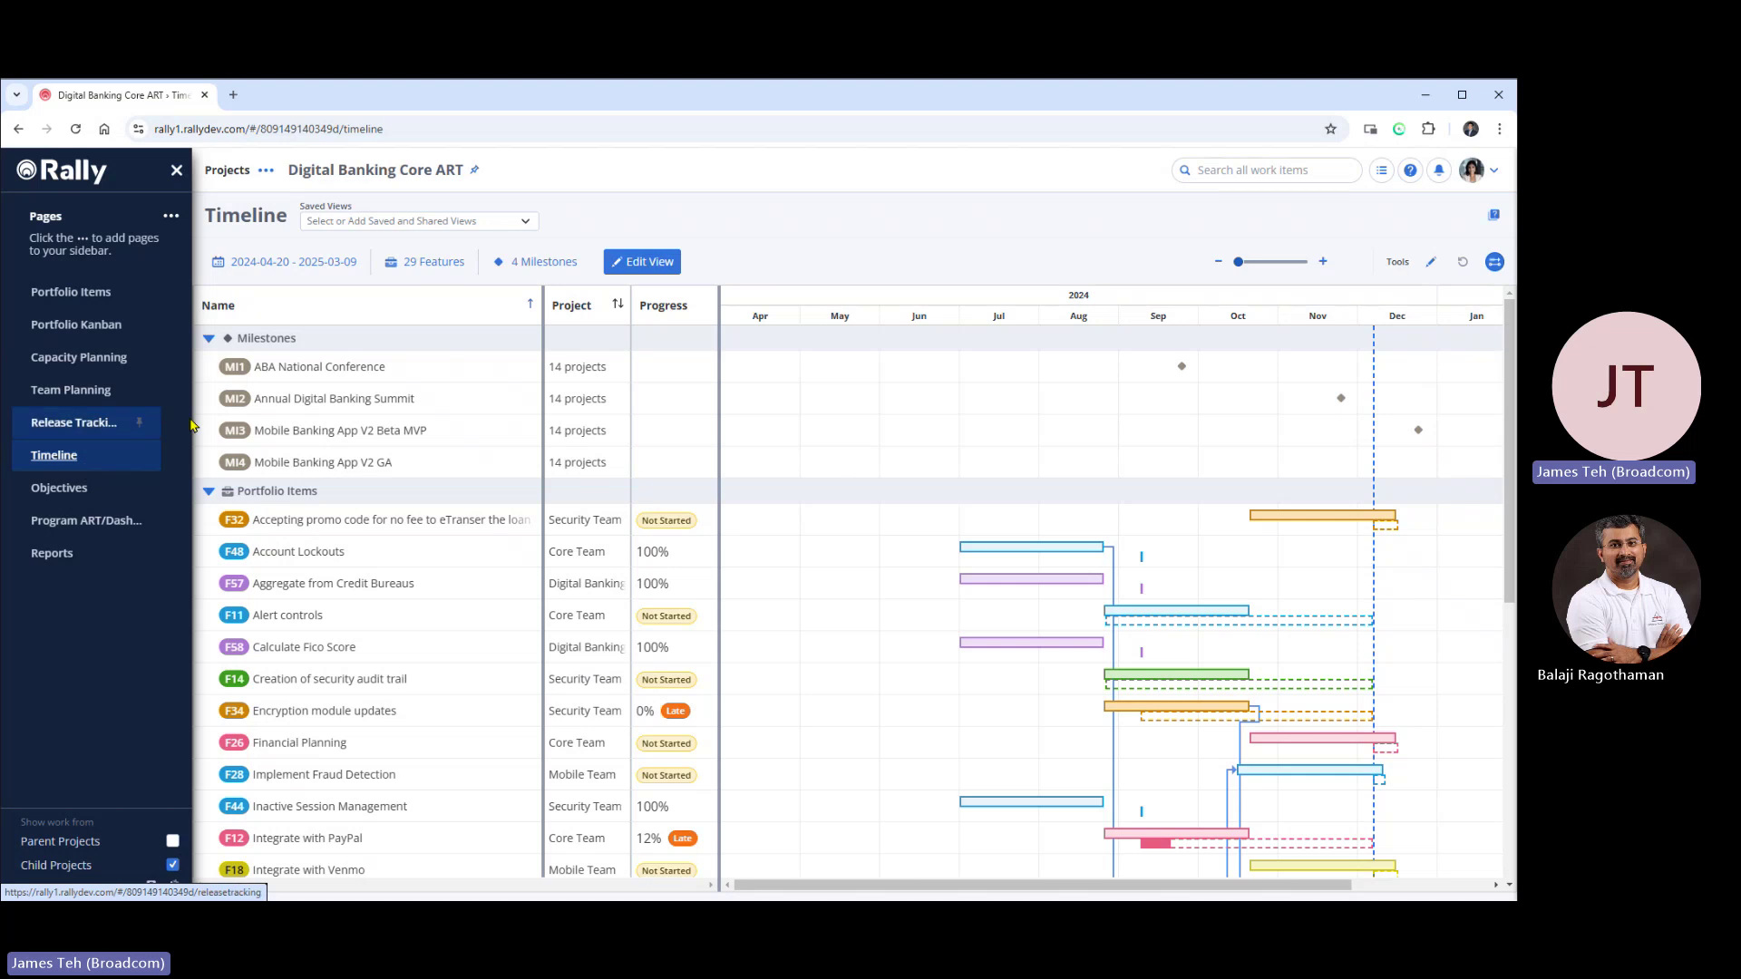
{"action": "scroll", "coordinate": [1343, 518], "scroll_direction": "down", "scroll_amount": 1}
{"action": "scroll", "coordinate": [1340, 517], "scroll_direction": "down", "scroll_amount": 2}
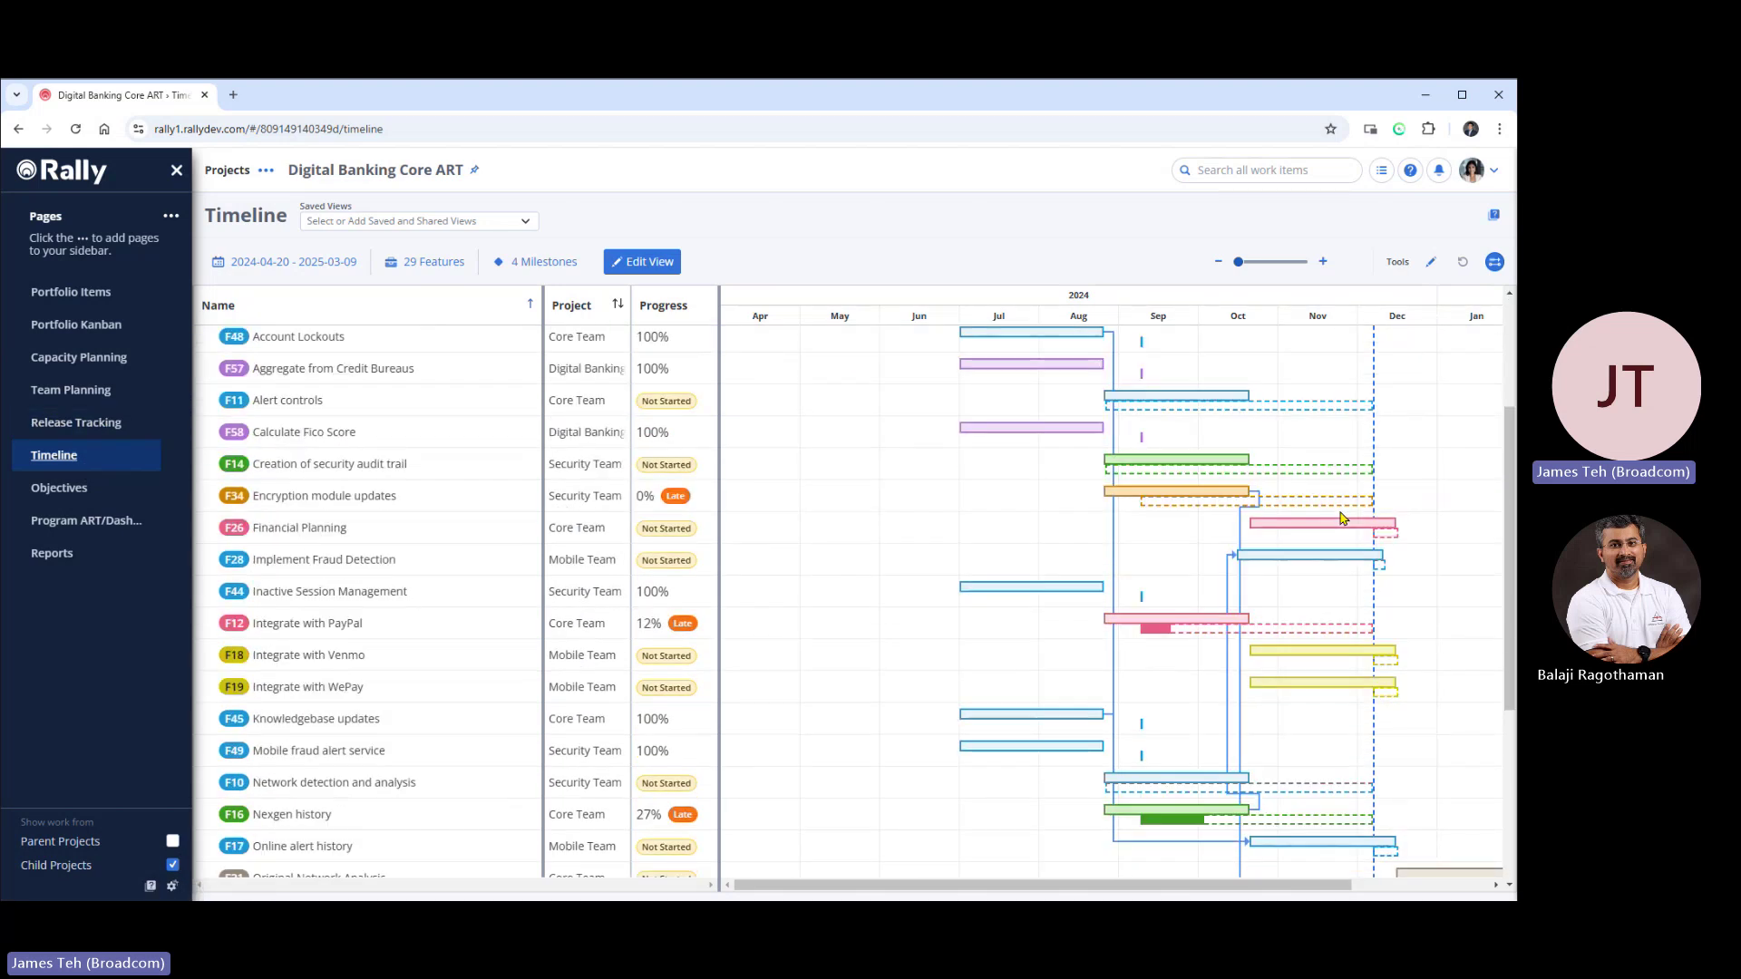
{"action": "scroll", "coordinate": [1323, 521], "scroll_direction": "up", "scroll_amount": 2}
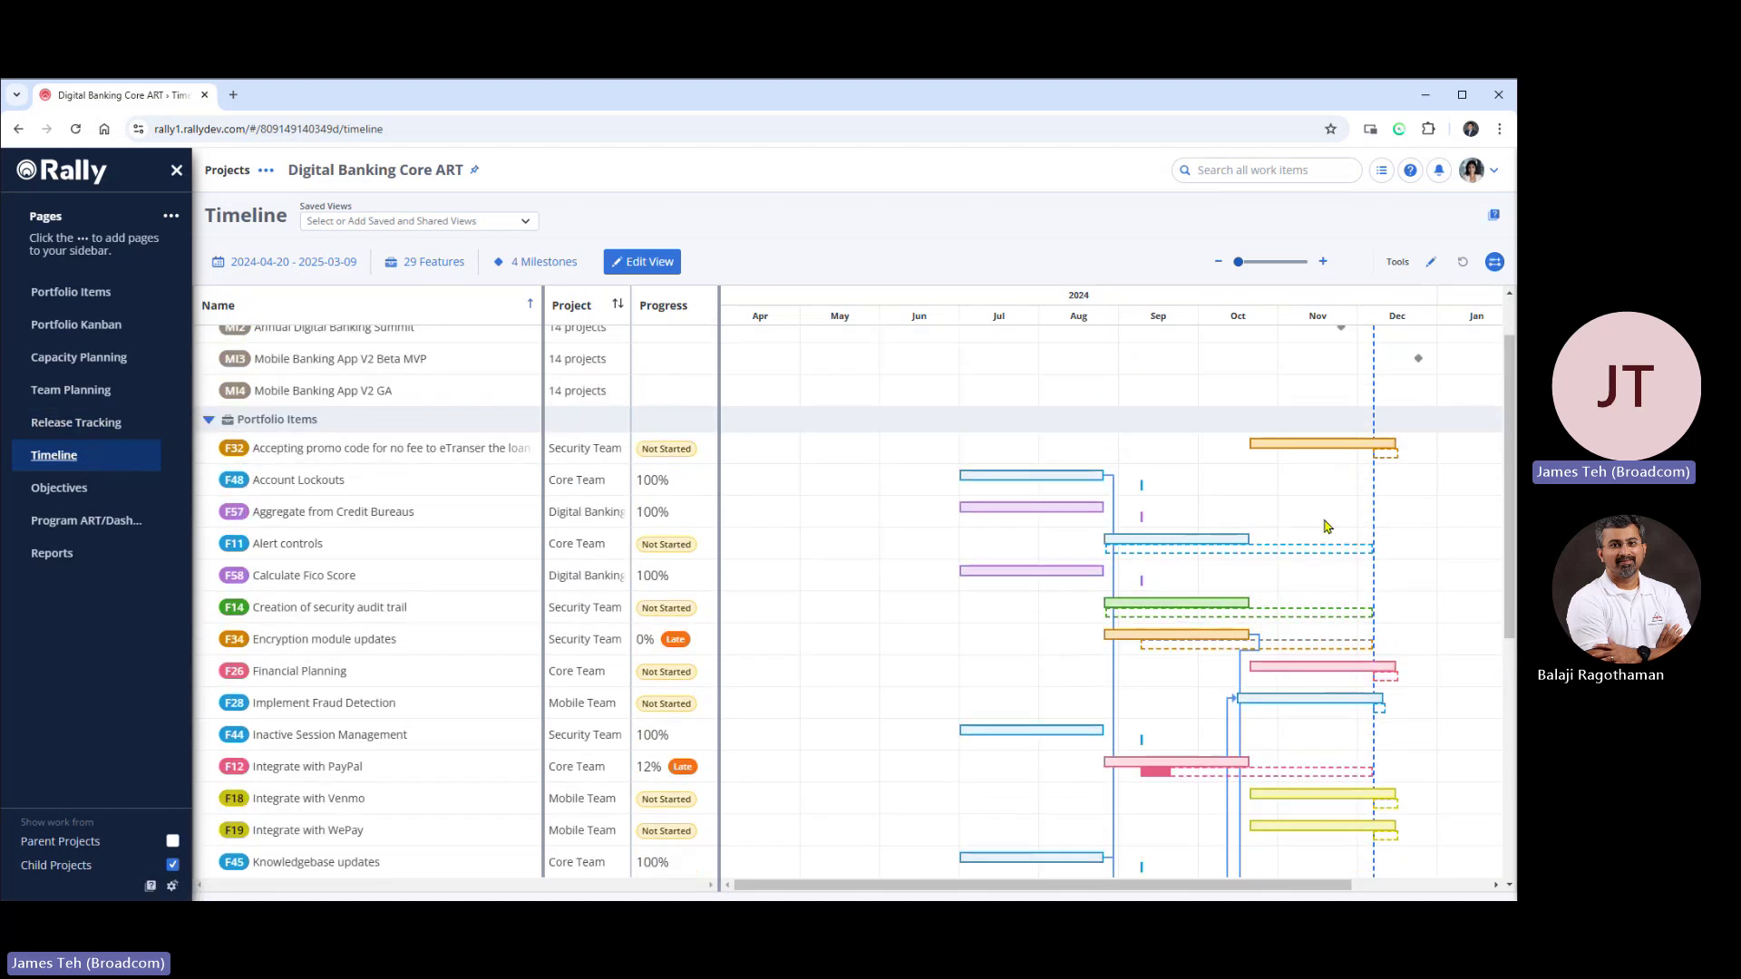
{"action": "scroll", "coordinate": [1326, 526], "scroll_direction": "up", "scroll_amount": 1}
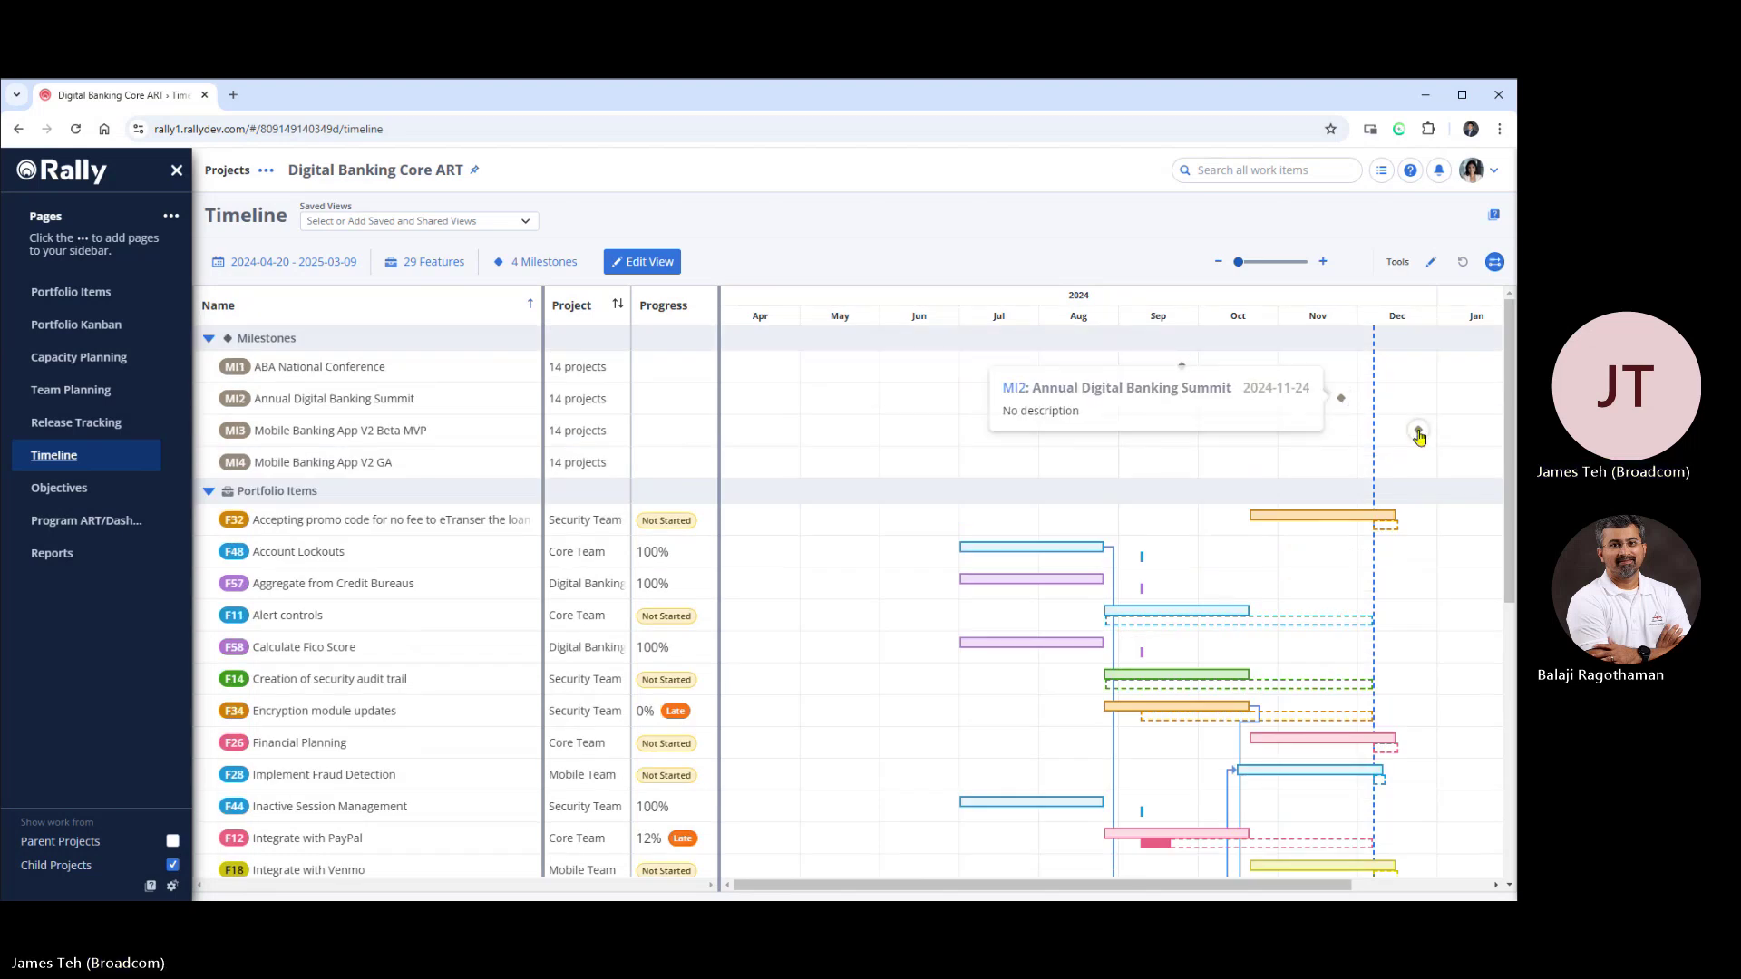
{"action": "mouse_move", "coordinate": [1420, 437]}
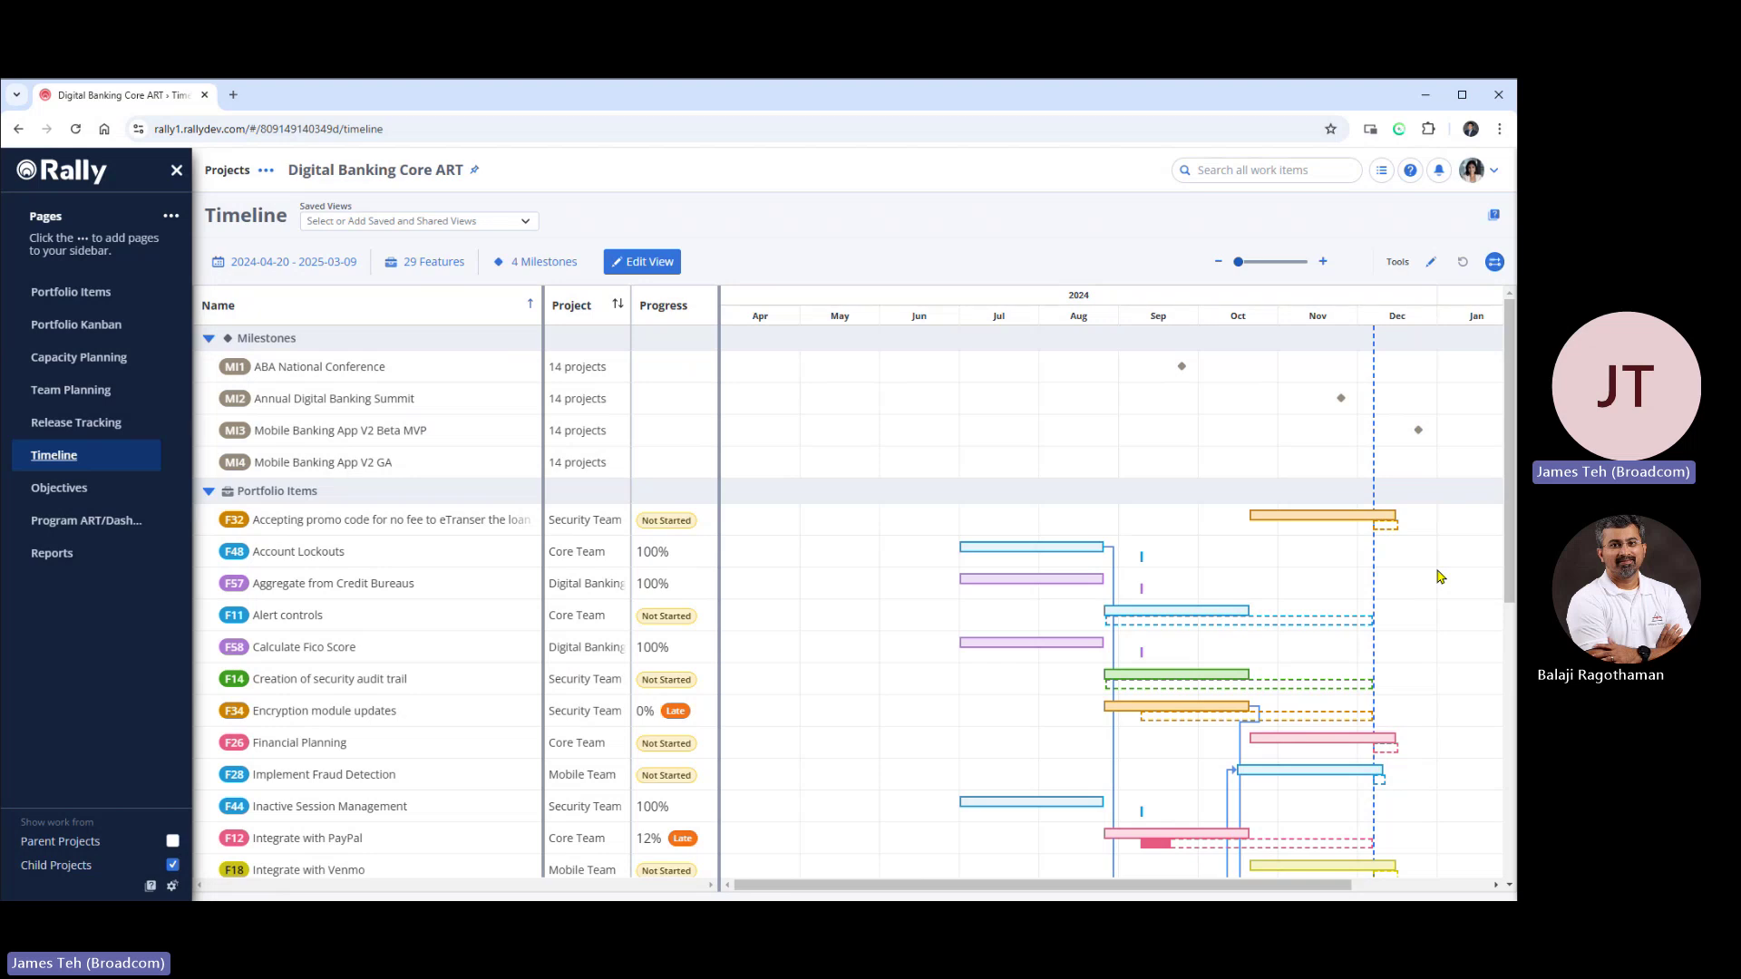
Examine the planned and actual schedule bars and dependency links for all features on the timeline.
{"action": "scroll", "coordinate": [1440, 576], "scroll_direction": "down", "scroll_amount": 4}
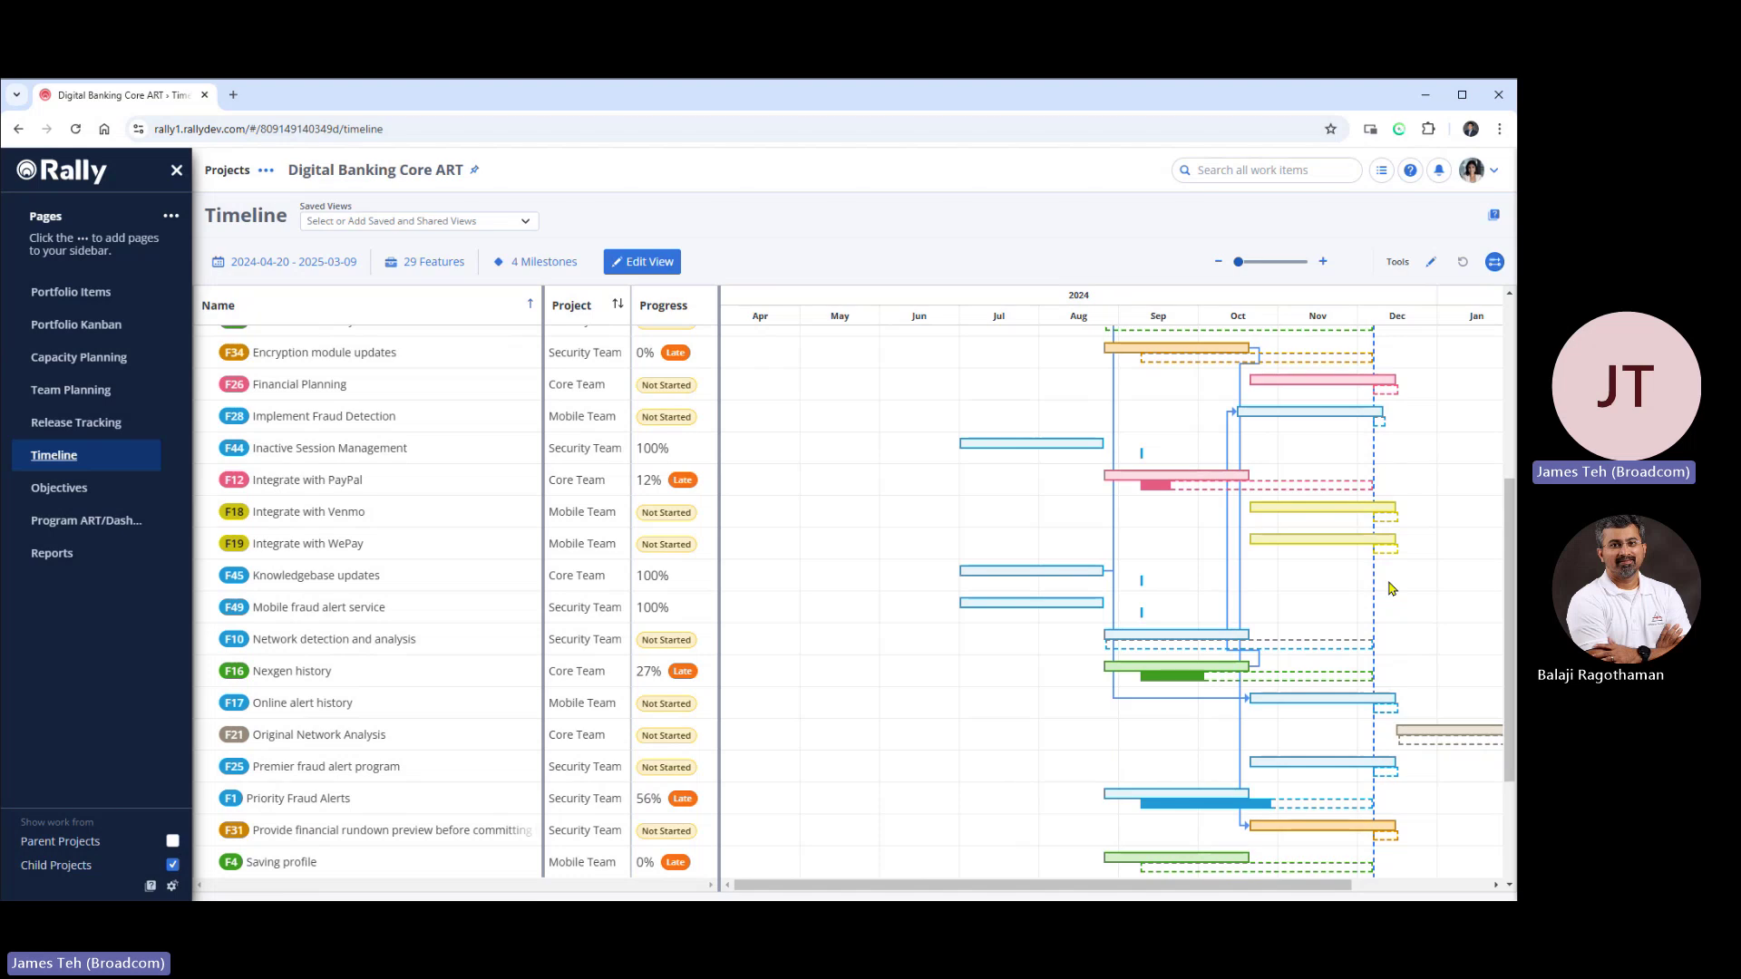
{"action": "scroll", "coordinate": [1391, 589], "scroll_direction": "down", "scroll_amount": 2}
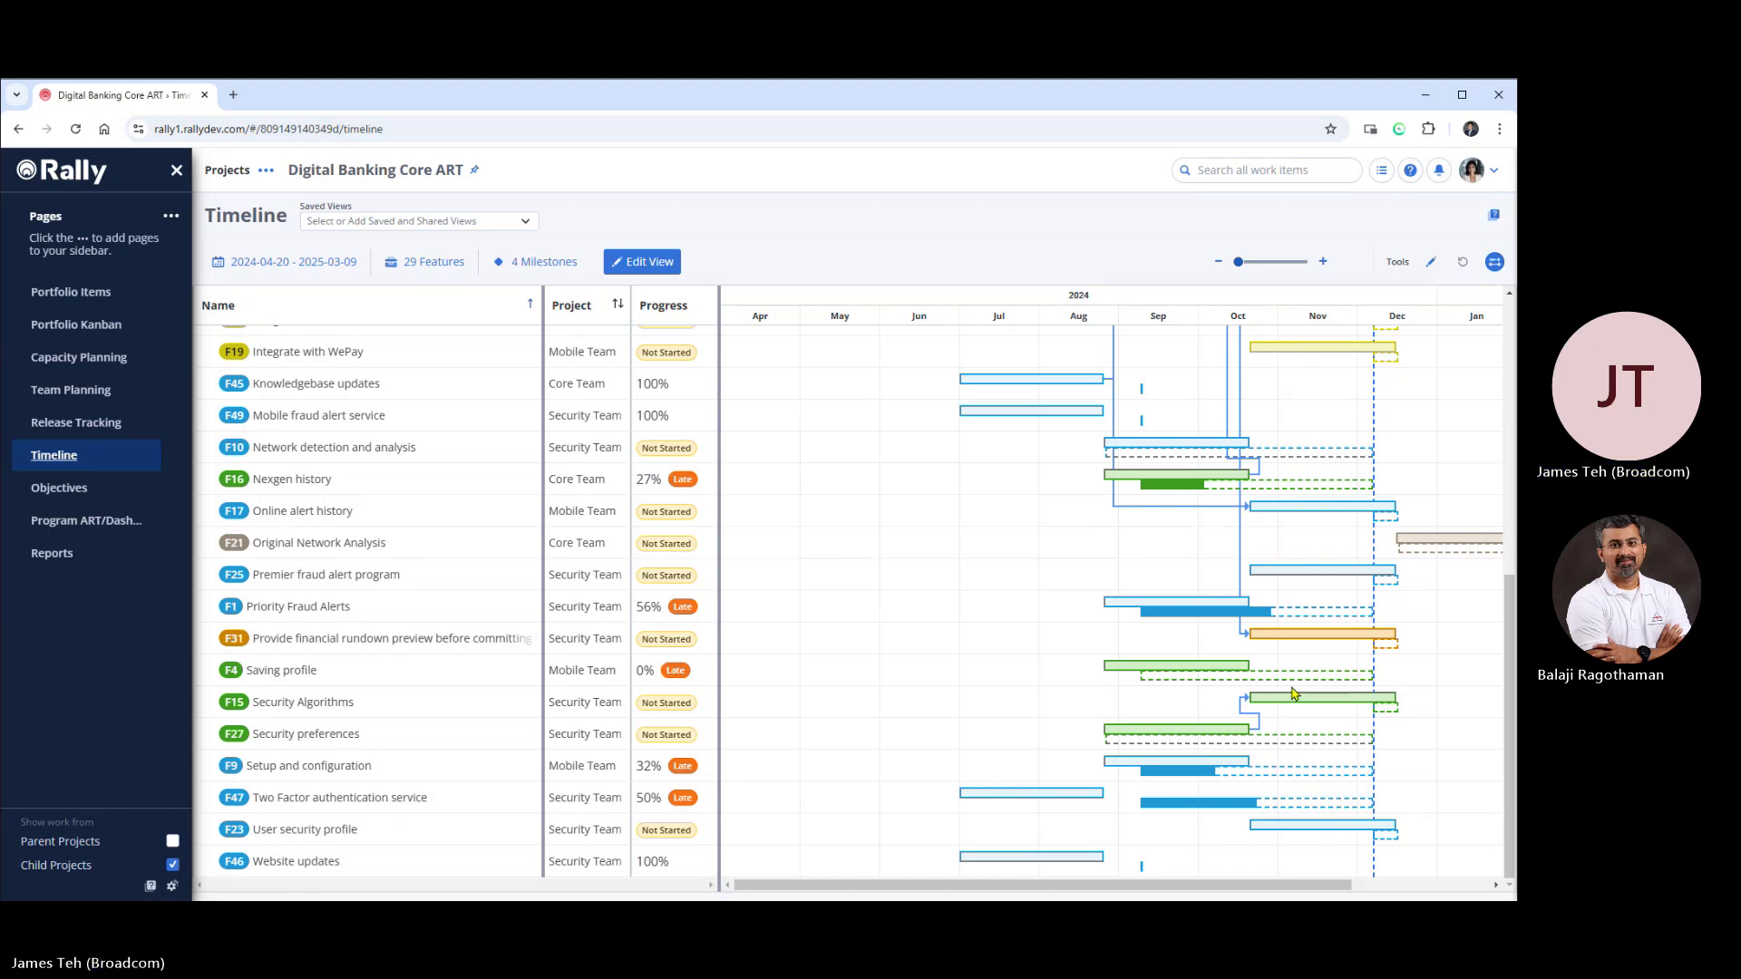
{"action": "scroll", "coordinate": [1252, 692], "scroll_direction": "up", "scroll_amount": 3}
{"action": "scroll", "coordinate": [1252, 692], "scroll_direction": "up", "scroll_amount": 3}
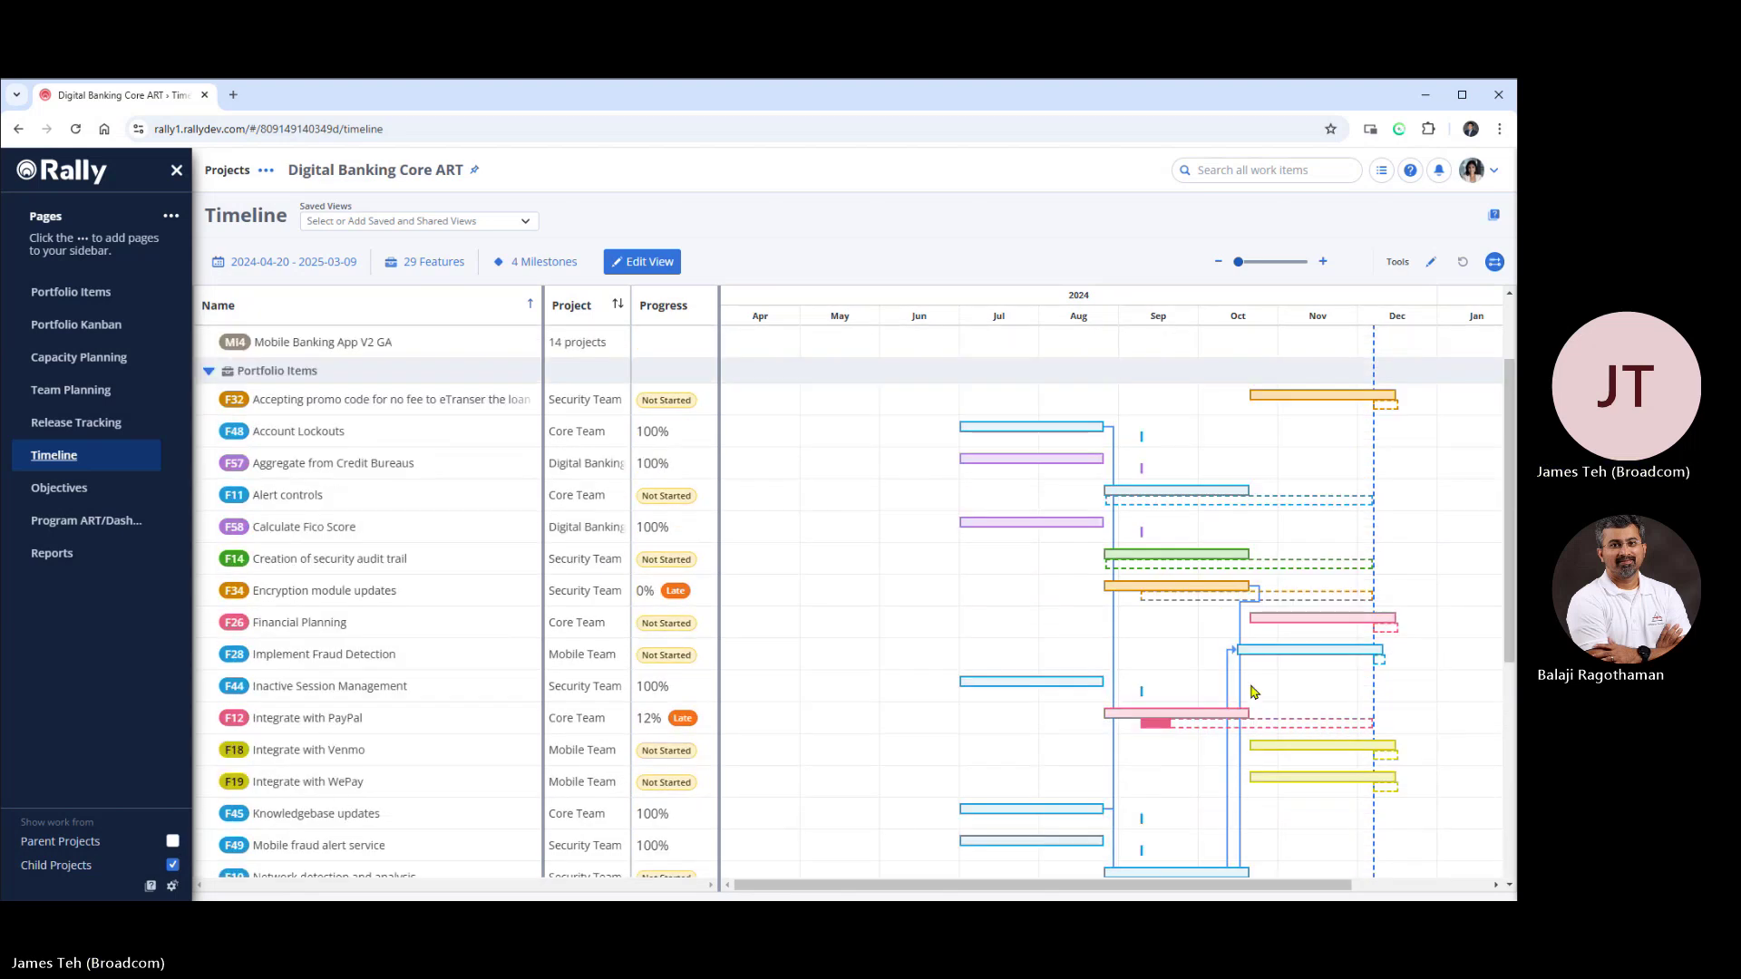
{"action": "scroll", "coordinate": [1254, 691], "scroll_direction": "up", "scroll_amount": 1}
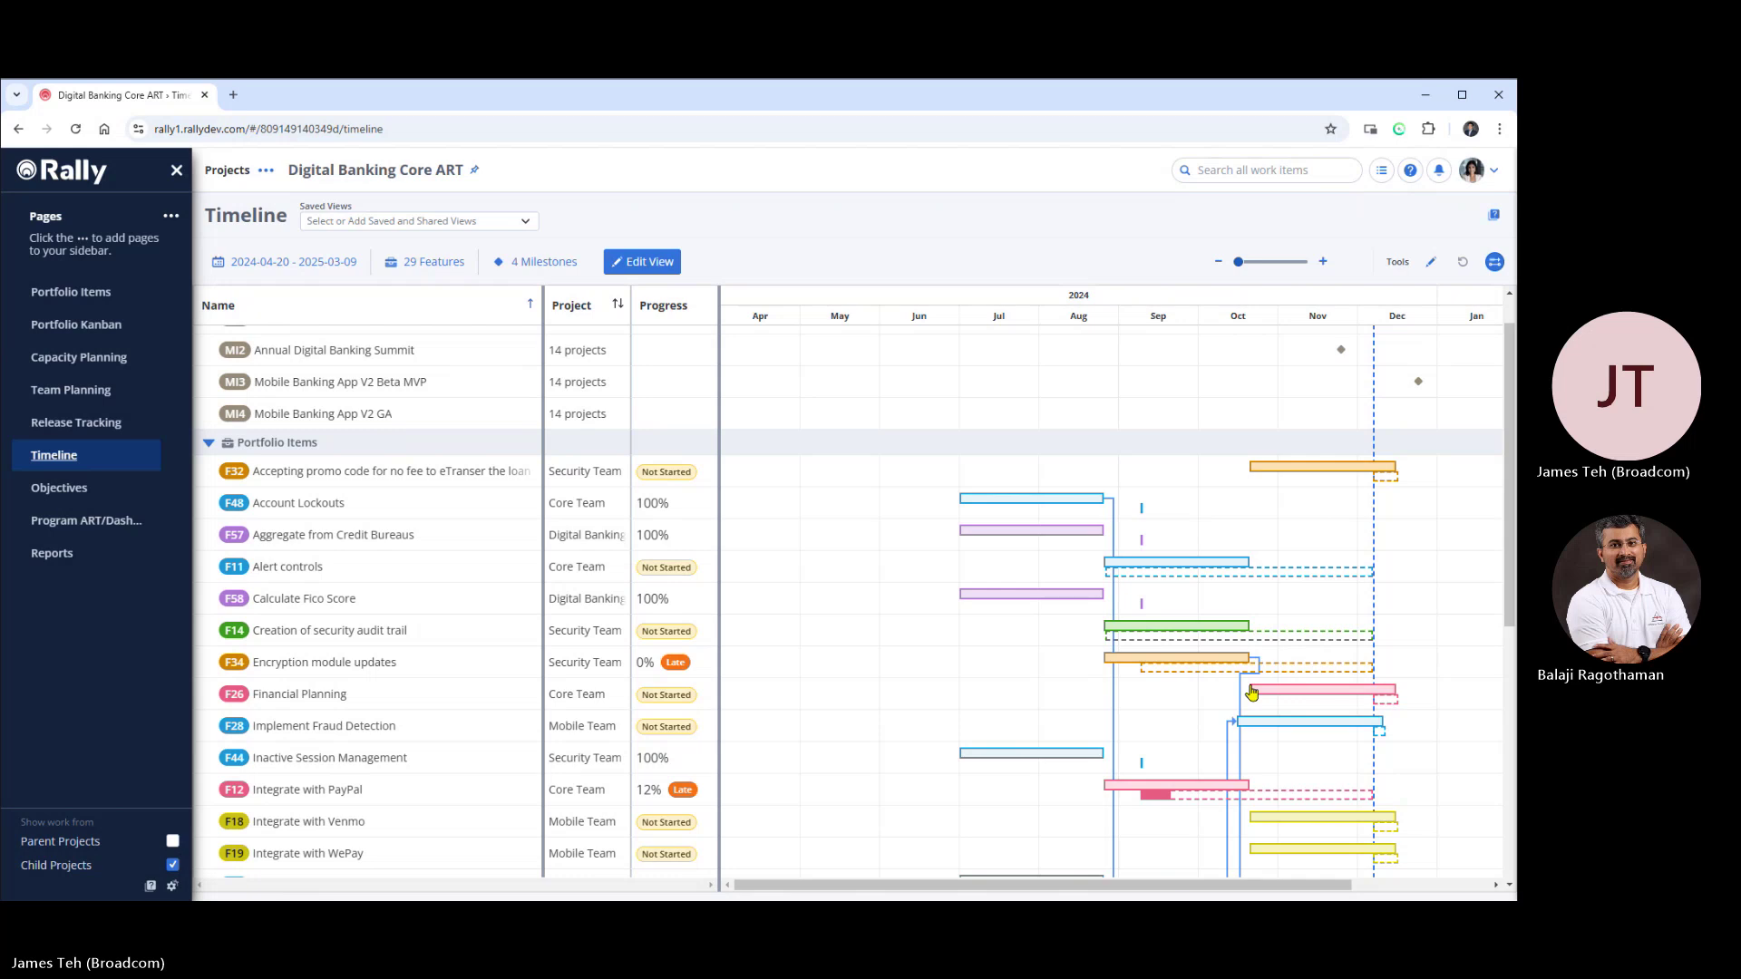
{"action": "scroll", "coordinate": [1194, 644], "scroll_direction": "up", "scroll_amount": 1}
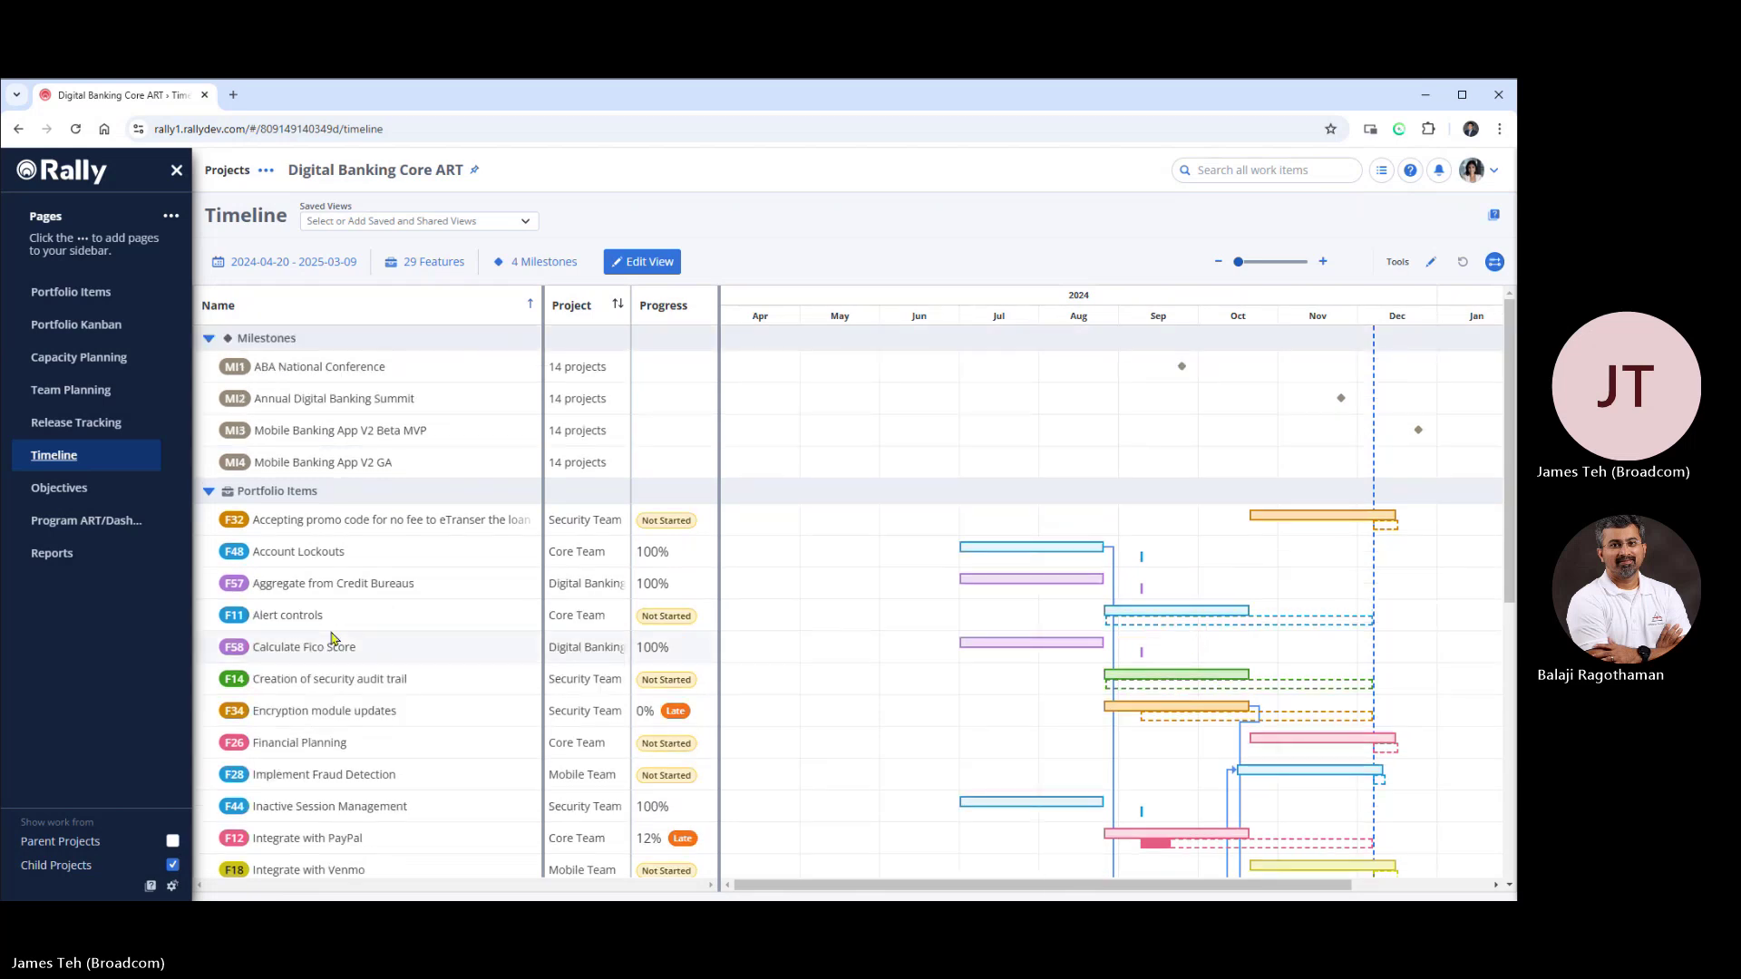
Open the Program ART/Dashboard page and switch the project to Business Bank Engagement Value Stream.
{"action": "left_click", "coordinate": [85, 533]}
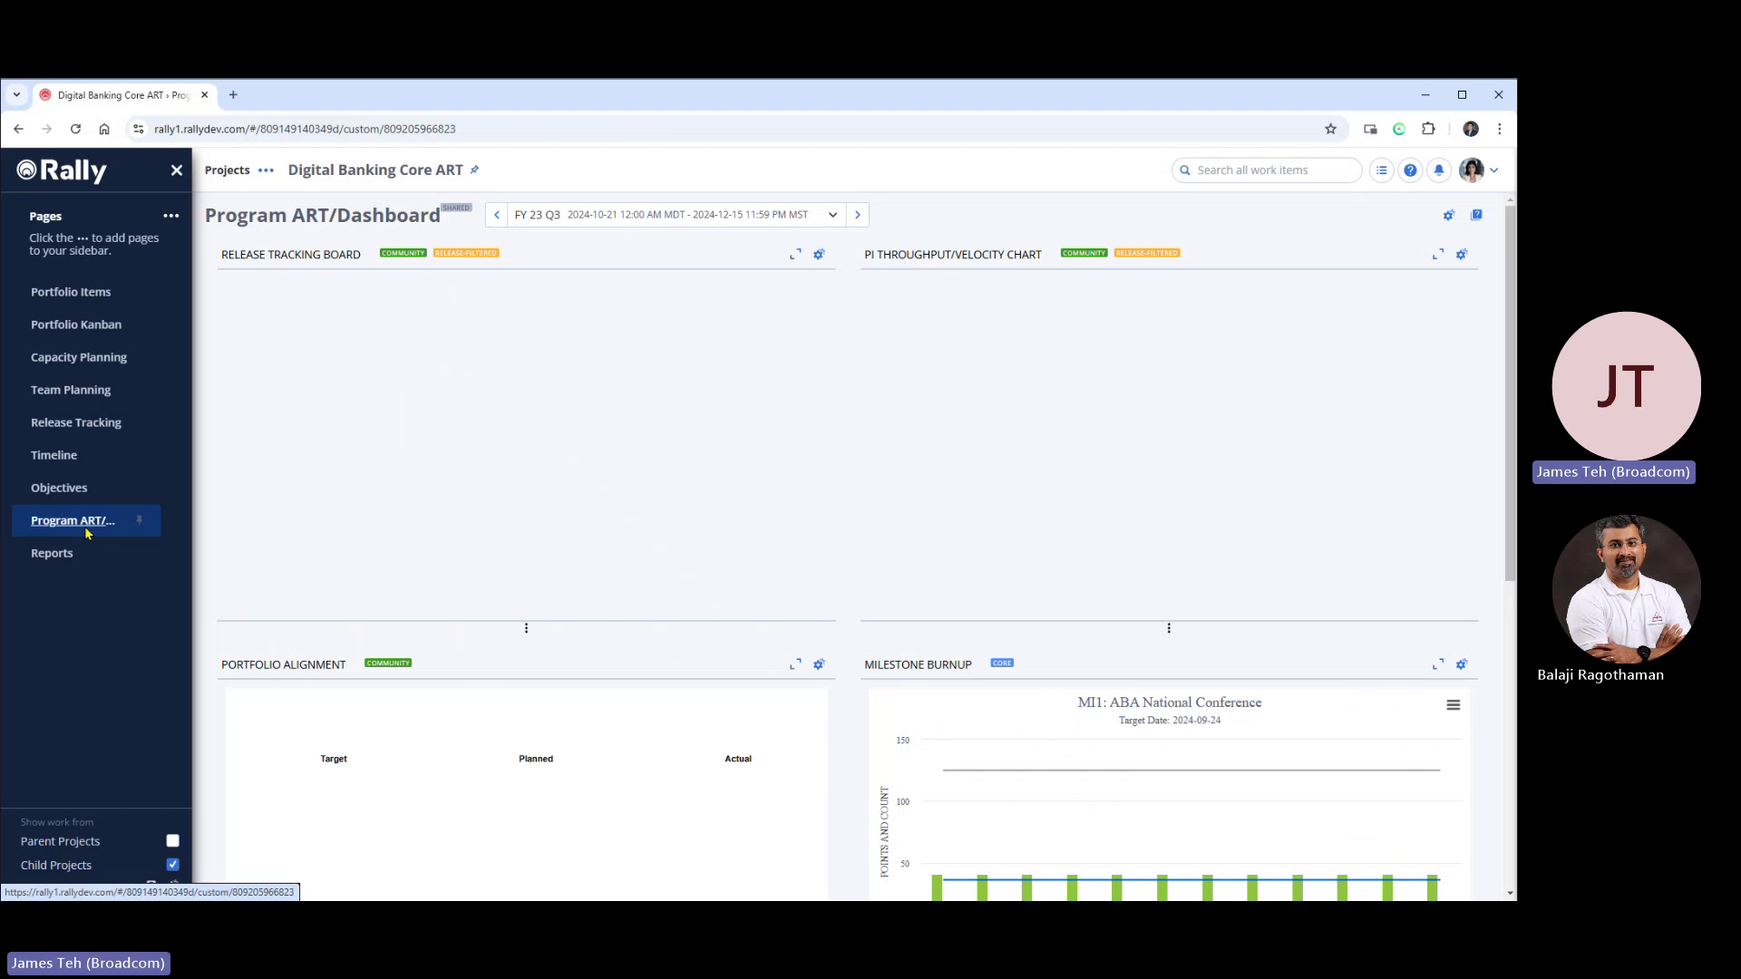
{"action": "left_click", "coordinate": [267, 172]}
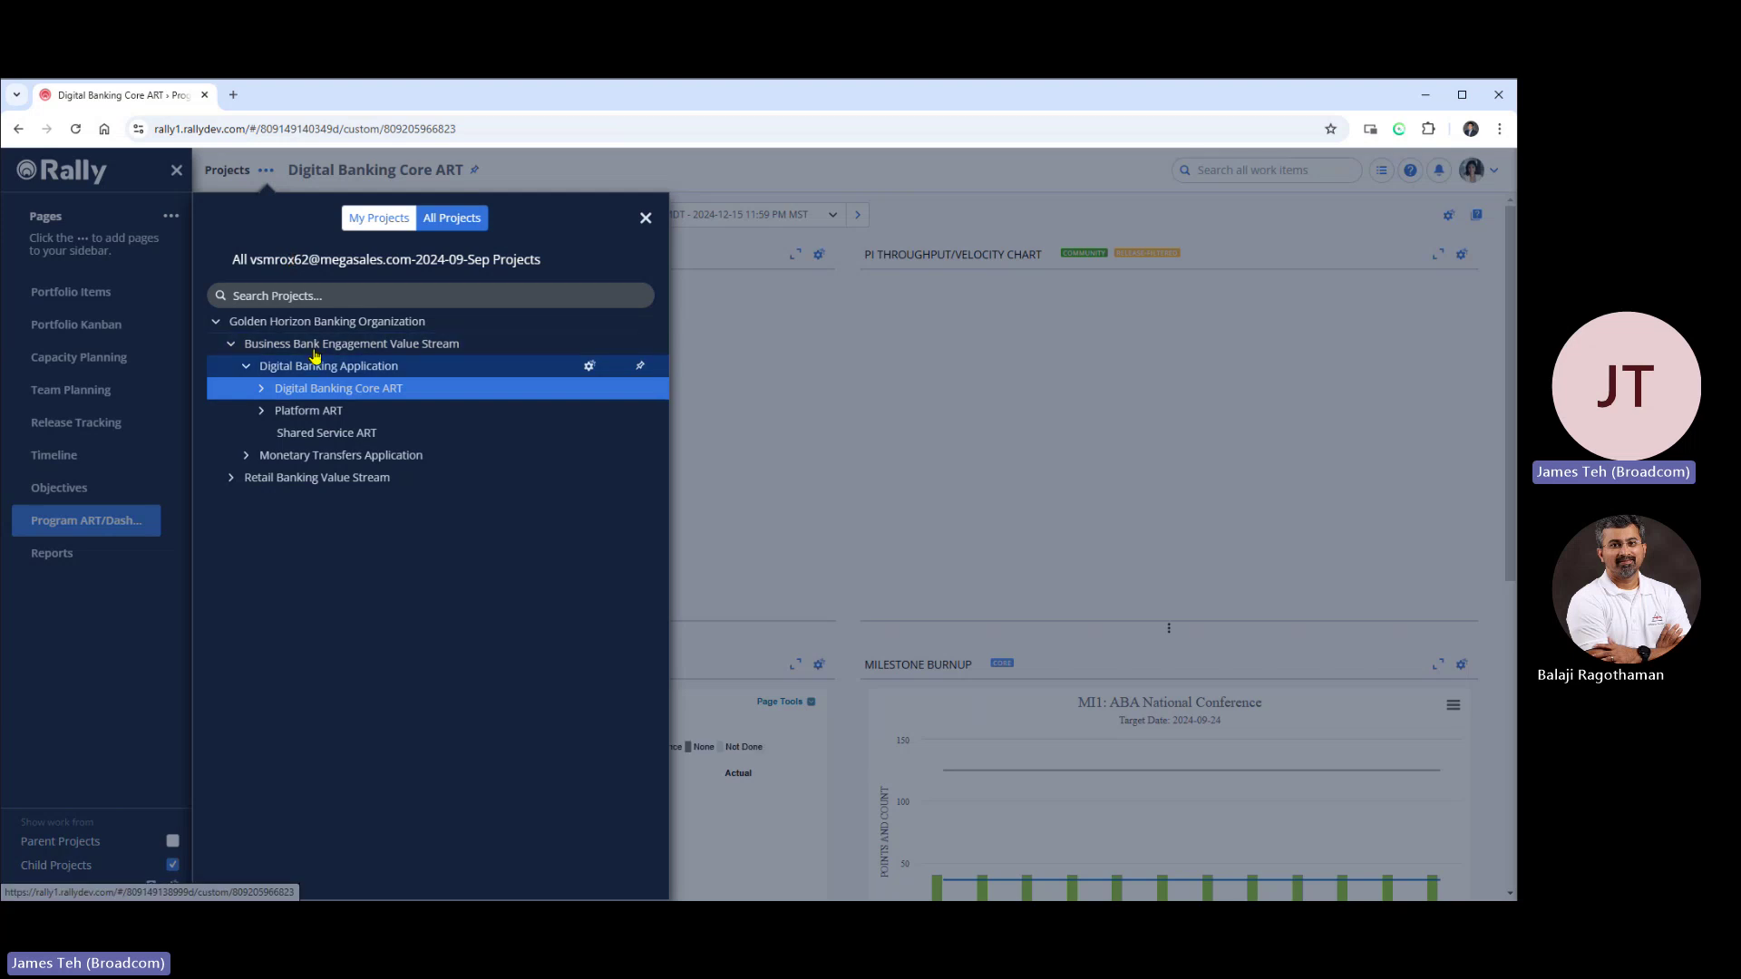
{"action": "left_click", "coordinate": [320, 350]}
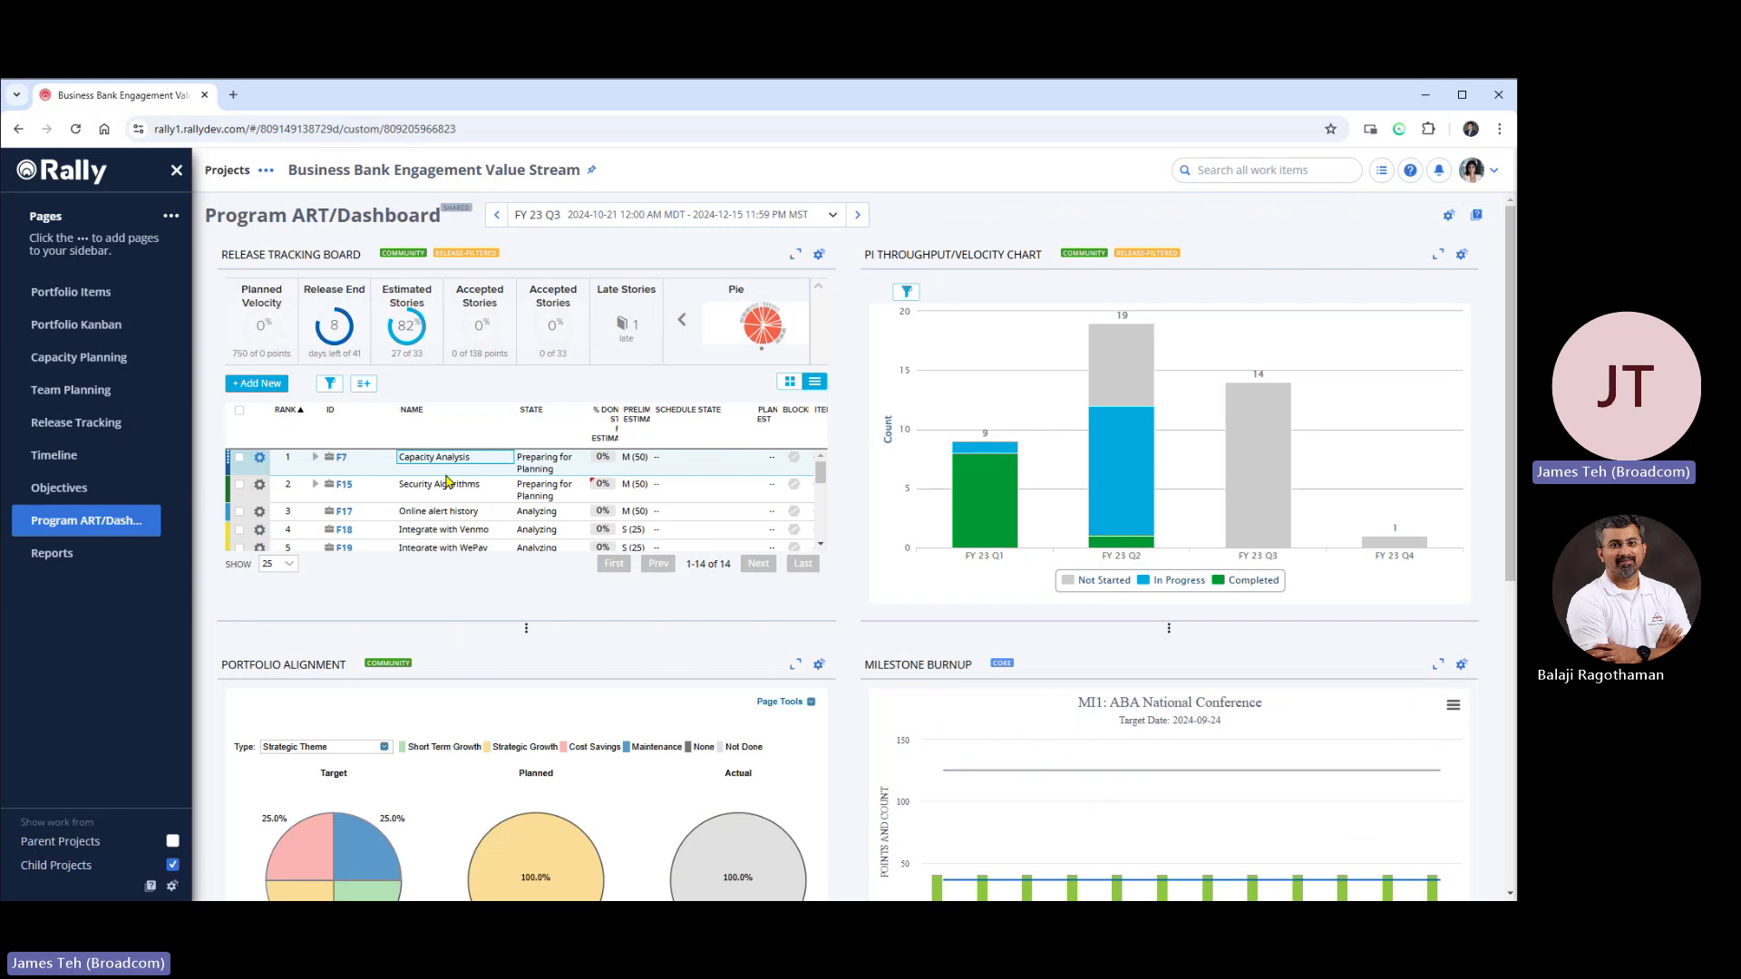
Inspect the FY 23 Q2 in-progress and FY 23 Q1 completed counts in the PI Throughput/Velocity chart, and the Portfolio Alignment target chart.
{"action": "mouse_move", "coordinate": [1151, 472]}
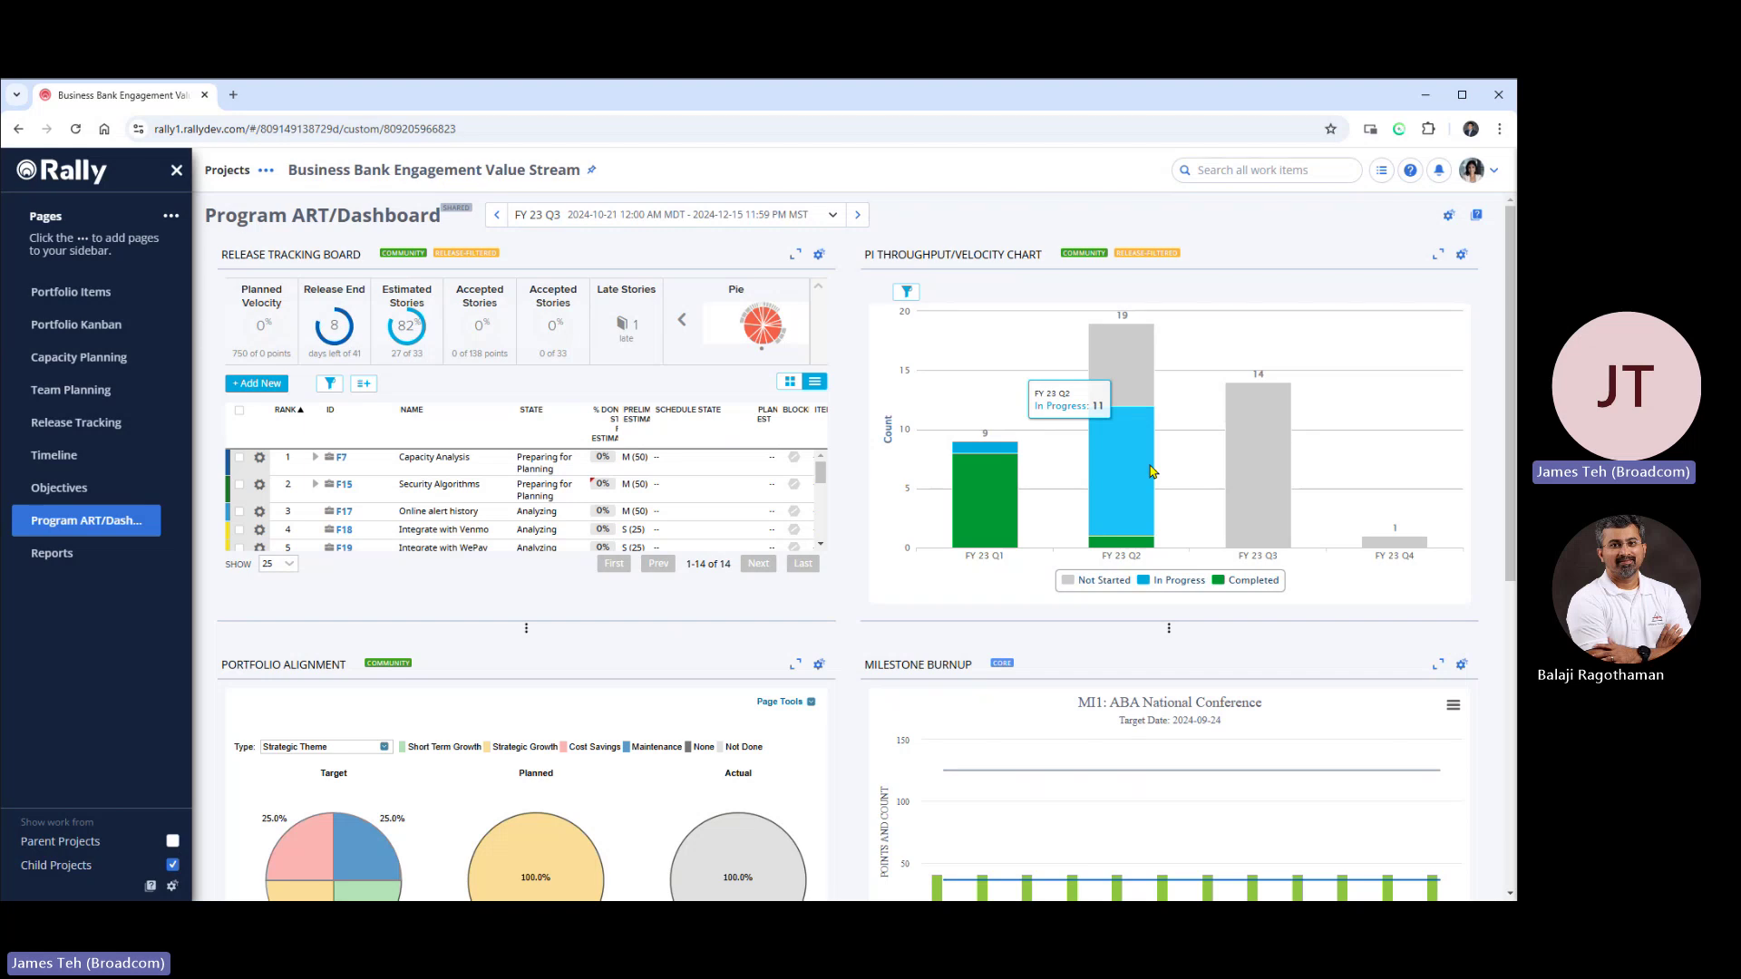
{"action": "mouse_move", "coordinate": [989, 485]}
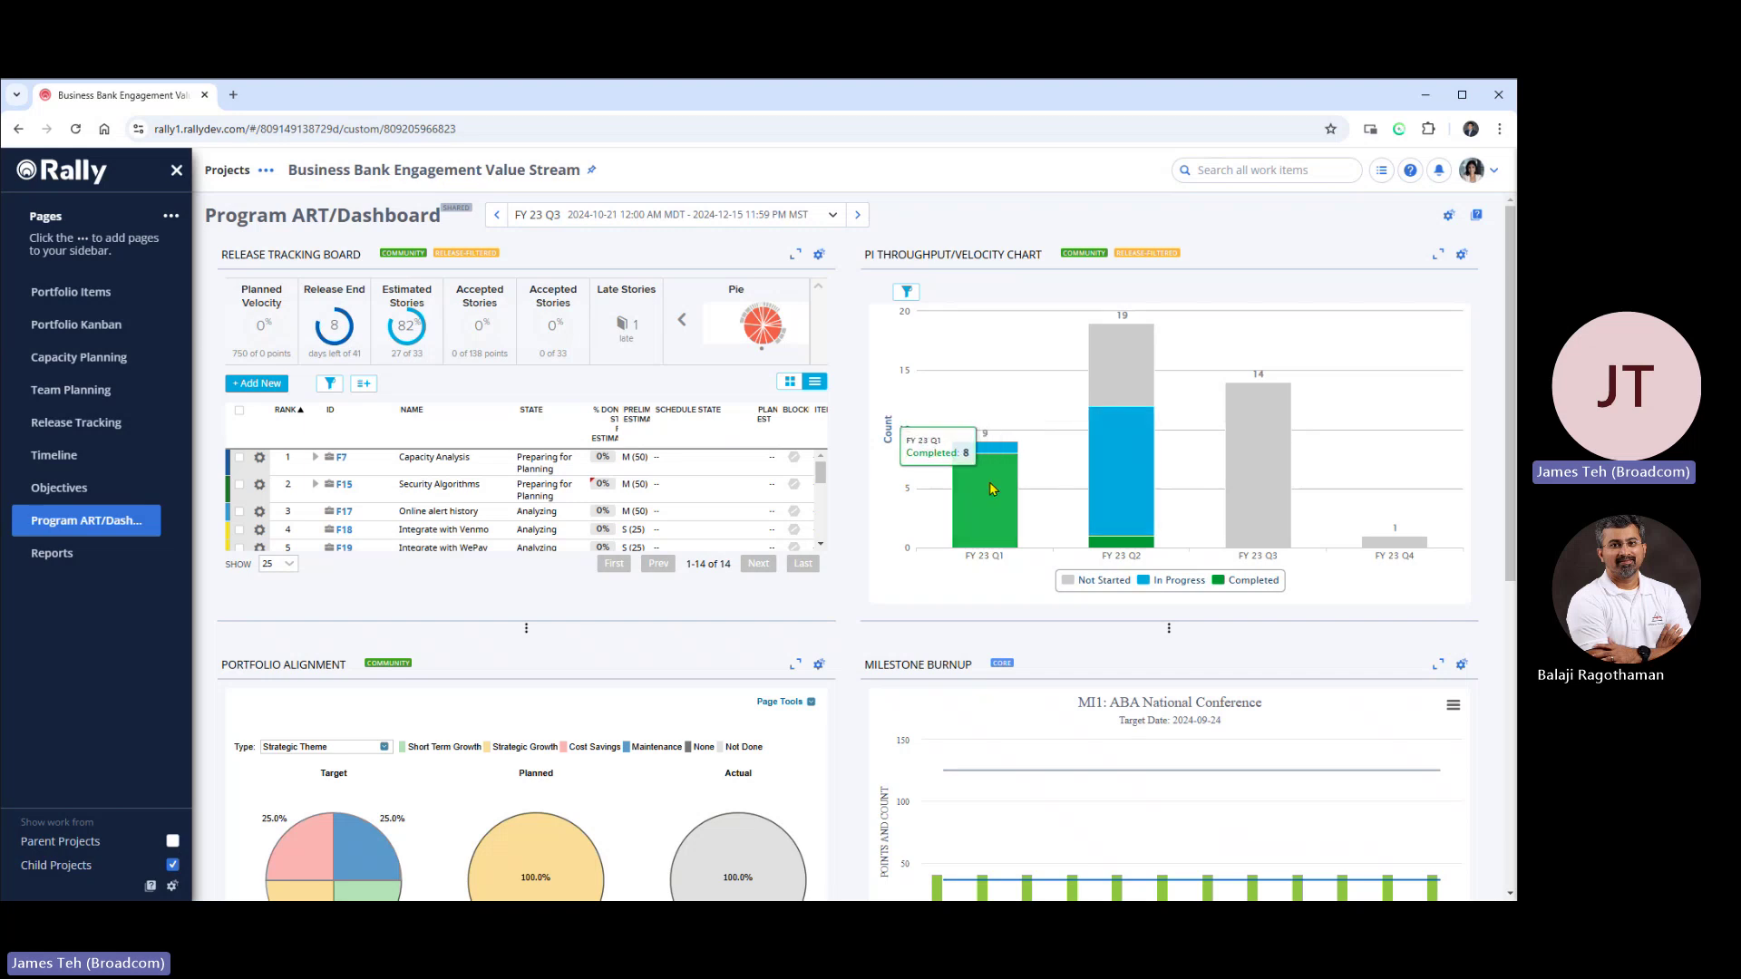
{"action": "scroll", "coordinate": [1146, 577], "scroll_direction": "down", "scroll_amount": 6}
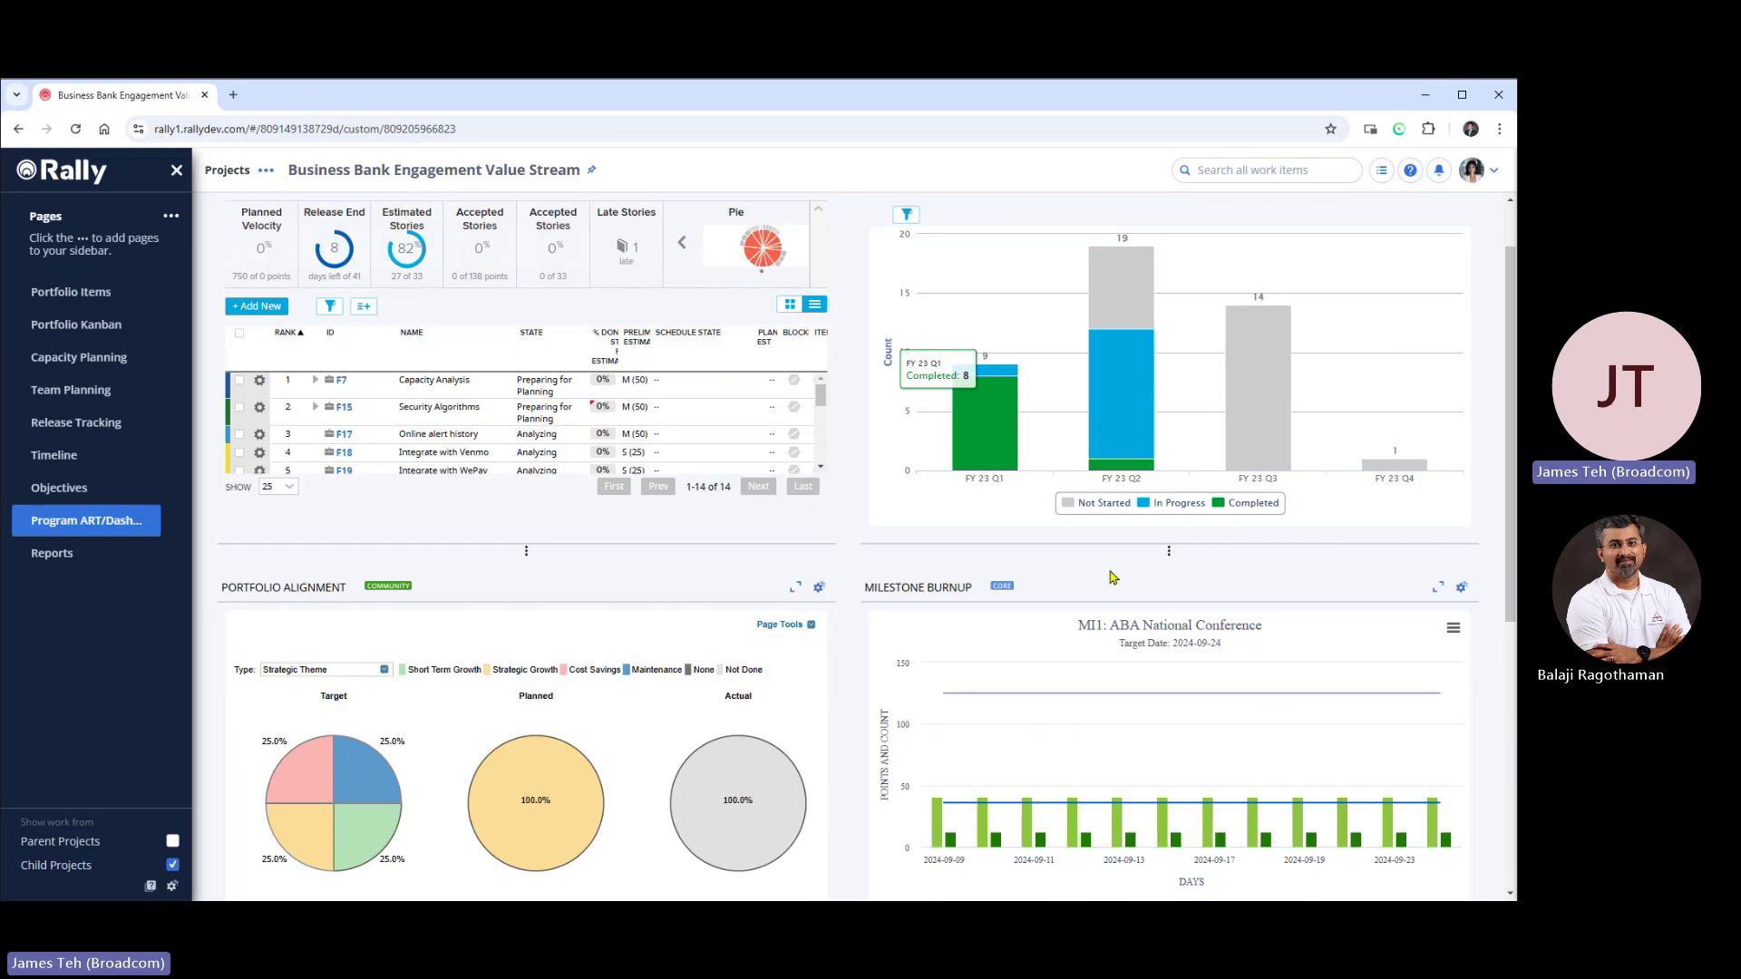
{"action": "scroll", "coordinate": [1146, 577], "scroll_direction": "up", "scroll_amount": 3}
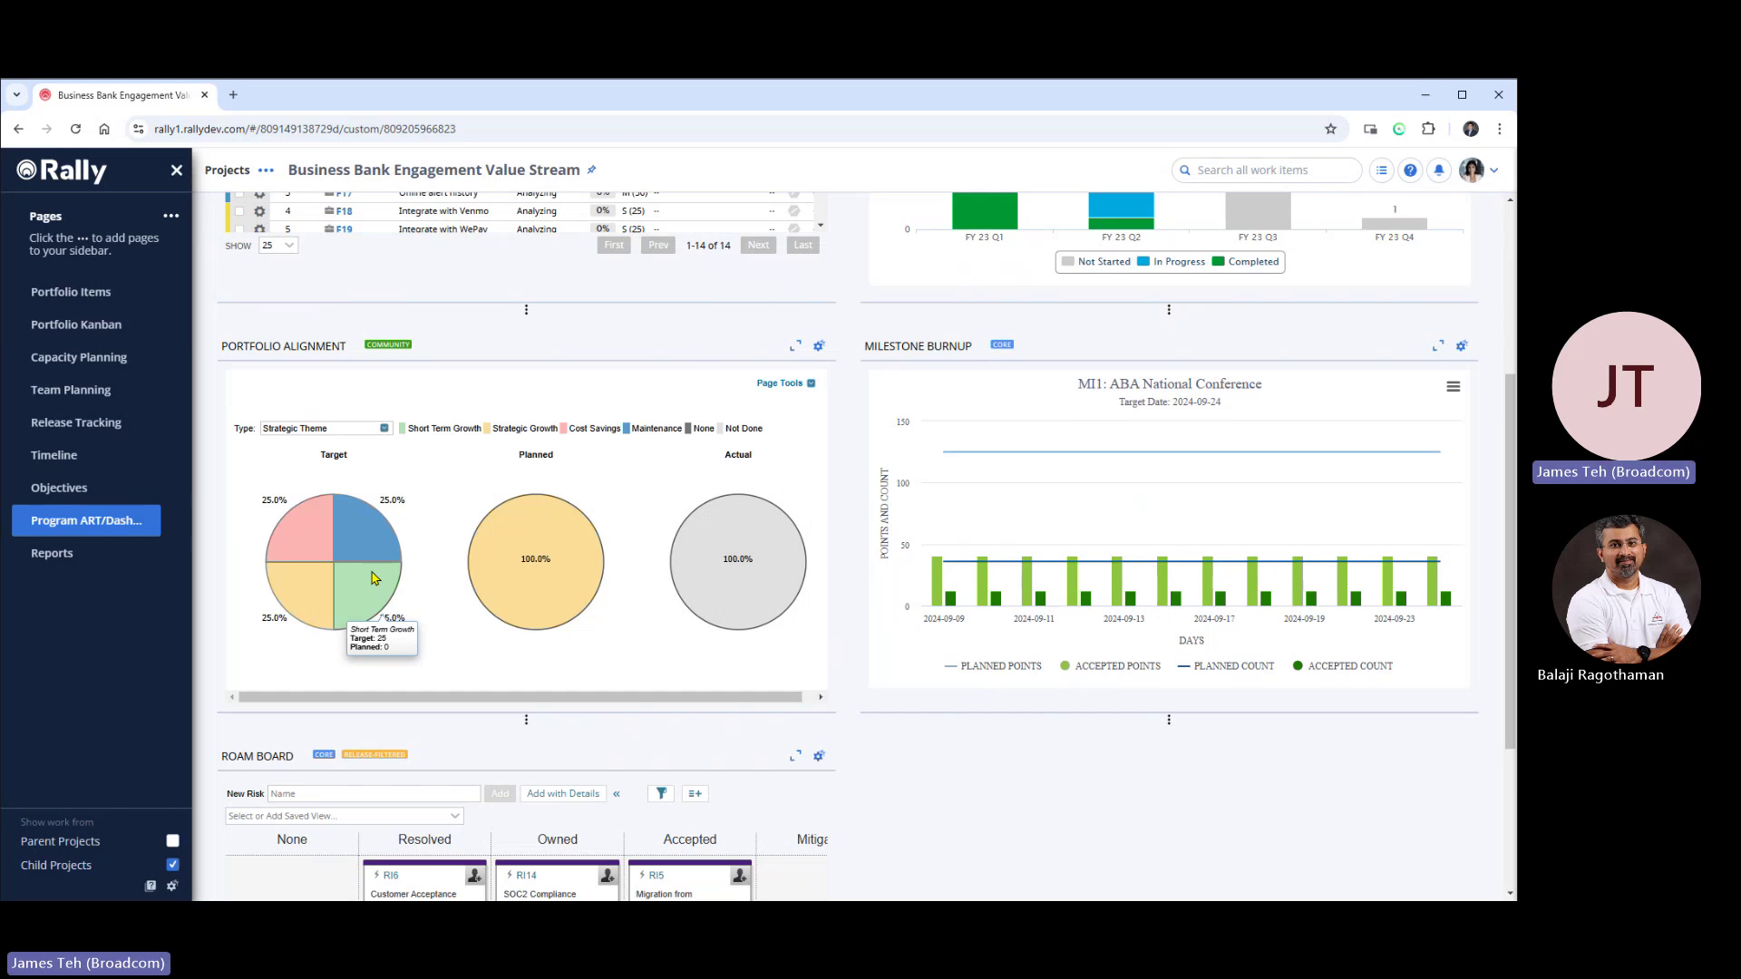
Examine the risks on the dashboard's ROAM Board and return to the overview of release charts.
{"action": "scroll", "coordinate": [1276, 748], "scroll_direction": "down", "scroll_amount": 2}
{"action": "scroll", "coordinate": [1276, 743], "scroll_direction": "down", "scroll_amount": 2}
{"action": "mouse_move", "coordinate": [368, 653]}
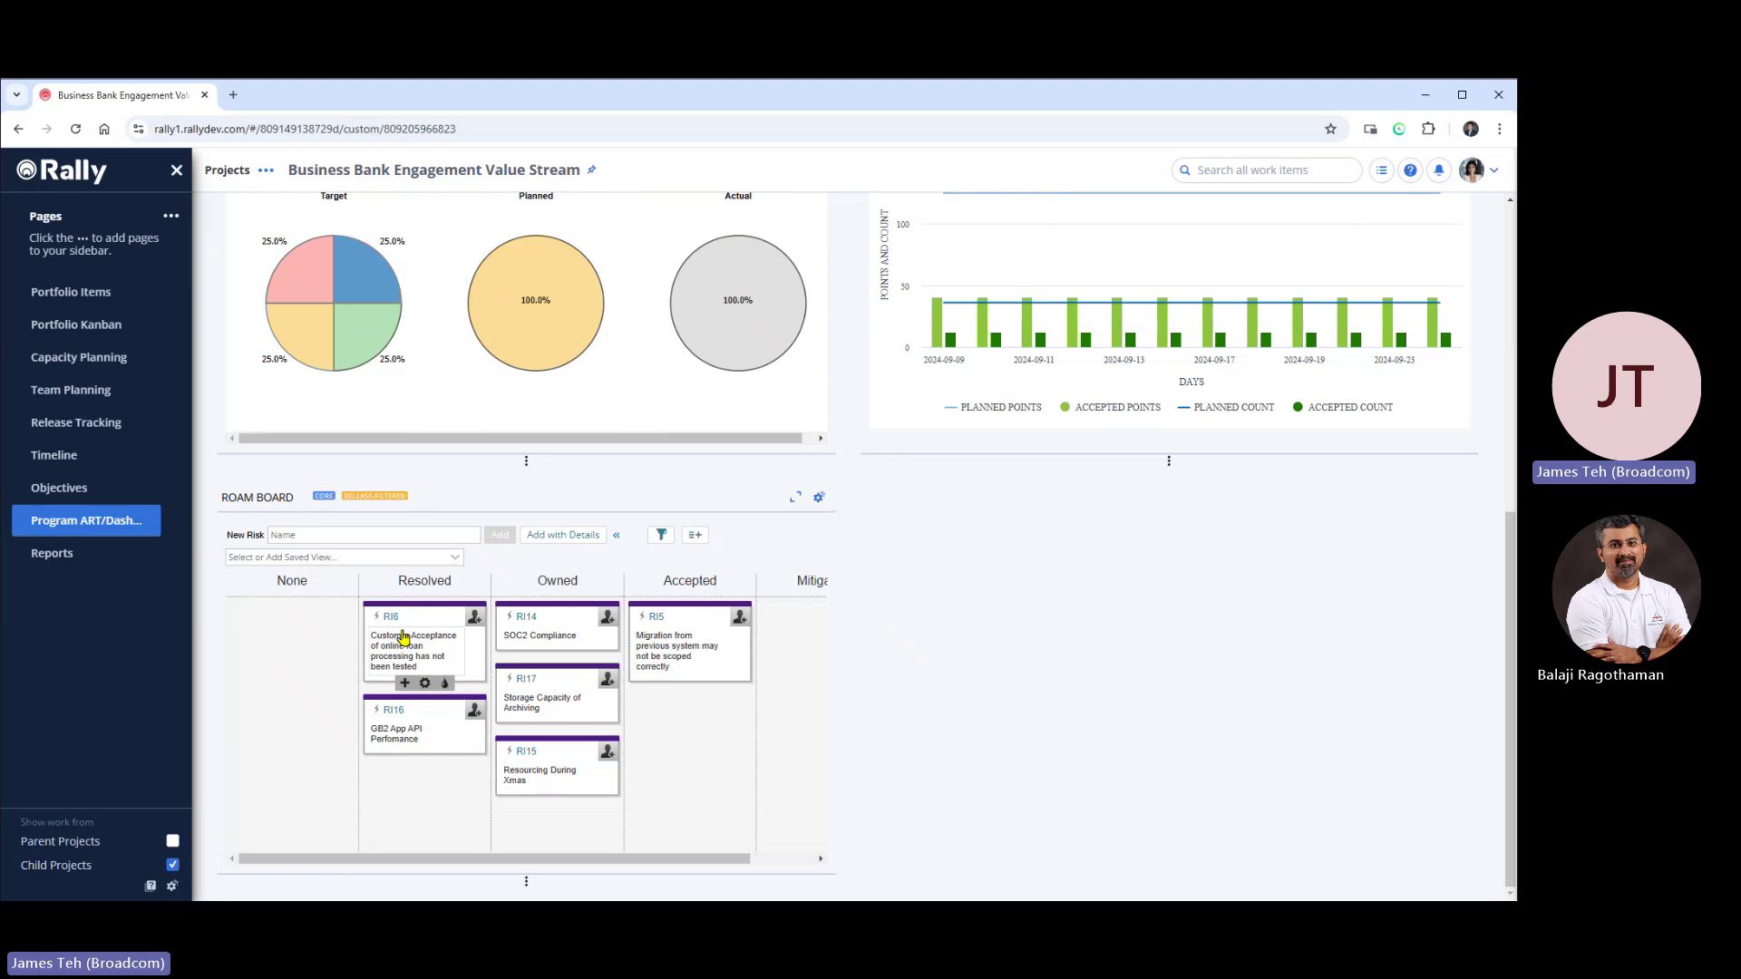
{"action": "scroll", "coordinate": [1043, 601], "scroll_direction": "up", "scroll_amount": 3}
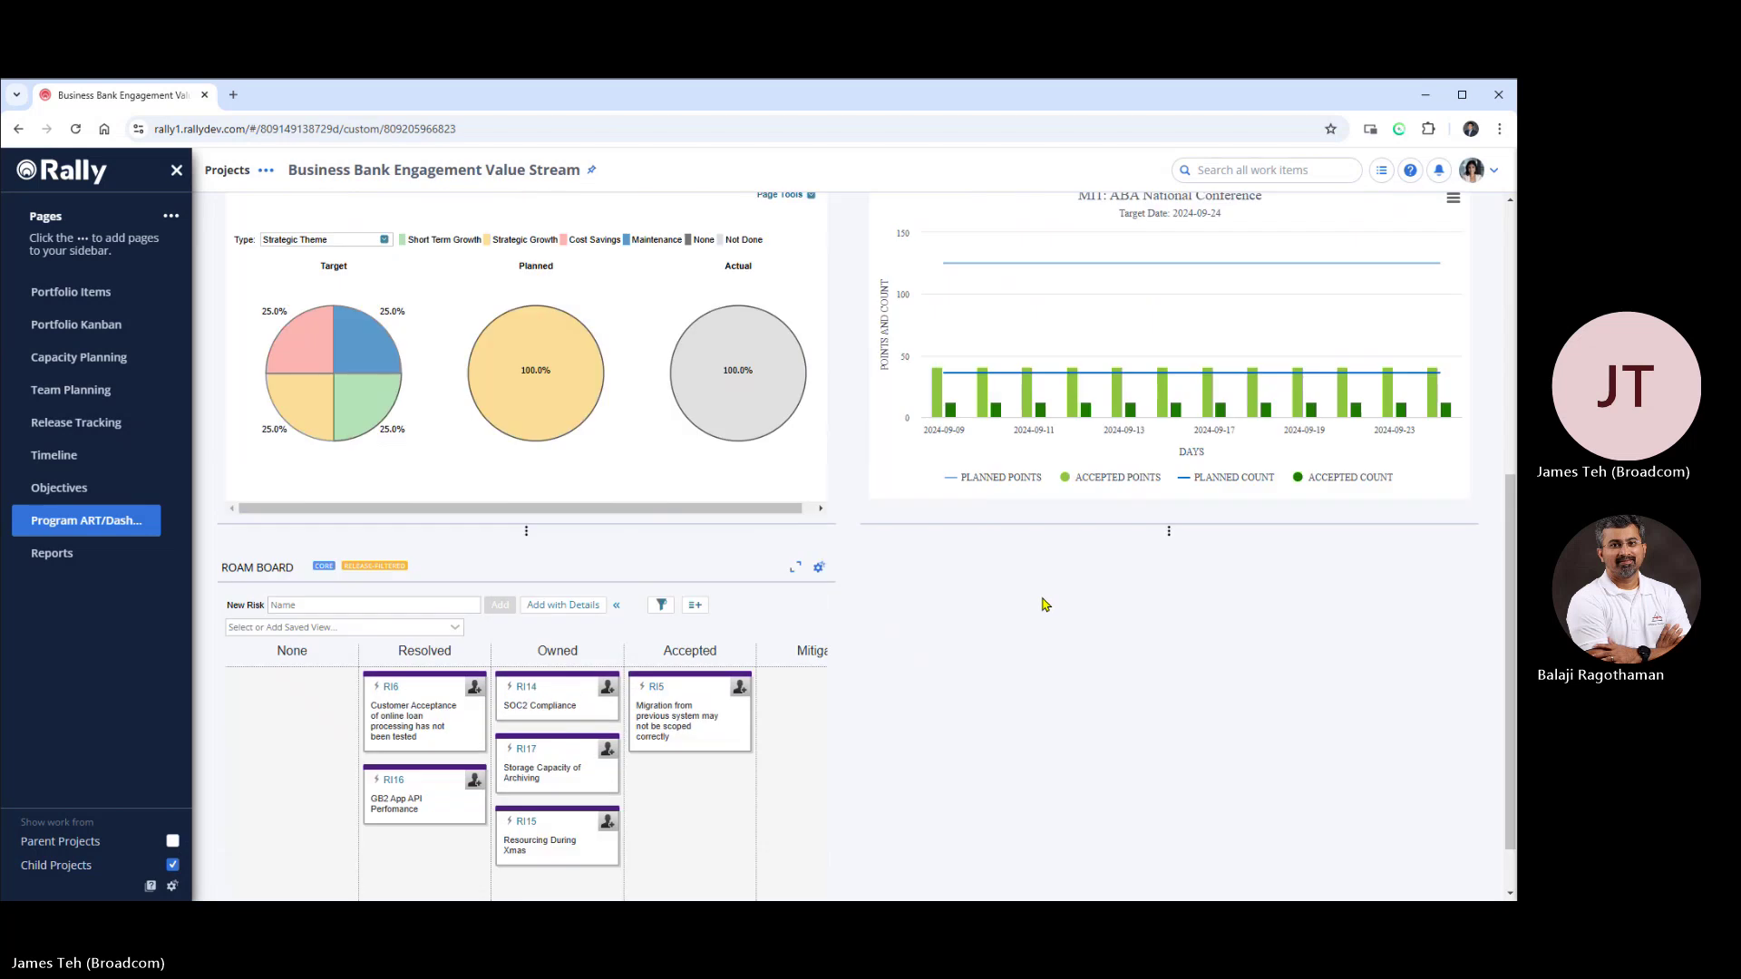
{"action": "scroll", "coordinate": [1045, 604], "scroll_direction": "up", "scroll_amount": 4}
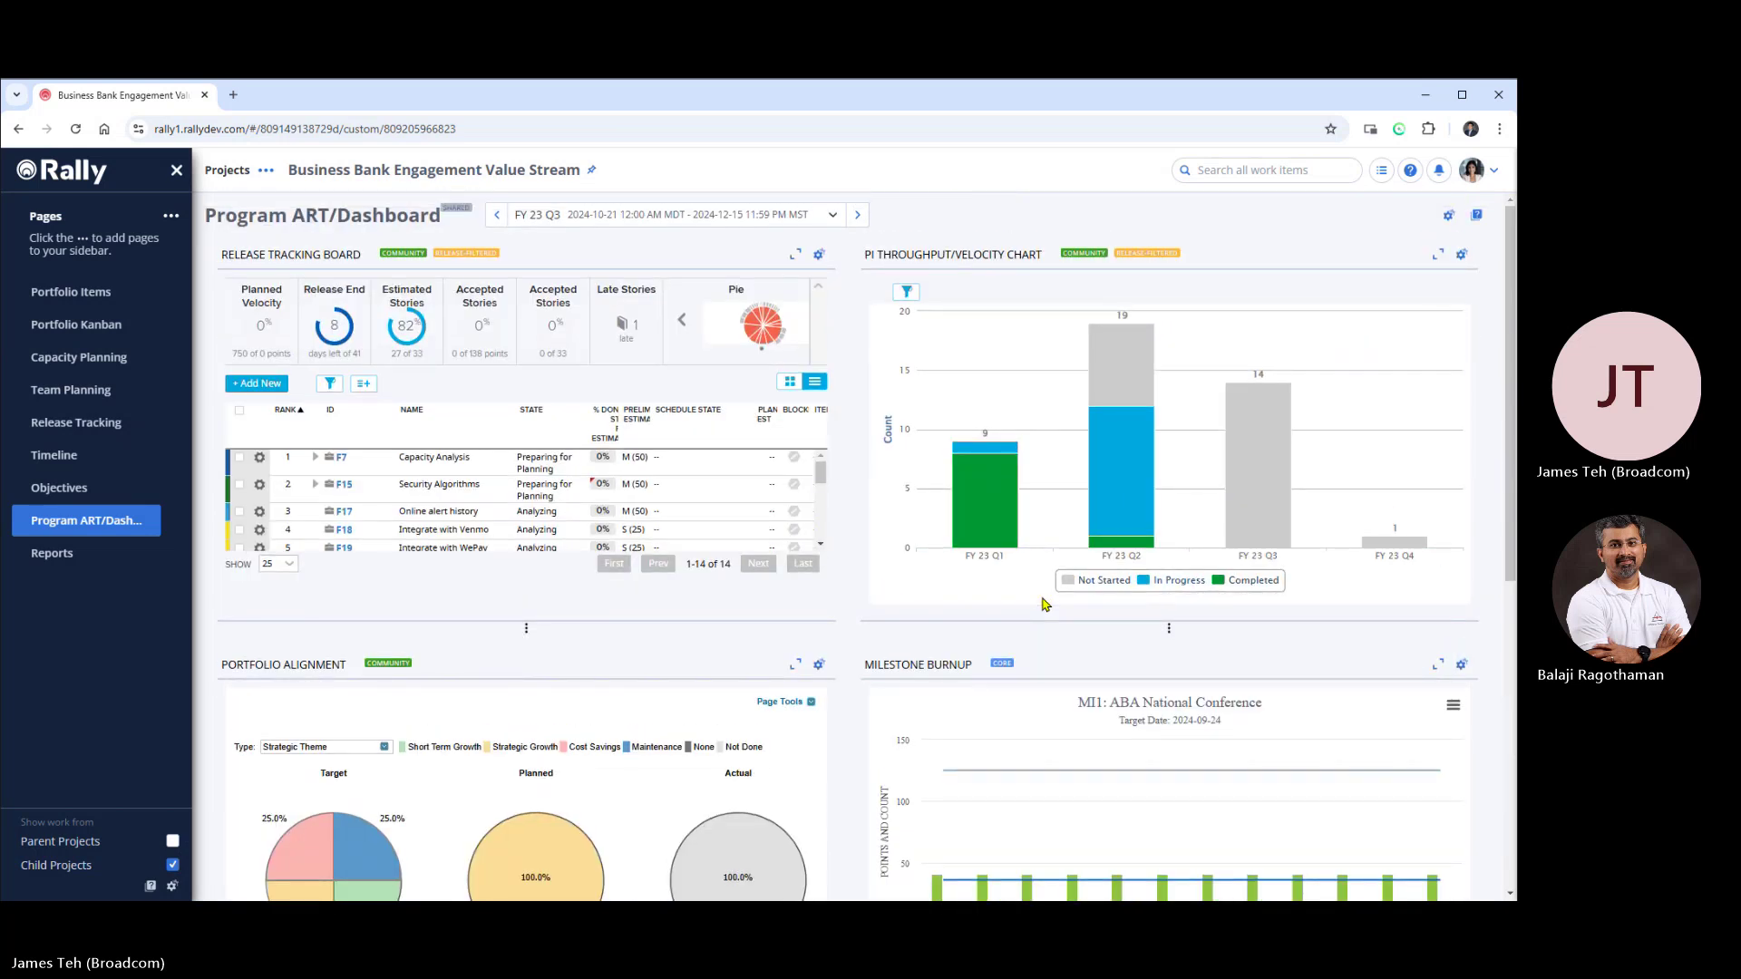
Open the Reports page and browse the available burndown, cumulative flow, throughput and defect analysis reports.
{"action": "left_click", "coordinate": [60, 571]}
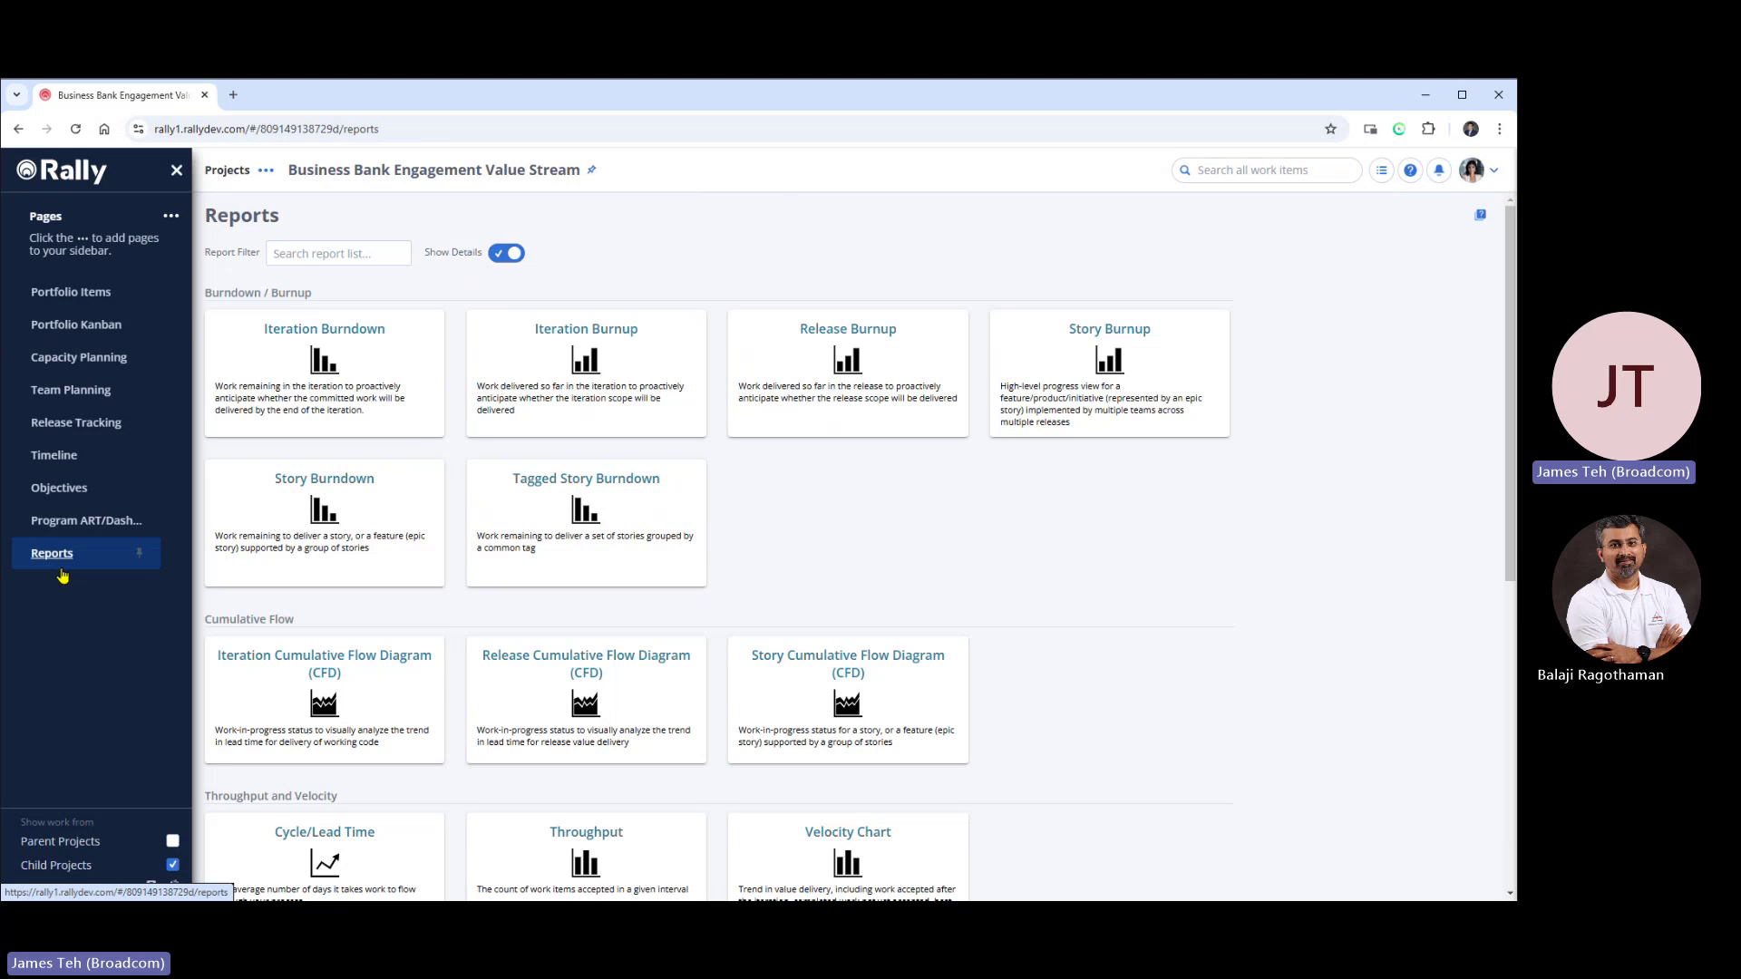
{"action": "scroll", "coordinate": [1197, 590], "scroll_direction": "down", "scroll_amount": 1}
{"action": "scroll", "coordinate": [1199, 593], "scroll_direction": "up", "scroll_amount": 1}
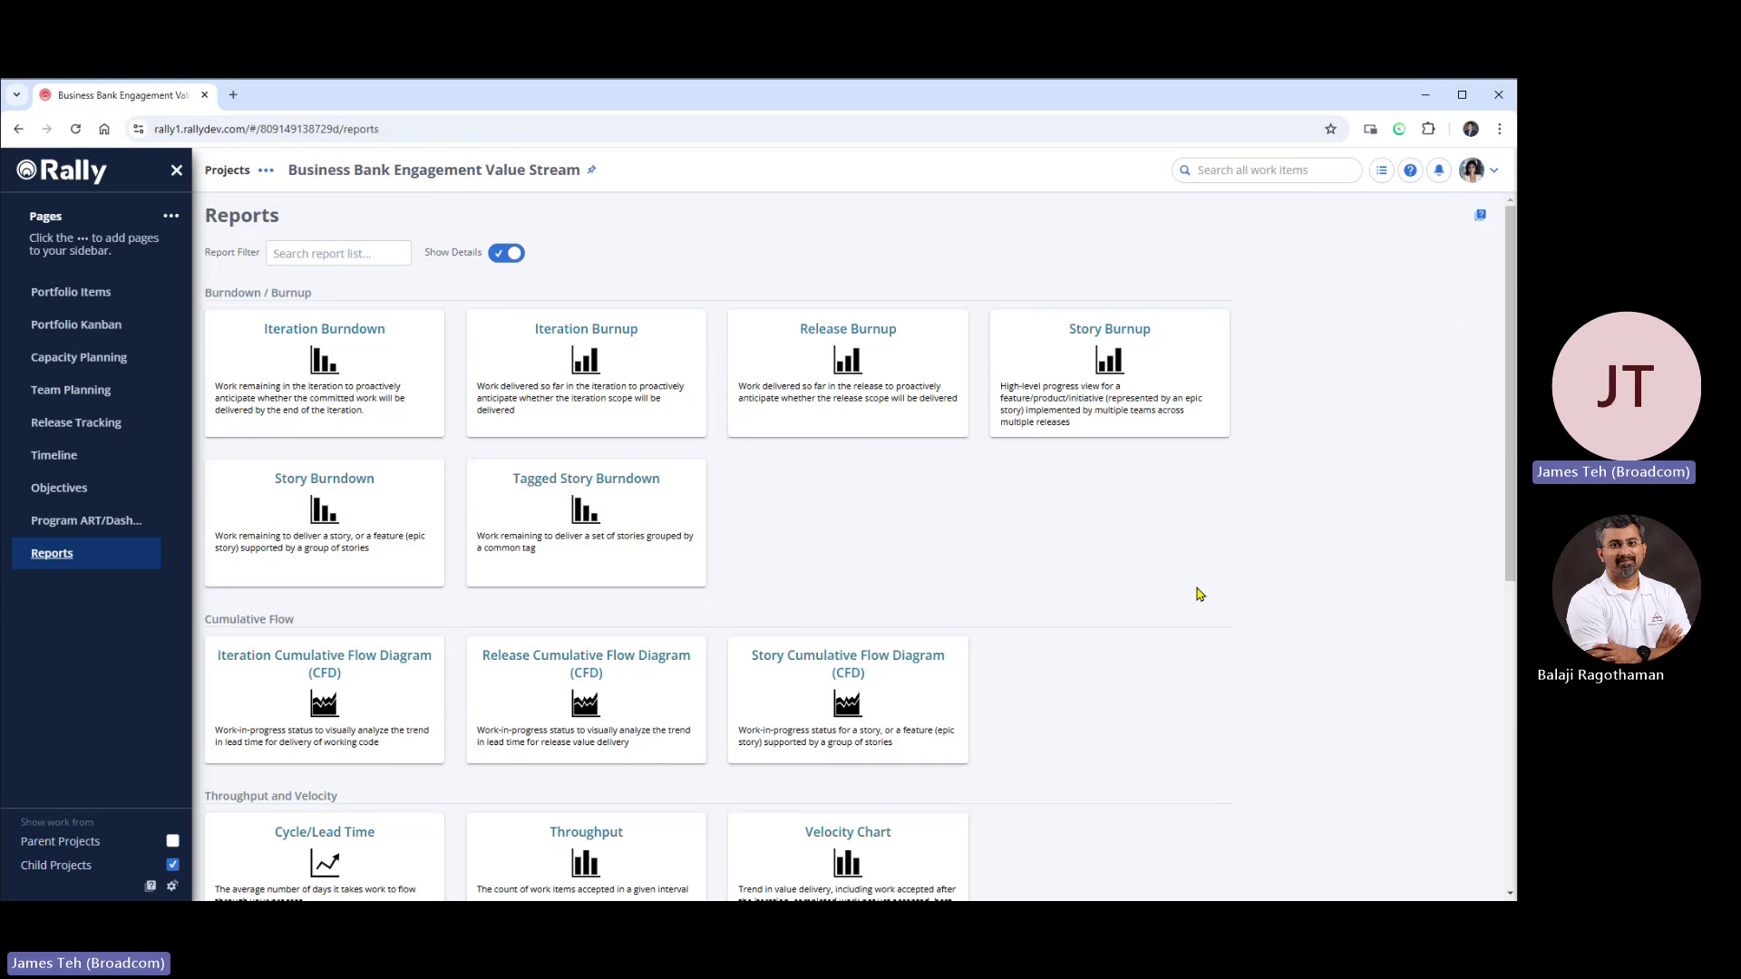
{"action": "scroll", "coordinate": [1199, 594], "scroll_direction": "down", "scroll_amount": 6}
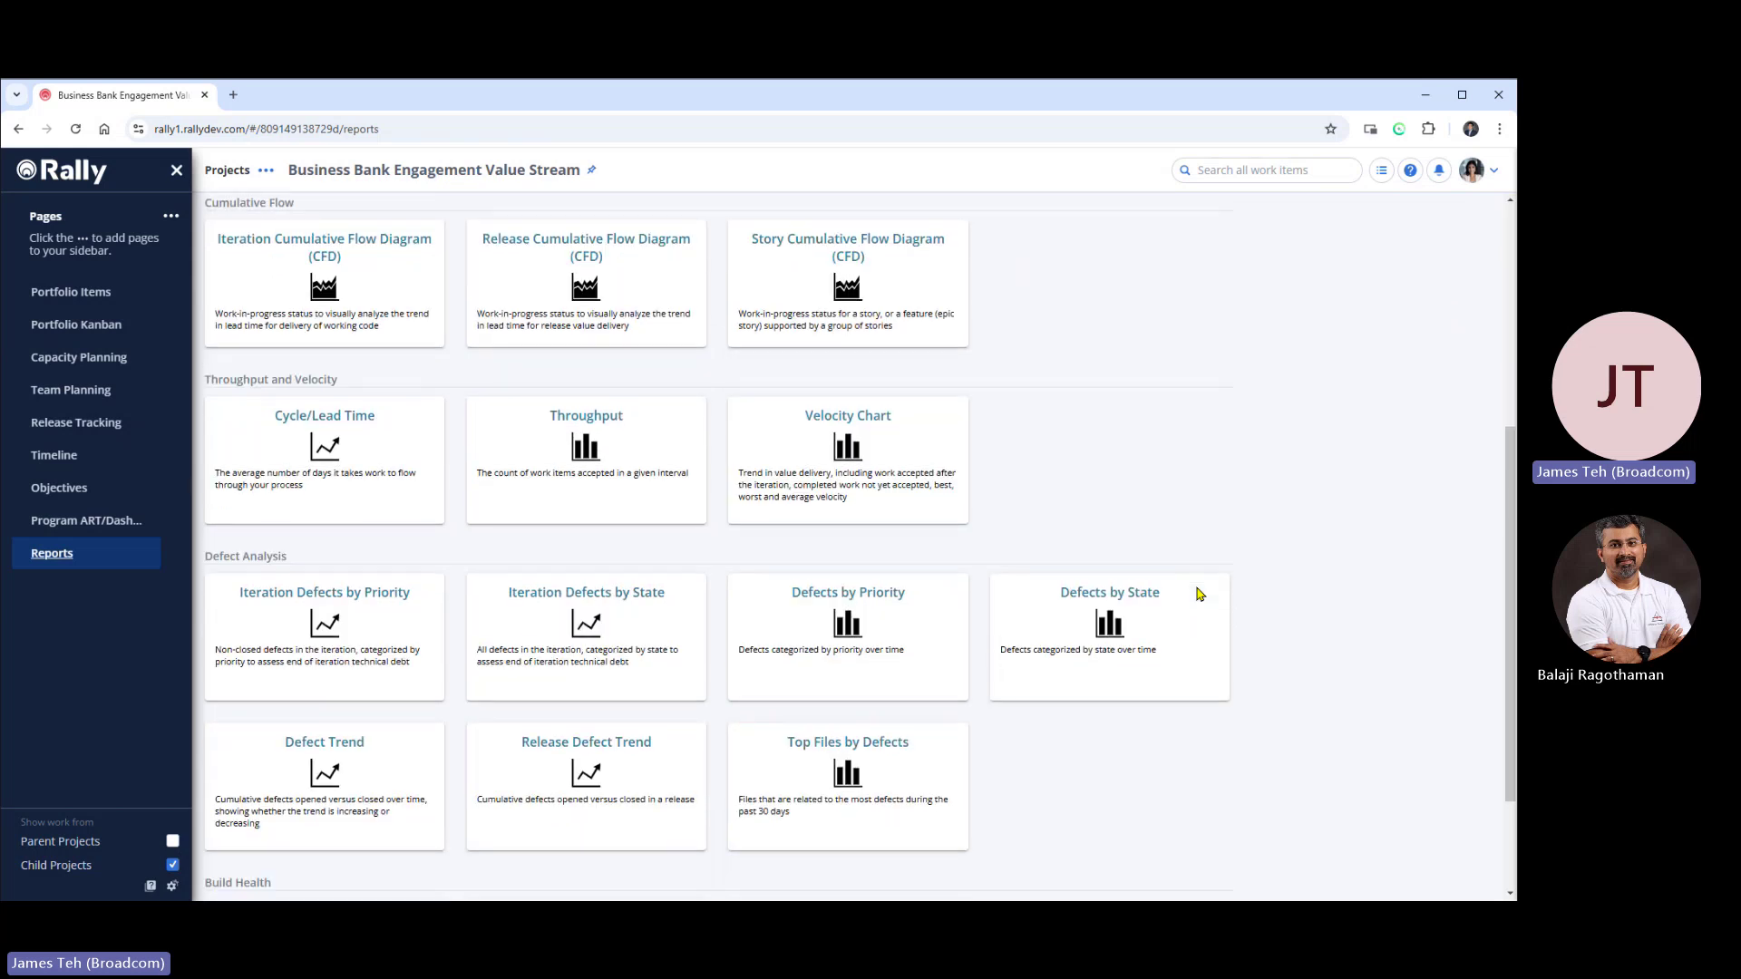
{"action": "scroll", "coordinate": [1215, 642], "scroll_direction": "up", "scroll_amount": 6}
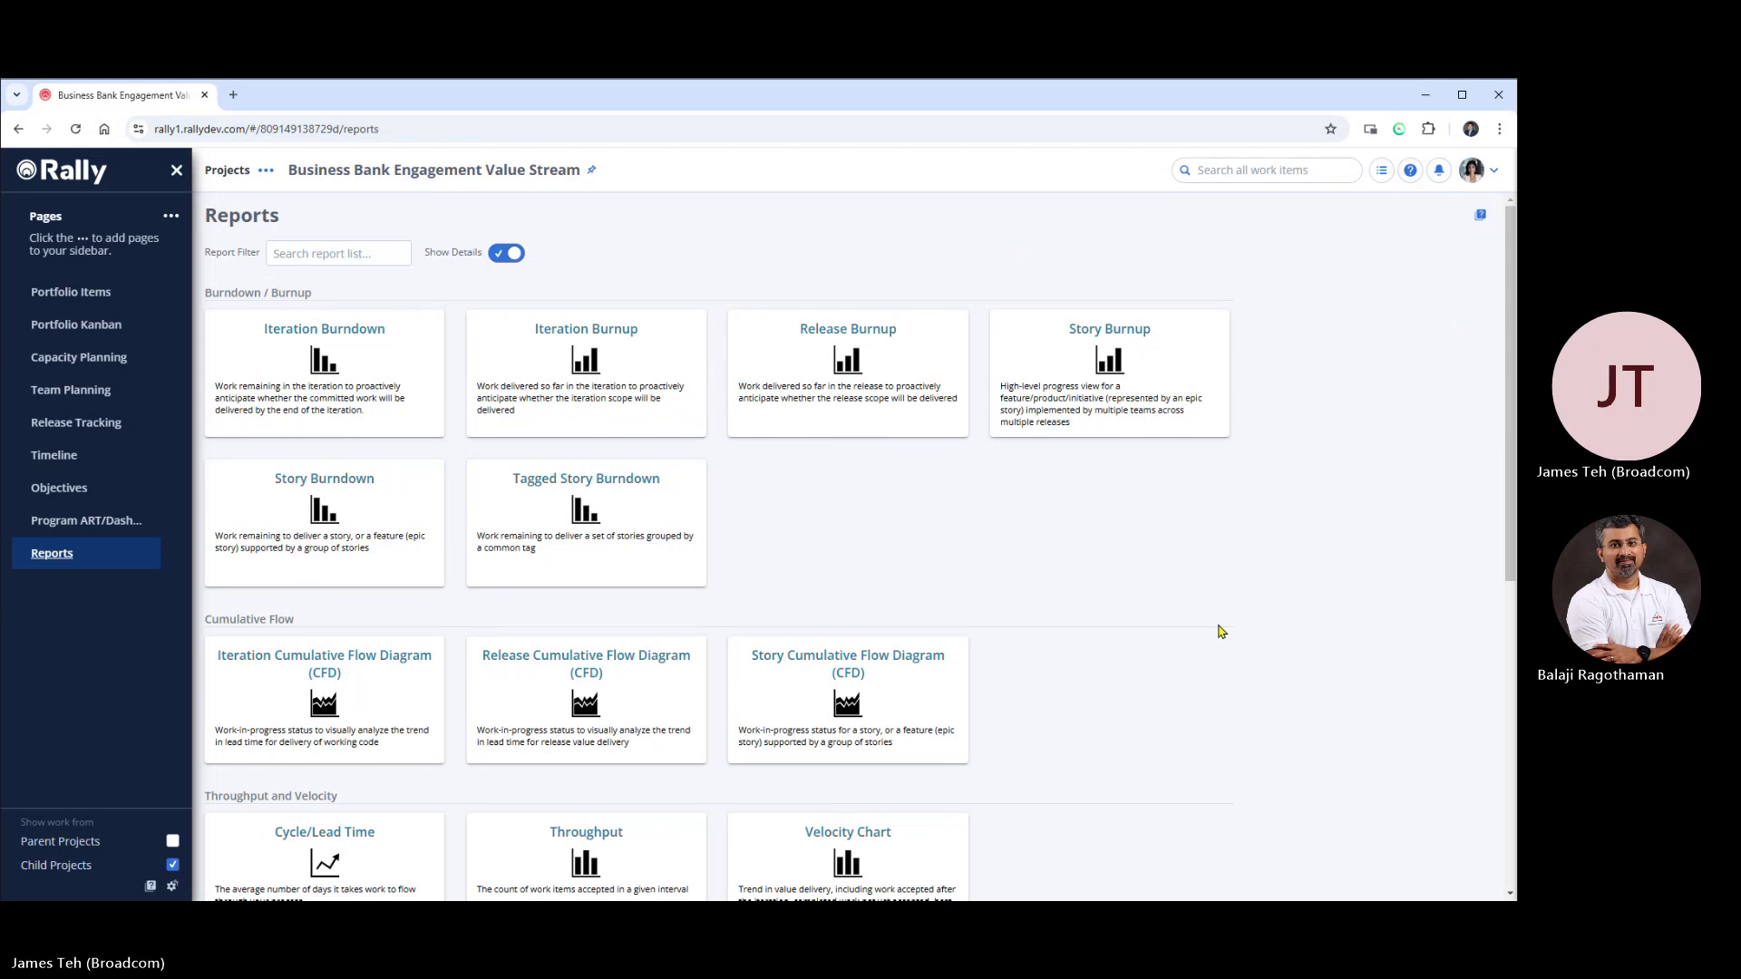
Open the Portfolio Items page and expand the Digital Banking strategic theme to review its epics.
{"action": "left_click", "coordinate": [86, 297]}
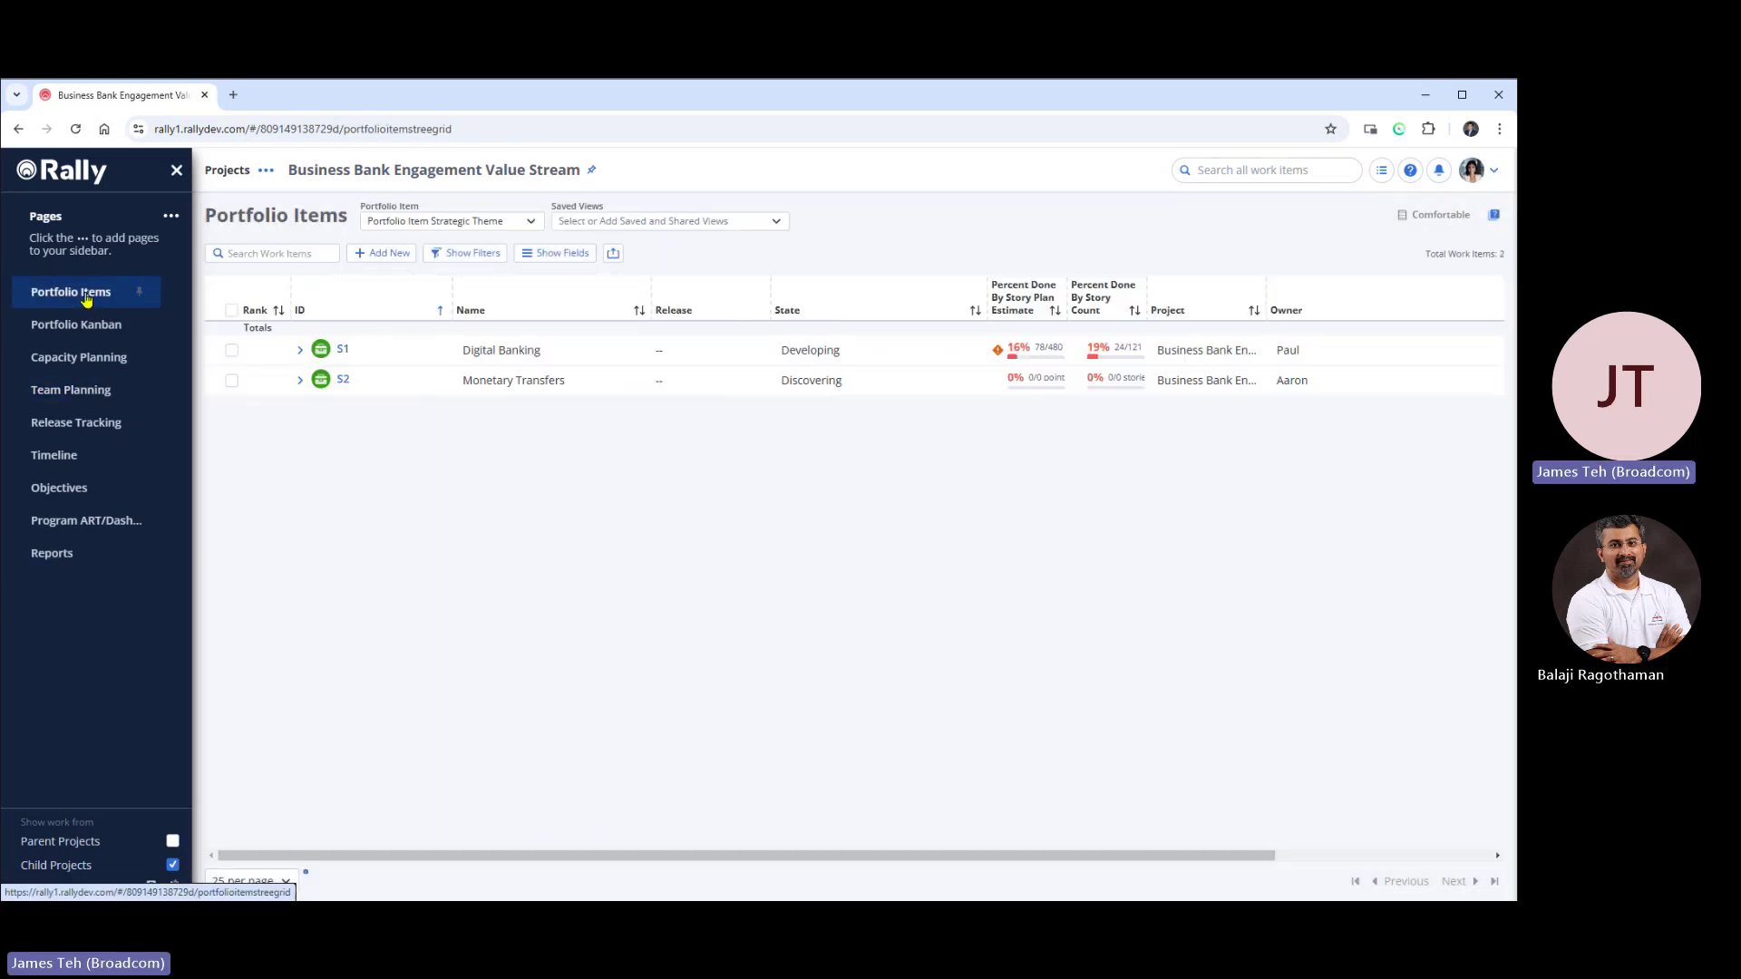
{"action": "left_click", "coordinate": [299, 350]}
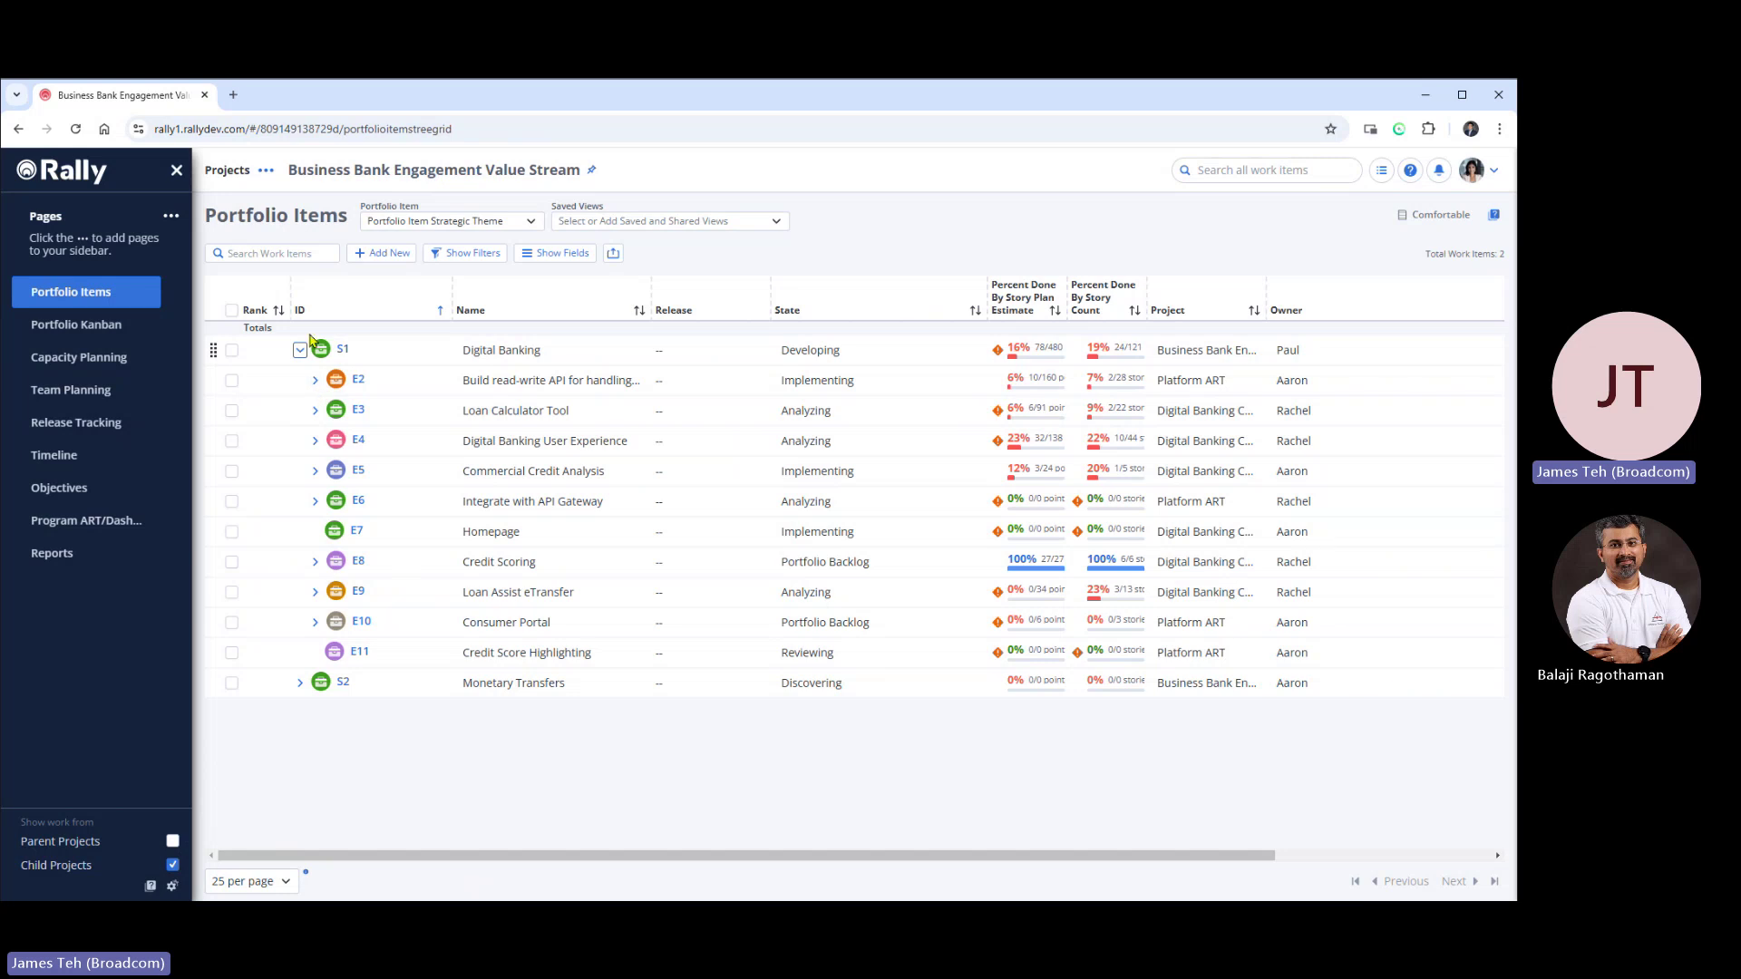
{"action": "mouse_move", "coordinate": [362, 472]}
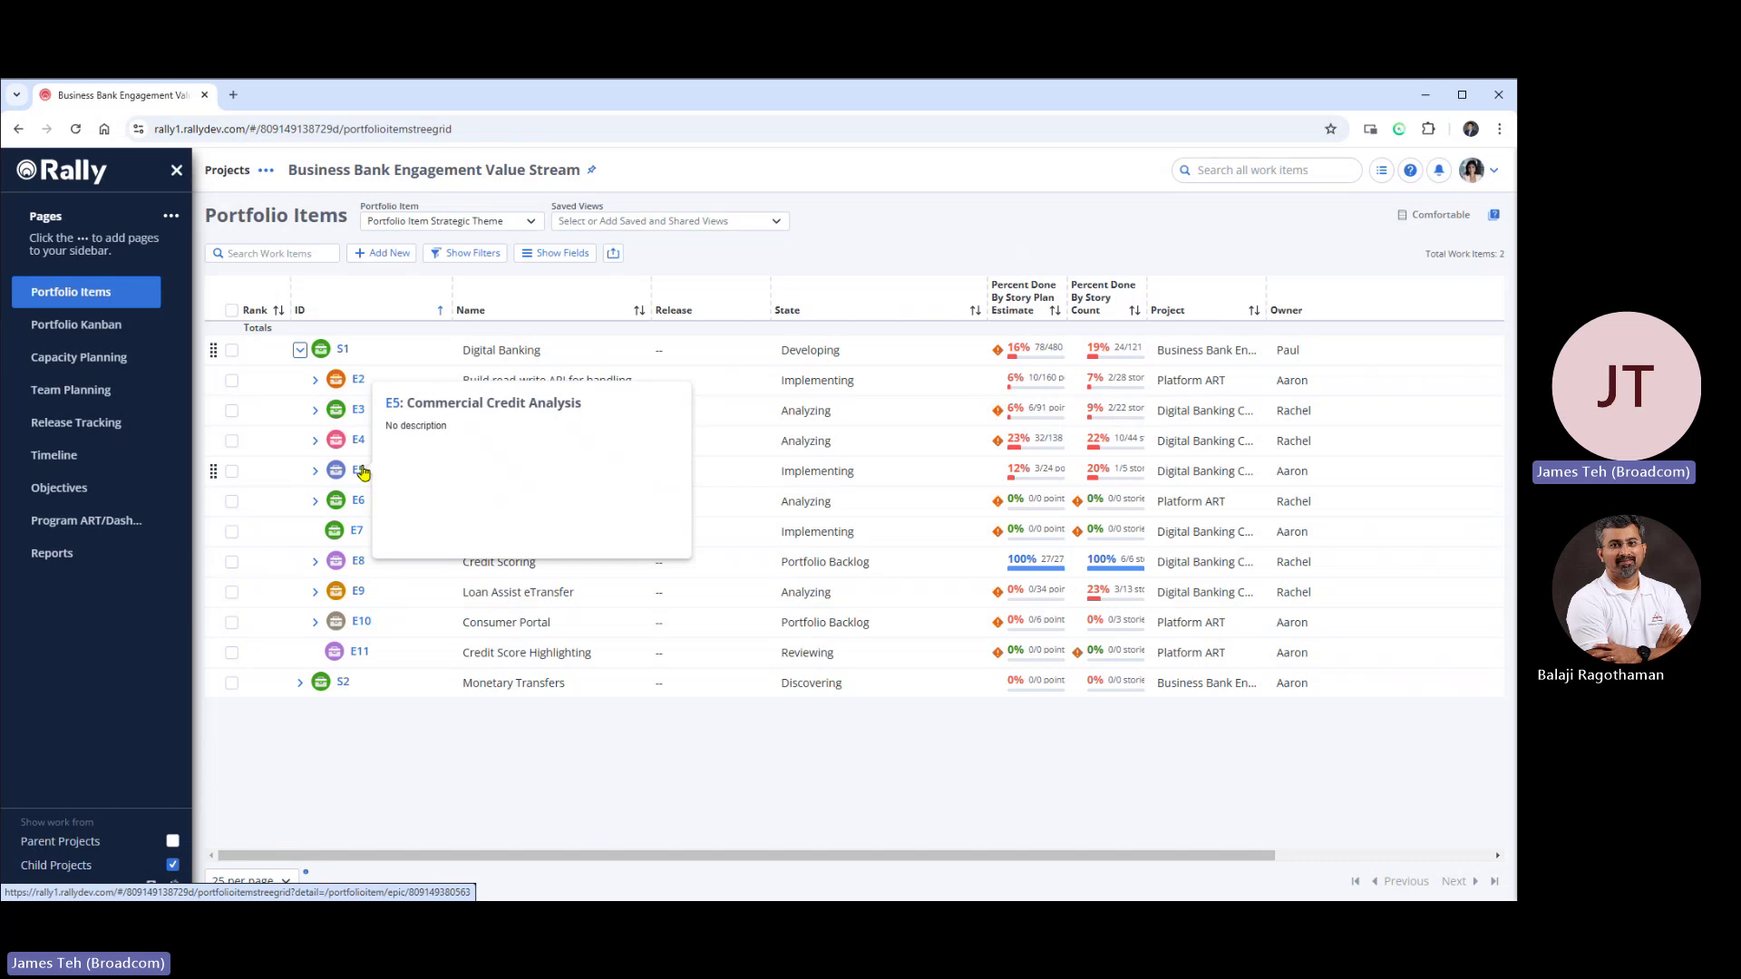
Open the Portfolio Kanban board and unpin Team Planning from the list of pages.
{"action": "left_click", "coordinate": [91, 334]}
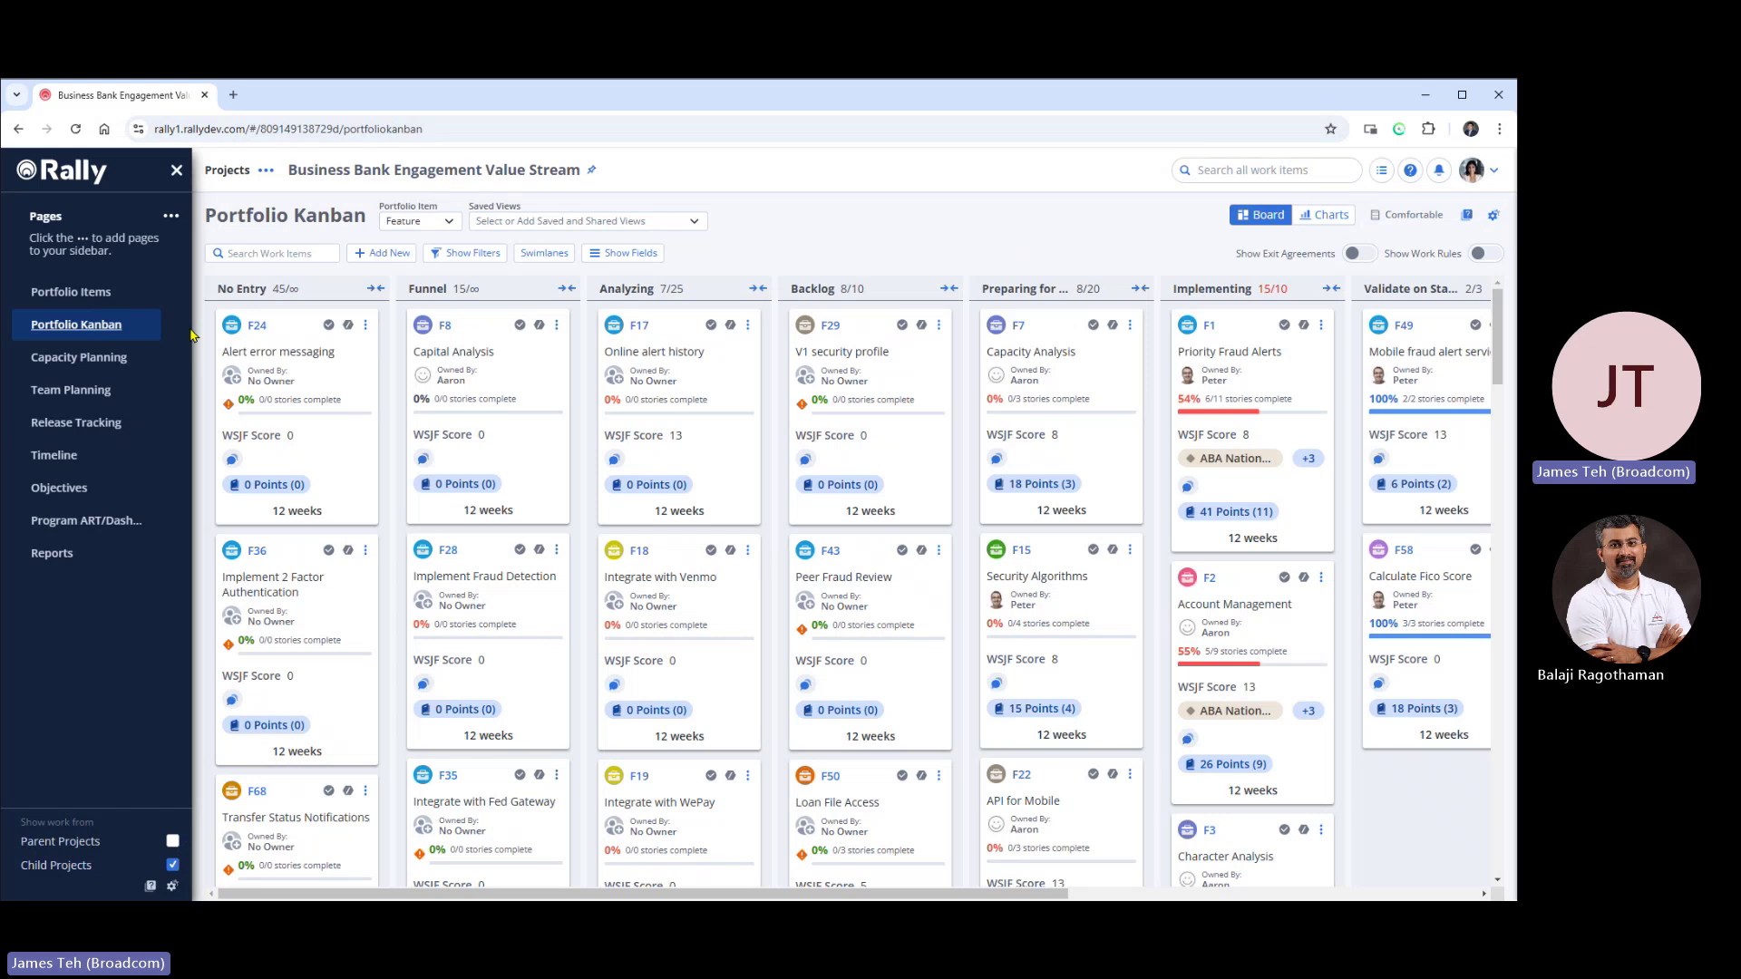
{"action": "left_click", "coordinate": [136, 390]}
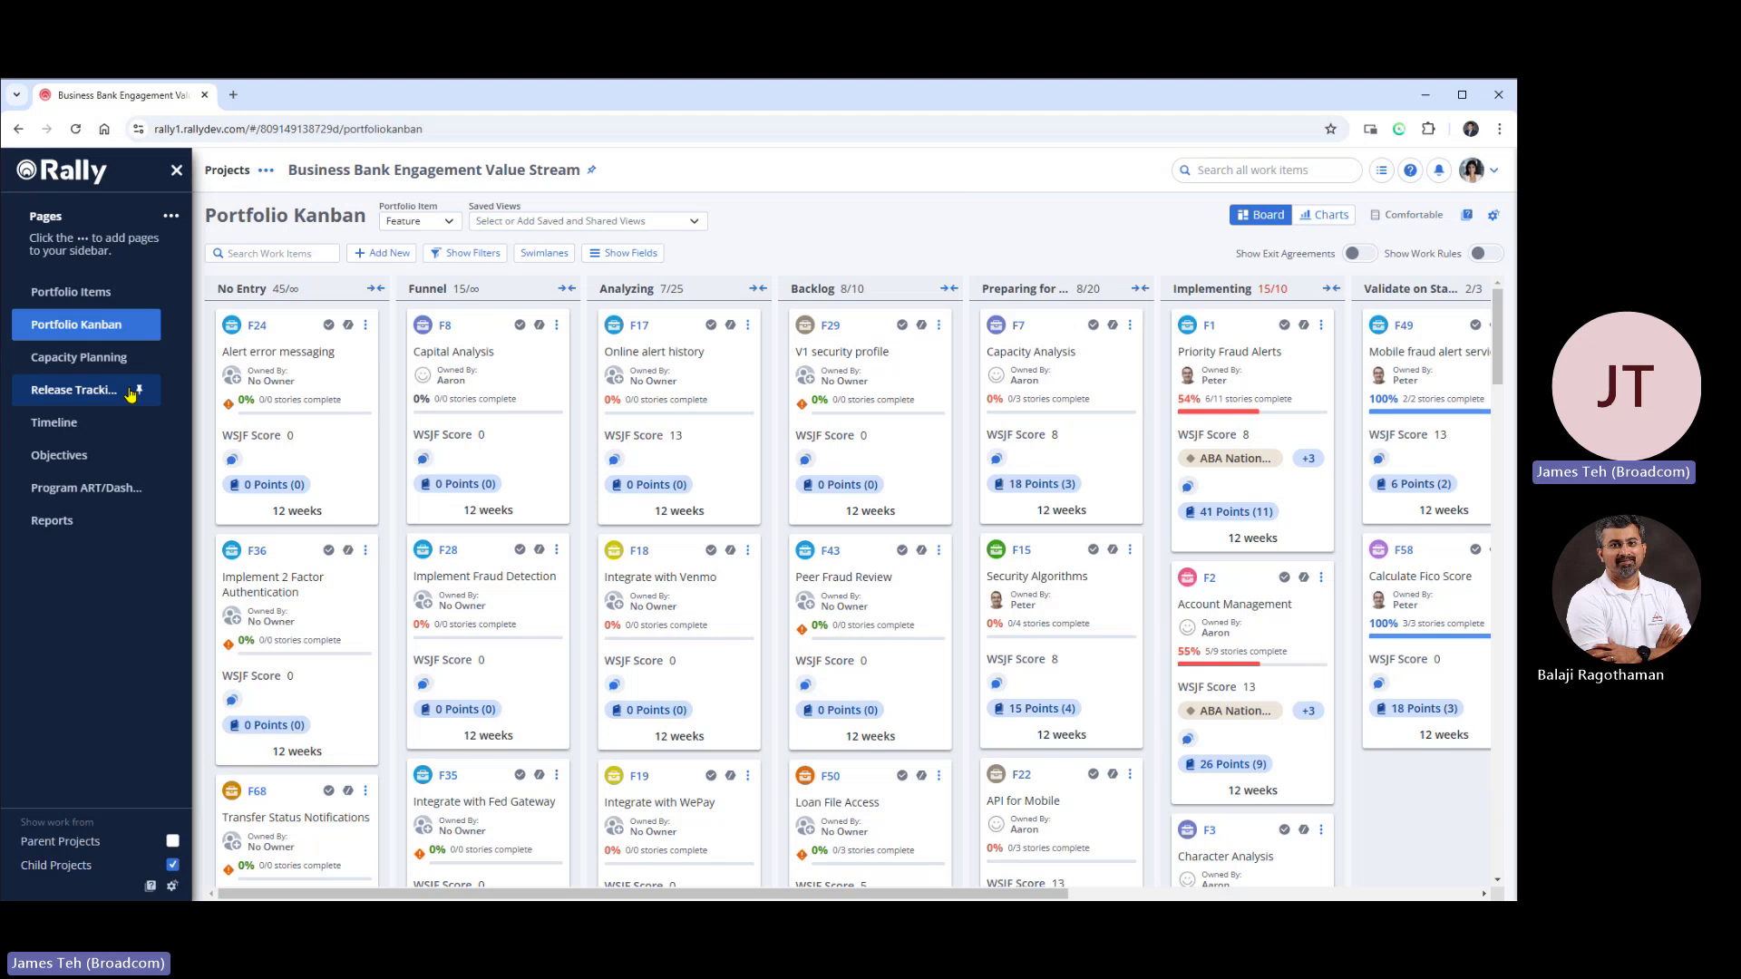
Open Release Tracking for FY 23 Q2 and examine the teams' feature breakdown across the sprints.
{"action": "left_click", "coordinate": [58, 391]}
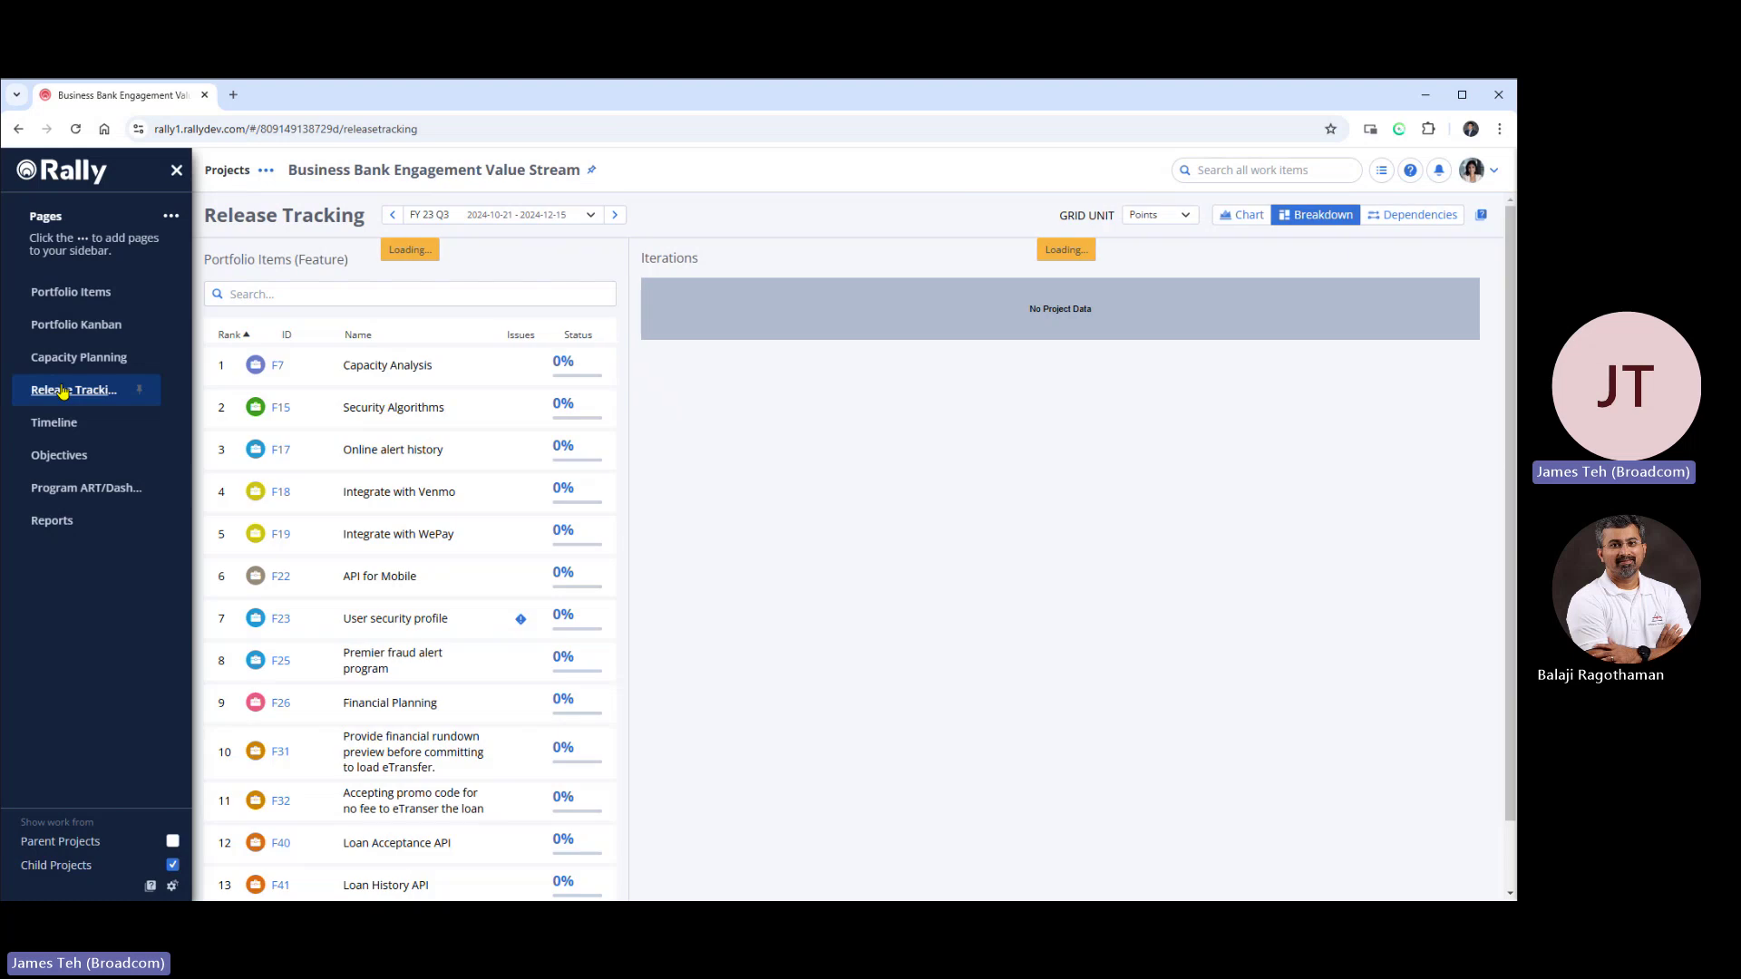
{"action": "left_click", "coordinate": [392, 217]}
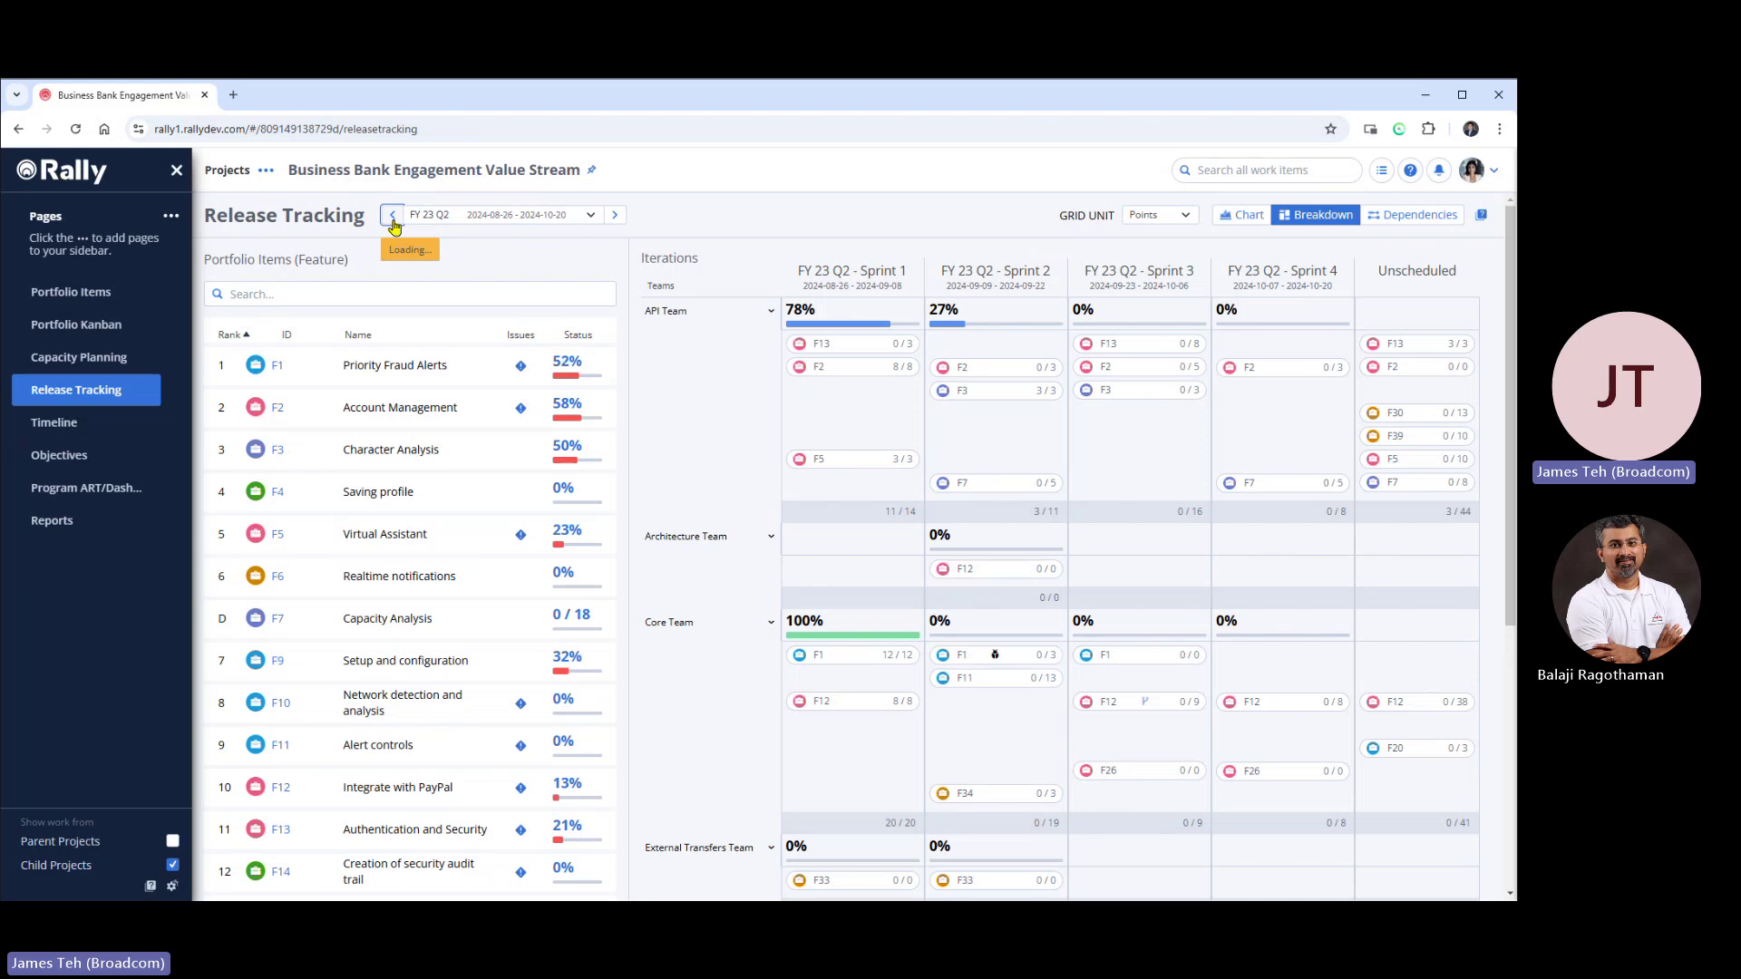
{"action": "scroll", "coordinate": [789, 531], "scroll_direction": "down", "scroll_amount": 5}
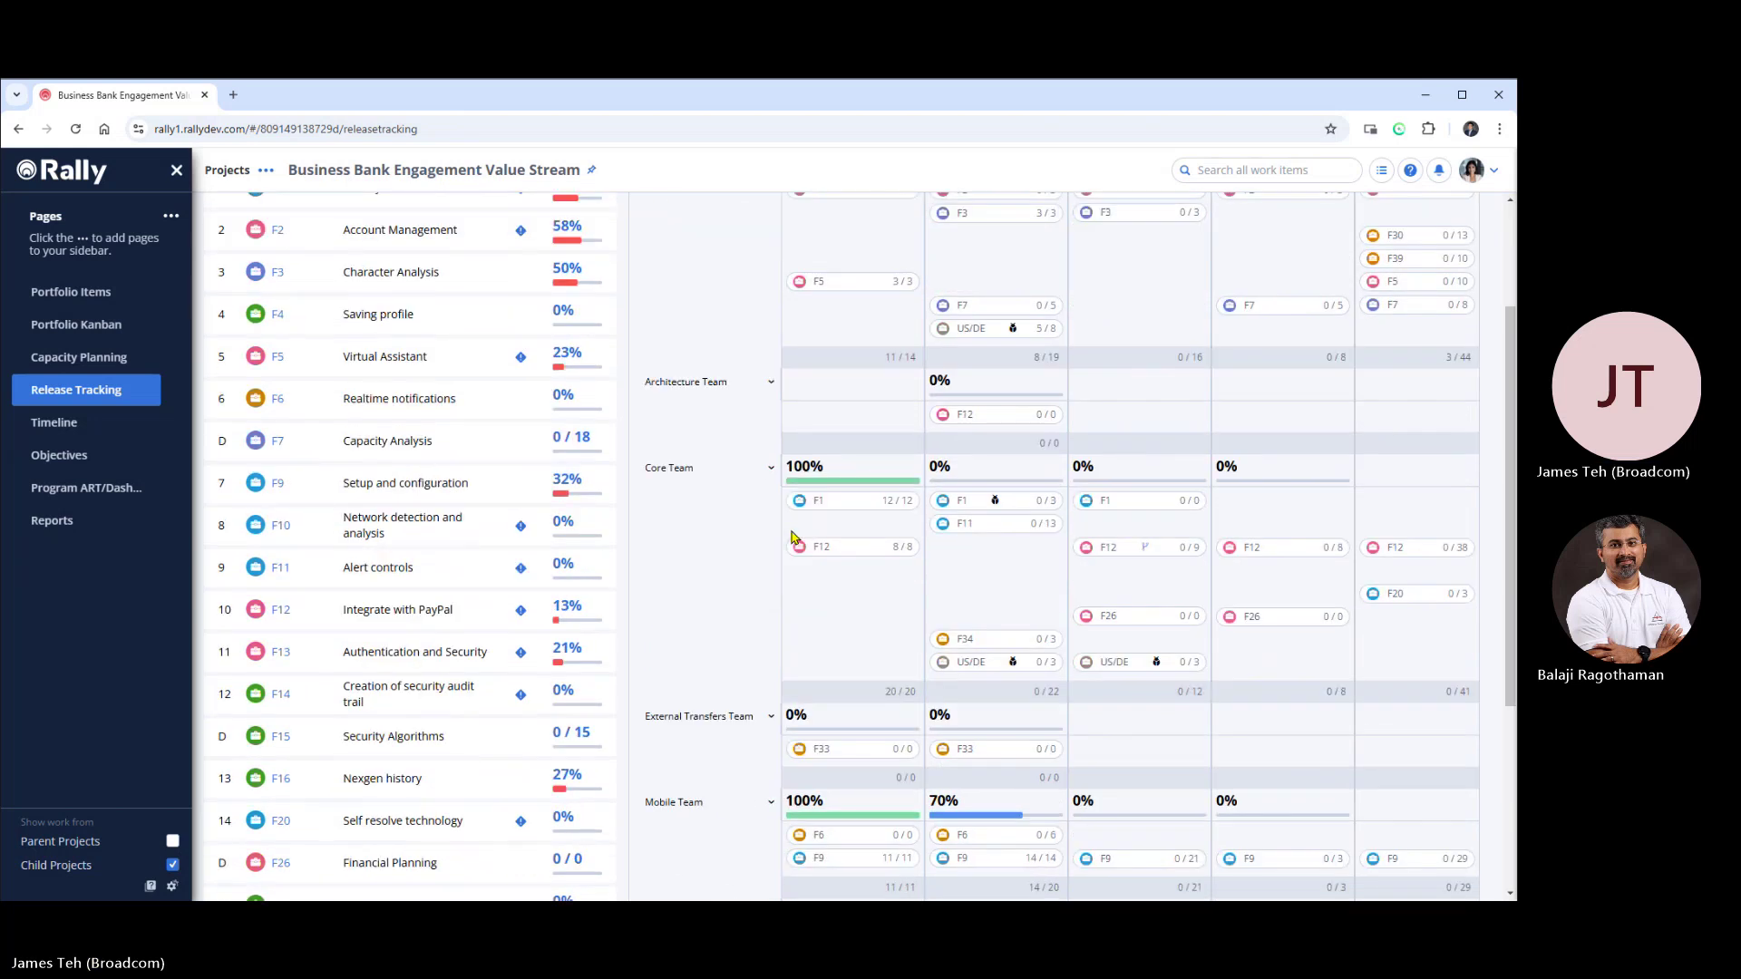
{"action": "scroll", "coordinate": [791, 536], "scroll_direction": "up", "scroll_amount": 5}
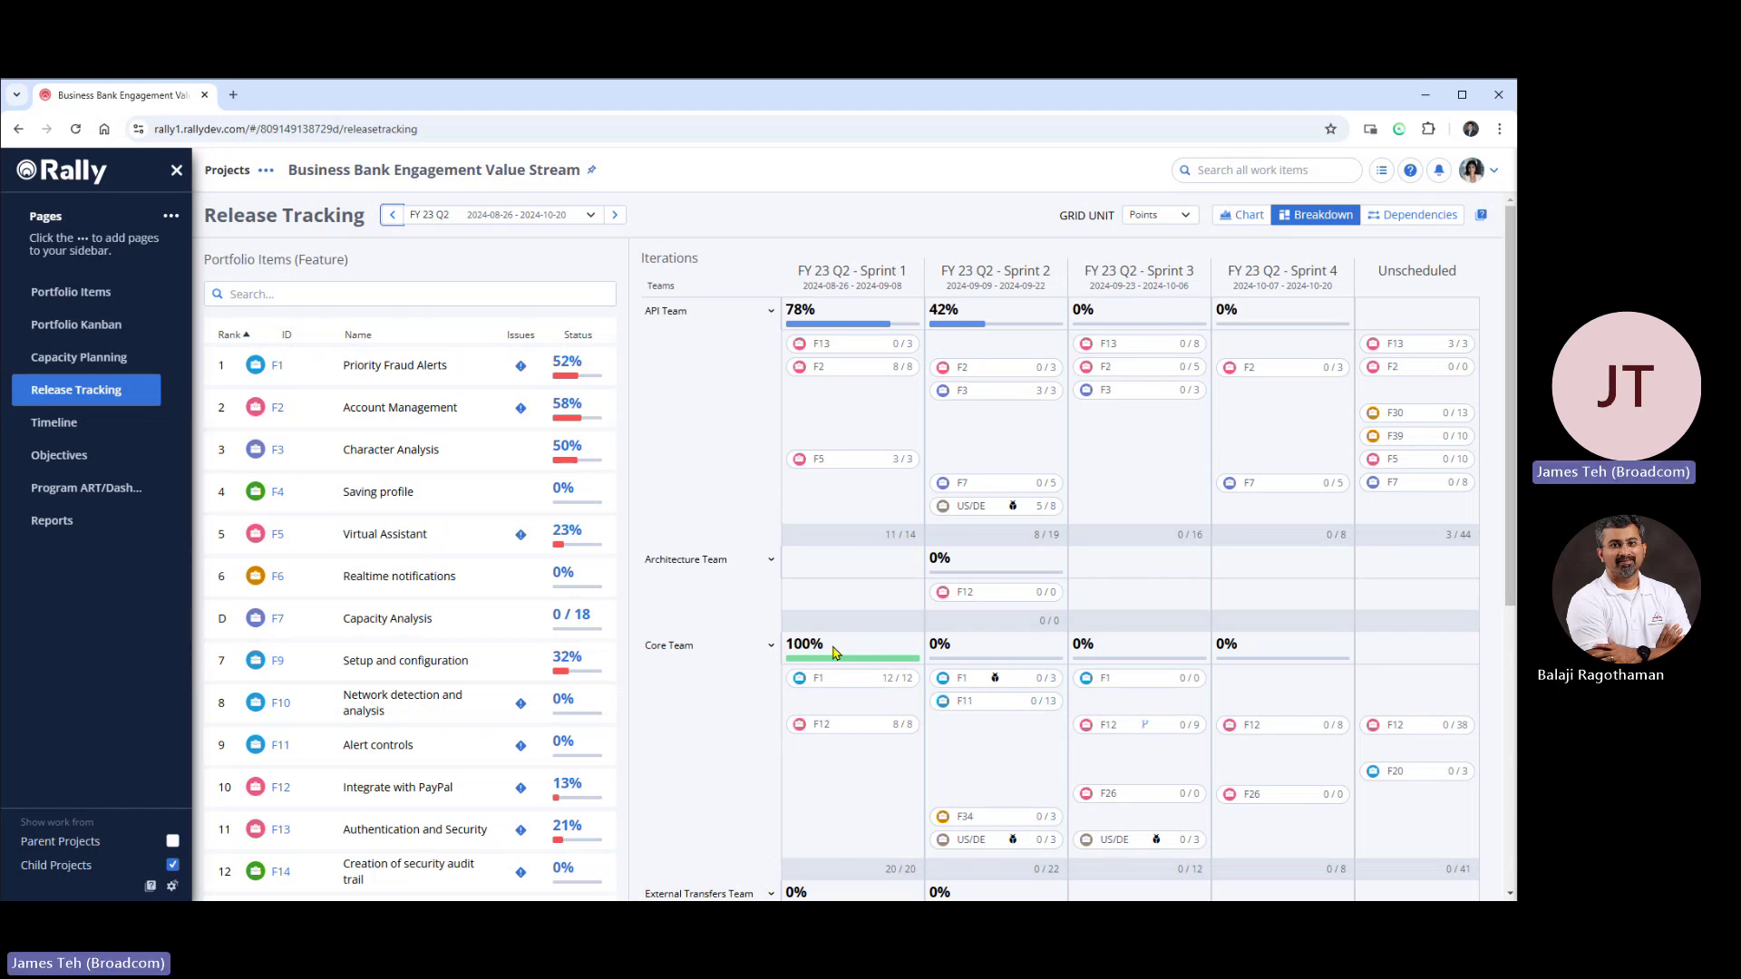
Return to Portfolio Items and expand the Digital Banking theme and its epic E2 to review the hierarchy.
{"action": "left_click", "coordinate": [88, 294]}
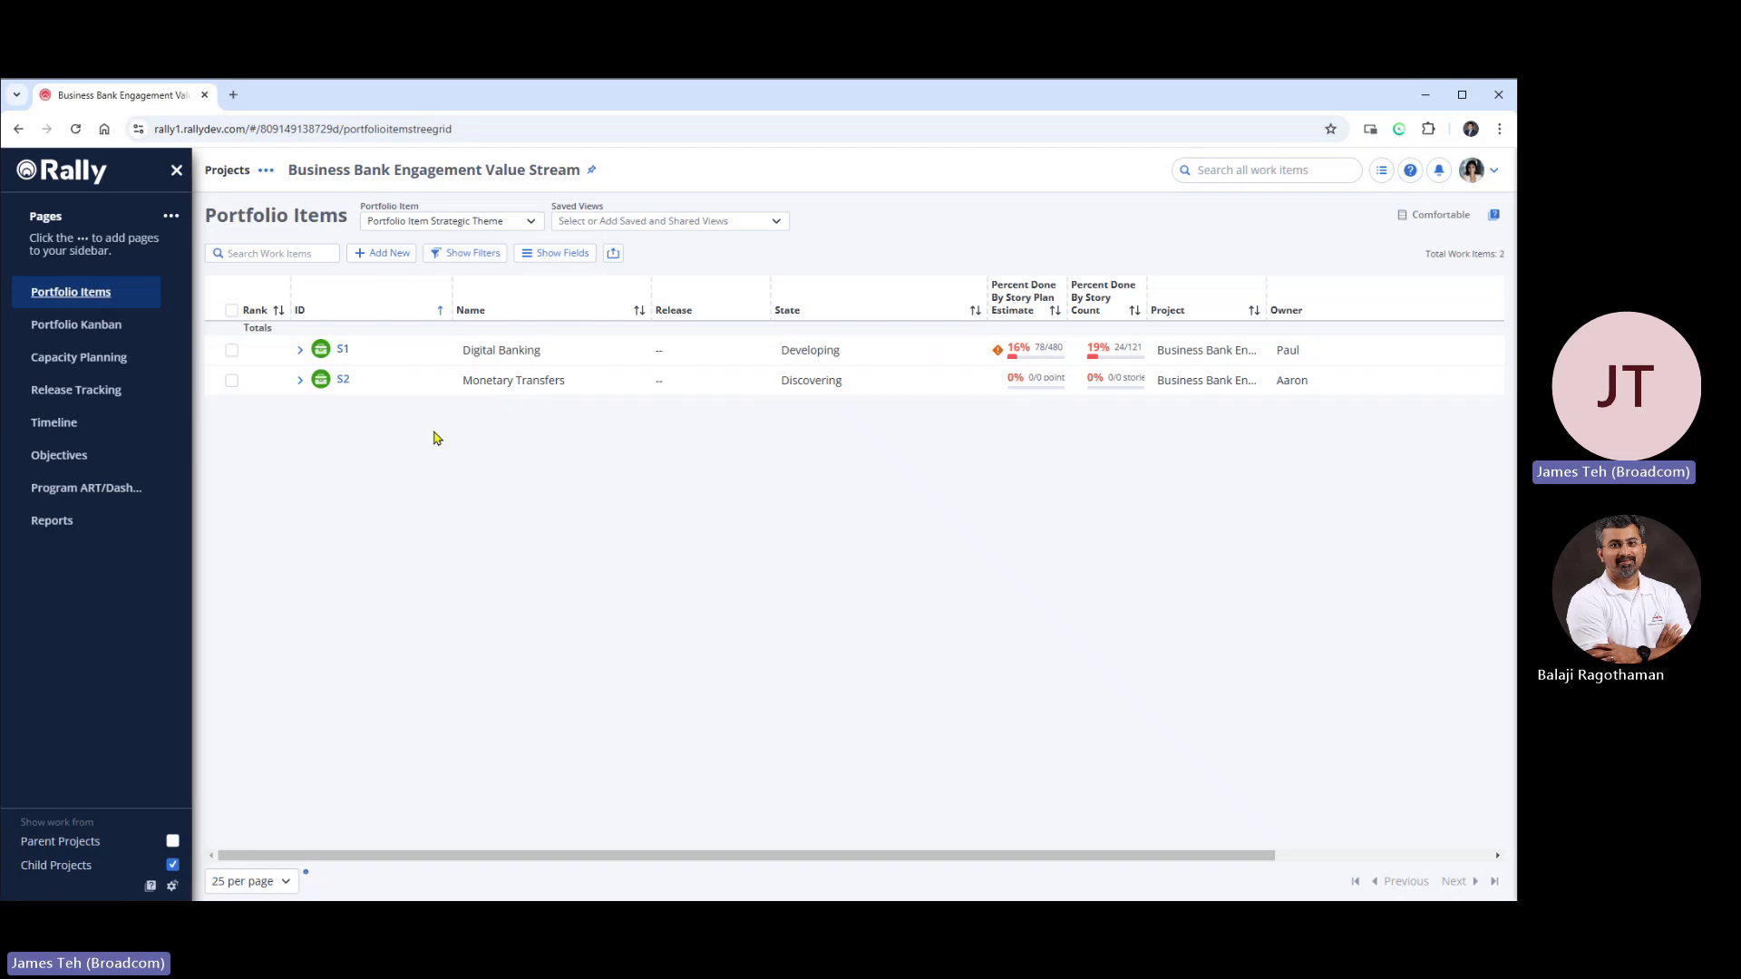
{"action": "left_click", "coordinate": [299, 349]}
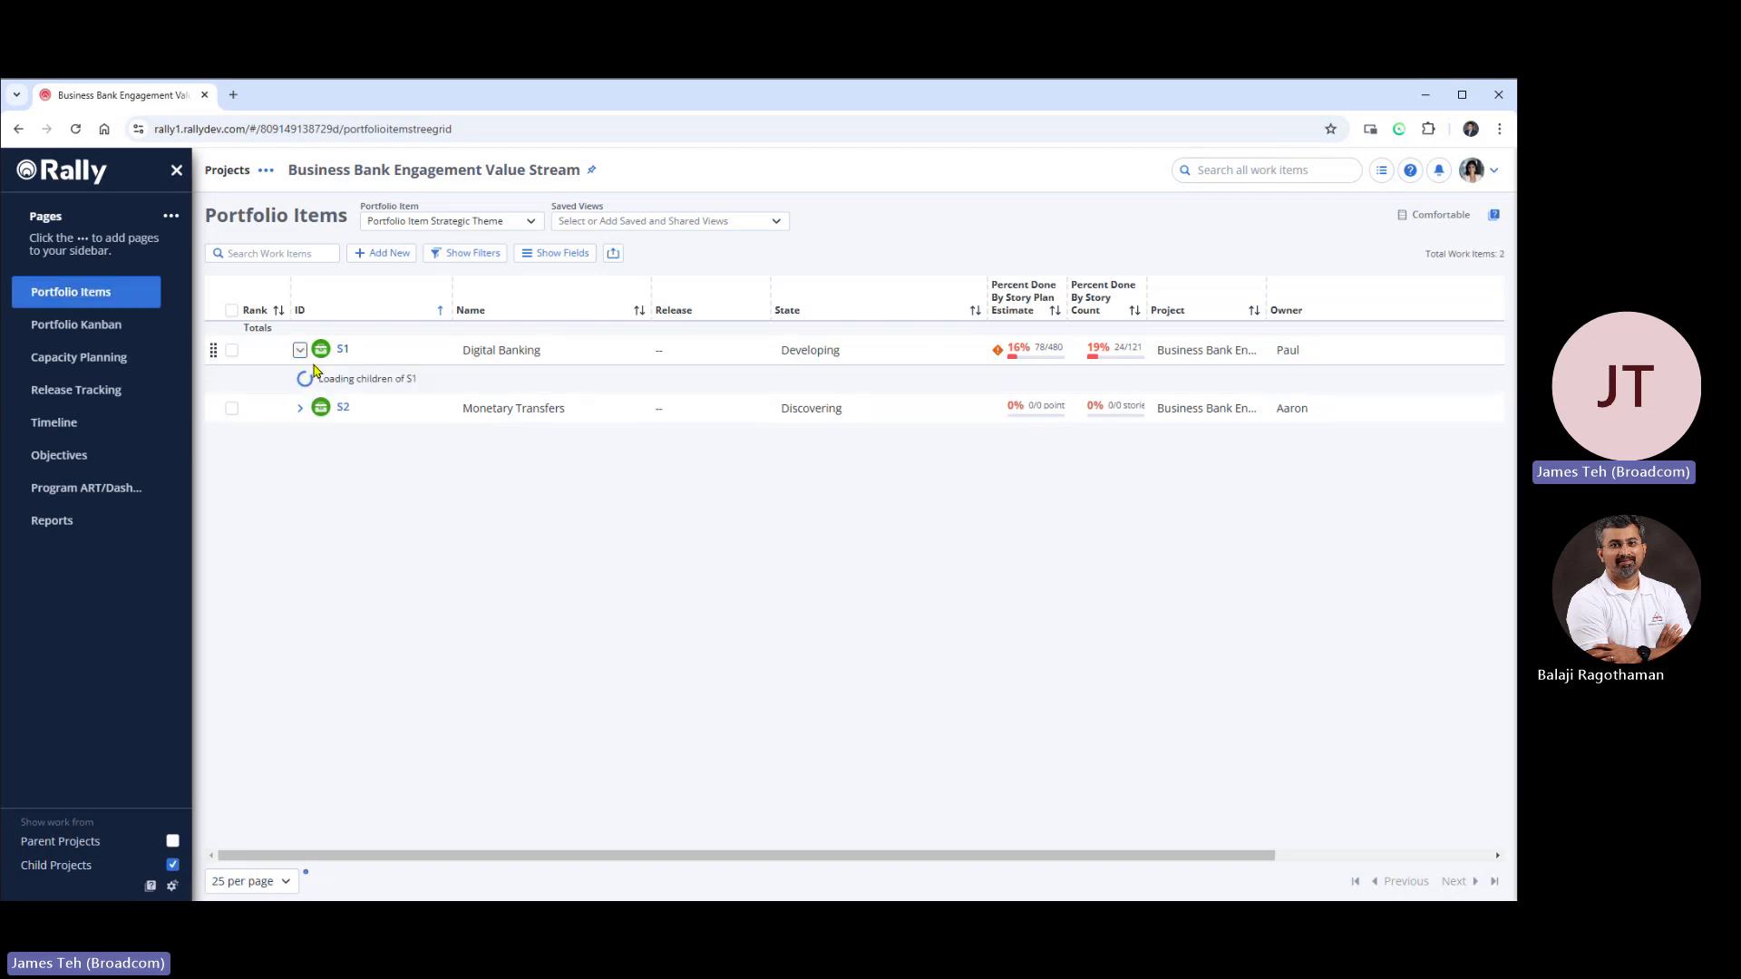
{"action": "mouse_move", "coordinate": [360, 384]}
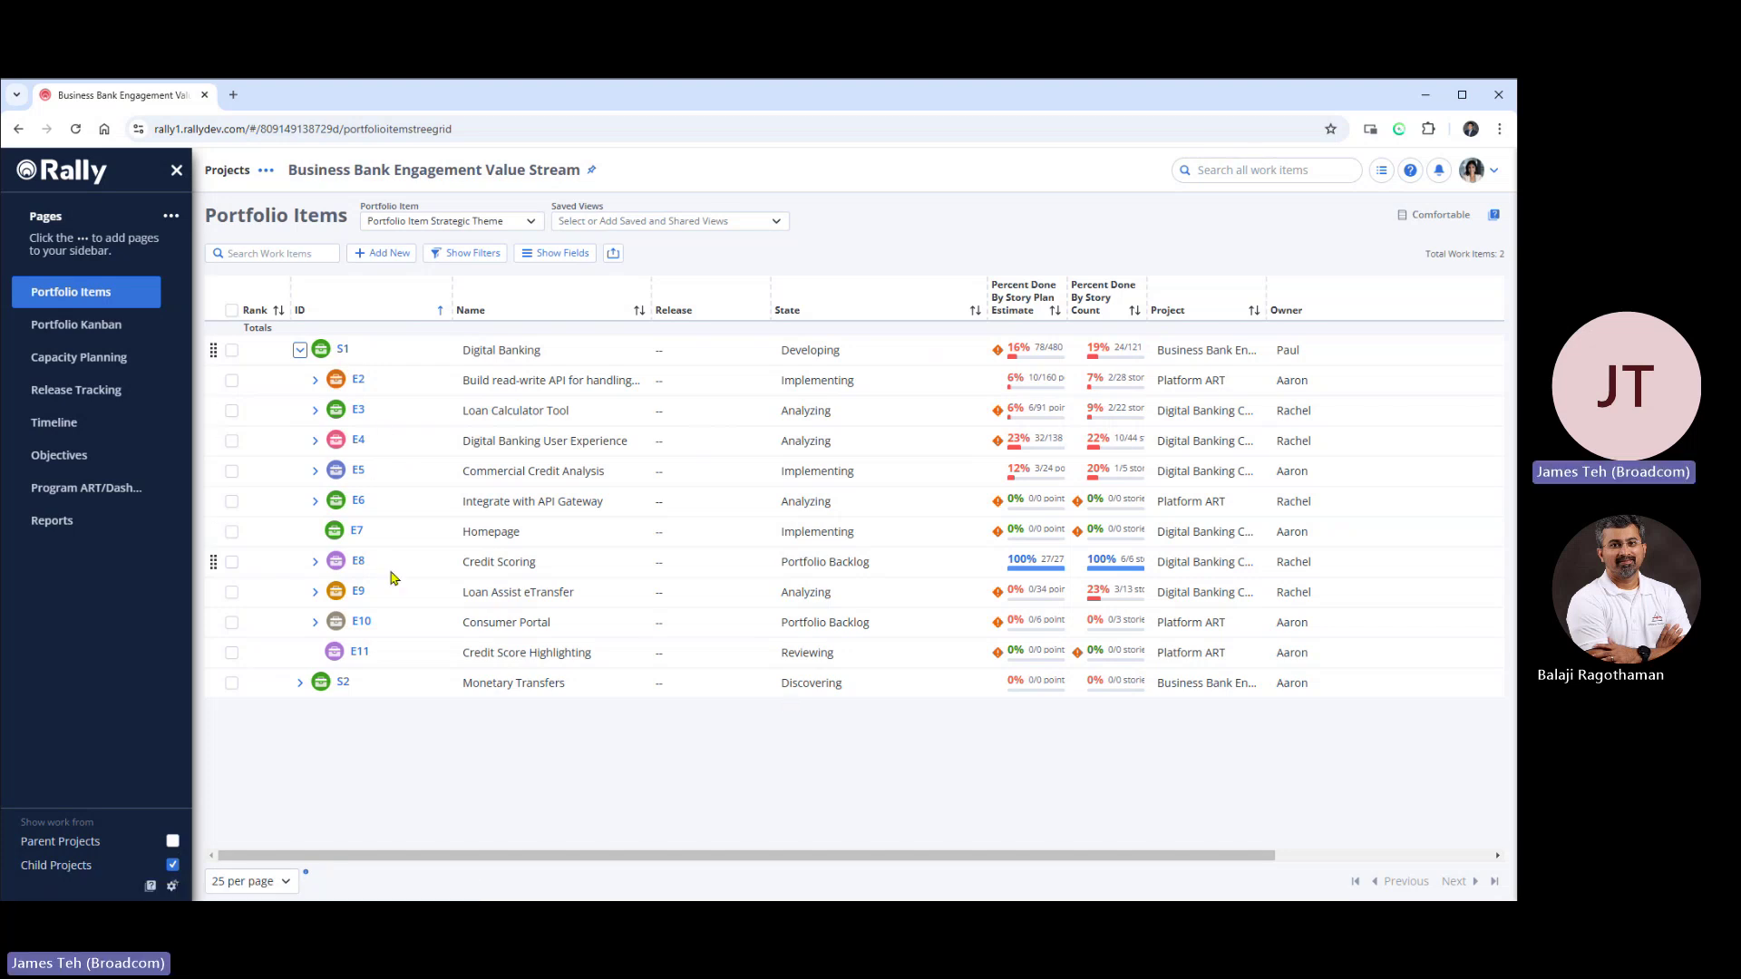
{"action": "left_click", "coordinate": [311, 382]}
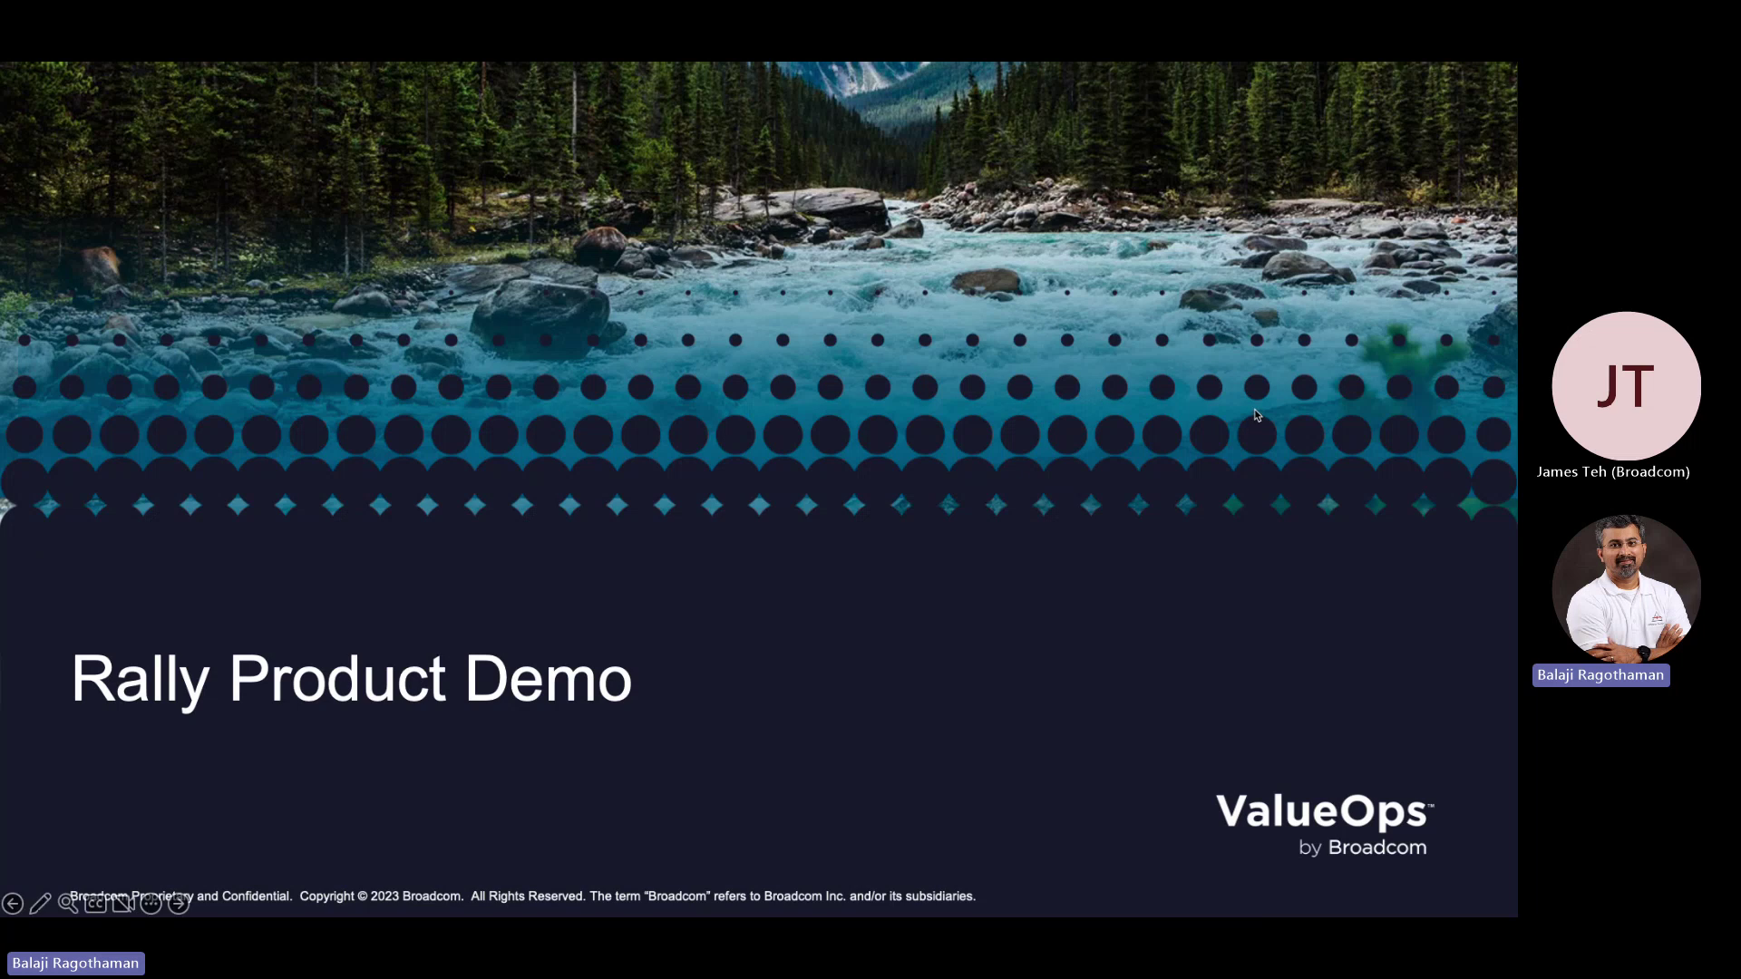
{"action": "key", "text": "Right"}
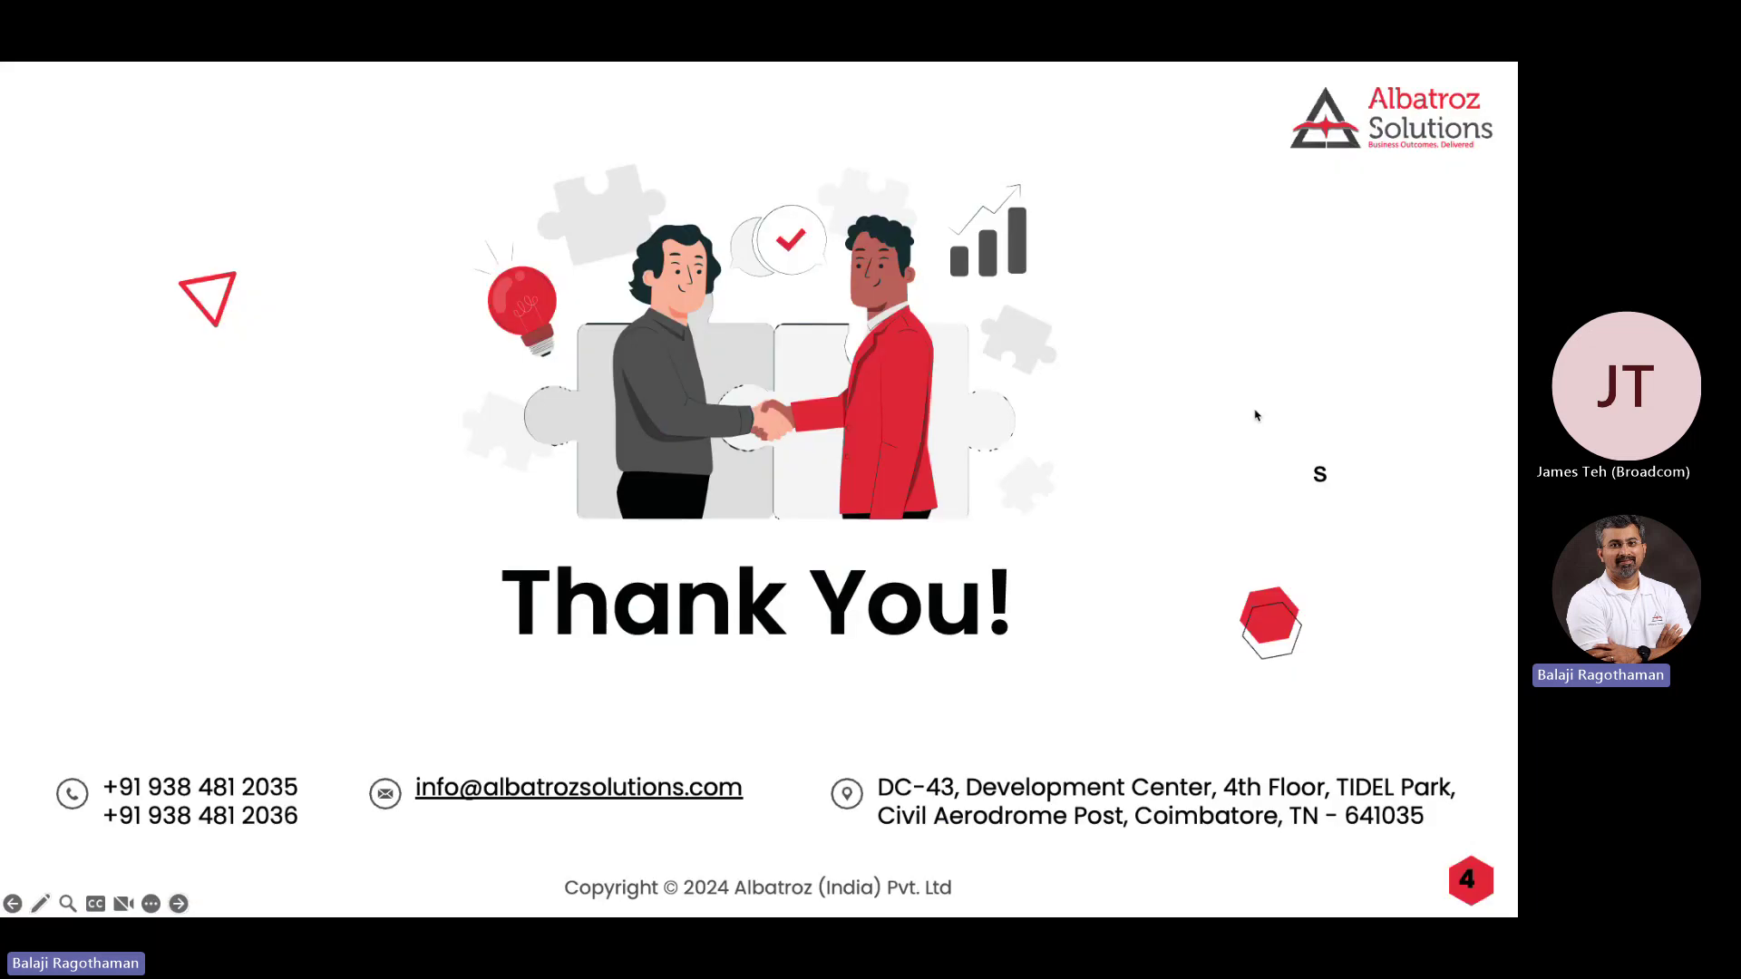